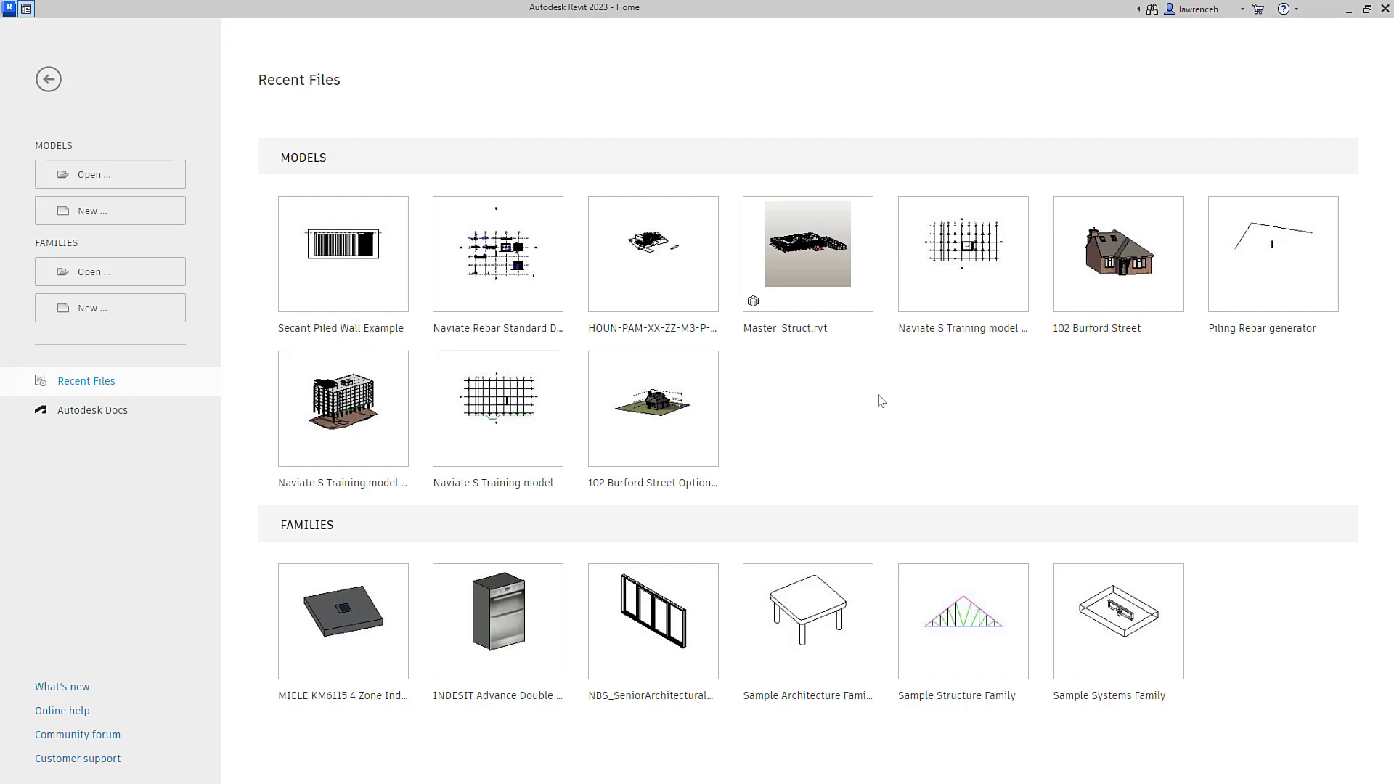
Step: Create a new family from the Metric Structural Foundation template
{"action": "left_click", "coordinate": [108, 320]}
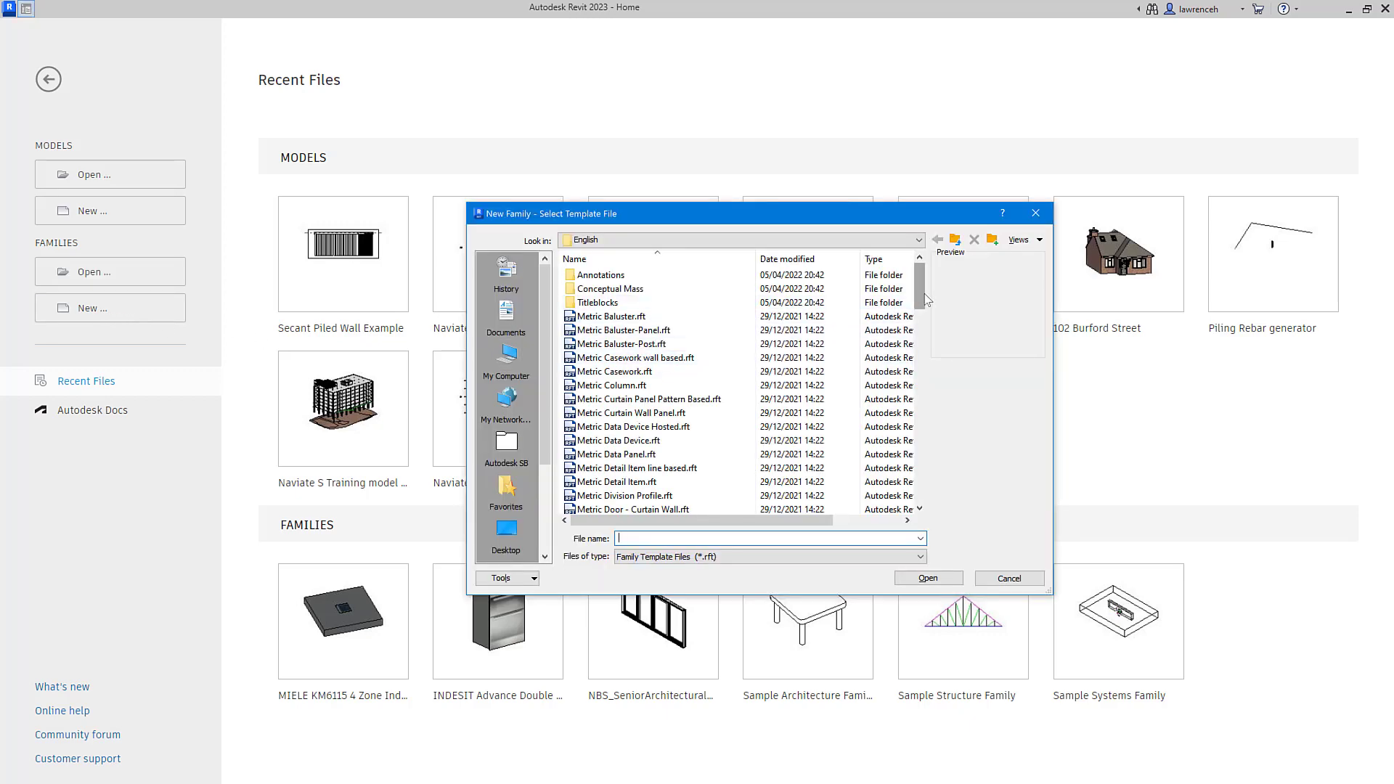
{"action": "scroll", "coordinate": [932, 340], "scroll_direction": "down", "scroll_amount": 1}
{"action": "scroll", "coordinate": [932, 341], "scroll_direction": "down", "scroll_amount": 20}
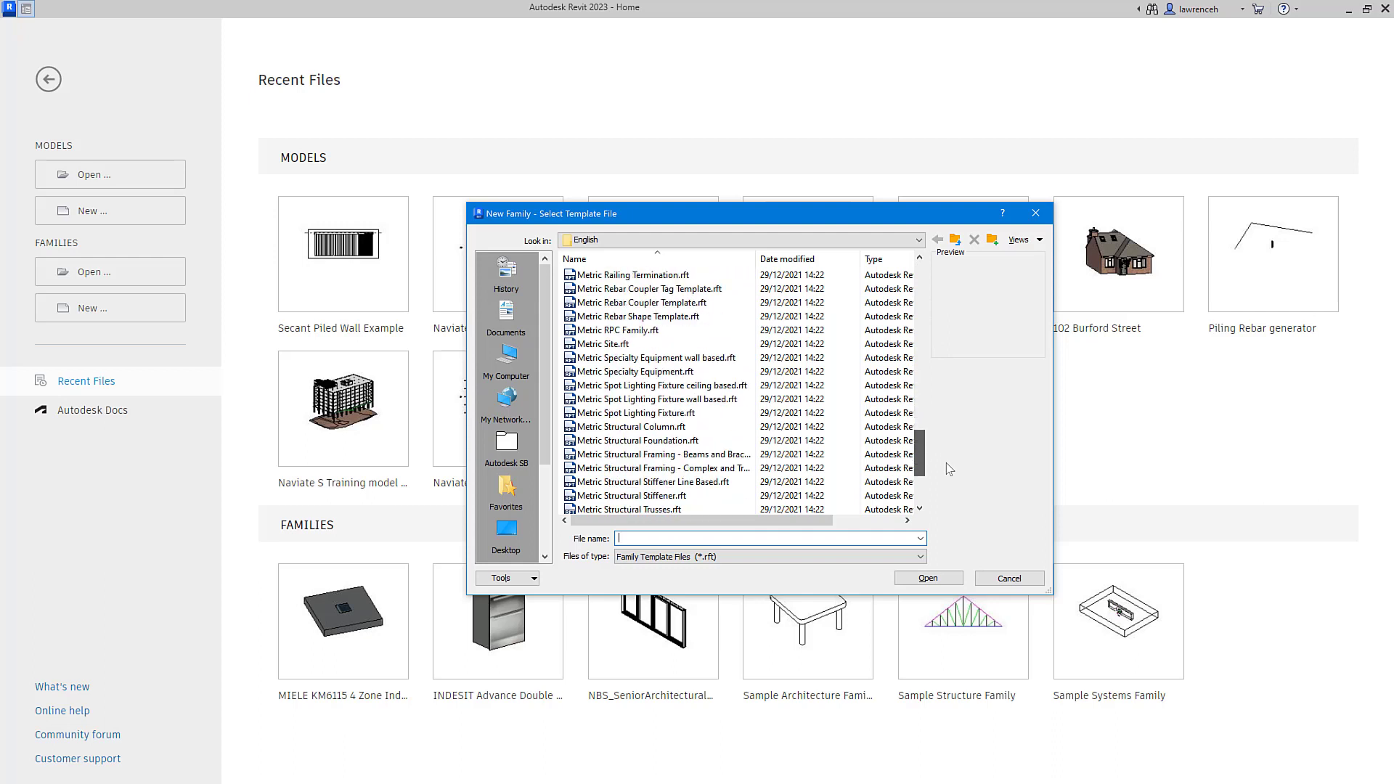
{"action": "left_click", "coordinate": [678, 441]}
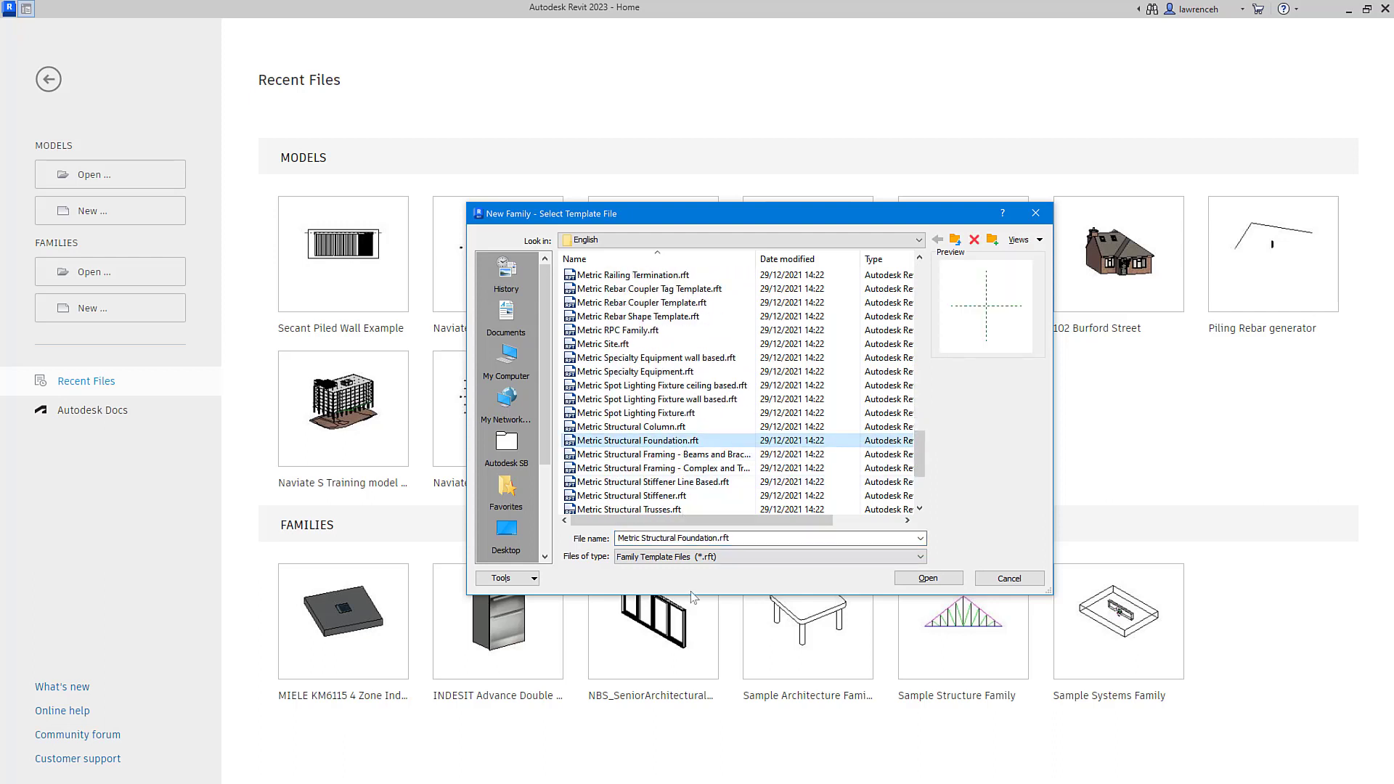
{"action": "left_click", "coordinate": [932, 581]}
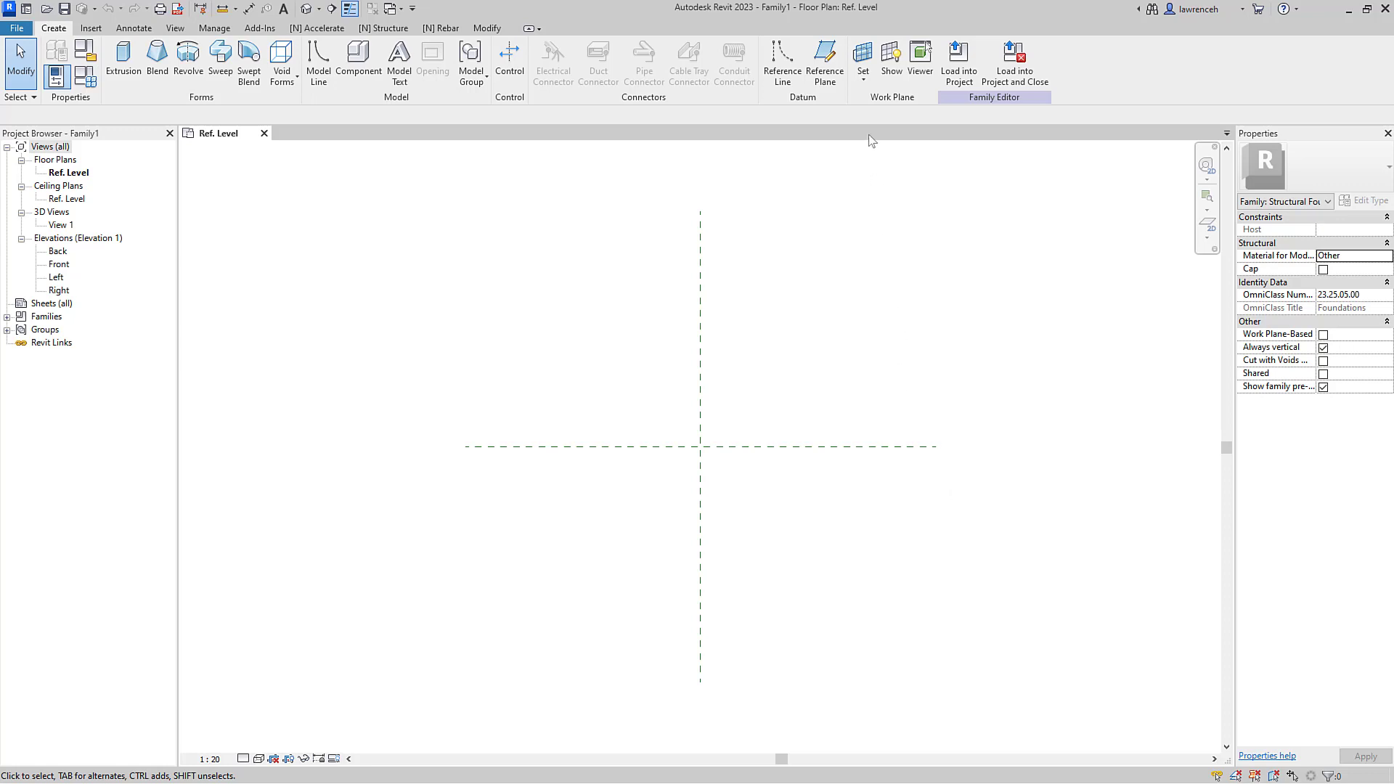
Step: Add reference planes offset 500 mm on both sides of the vertical and horizontal centre planes, picking the centre planes as references
{"action": "left_click", "coordinate": [825, 73]}
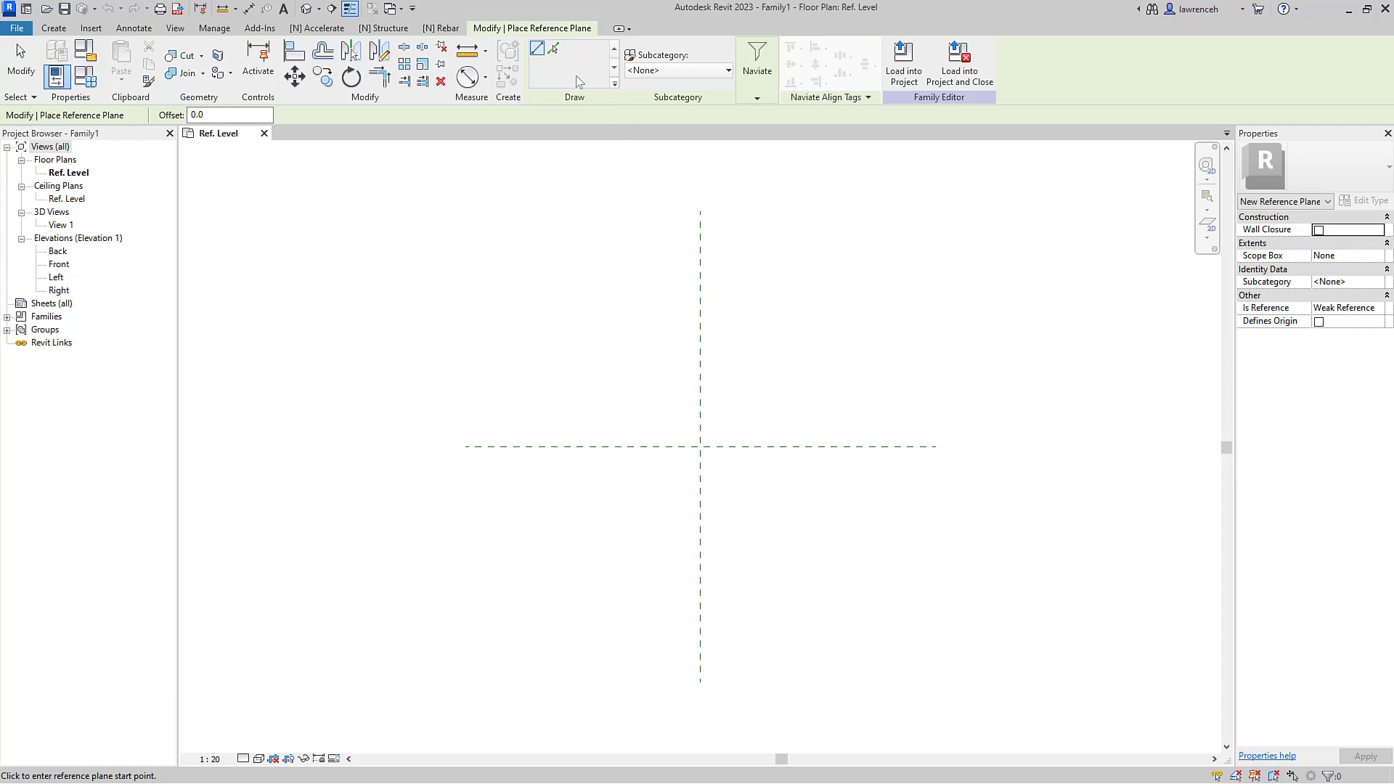
{"action": "left_click", "coordinate": [553, 50]}
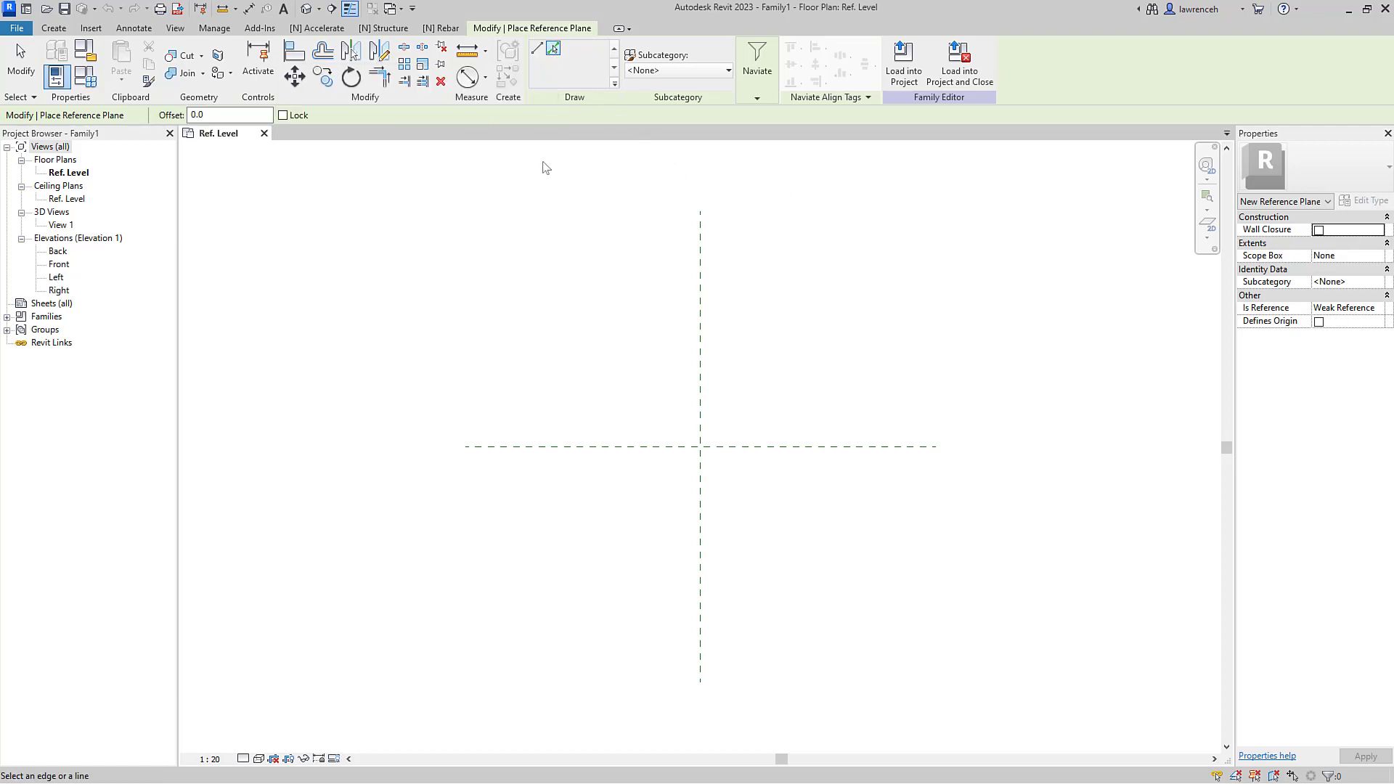
{"action": "left_click_drag", "start_coordinate": [214, 116], "coordinate": [182, 115]}
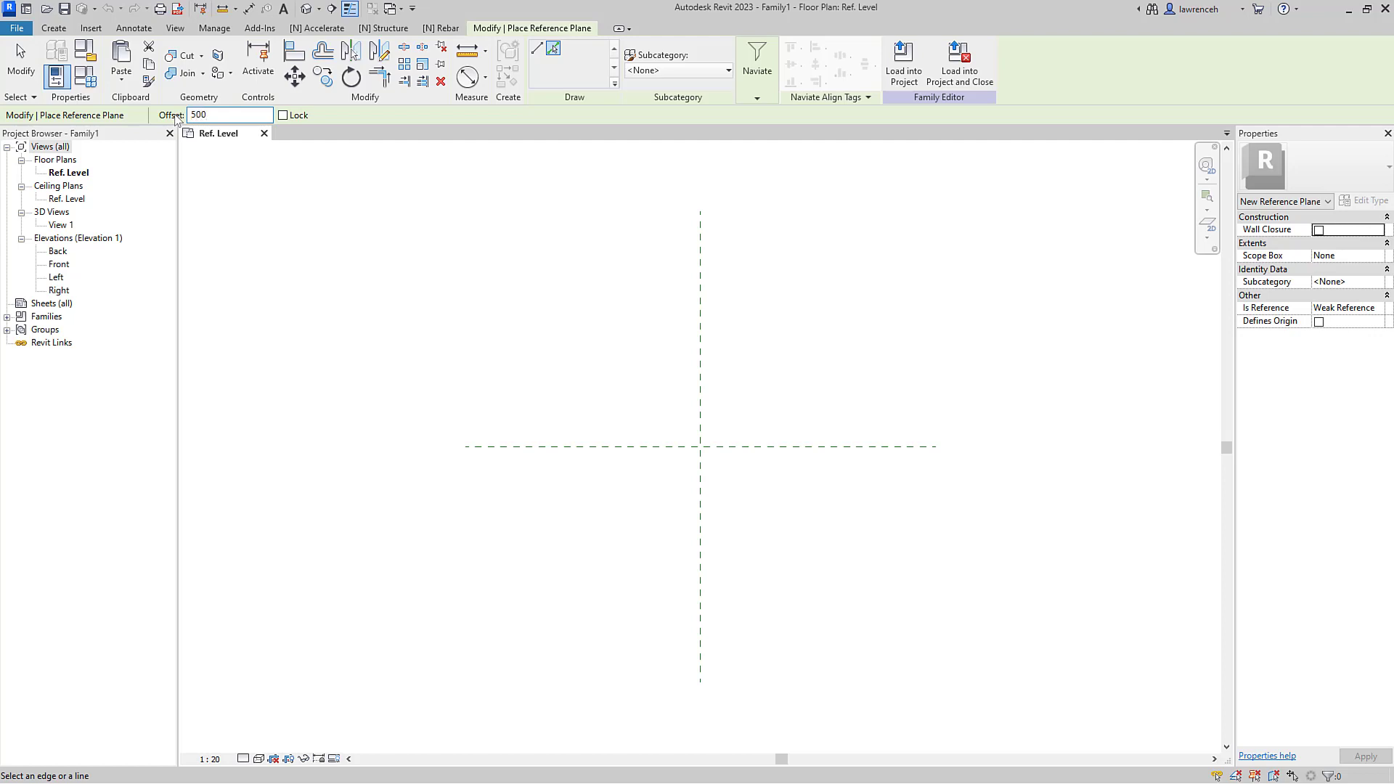
{"action": "key", "text": "Return"}
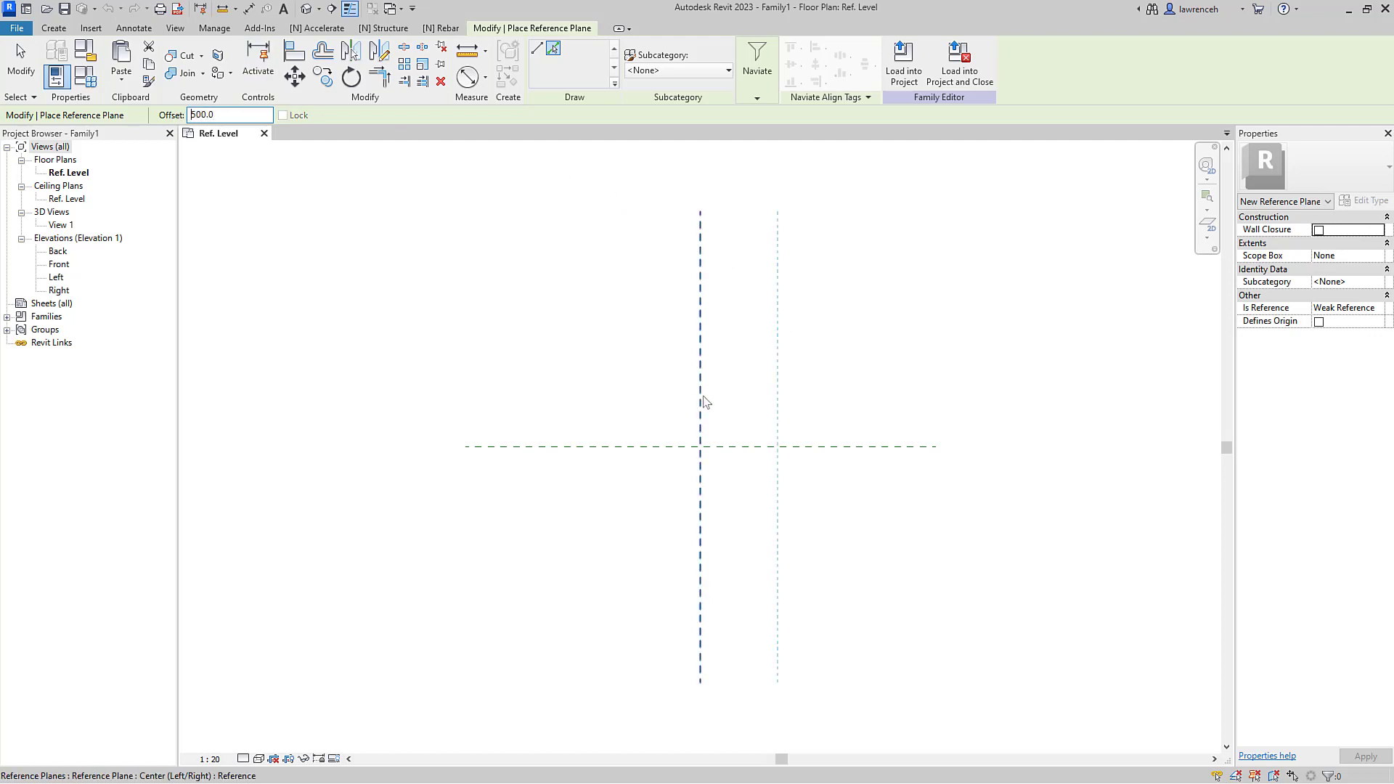
{"action": "left_click", "coordinate": [701, 401]}
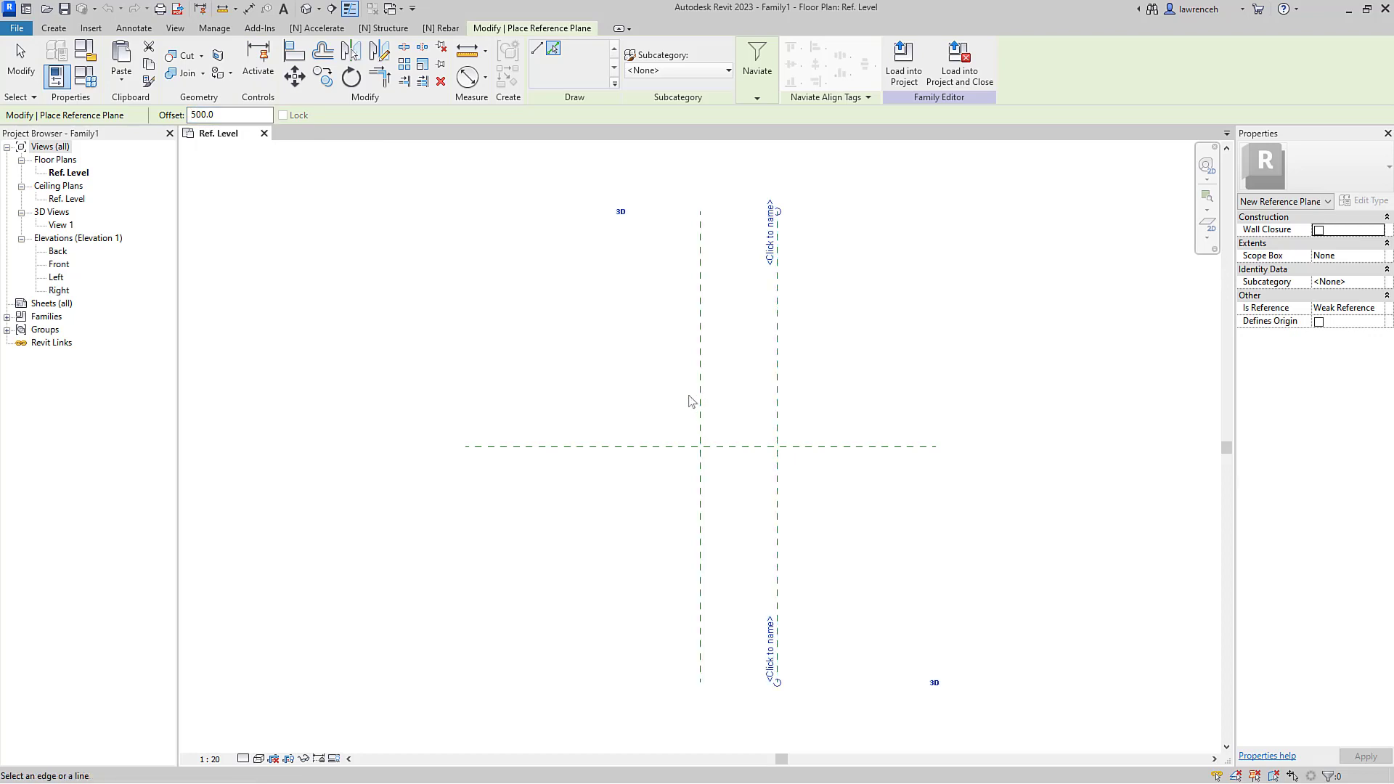
{"action": "left_click", "coordinate": [702, 397]}
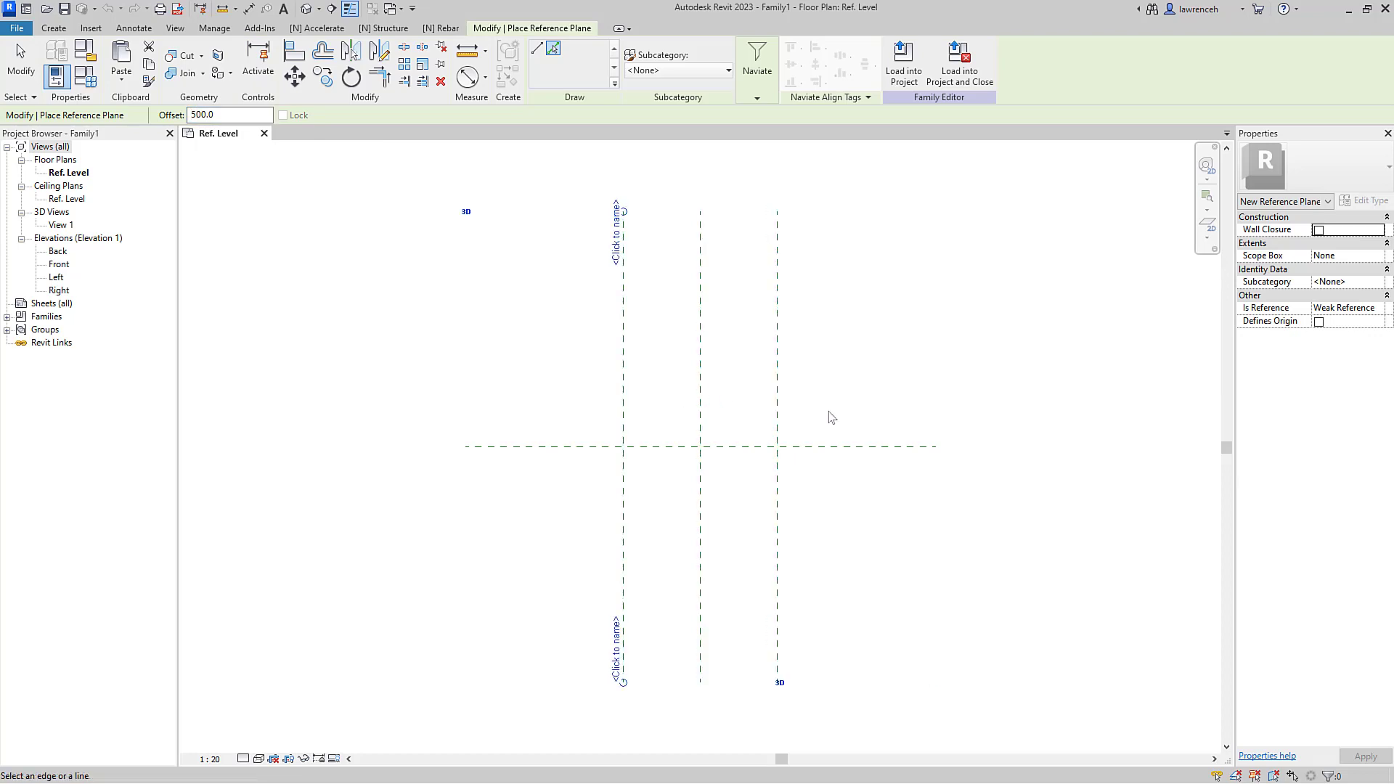
{"action": "left_click", "coordinate": [821, 450]}
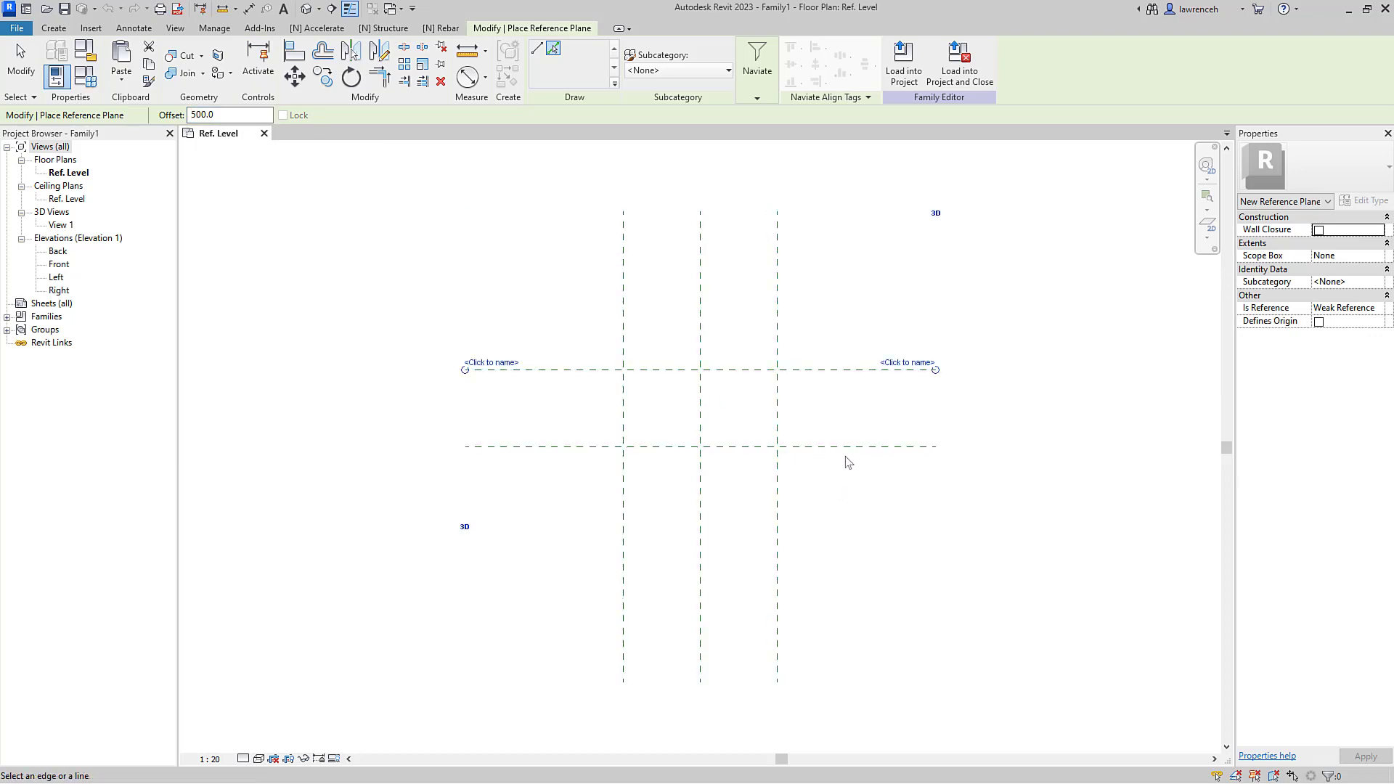
{"action": "left_click", "coordinate": [857, 456]}
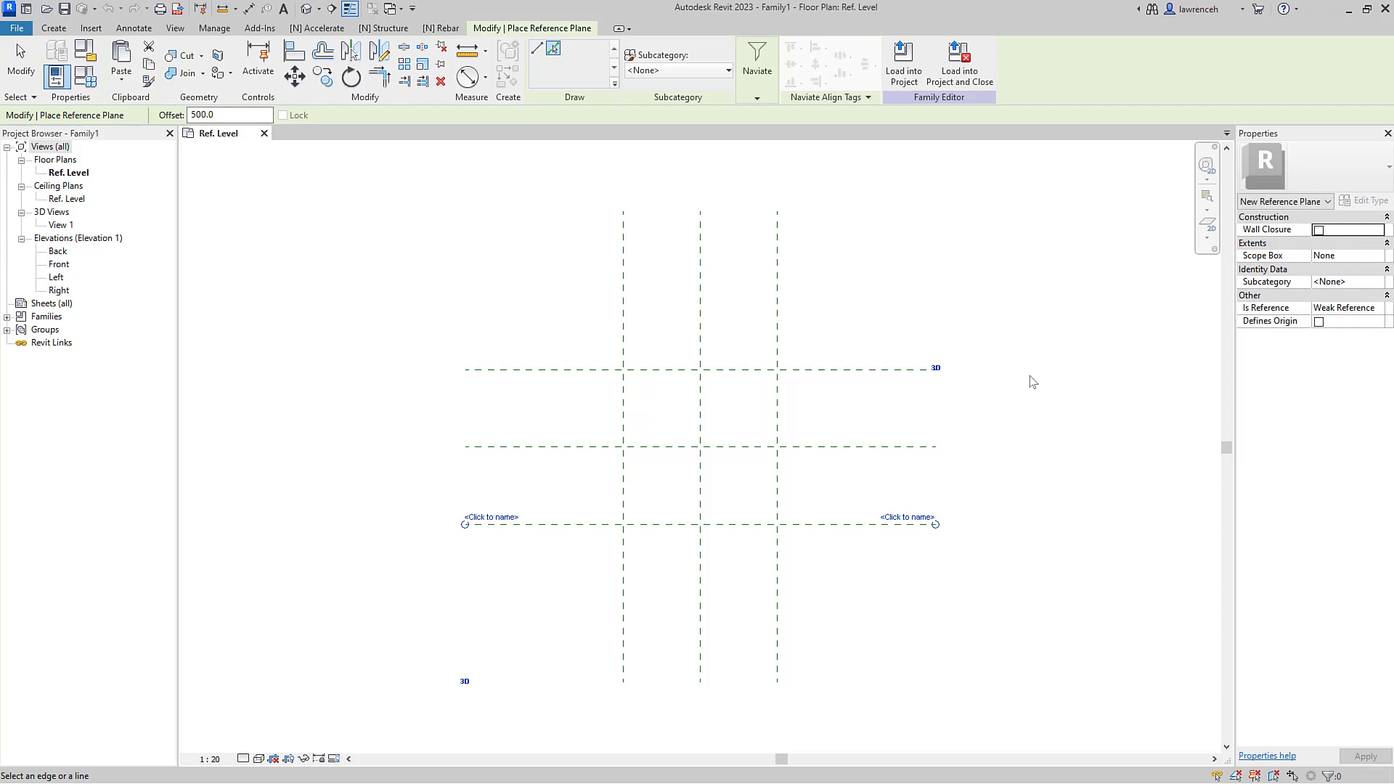
Step: Place an aligned dimension string across the three vertical reference planes and make its segments equal
{"action": "left_click", "coordinate": [249, 9]}
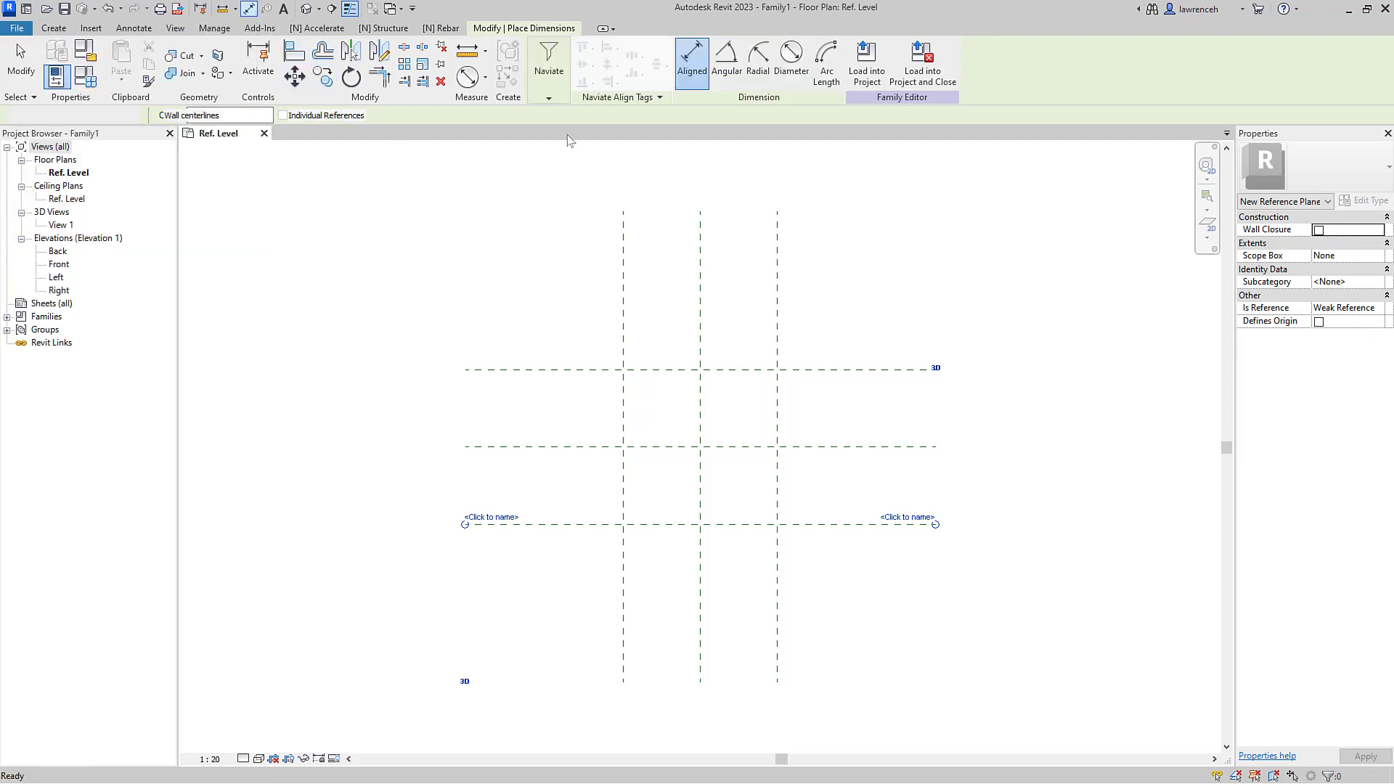
{"action": "left_click", "coordinate": [626, 252]}
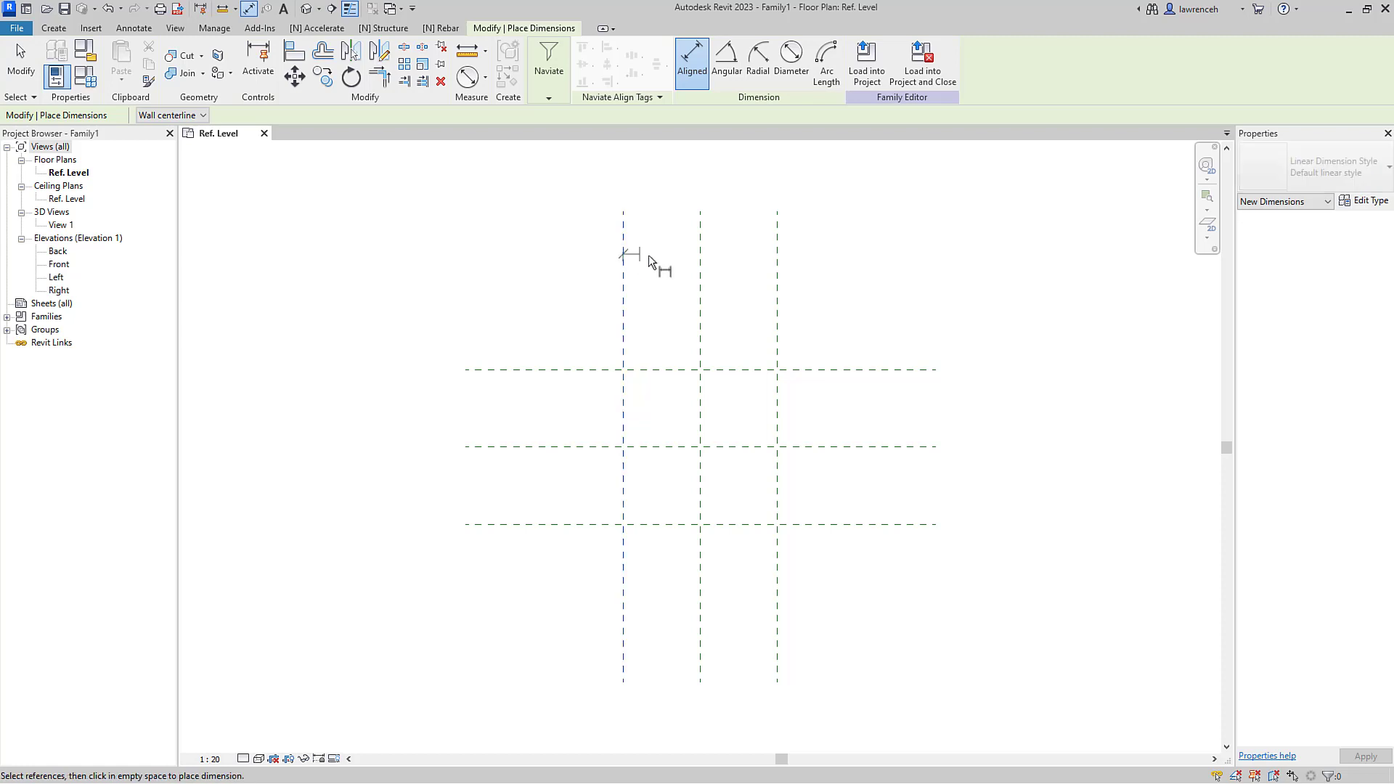
{"action": "left_click", "coordinate": [701, 278]}
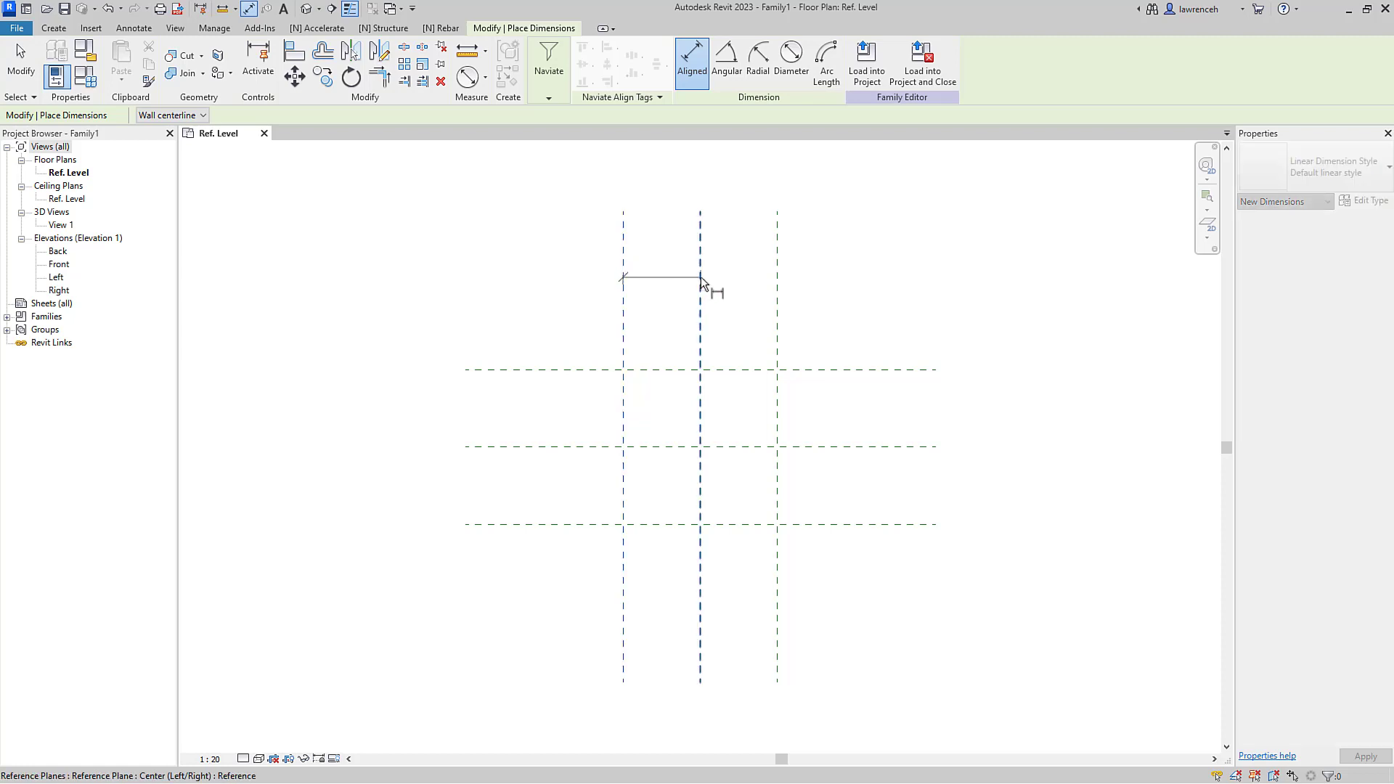
{"action": "left_click", "coordinate": [777, 300]}
{"action": "left_click", "coordinate": [753, 312]}
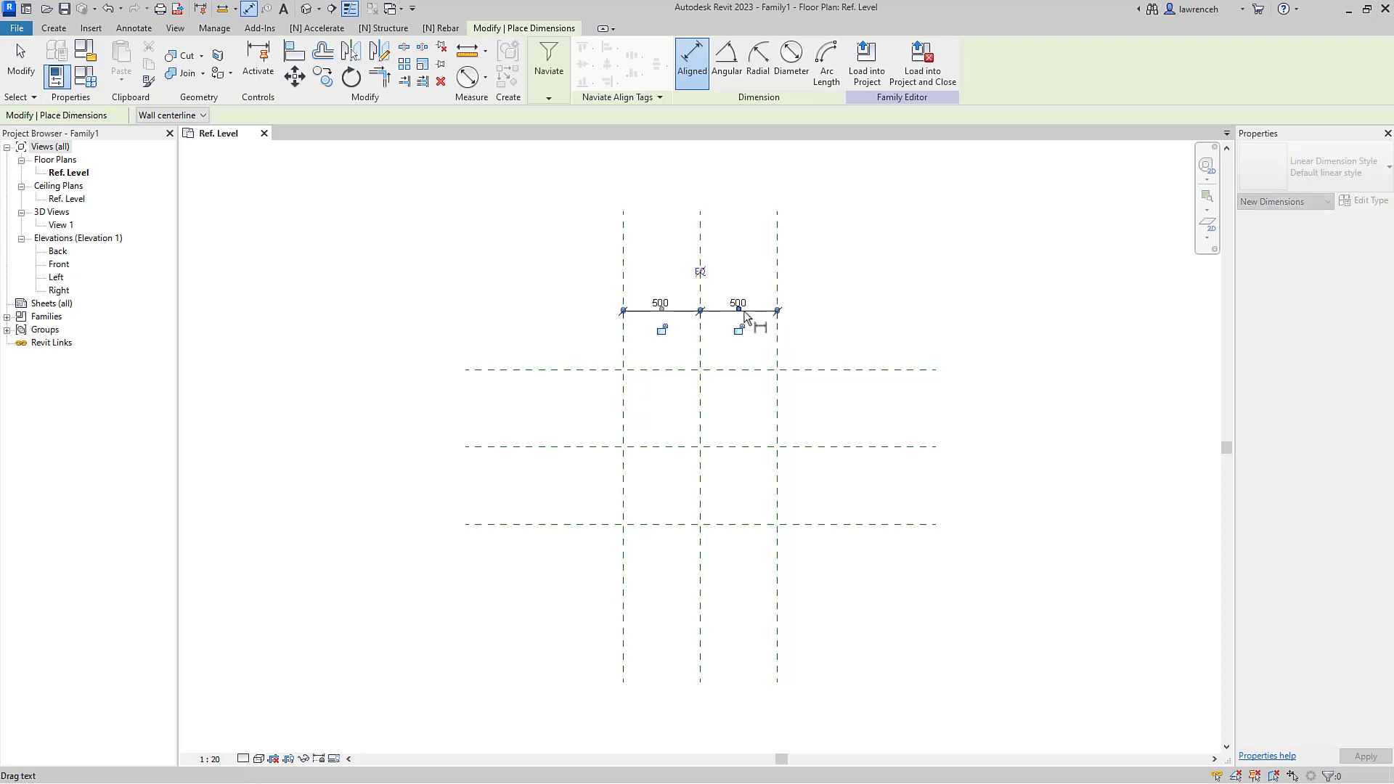
{"action": "left_click", "coordinate": [700, 273]}
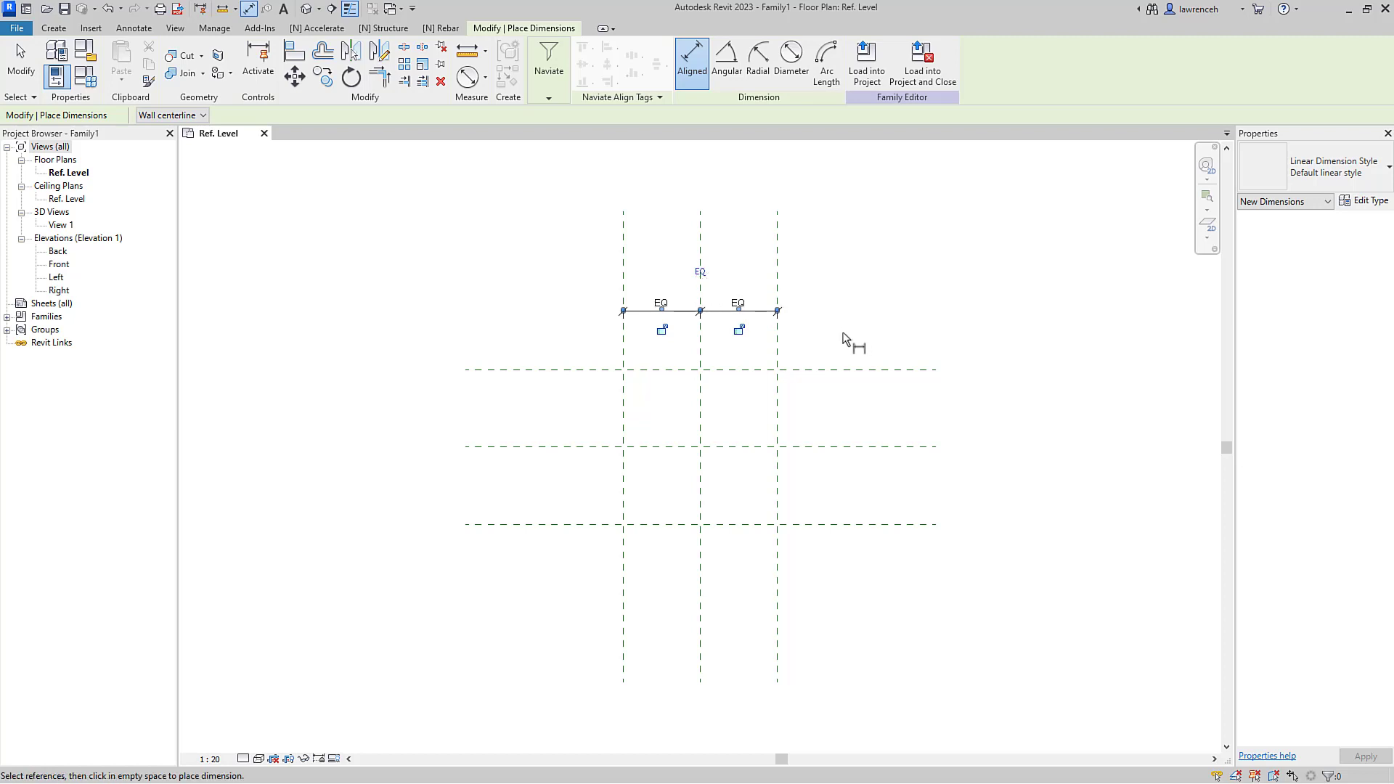
Step: Place an aligned dimension string across the three horizontal reference planes and make its segments equal
{"action": "left_click", "coordinate": [867, 393]}
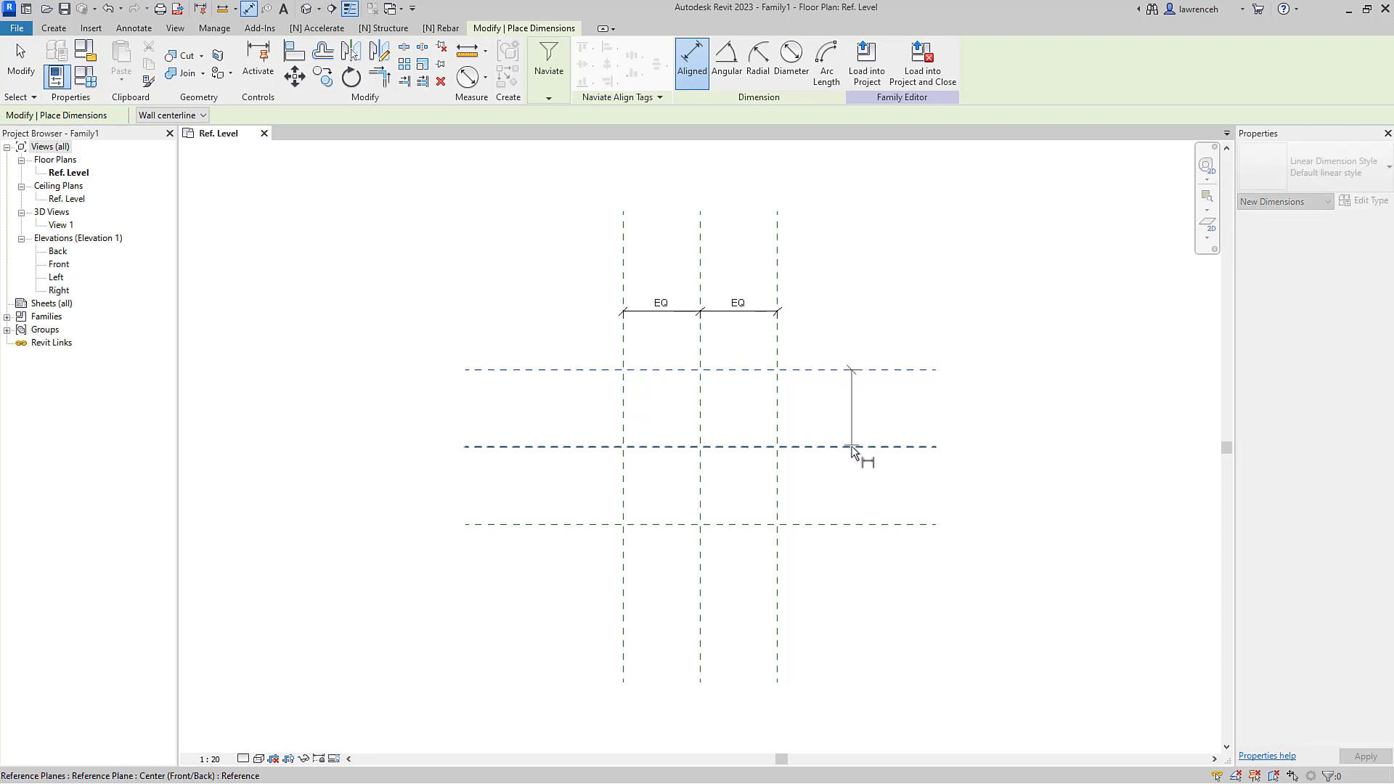
{"action": "left_click", "coordinate": [858, 447]}
{"action": "left_click", "coordinate": [848, 525]}
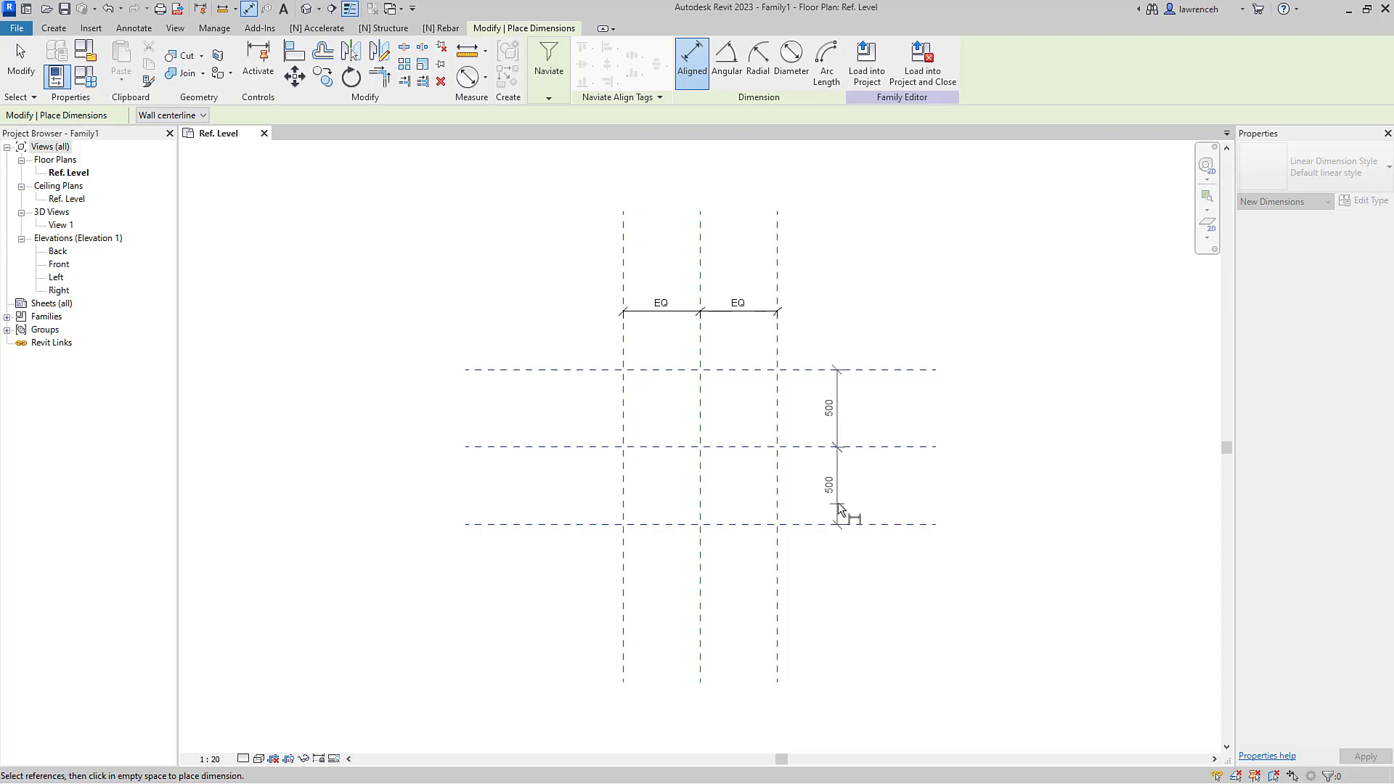
{"action": "left_click", "coordinate": [839, 512]}
{"action": "left_click", "coordinate": [802, 444]}
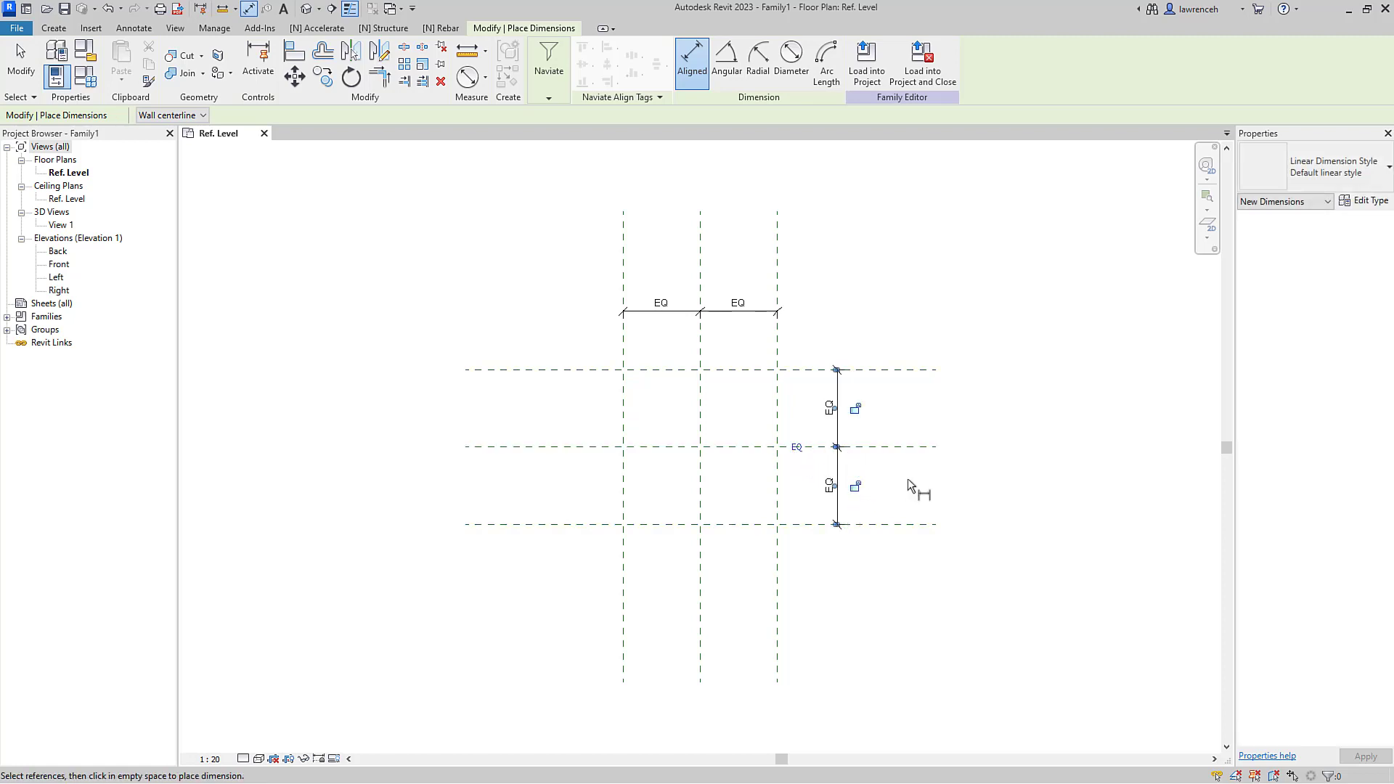
Step: Add overall aligned dimensions between the outer horizontal reference planes and between the outer vertical reference planes
{"action": "left_click", "coordinate": [900, 501]}
{"action": "left_click", "coordinate": [899, 372]}
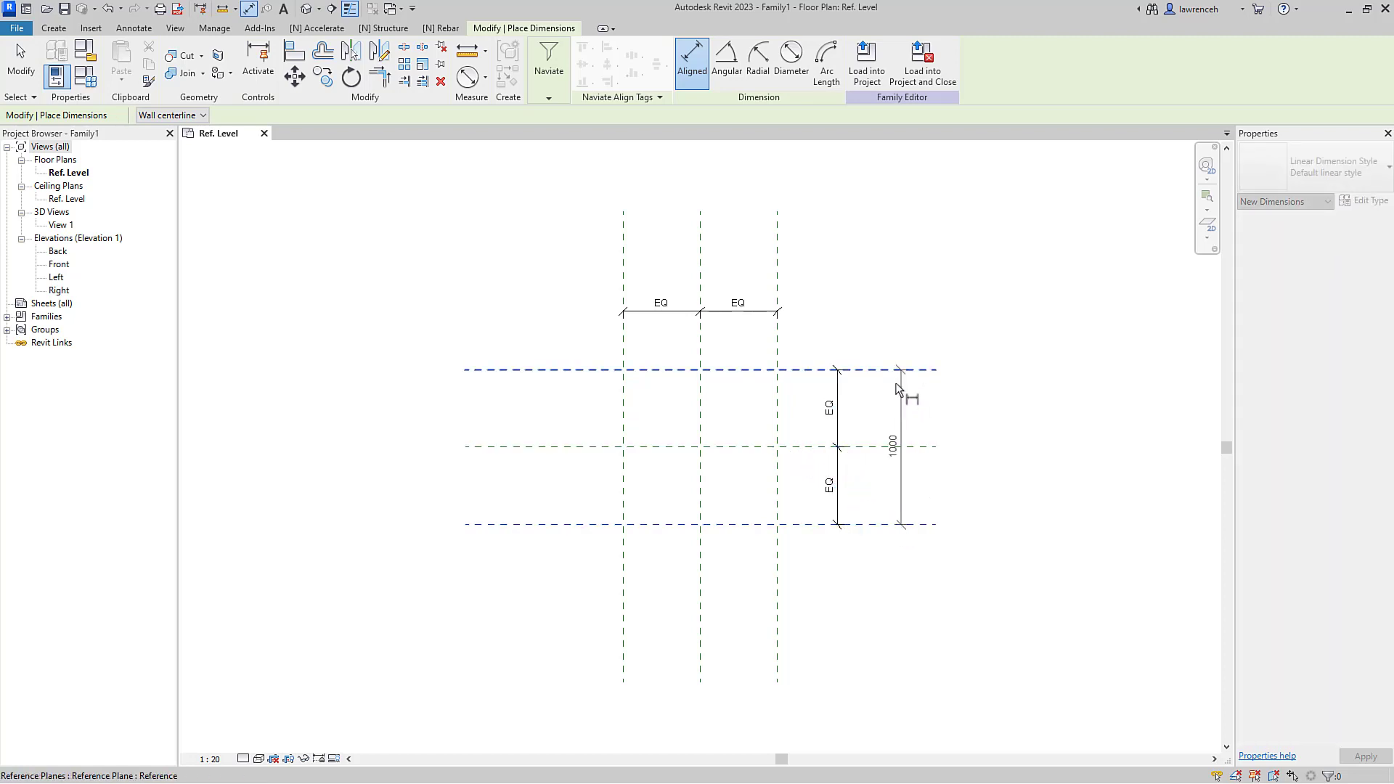
{"action": "left_click", "coordinate": [880, 407]}
{"action": "left_click", "coordinate": [777, 294]}
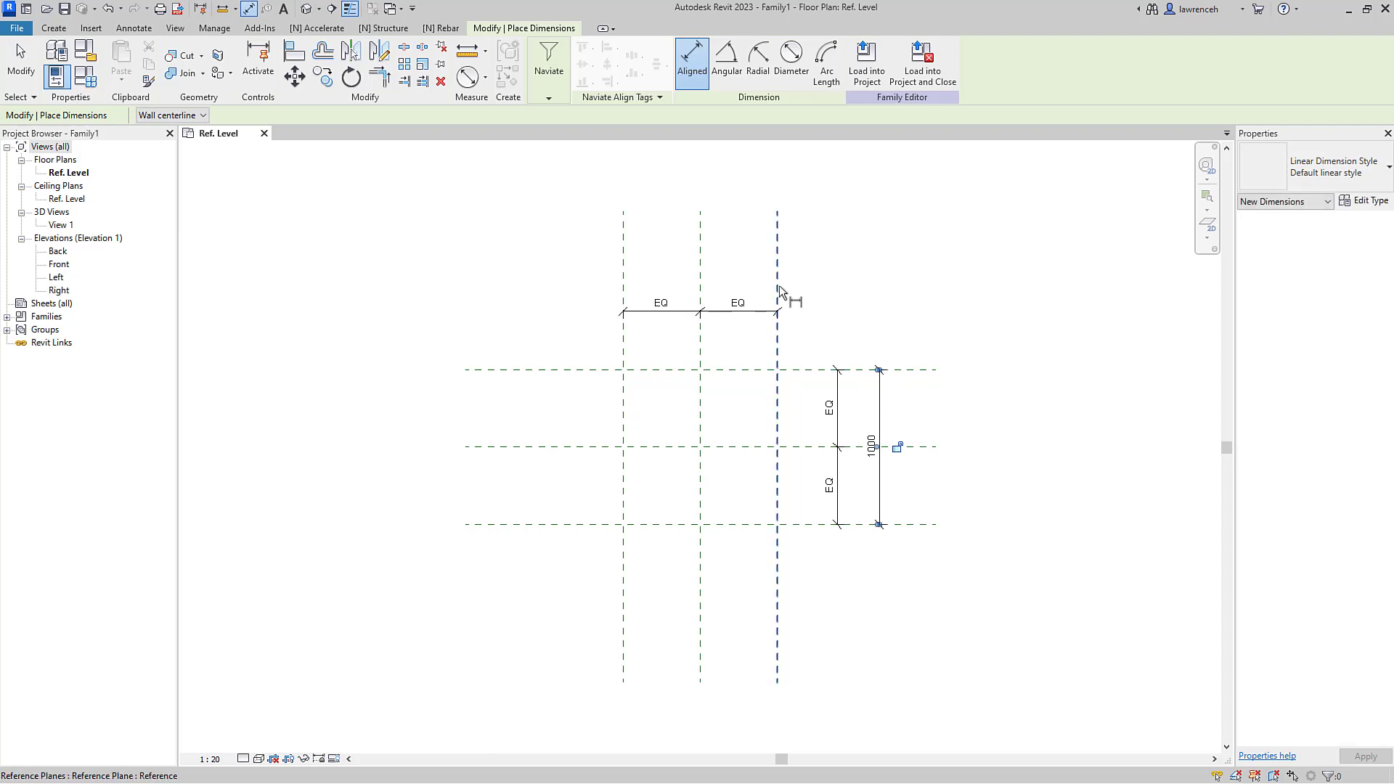
{"action": "left_click", "coordinate": [625, 277]}
{"action": "left_click", "coordinate": [650, 288]}
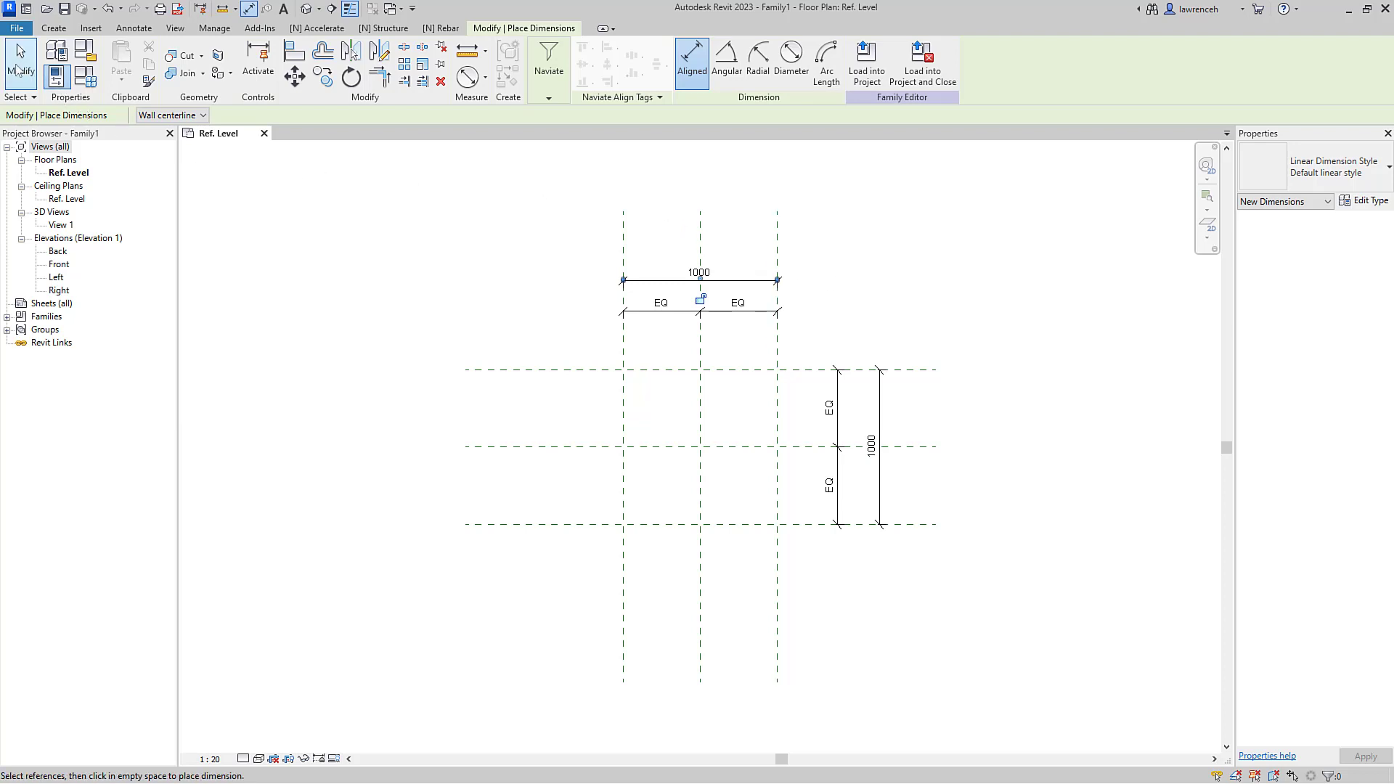
{"action": "left_click", "coordinate": [19, 69]}
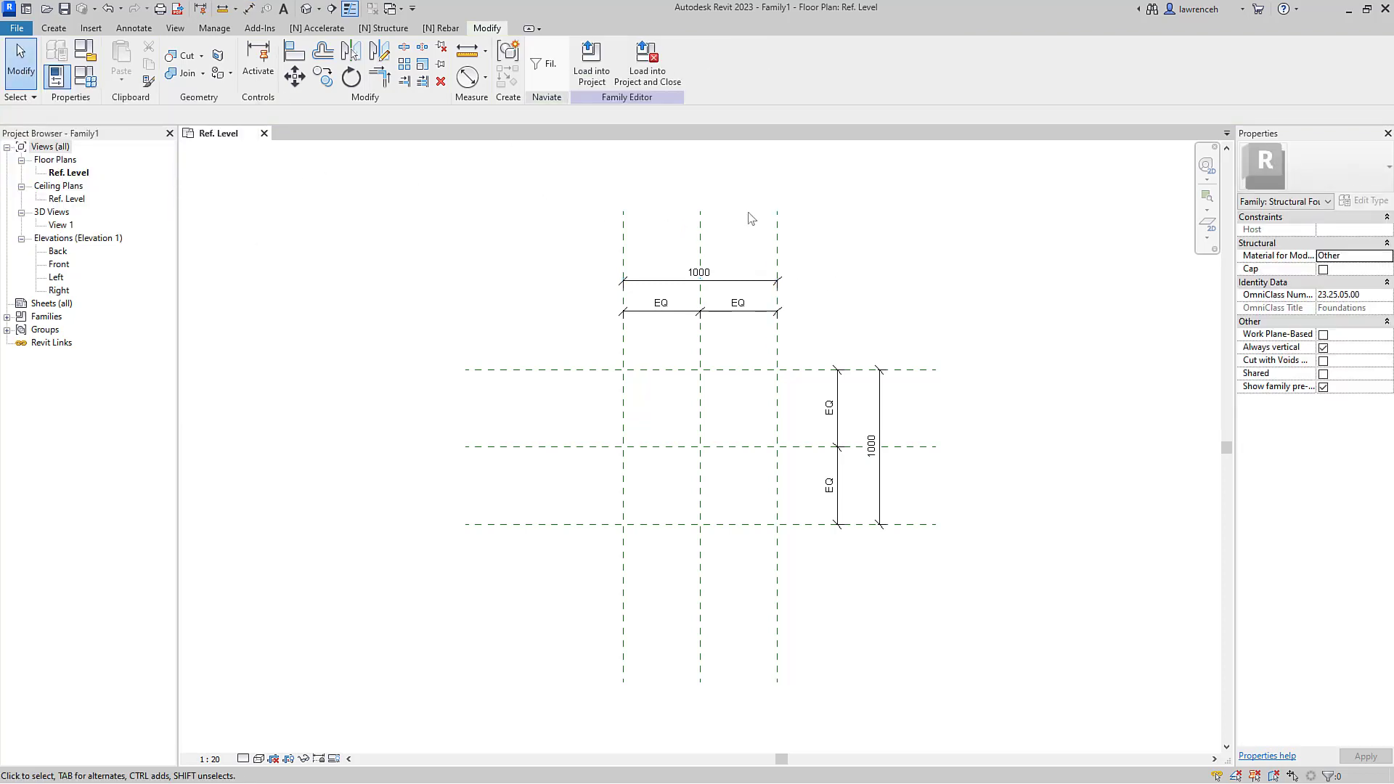
Step: Label both overall dimensions with a new family type parameter named Pile Diameter, grouped under Dimensions
{"action": "left_click", "coordinate": [735, 281]}
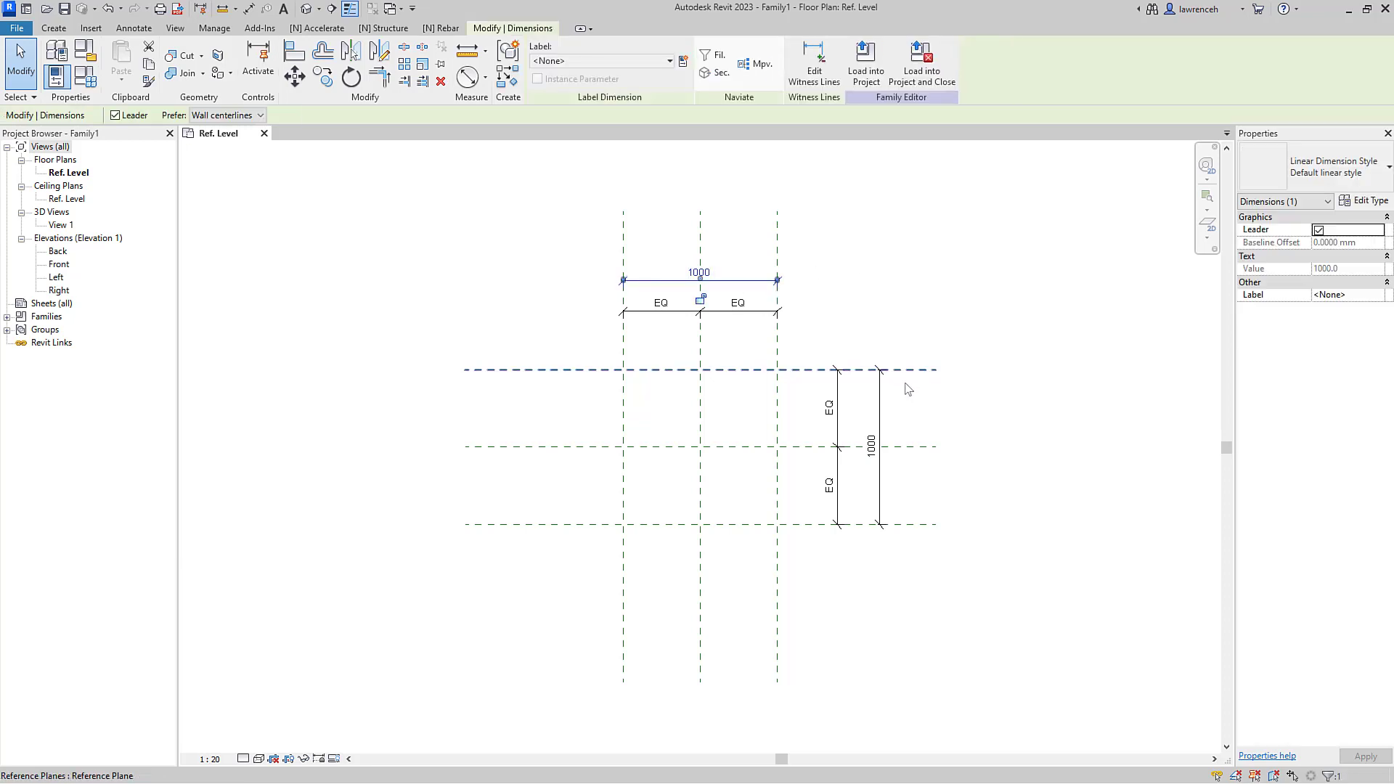
{"action": "left_click", "coordinate": [921, 408], "text": "ctrl"}
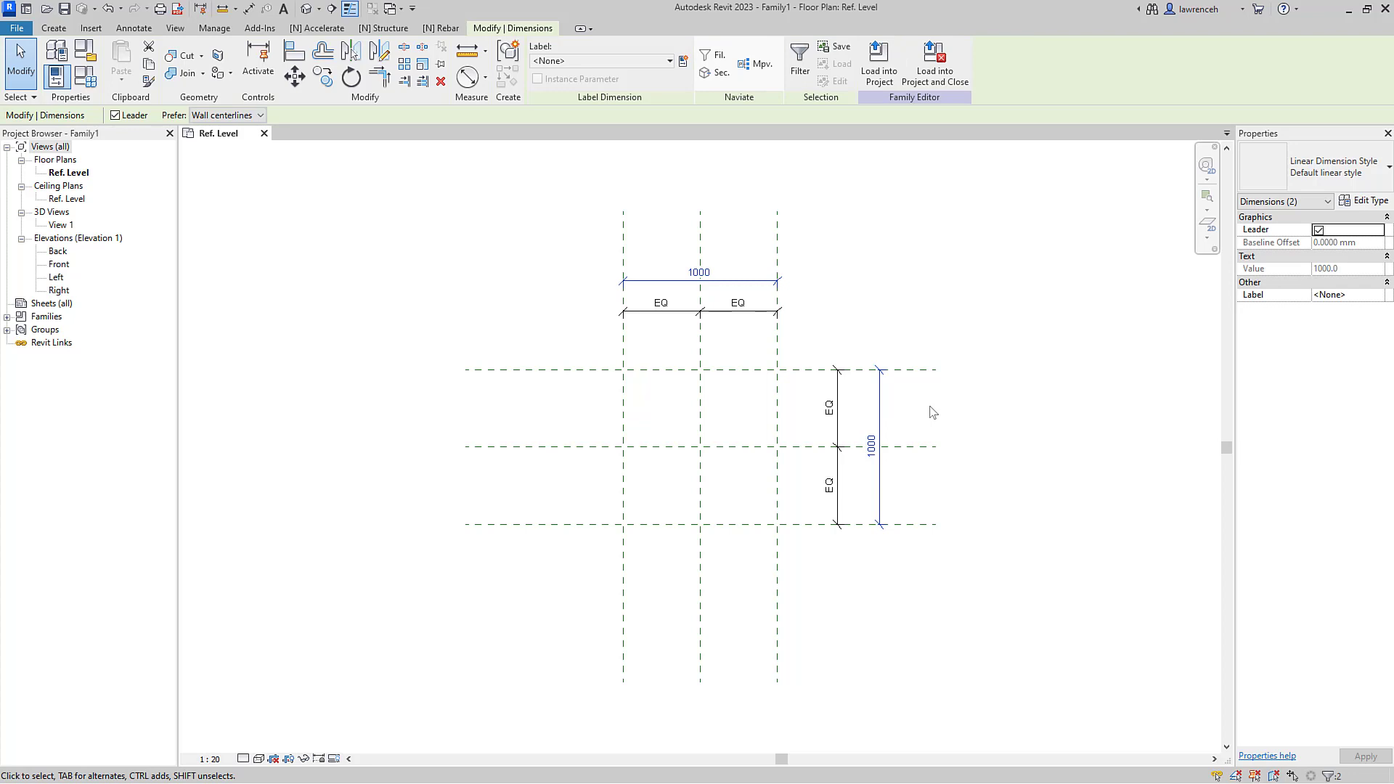
{"action": "left_click", "coordinate": [683, 62]}
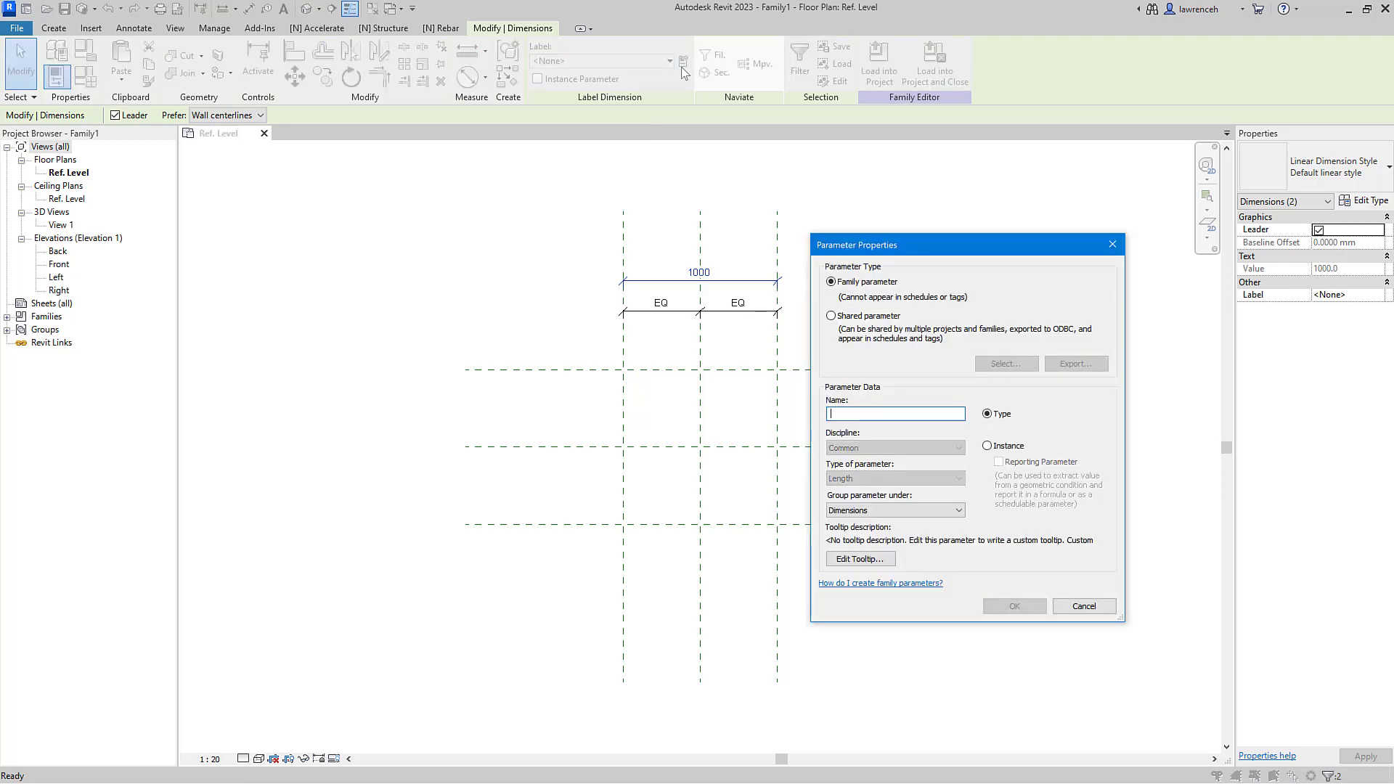
{"action": "type", "text": "Pile Diameter"}
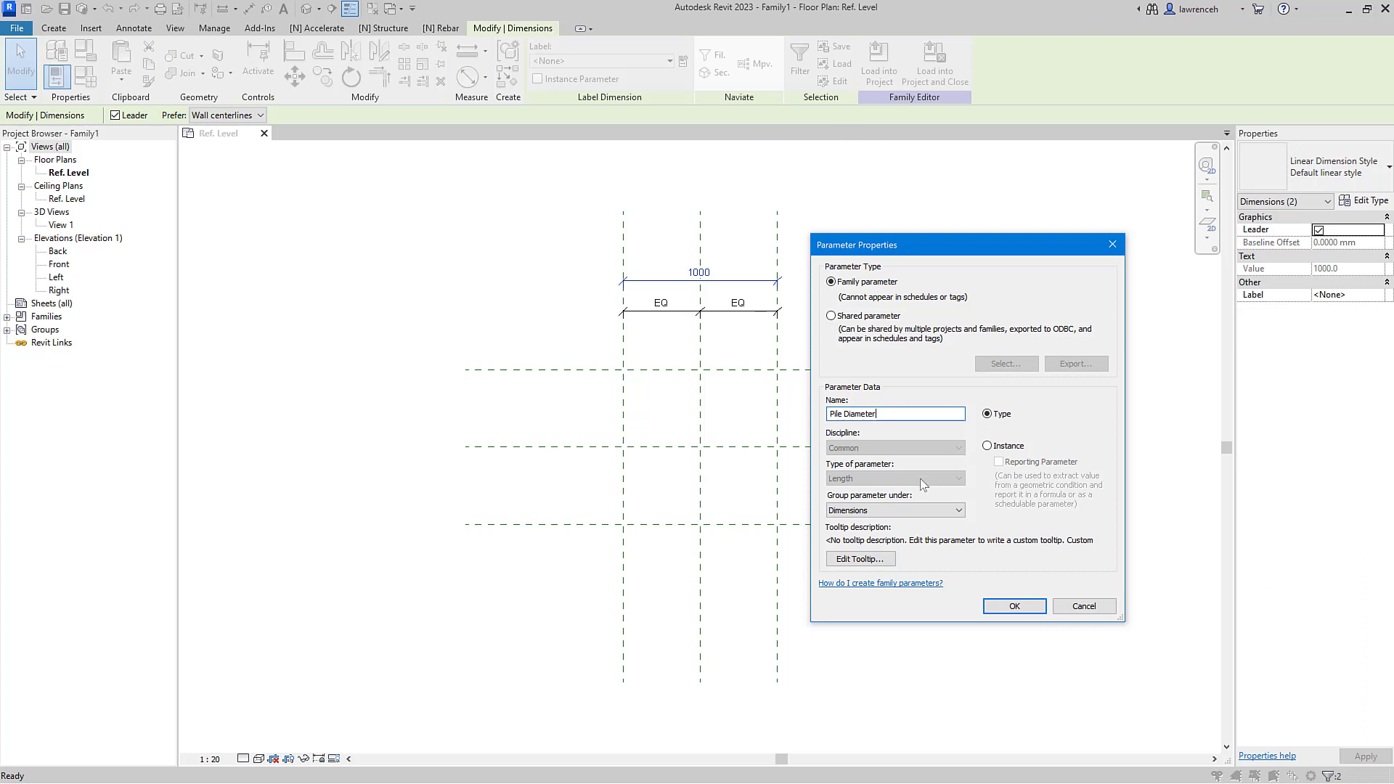
{"action": "left_click", "coordinate": [1014, 605]}
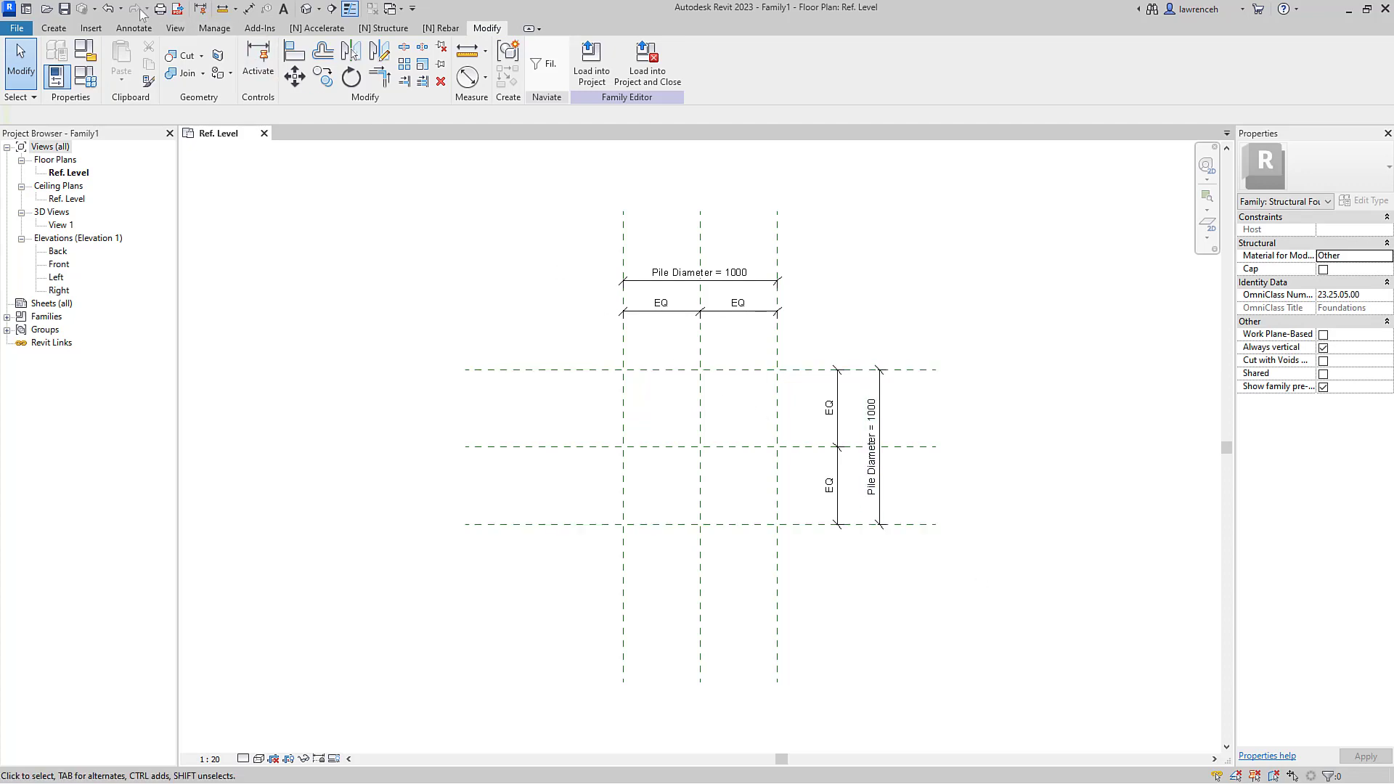
Step: Start an extrusion and sketch a circle of 500 mm radius centred on the intersection of the centre reference planes
{"action": "left_click", "coordinate": [61, 28]}
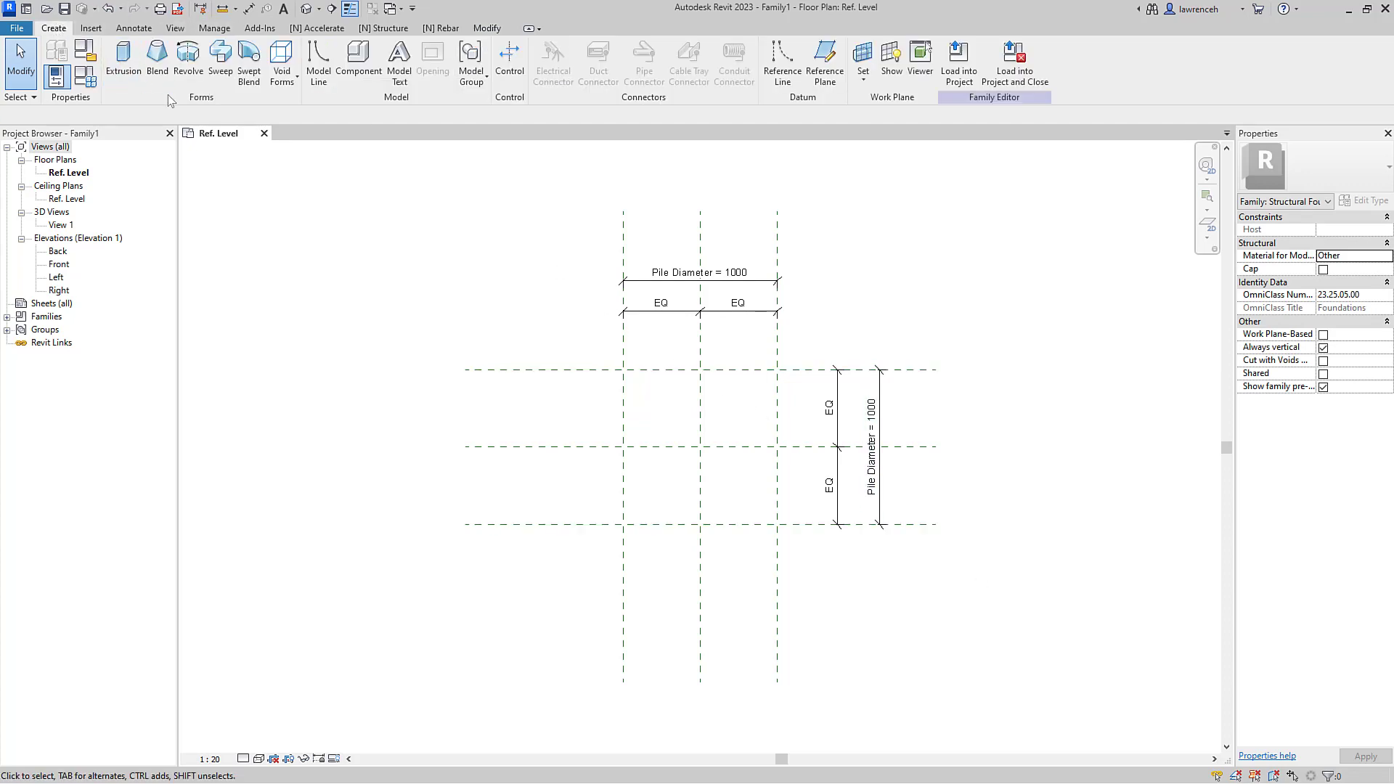
{"action": "left_click", "coordinate": [138, 75]}
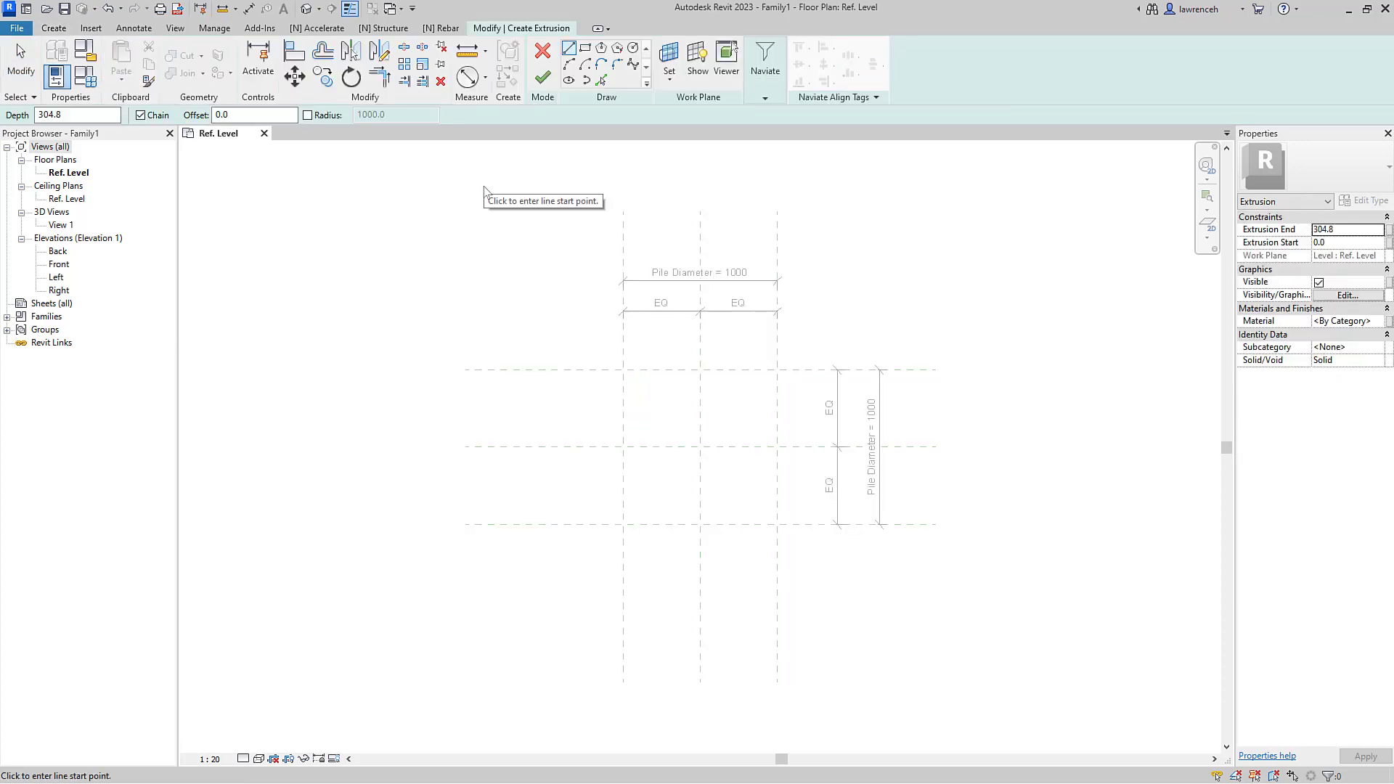
{"action": "left_click", "coordinate": [634, 50]}
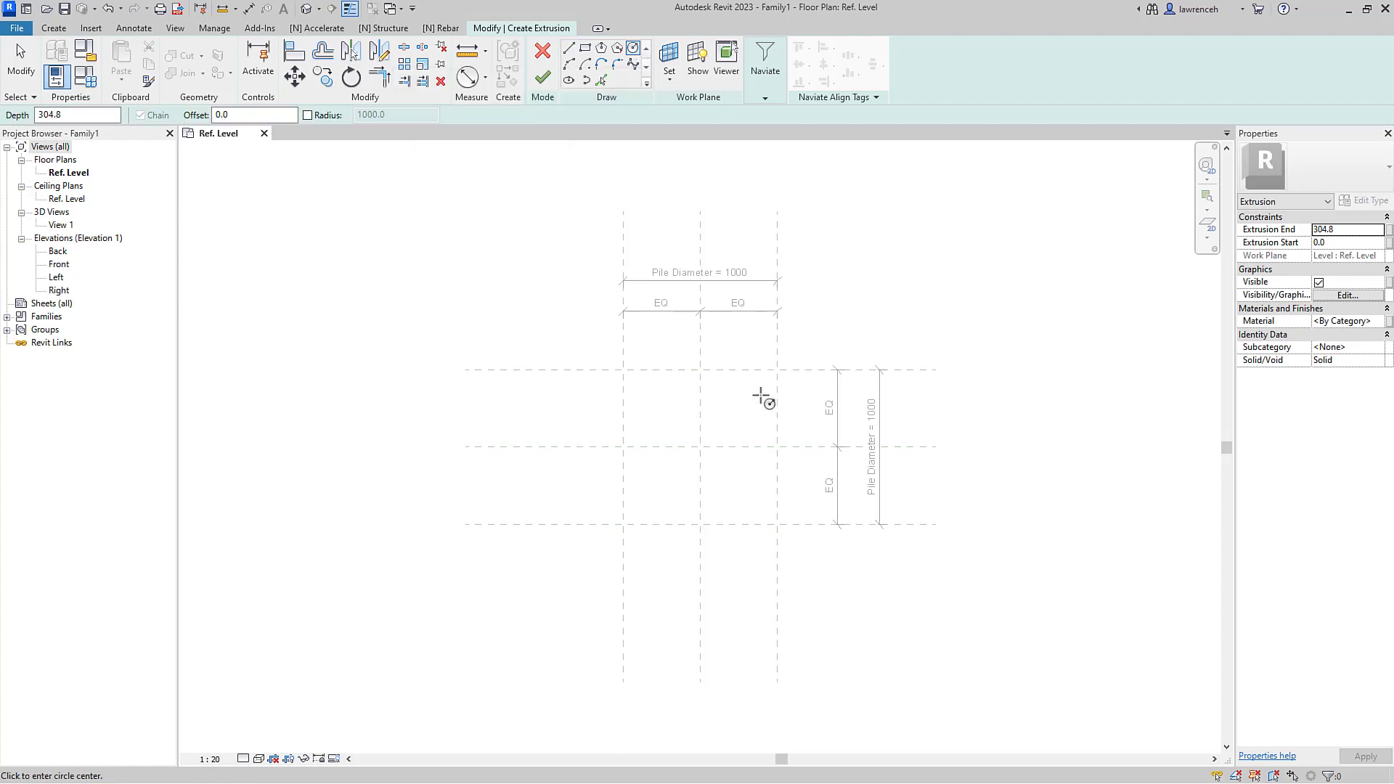
{"action": "left_click", "coordinate": [700, 448]}
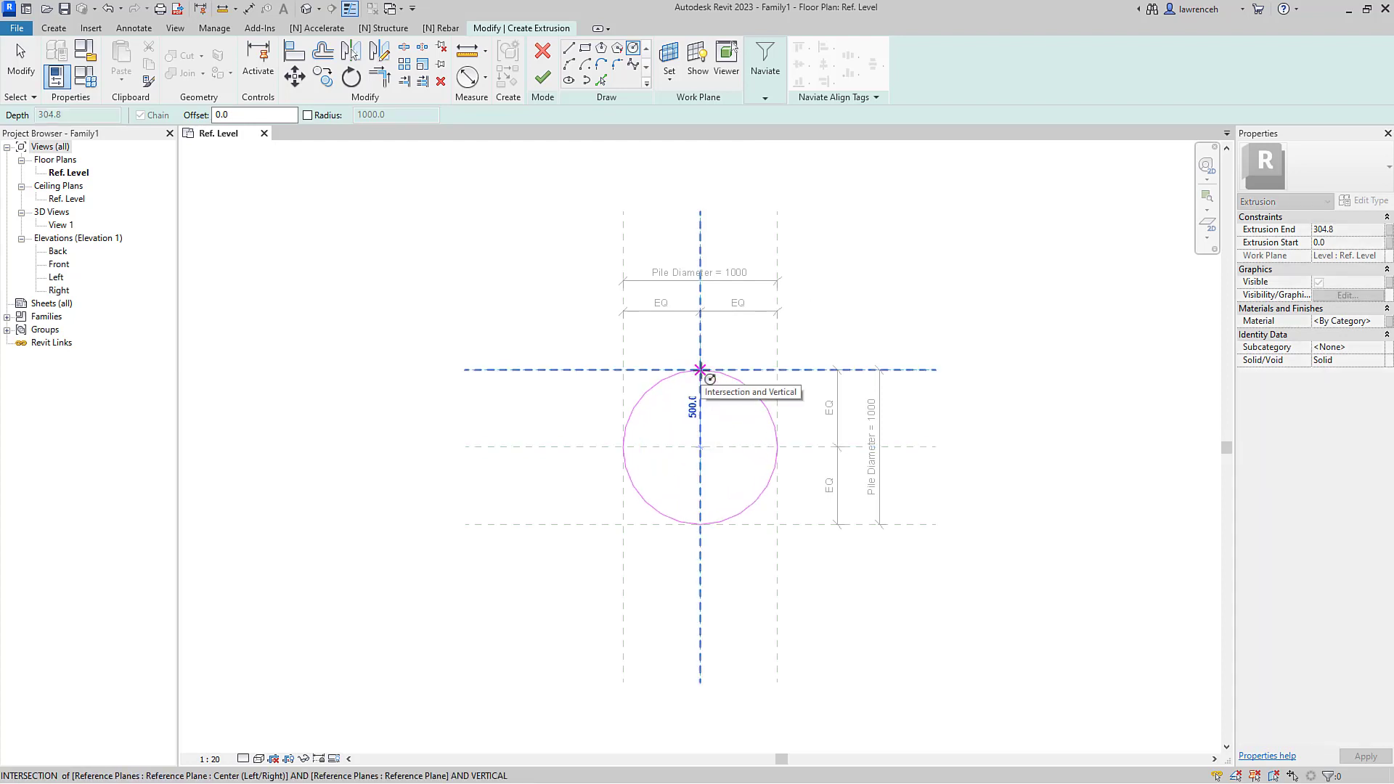
{"action": "left_click", "coordinate": [777, 447]}
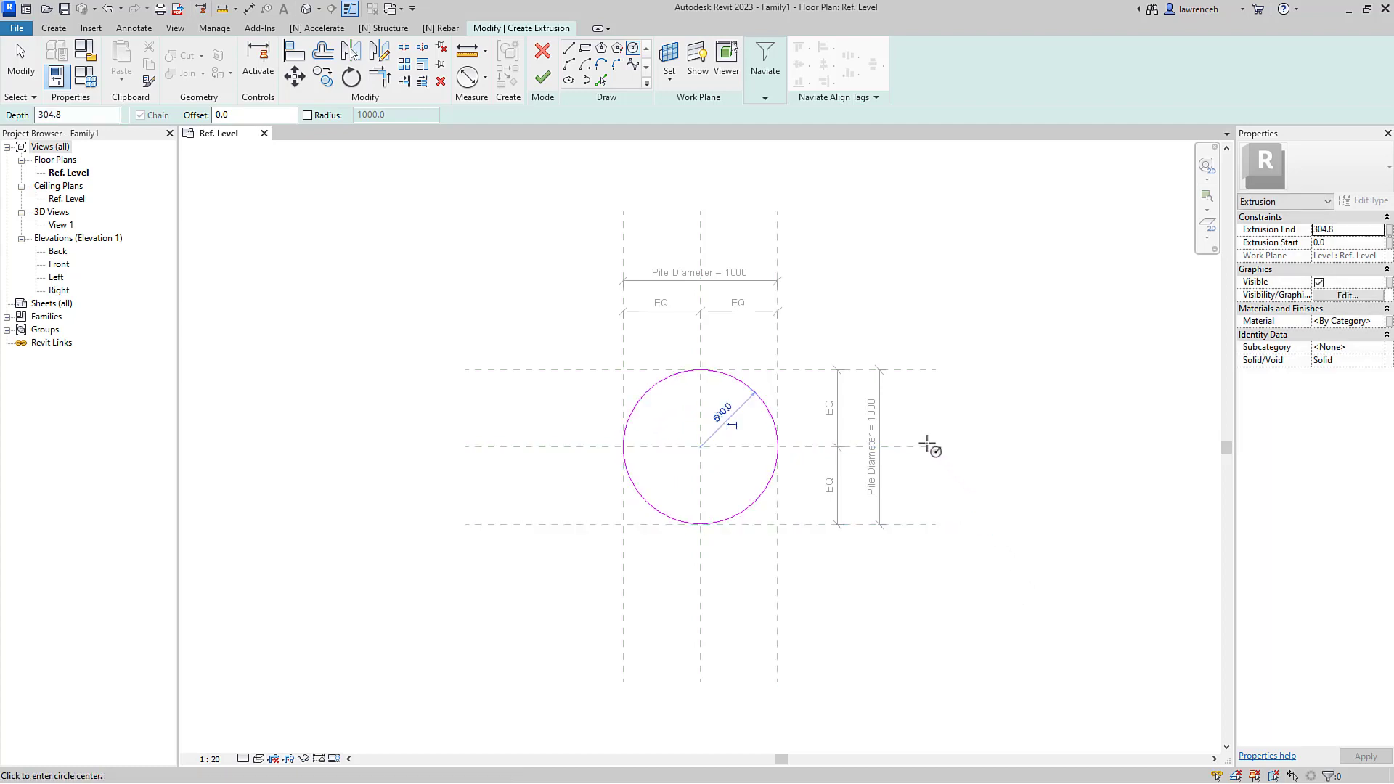
Step: Add a diameter dimension to the sketched pile circle
{"action": "left_click", "coordinate": [461, 84]}
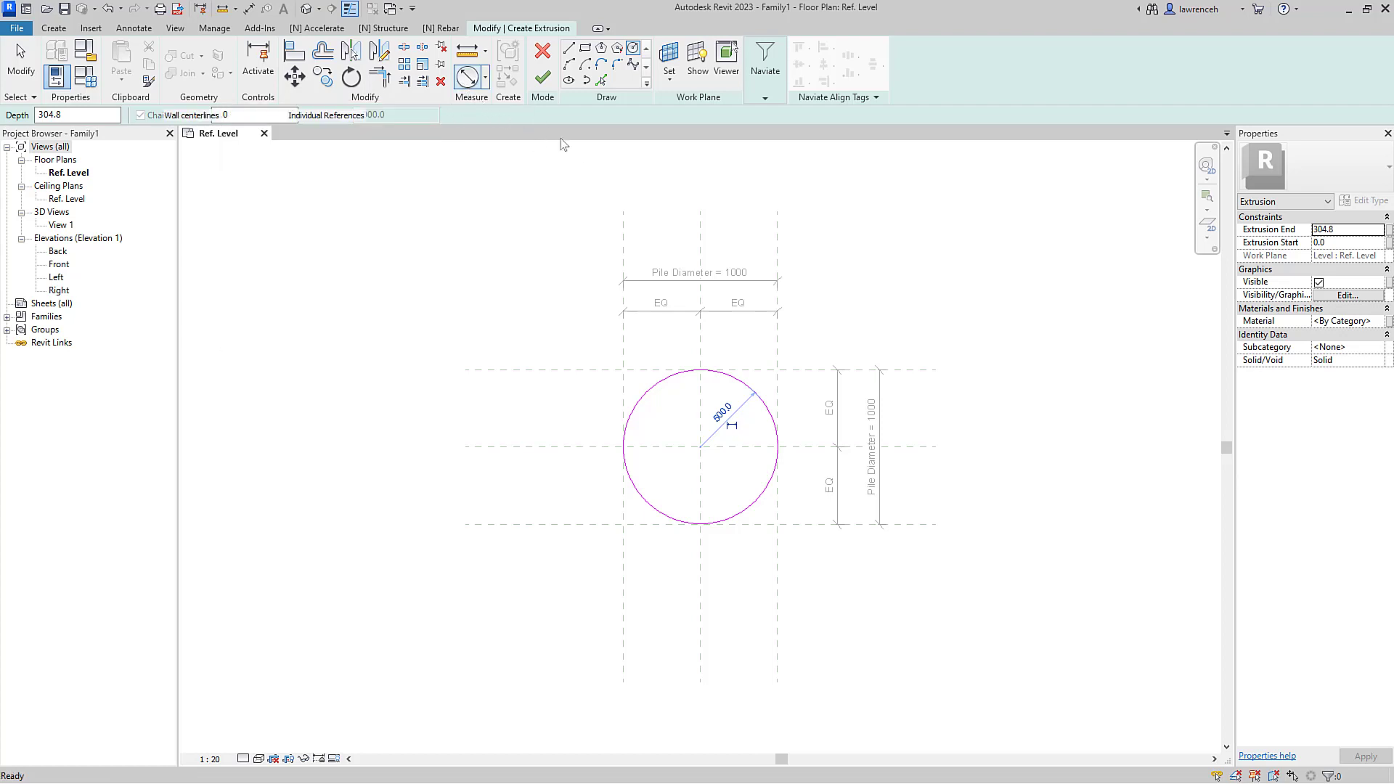
{"action": "left_click", "coordinate": [741, 477]}
{"action": "left_click", "coordinate": [739, 480]}
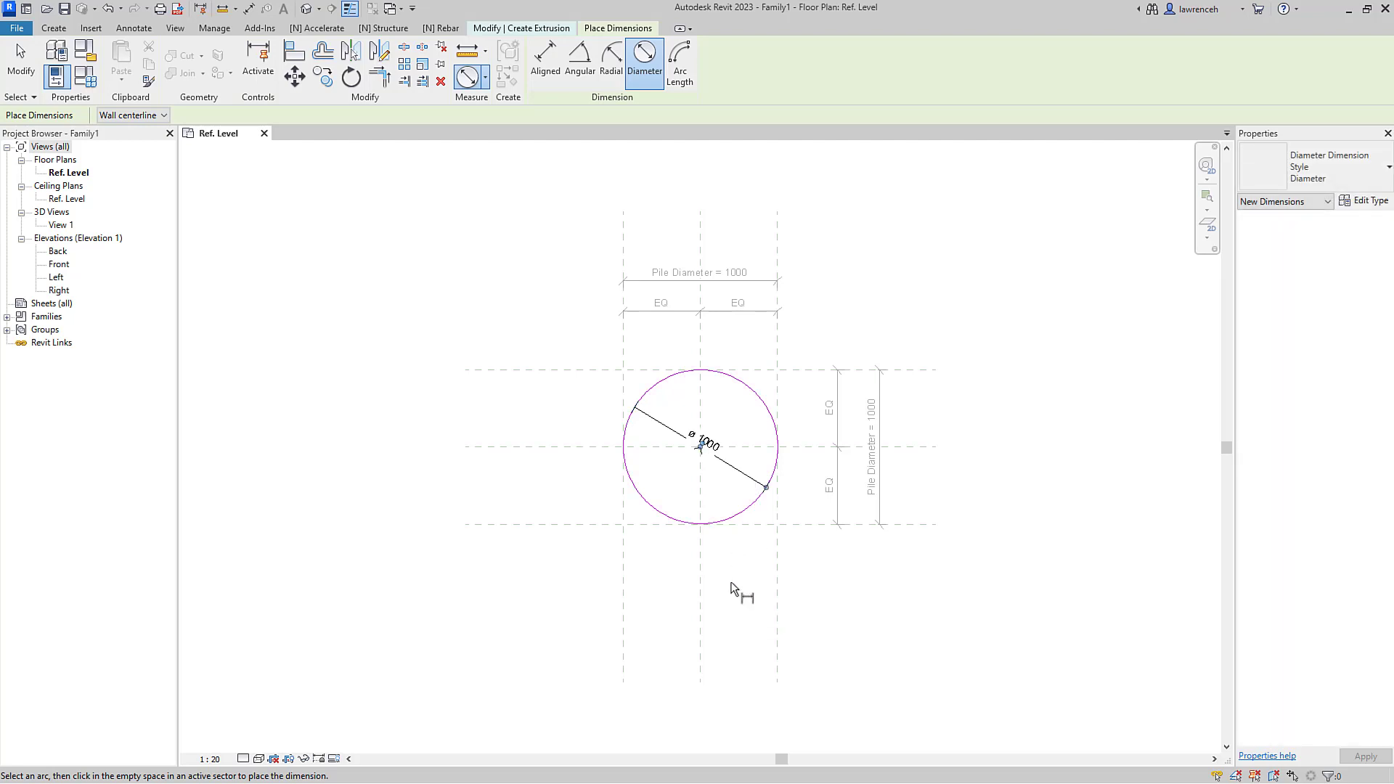
{"action": "key", "text": "Escape"}
{"action": "key", "text": "Escape"}
Step: Label the circle's diameter dimension with the Pile Diameter parameter and finish the extrusion sketch
{"action": "left_click", "coordinate": [756, 484]}
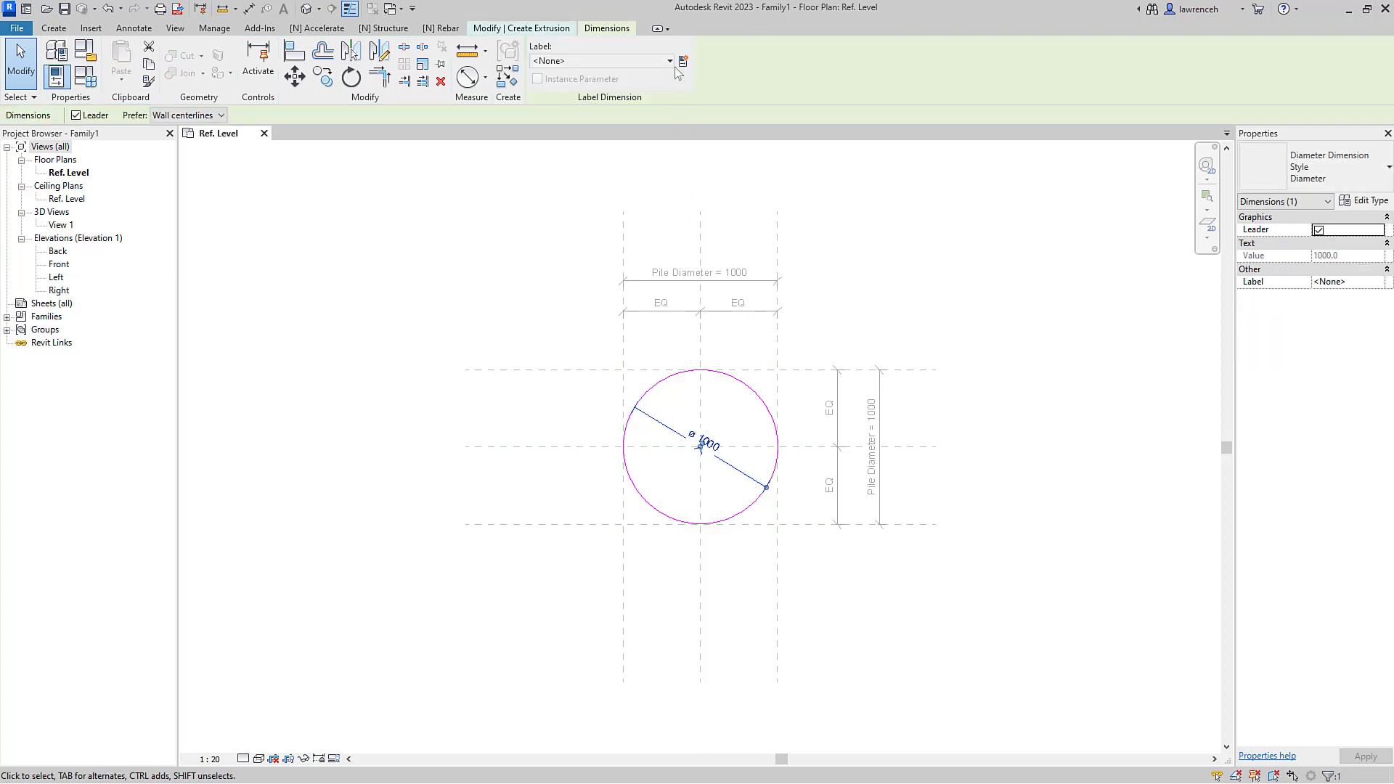
{"action": "left_click", "coordinate": [621, 61]}
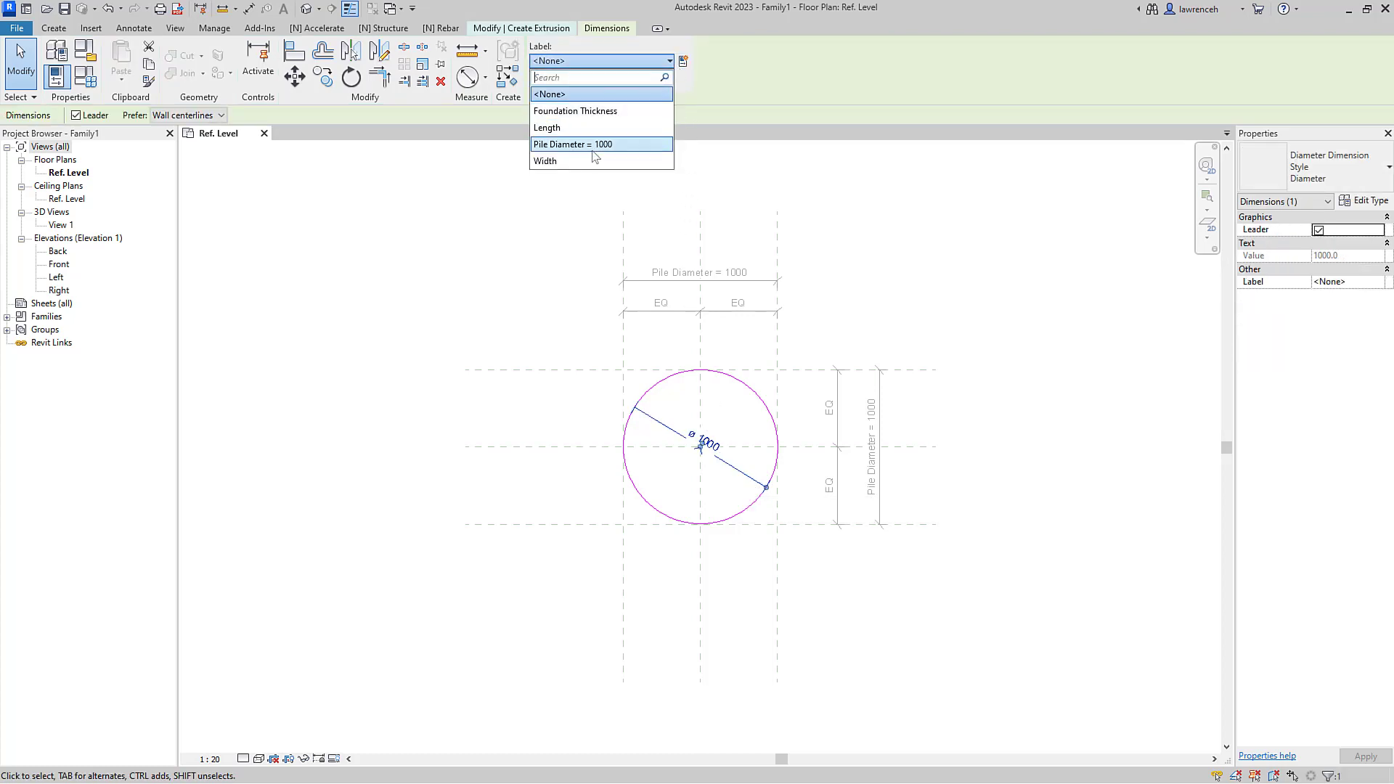
{"action": "left_click", "coordinate": [612, 144]}
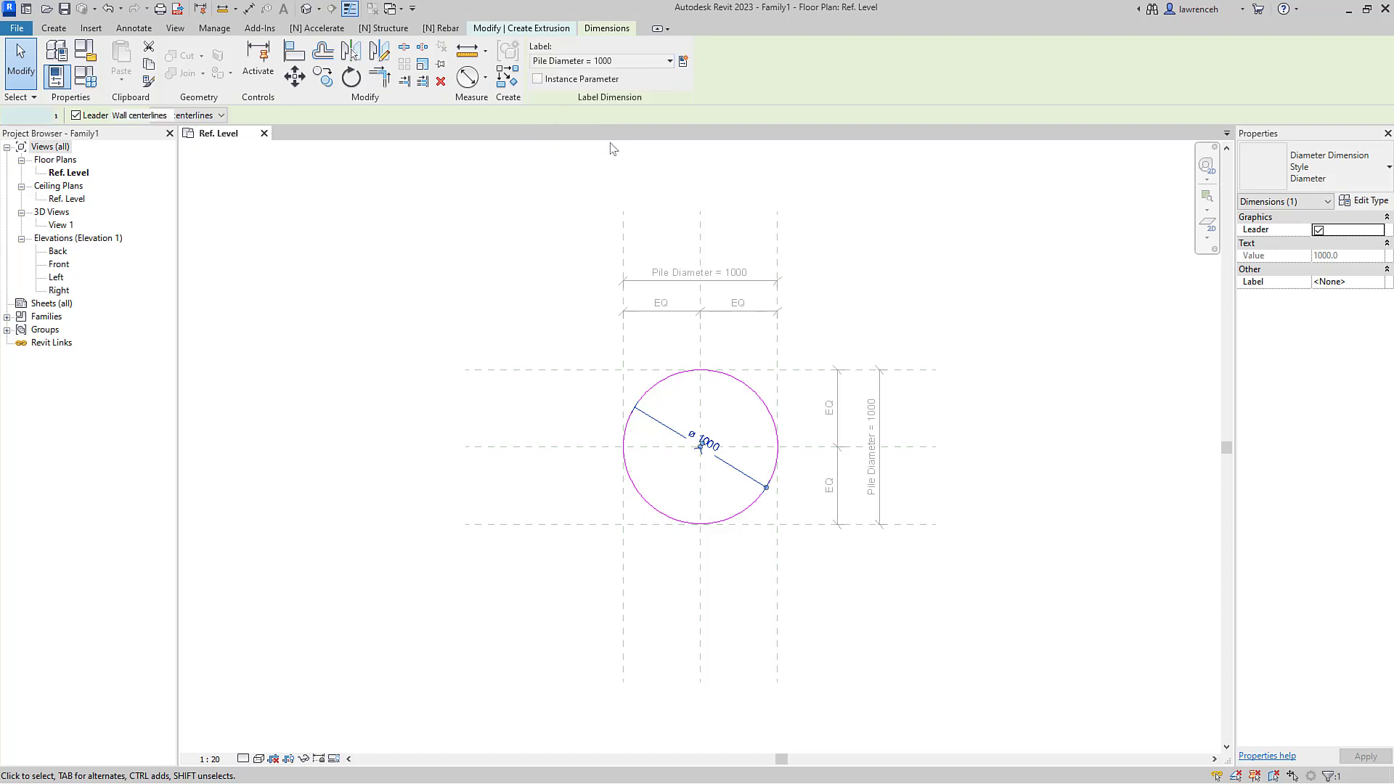
{"action": "left_click", "coordinate": [790, 204]}
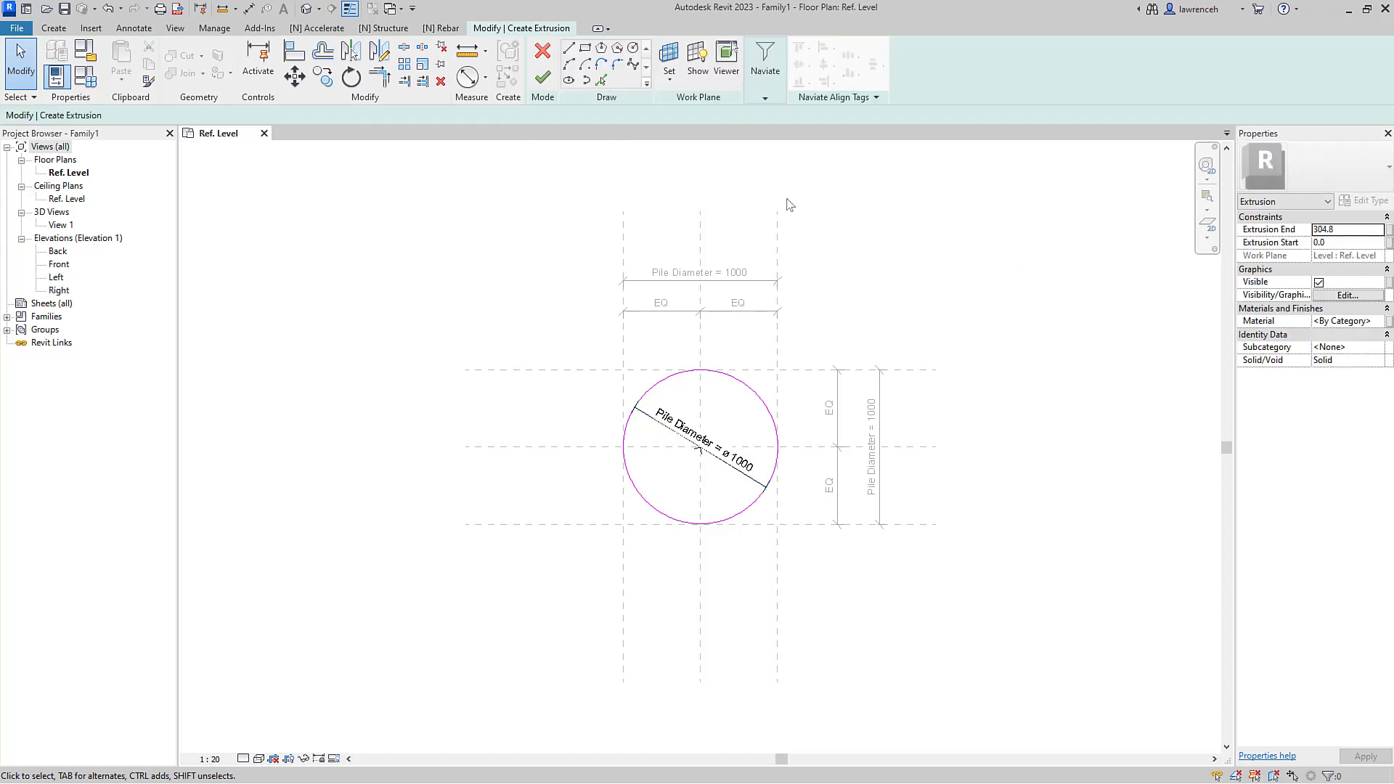
{"action": "left_click", "coordinate": [543, 78]}
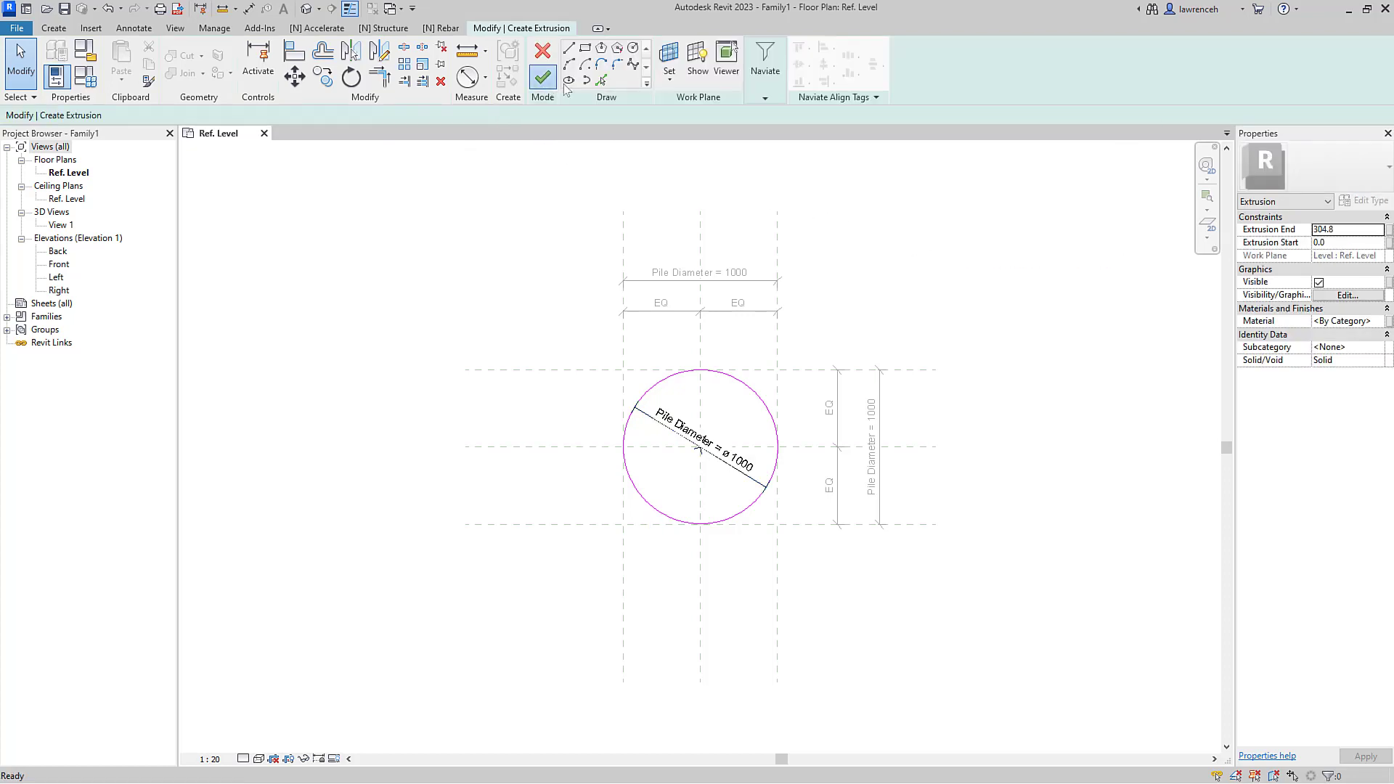
{"action": "left_click", "coordinate": [905, 283]}
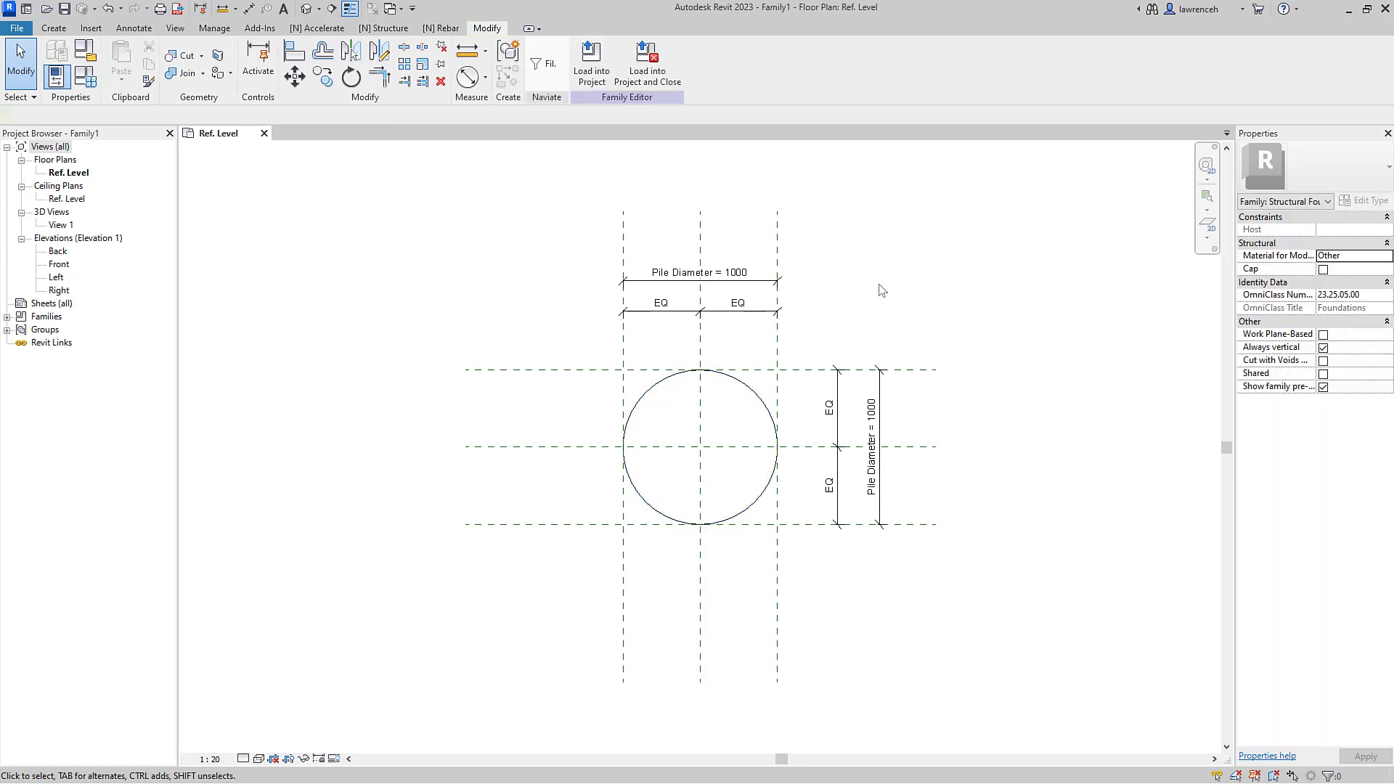
Step: In the Front elevation, draw a horizontal reference plane about 4337 mm below Ref. Level
{"action": "double_click", "coordinate": [60, 265]}
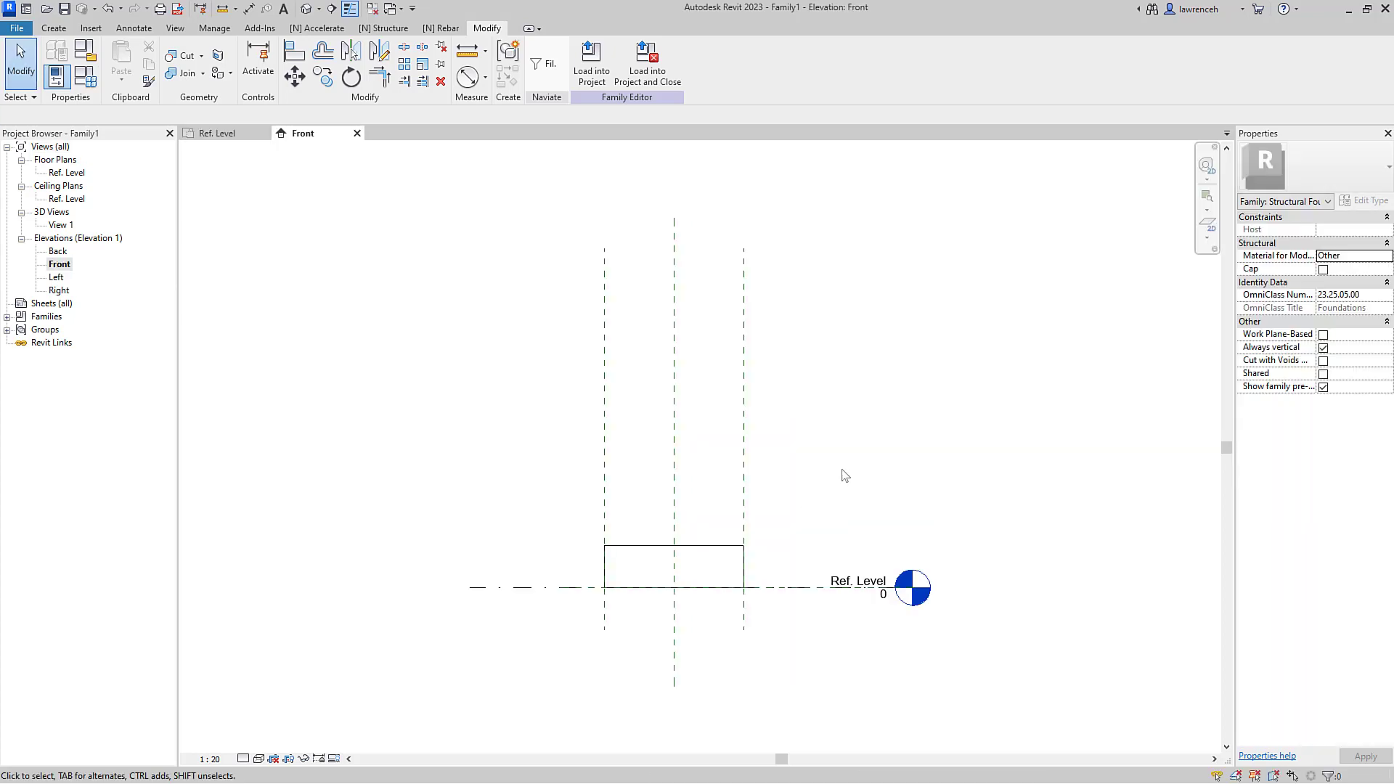
{"action": "scroll", "coordinate": [844, 472], "scroll_direction": "down", "scroll_amount": 2}
{"action": "middle_click_drag", "start_coordinate": [843, 538], "coordinate": [840, 339]}
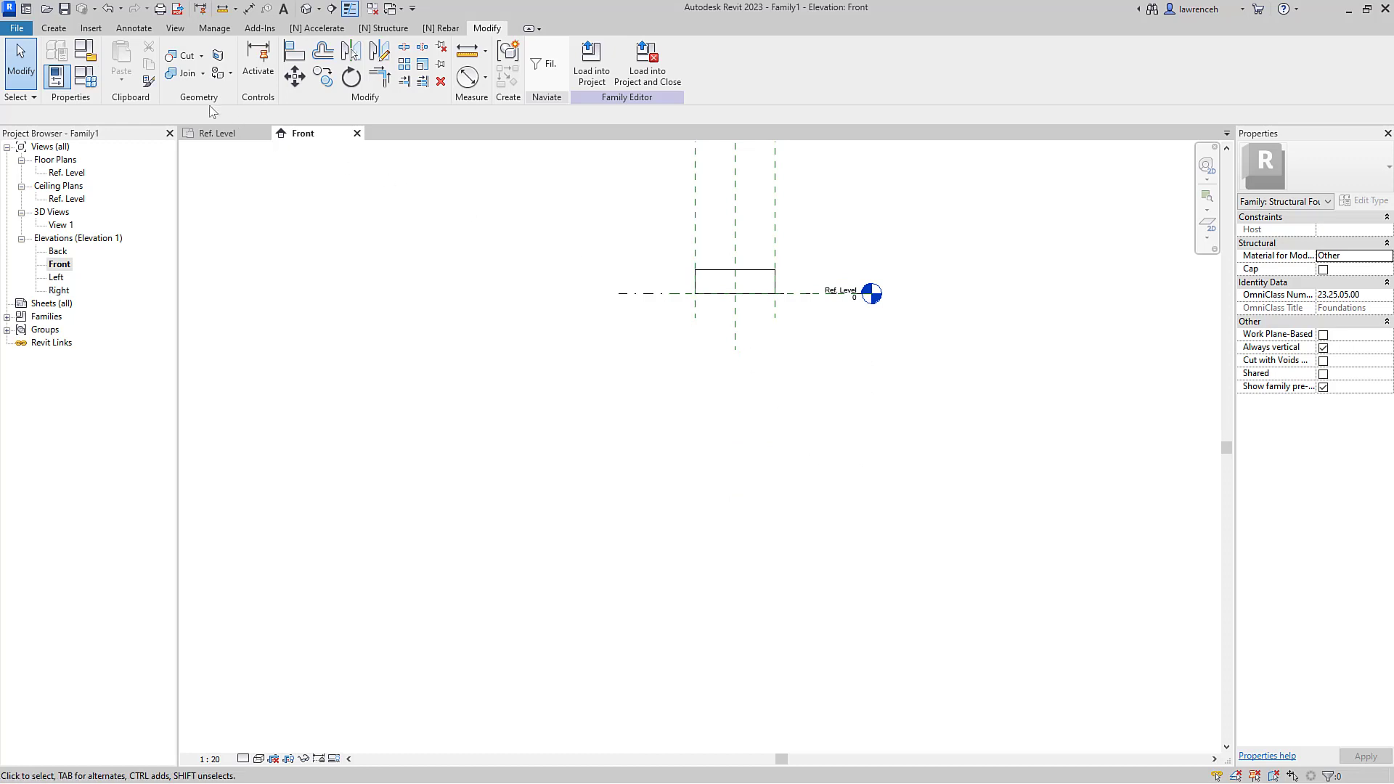
{"action": "left_click", "coordinate": [54, 28]}
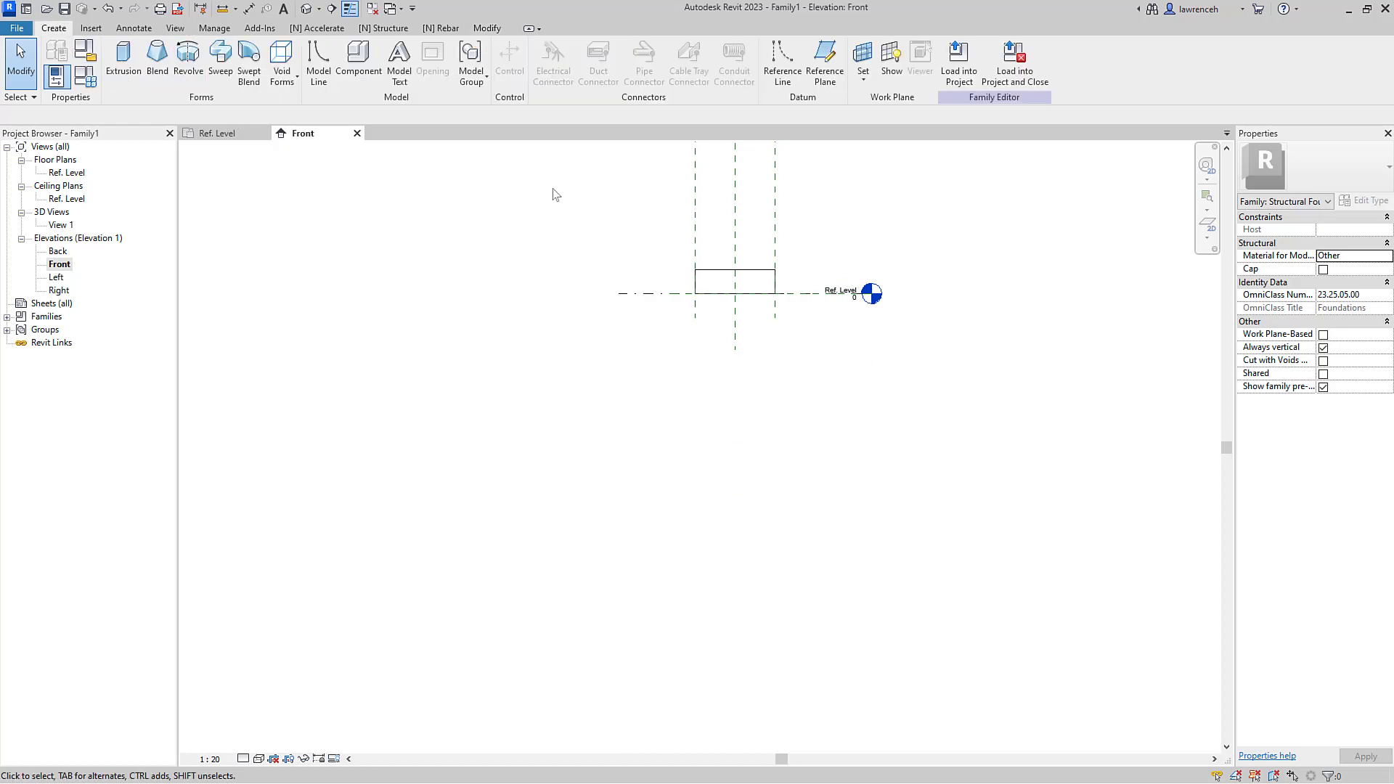
{"action": "left_click", "coordinate": [826, 73]}
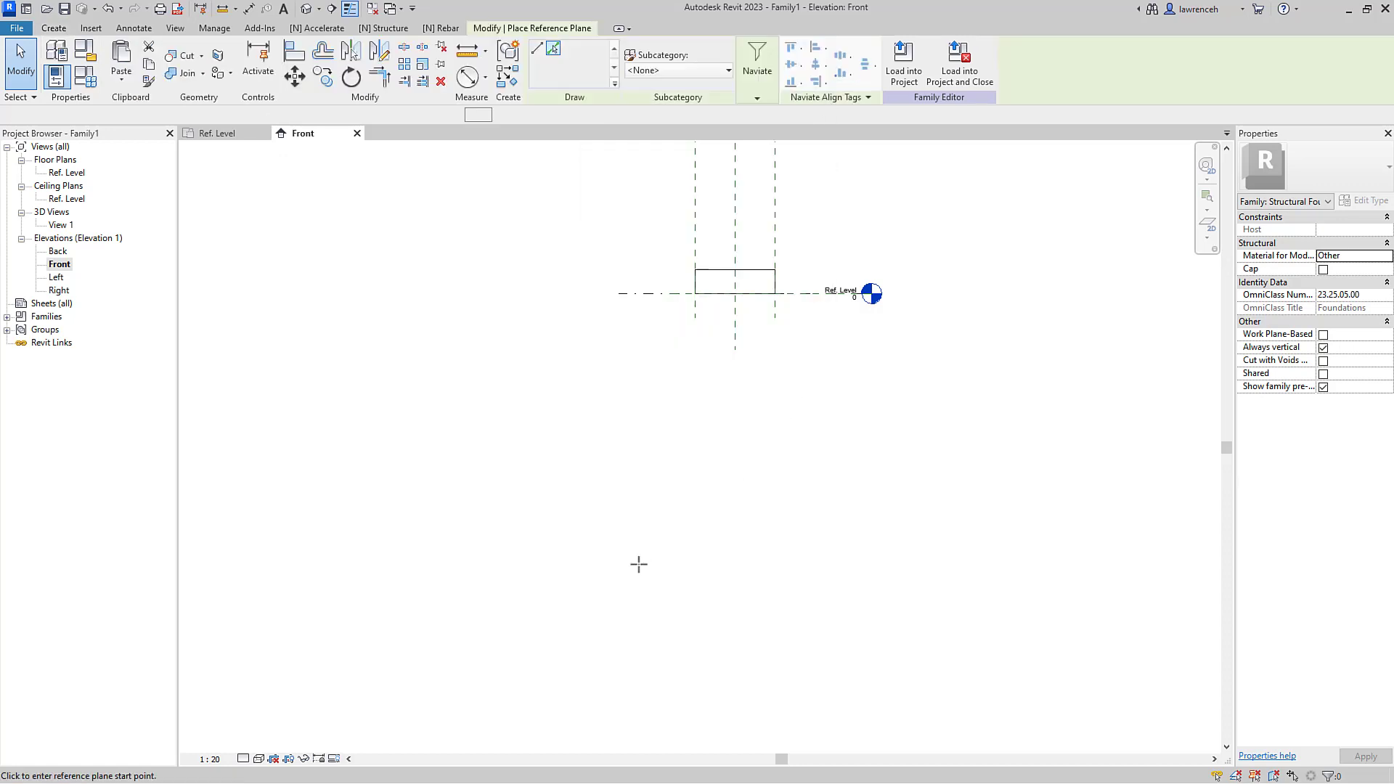
{"action": "left_click", "coordinate": [625, 639]}
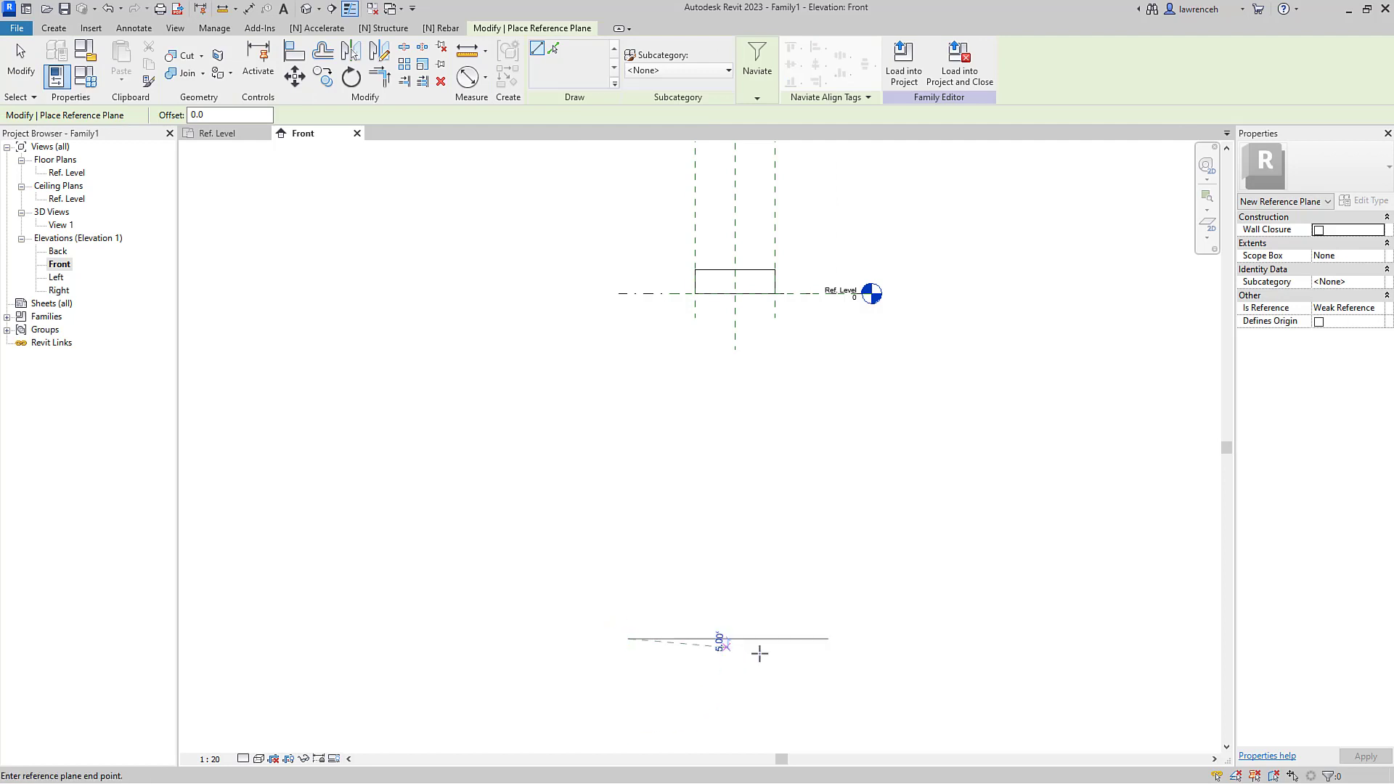
{"action": "left_click", "coordinate": [846, 639]}
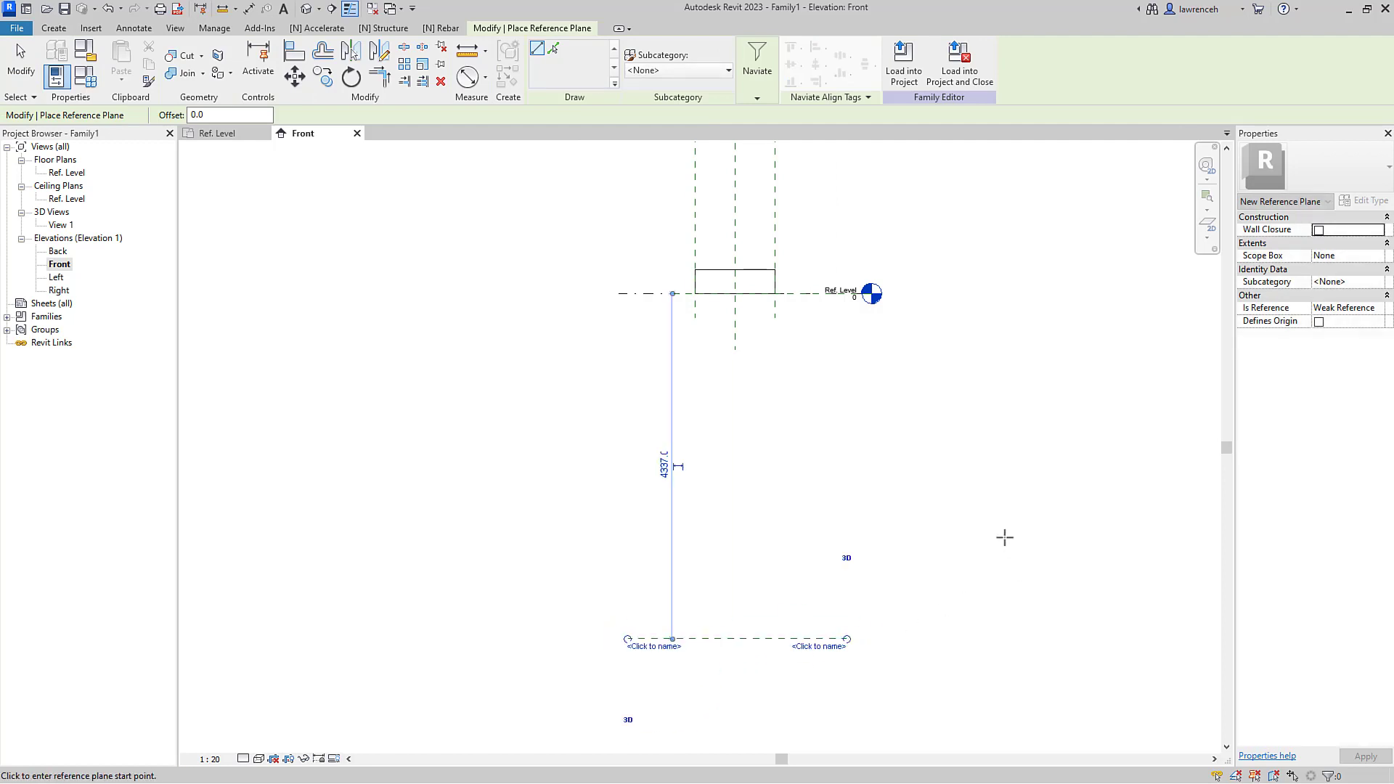
Step: Make the dimension between Ref. Level and the lower plane permanent and label it with a new family instance parameter named Pile Length, grouped under Dimensions
{"action": "left_click", "coordinate": [678, 466]}
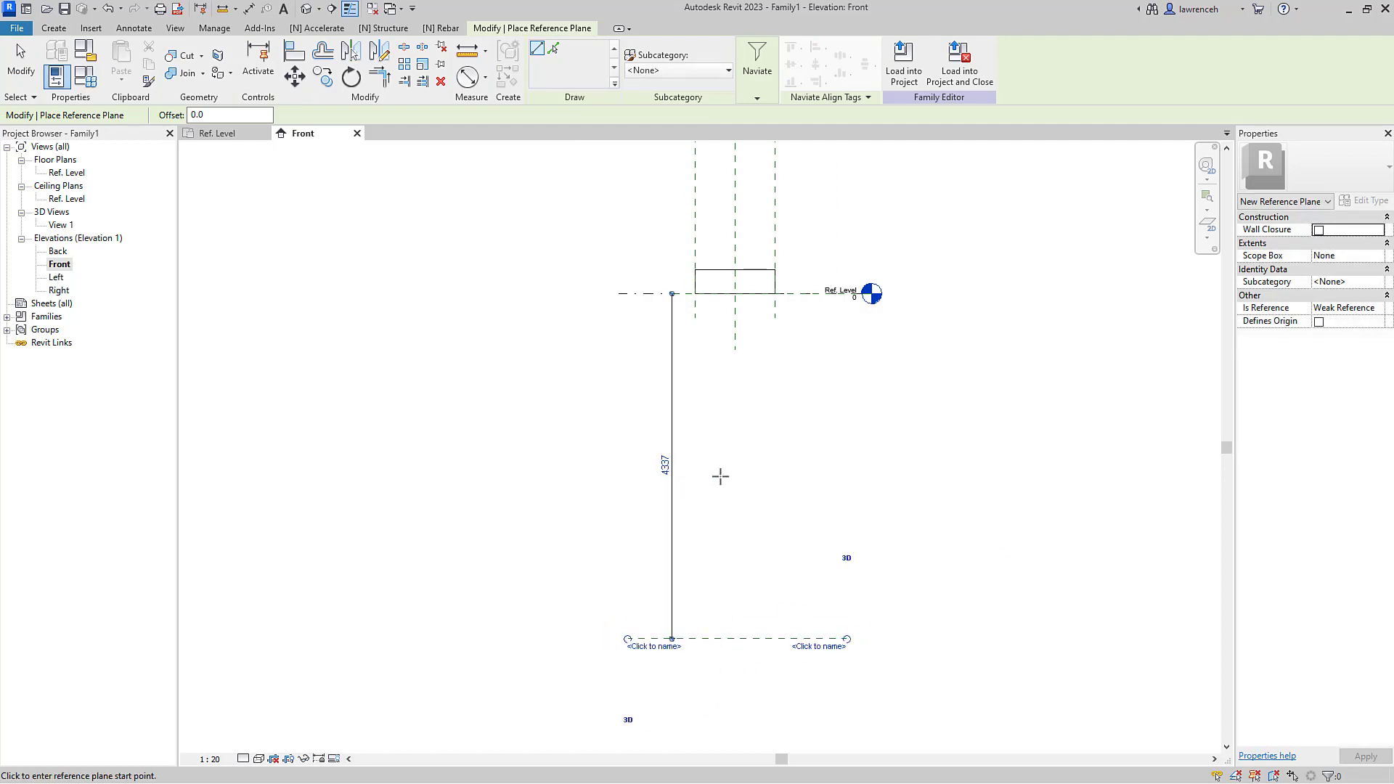
{"action": "key", "text": "Escape"}
{"action": "left_click", "coordinate": [667, 466]}
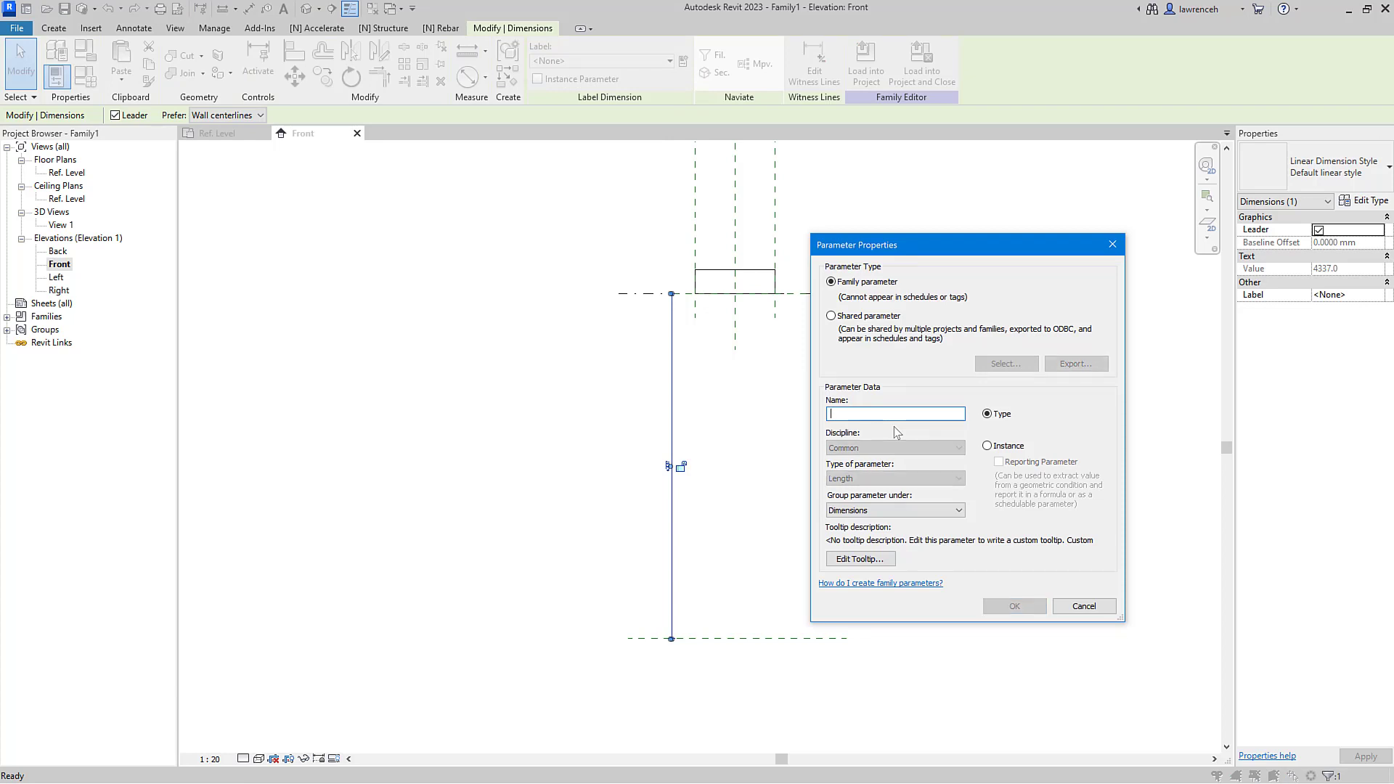
{"action": "type", "text": "Pile Length"}
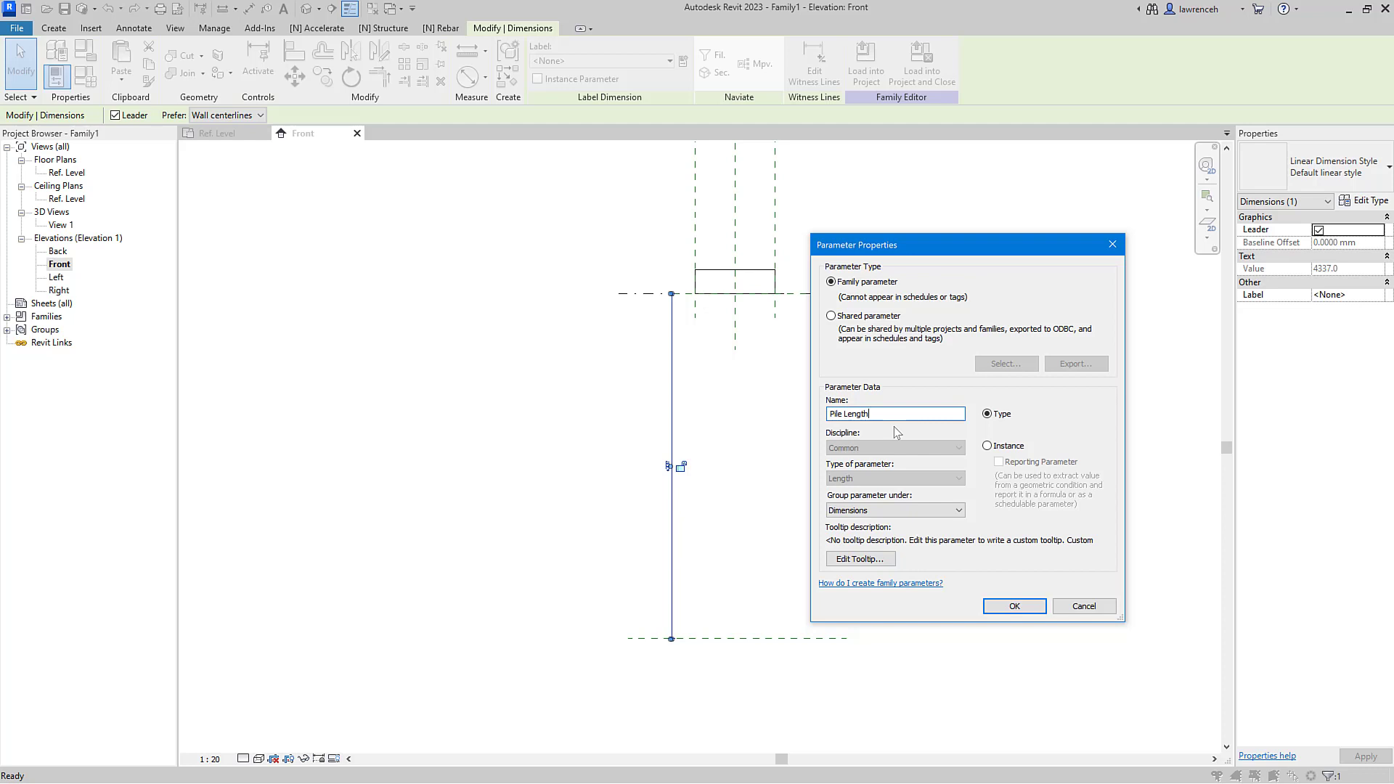
{"action": "left_click", "coordinate": [1008, 447]}
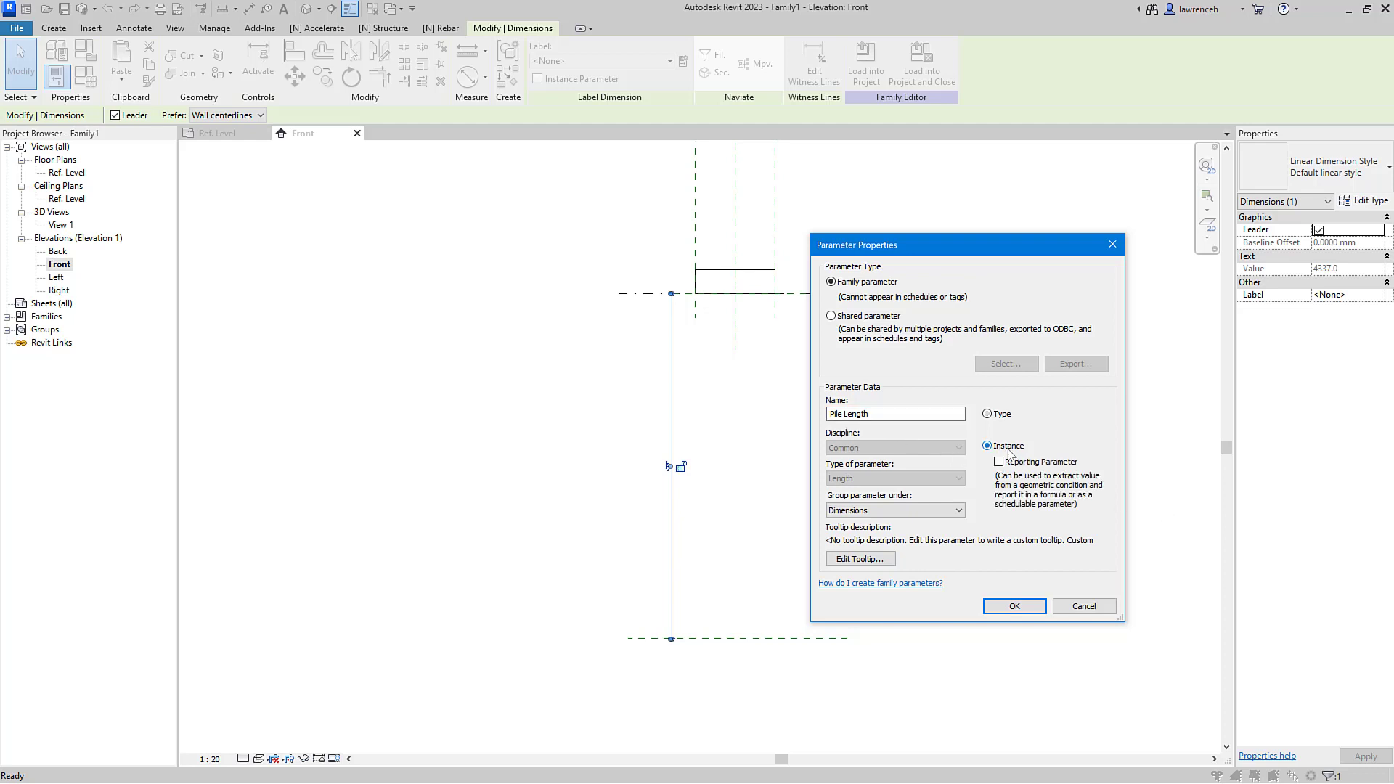
{"action": "left_click", "coordinate": [1014, 606]}
{"action": "left_click", "coordinate": [1004, 631]}
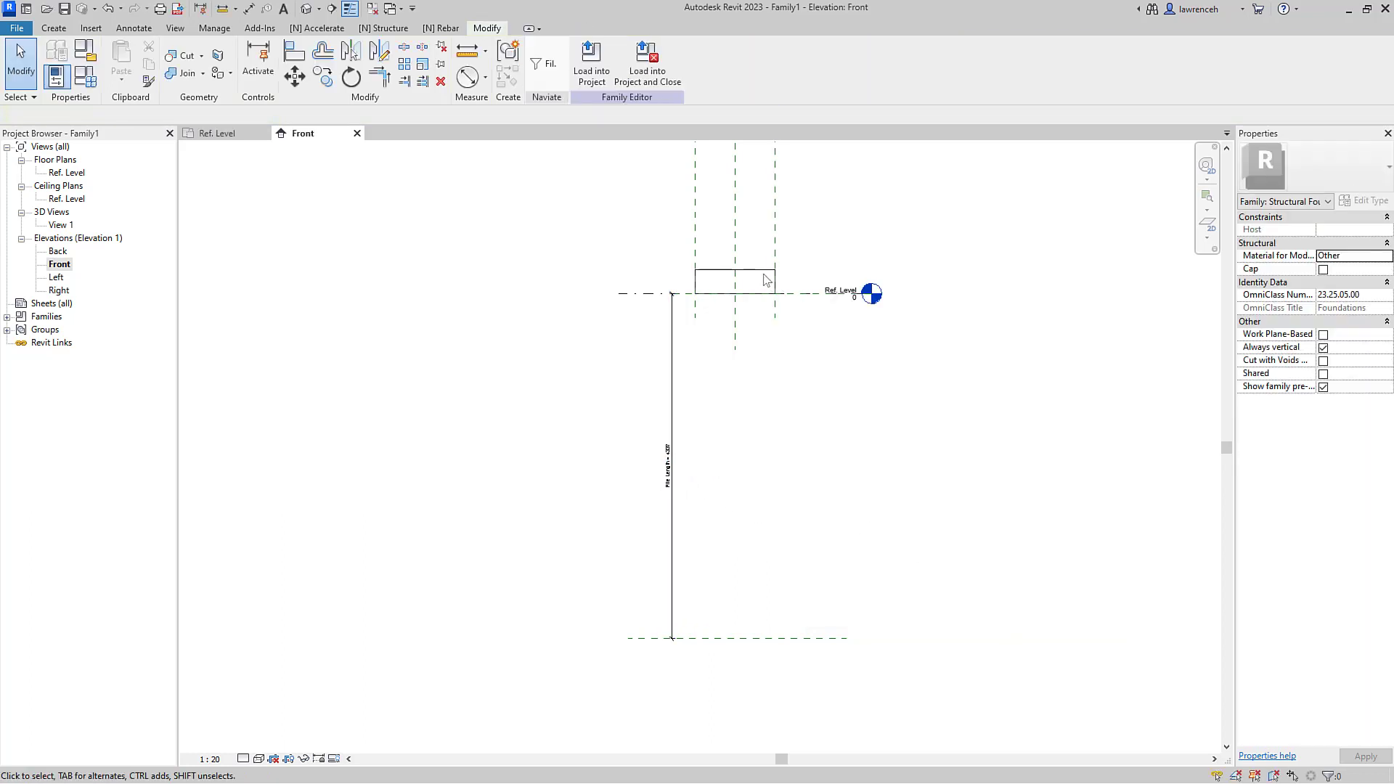
Step: Stretch the extrusion's bottom to the lower reference plane and lock it there, and bring its top face to Ref. Level
{"action": "left_click", "coordinate": [767, 307]}
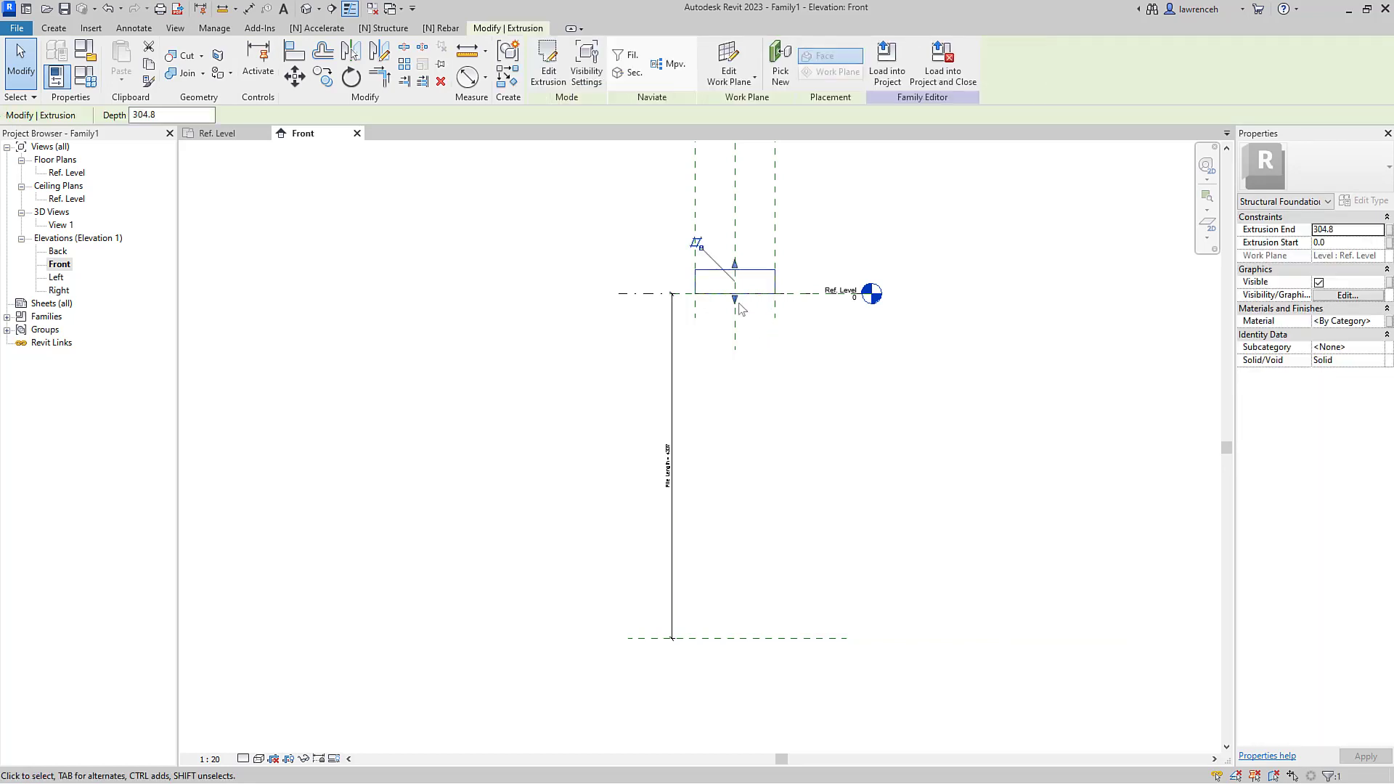
{"action": "left_click_drag", "start_coordinate": [735, 298], "coordinate": [743, 644]}
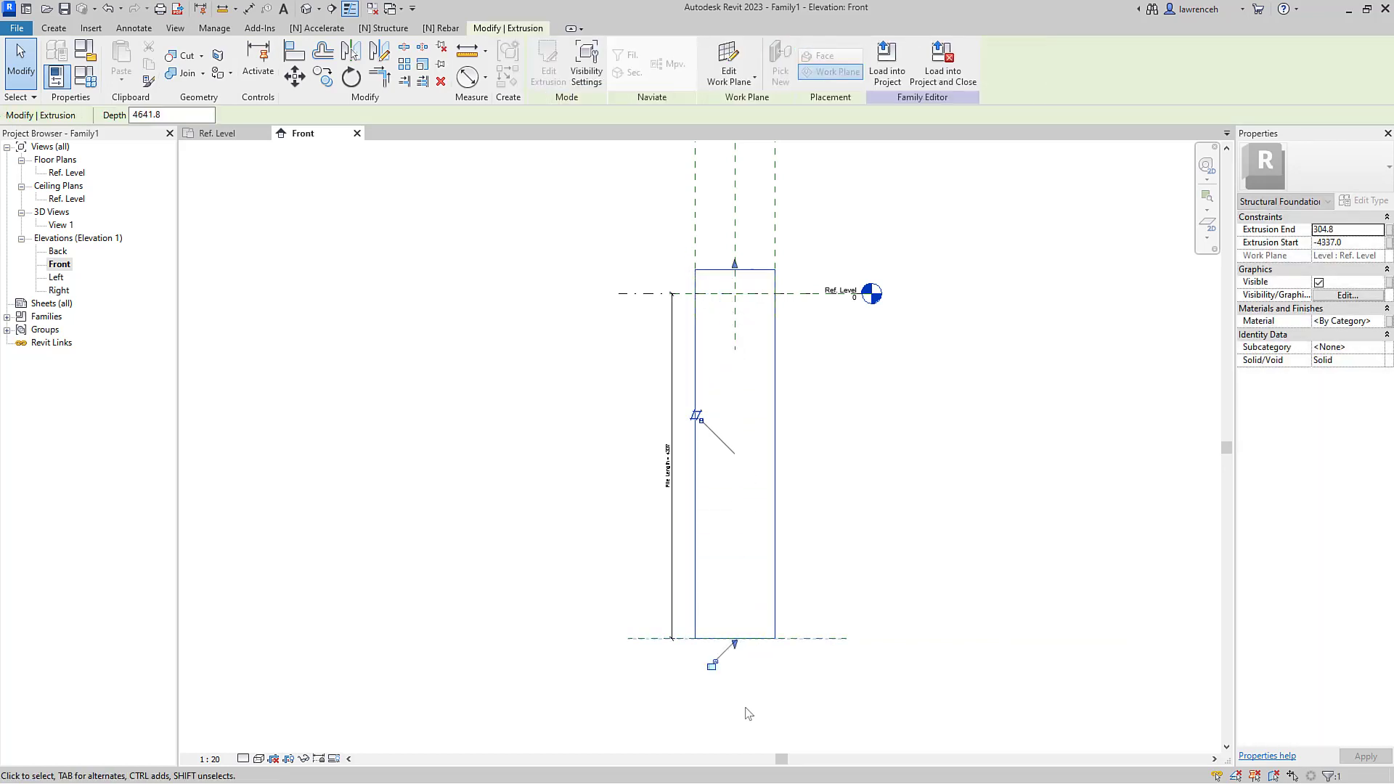
{"action": "left_click", "coordinate": [712, 667]}
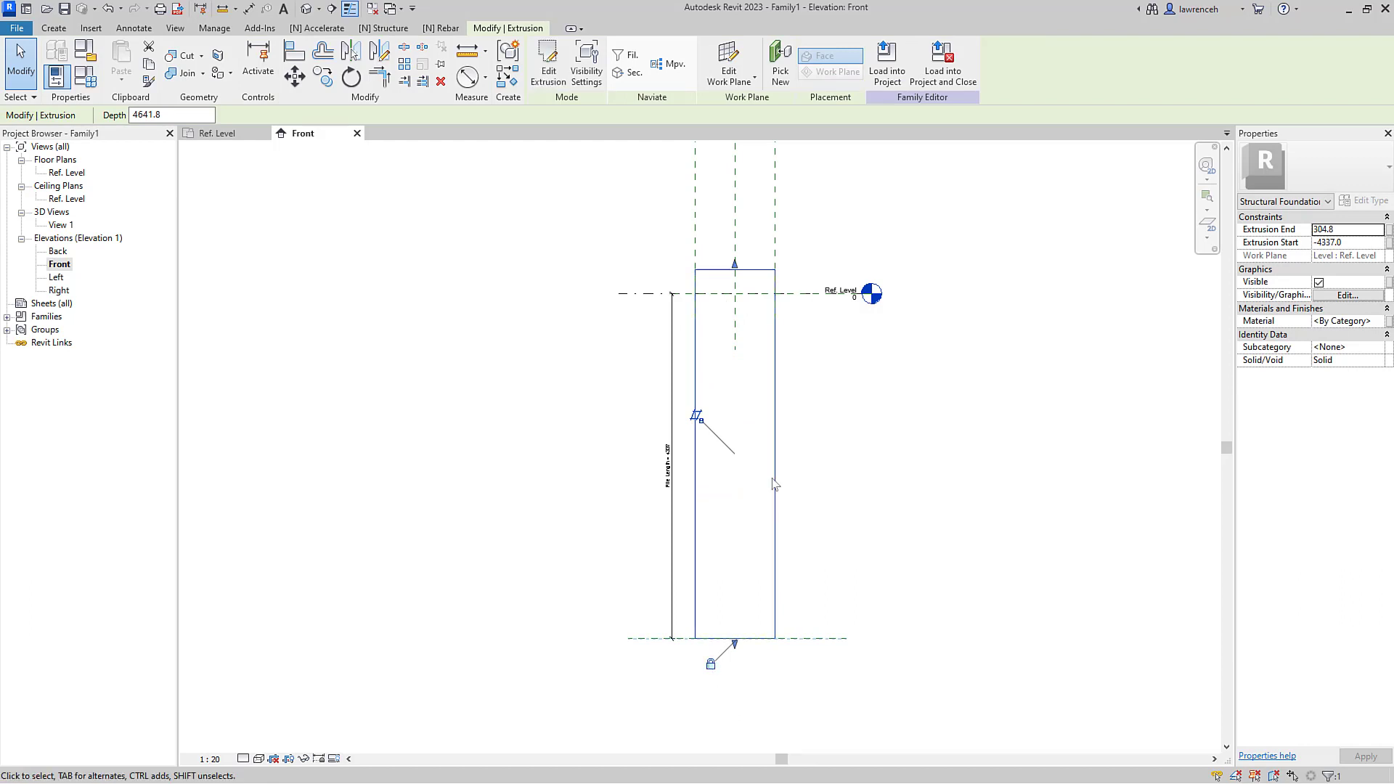
{"action": "left_click_drag", "start_coordinate": [745, 264], "coordinate": [785, 344]}
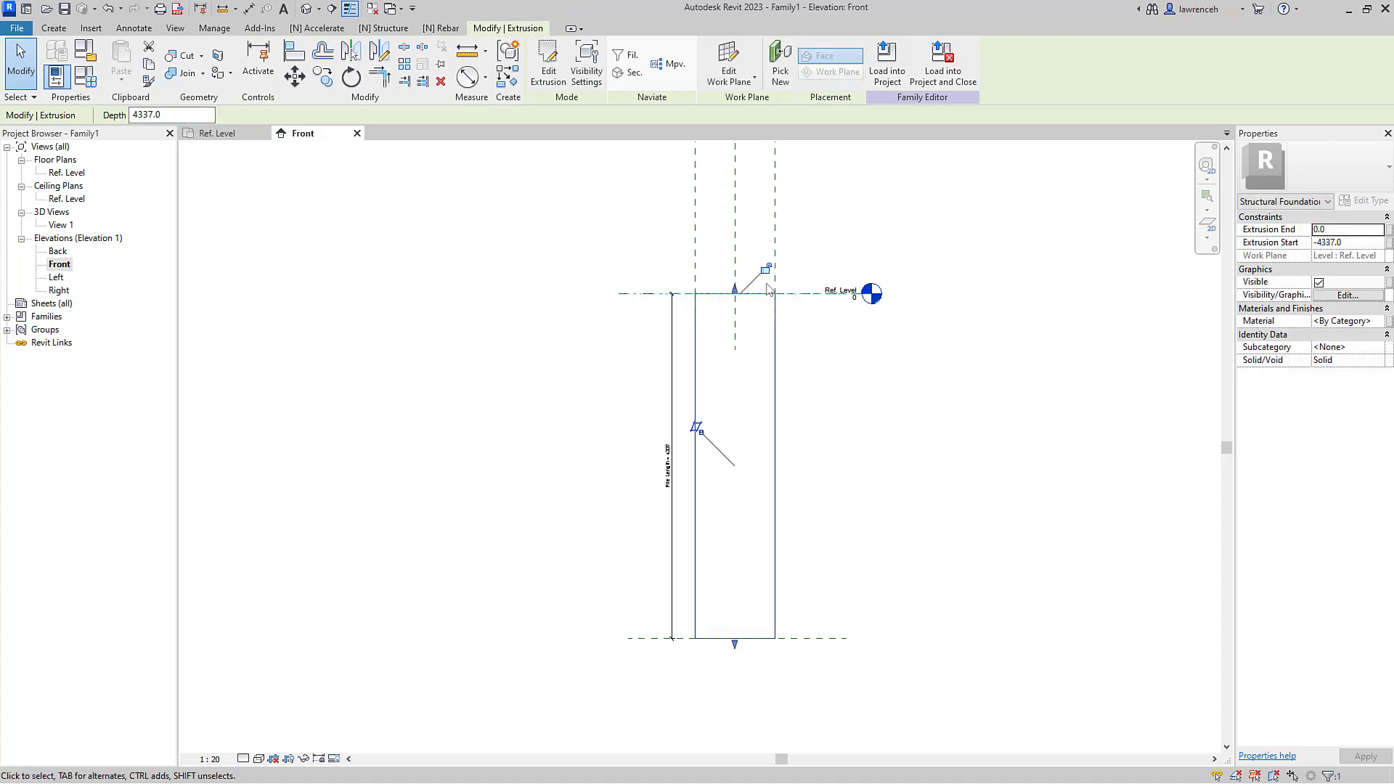
{"action": "left_click", "coordinate": [840, 417]}
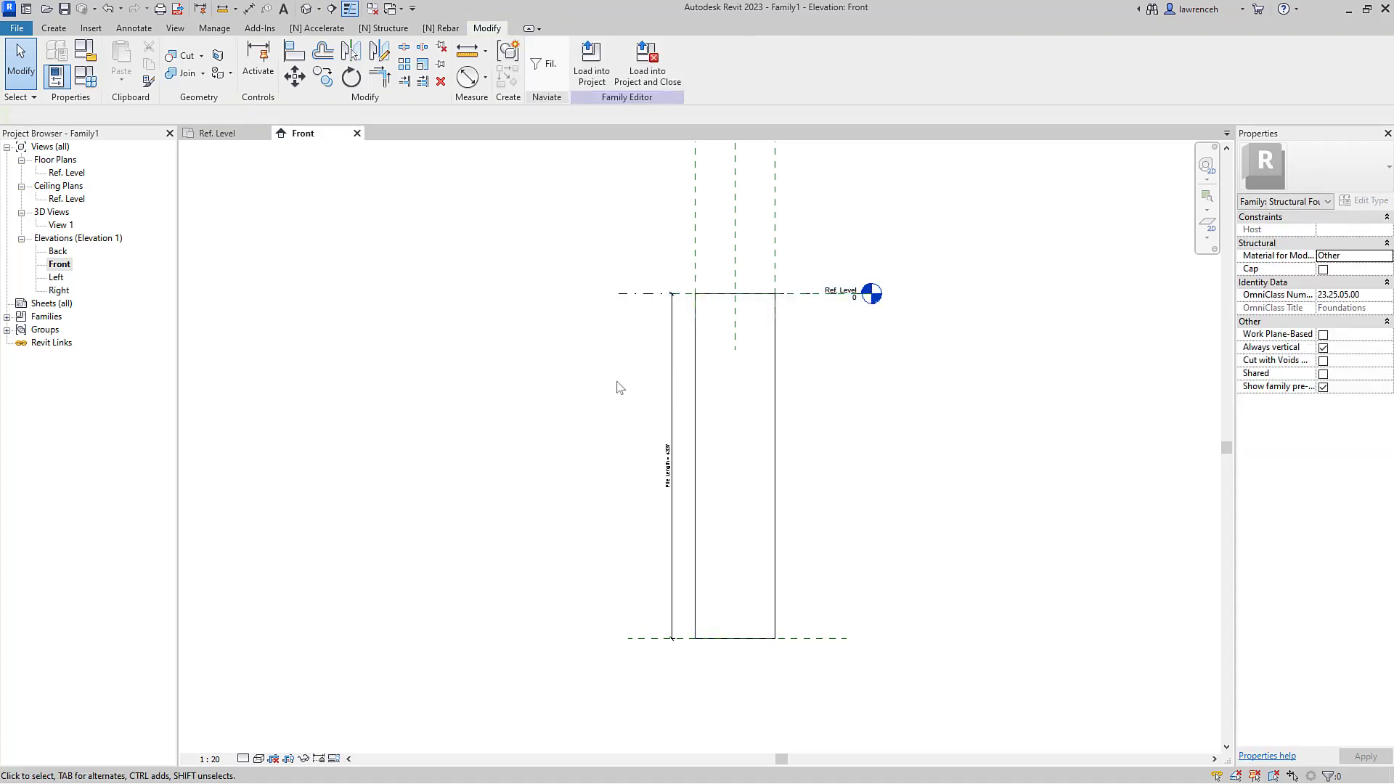
Step: From 3D View 1, reorder the family parameters so Pile Diameter and Pile Length come first under Dimensions
{"action": "double_click", "coordinate": [61, 225]}
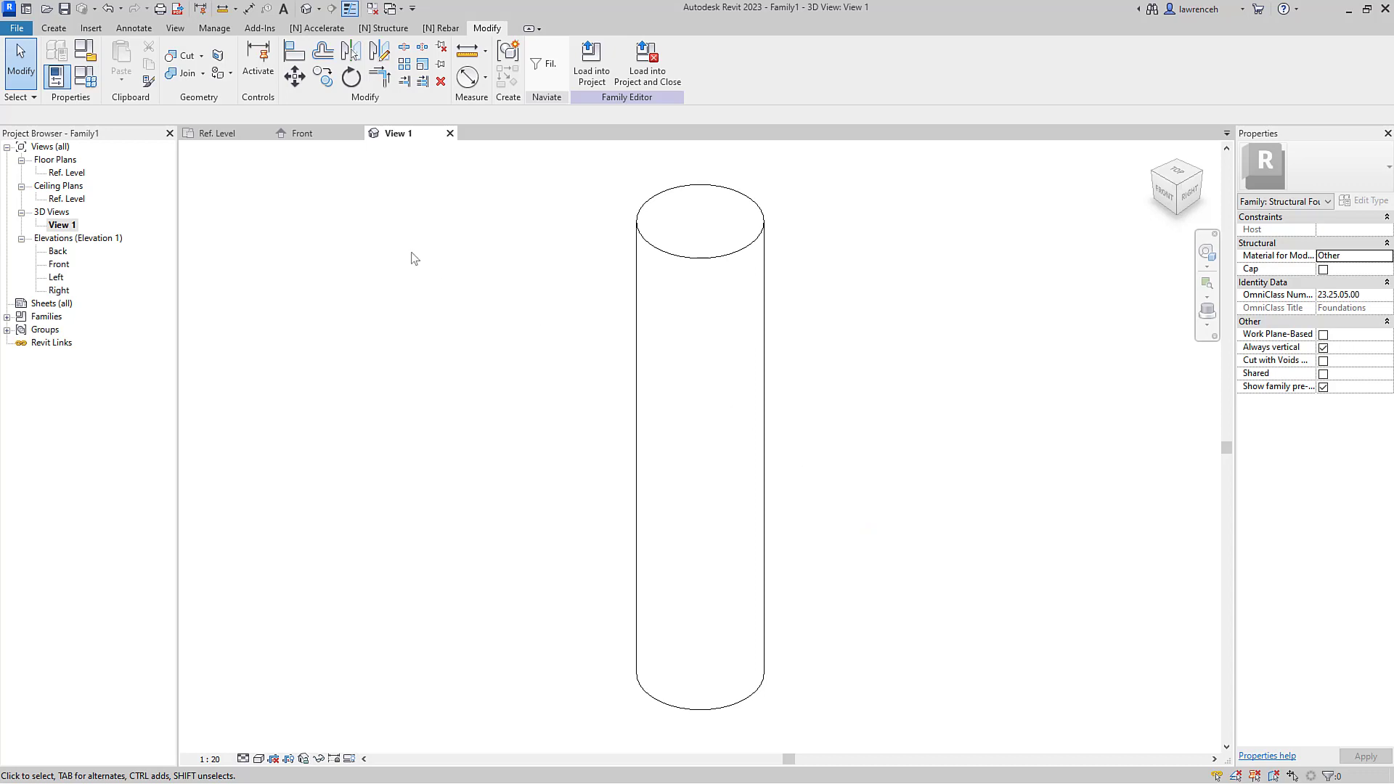
{"action": "left_click", "coordinate": [87, 77]}
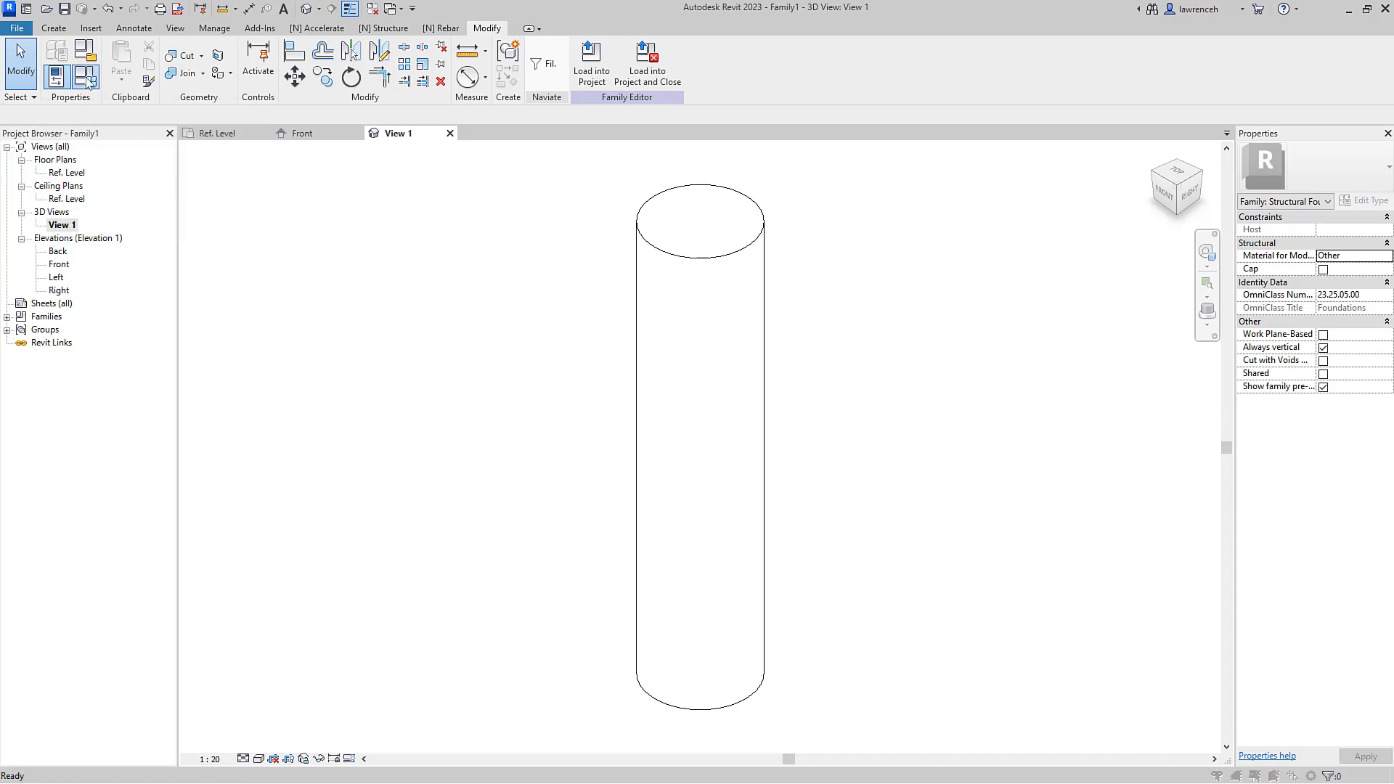
{"action": "left_click_drag", "start_coordinate": [431, 194], "coordinate": [949, 209]}
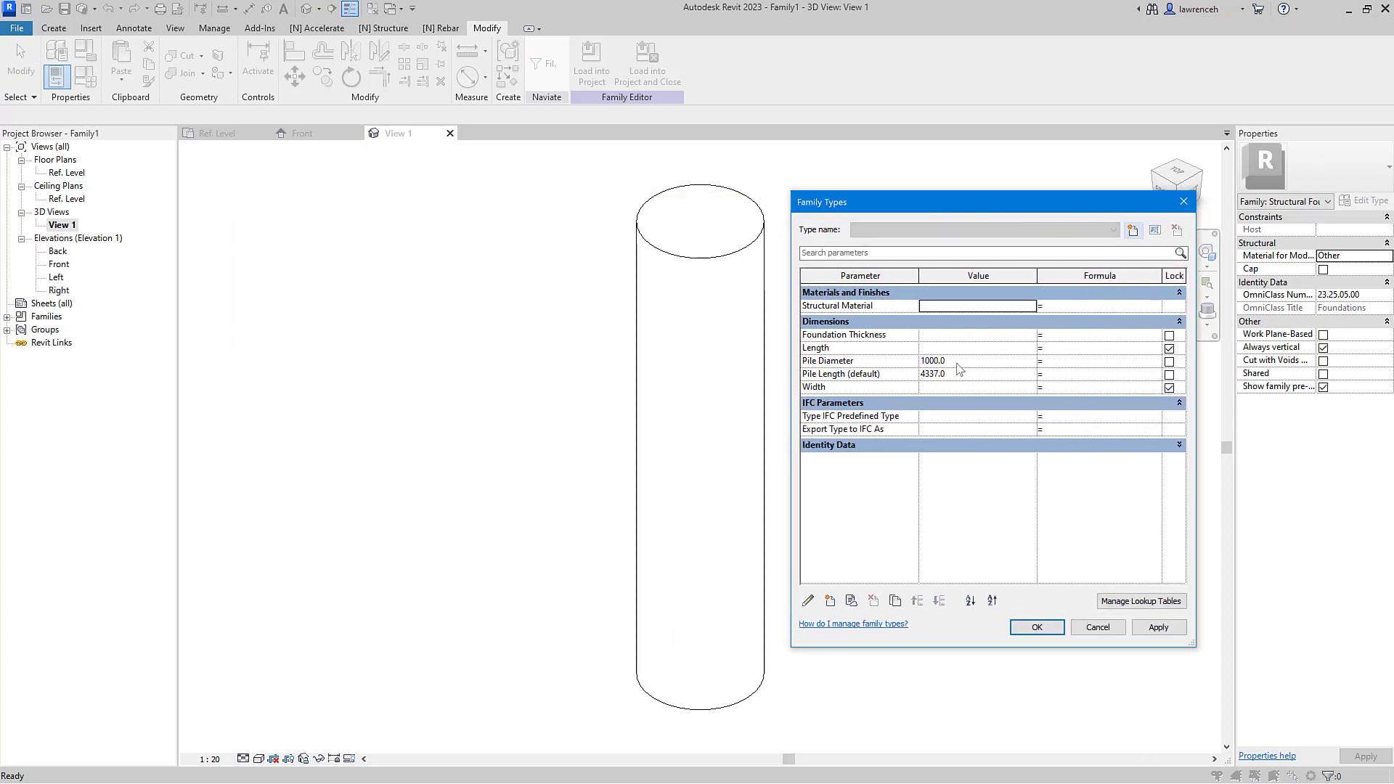
{"action": "left_click", "coordinate": [891, 363]}
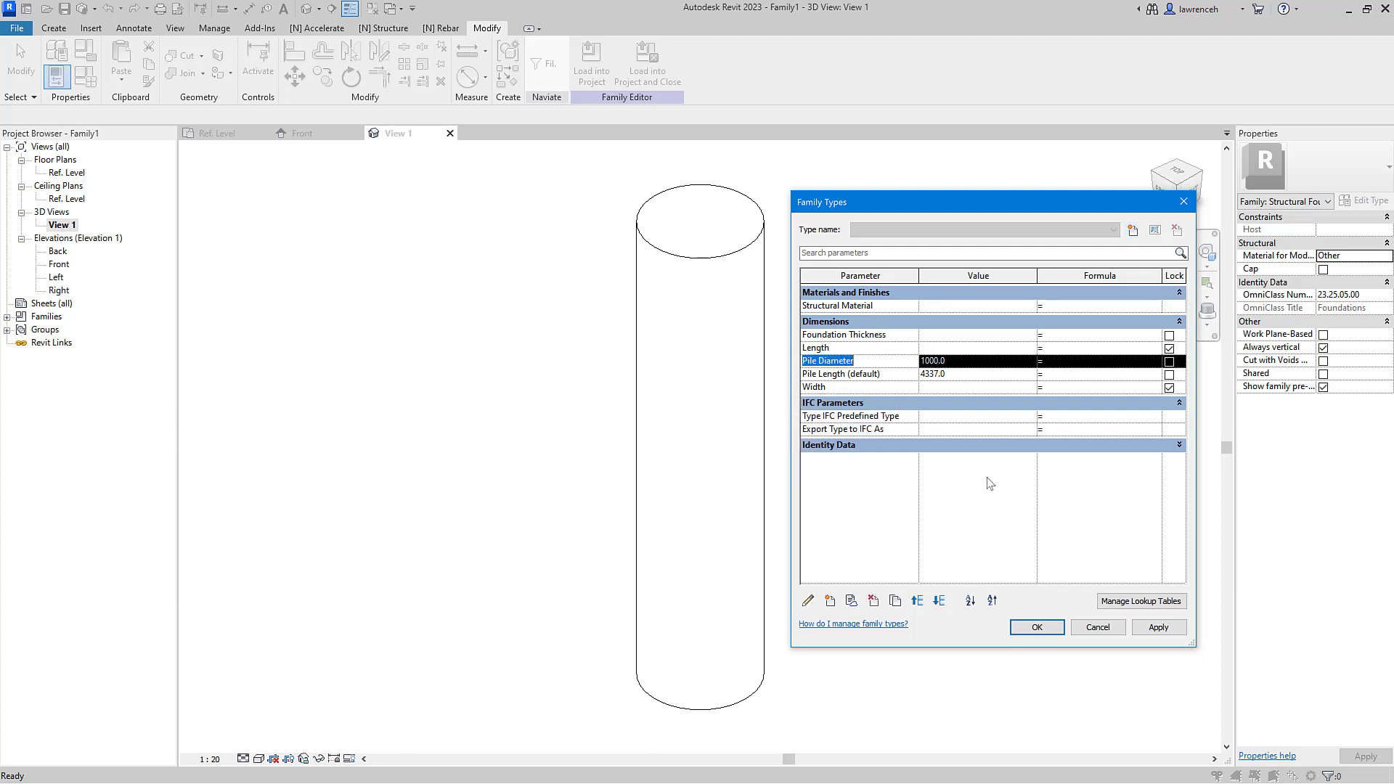
{"action": "left_click", "coordinate": [917, 601]}
{"action": "left_click", "coordinate": [917, 601]}
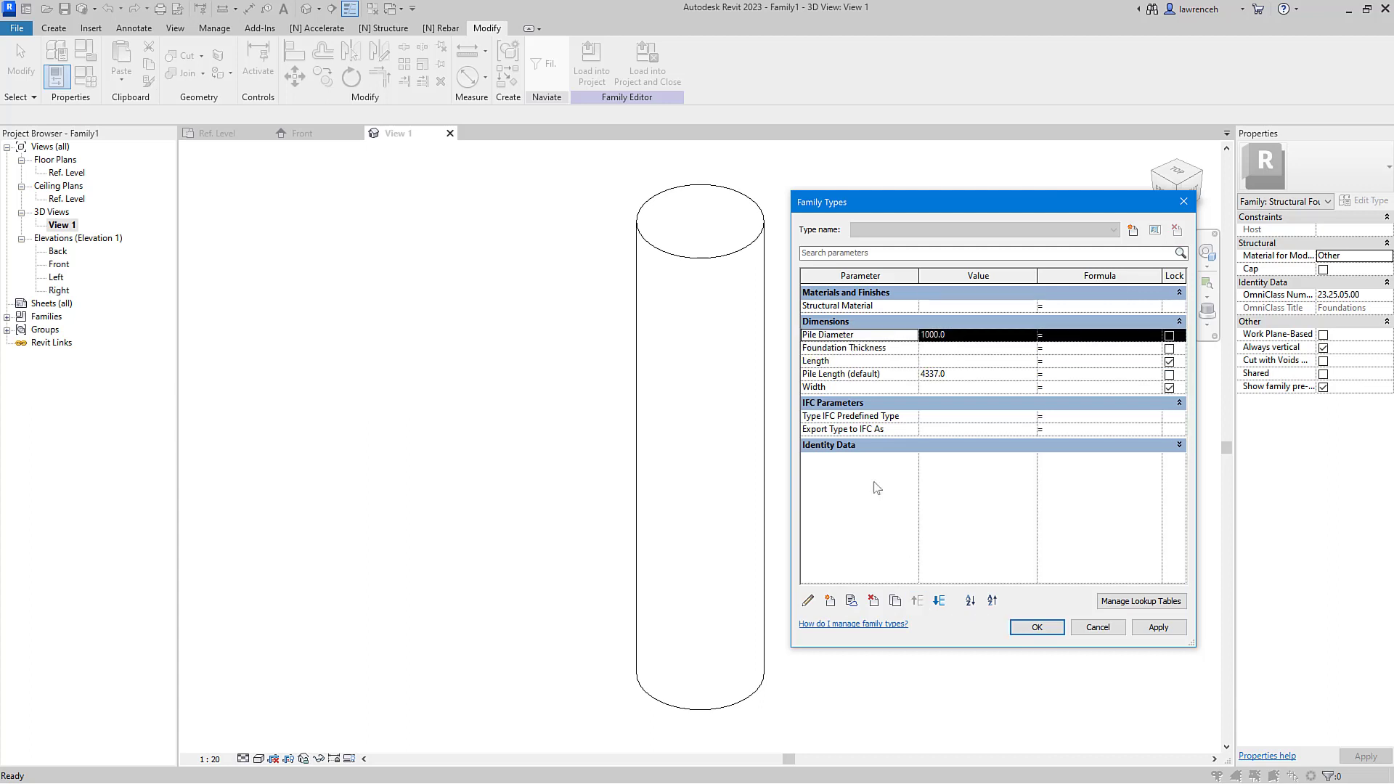
{"action": "left_click", "coordinate": [839, 374]}
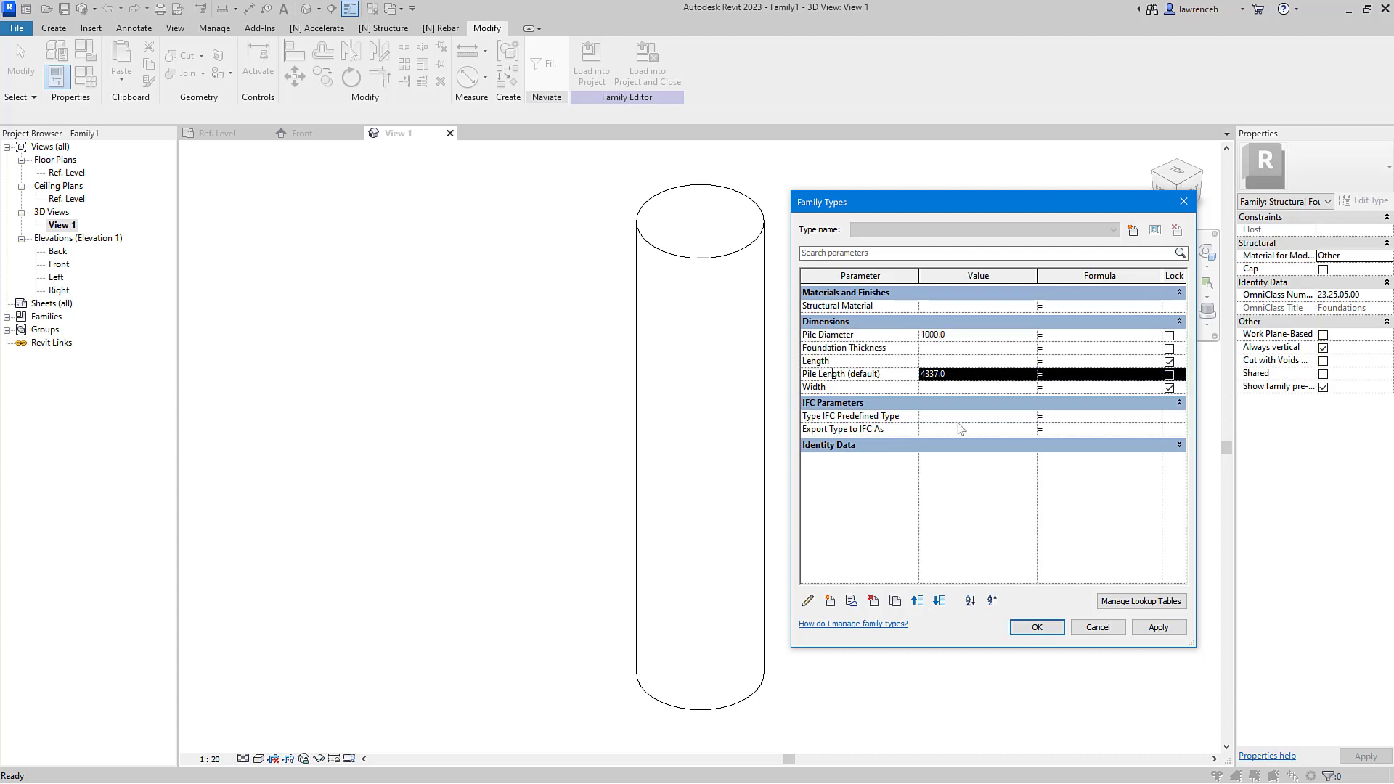
{"action": "left_click", "coordinate": [918, 601]}
{"action": "left_click", "coordinate": [918, 600]}
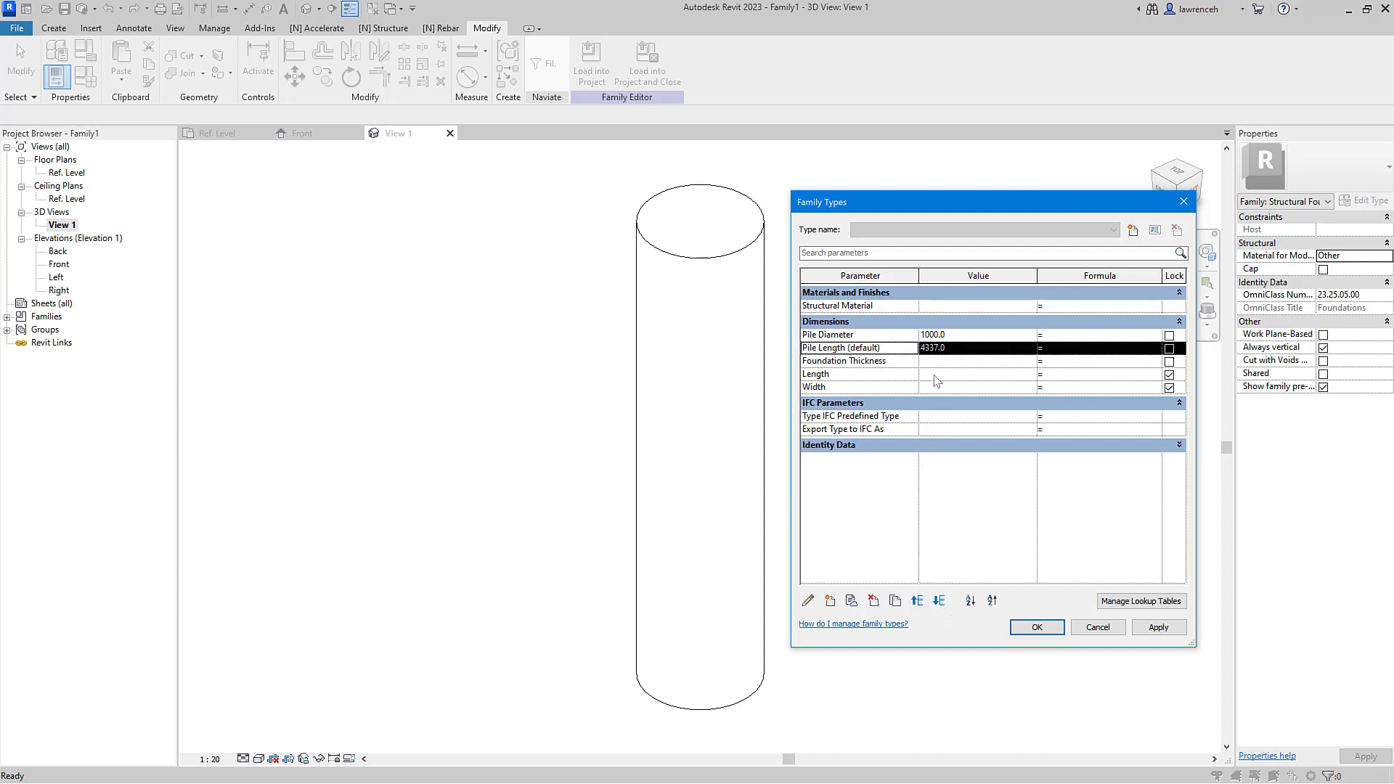
Step: Flex the family by applying a Pile Diameter of 500 and a Pile Length of 10000
{"action": "left_click", "coordinate": [952, 335]}
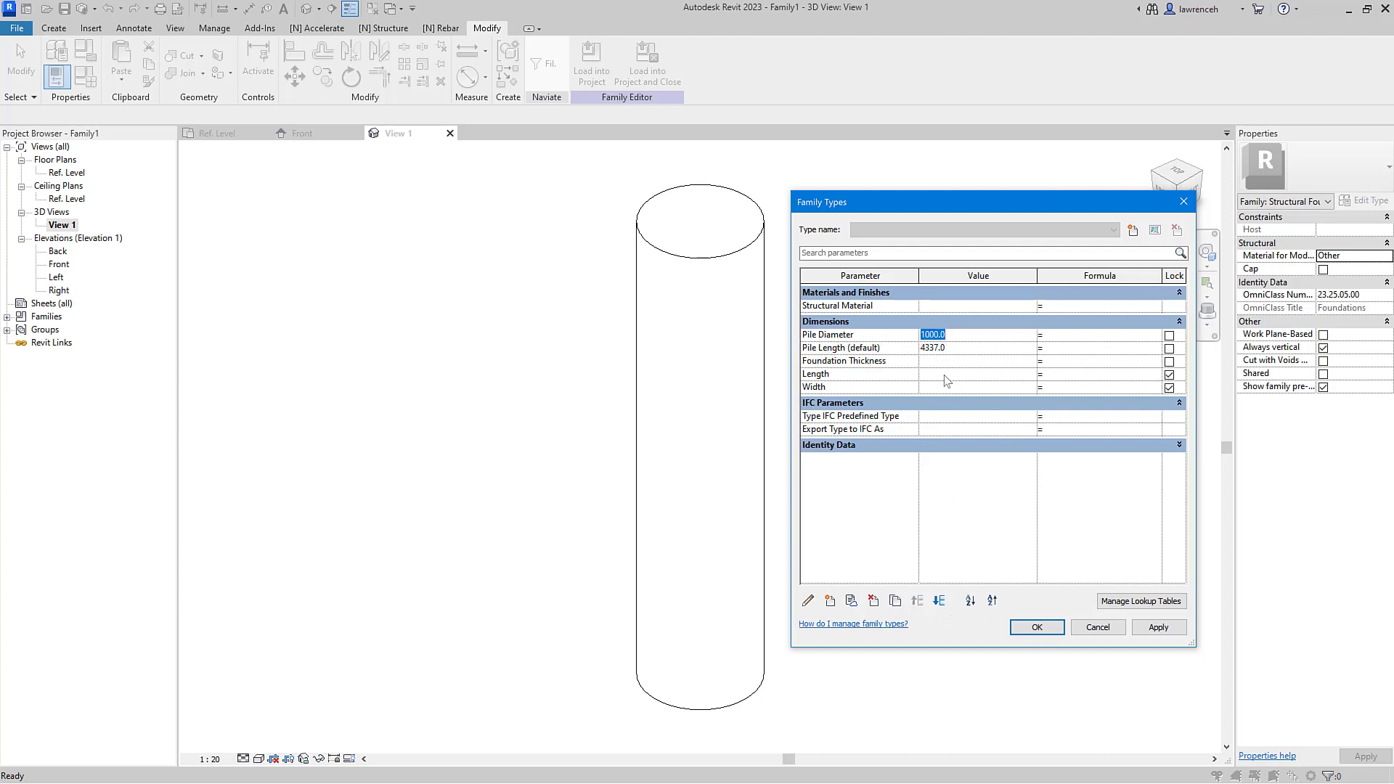
{"action": "key", "text": "Delete"}
{"action": "type", "text": "500"}
{"action": "left_click", "coordinate": [1158, 627]}
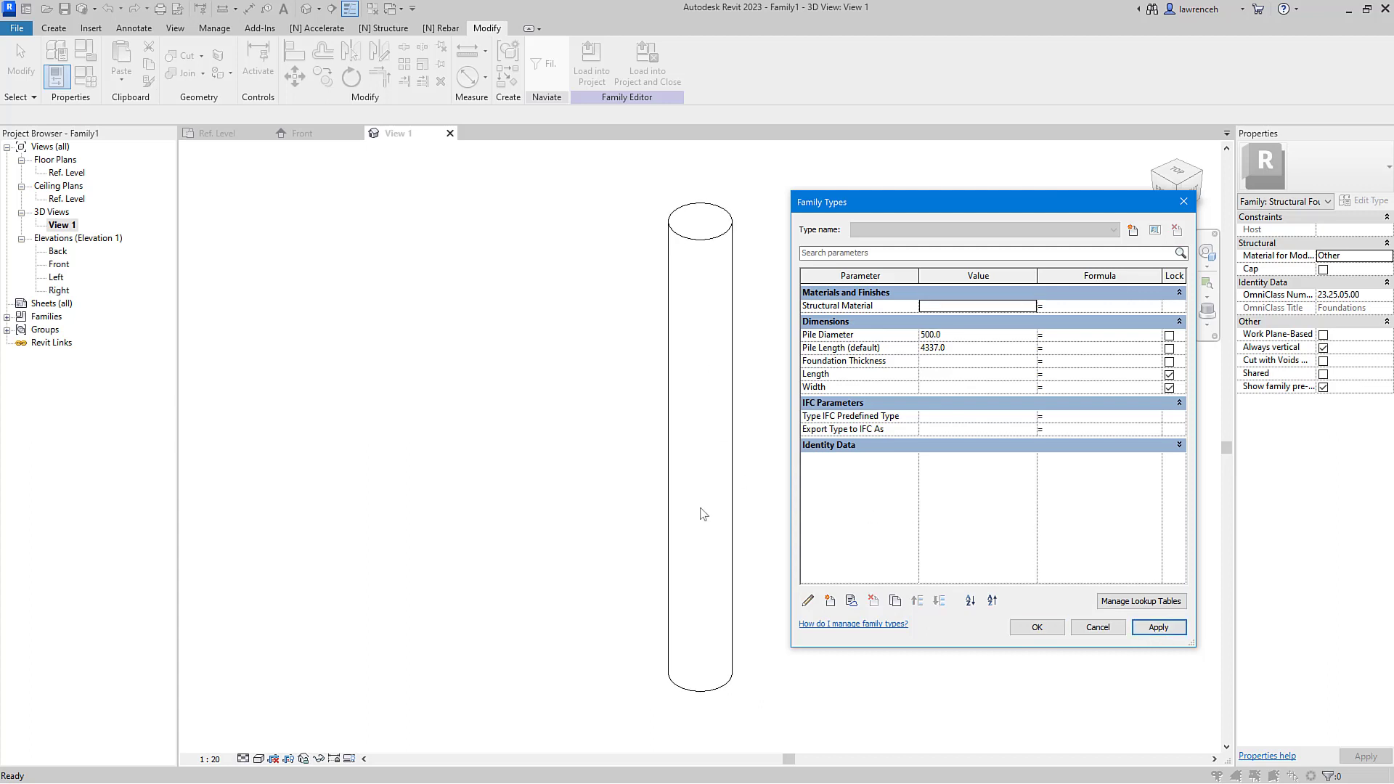
{"action": "left_click", "coordinate": [972, 351]}
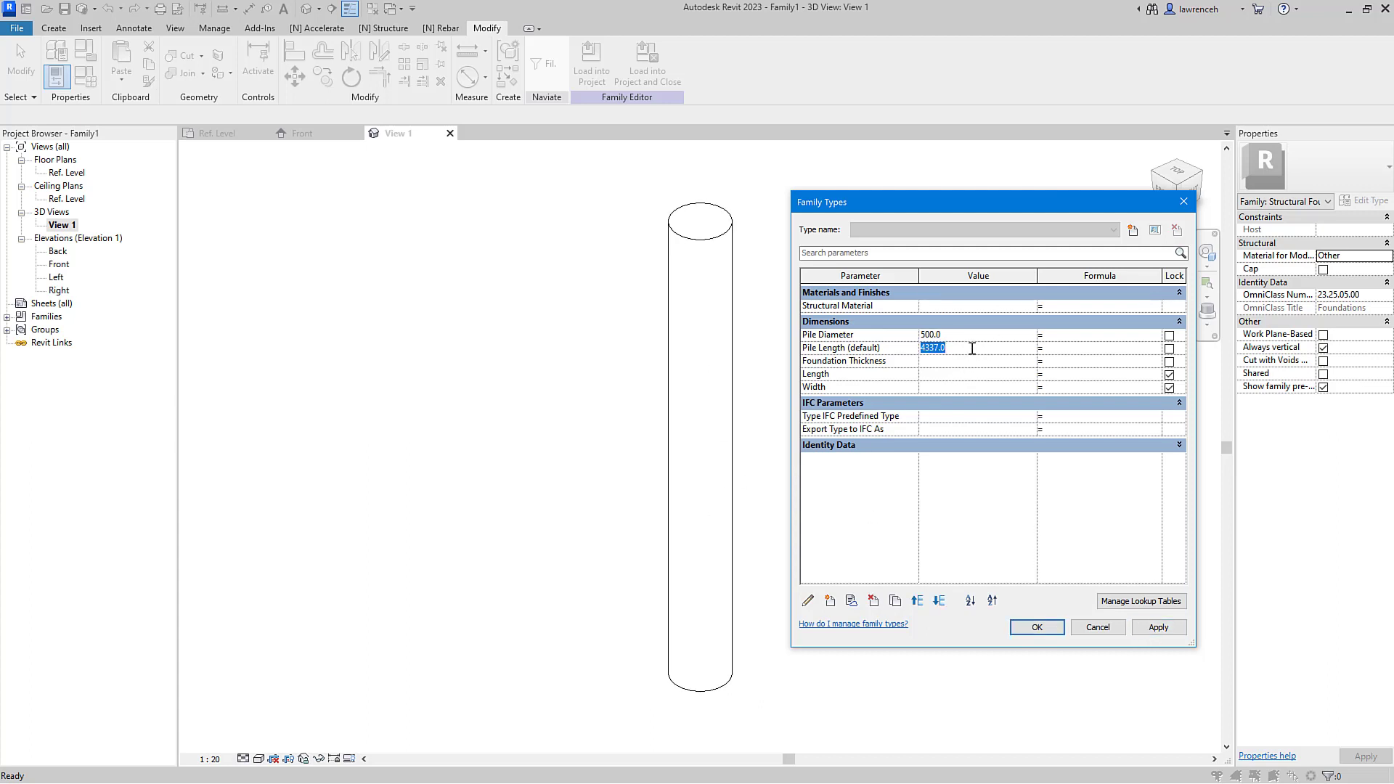
{"action": "type", "text": "10000"}
{"action": "left_click", "coordinate": [1158, 626]}
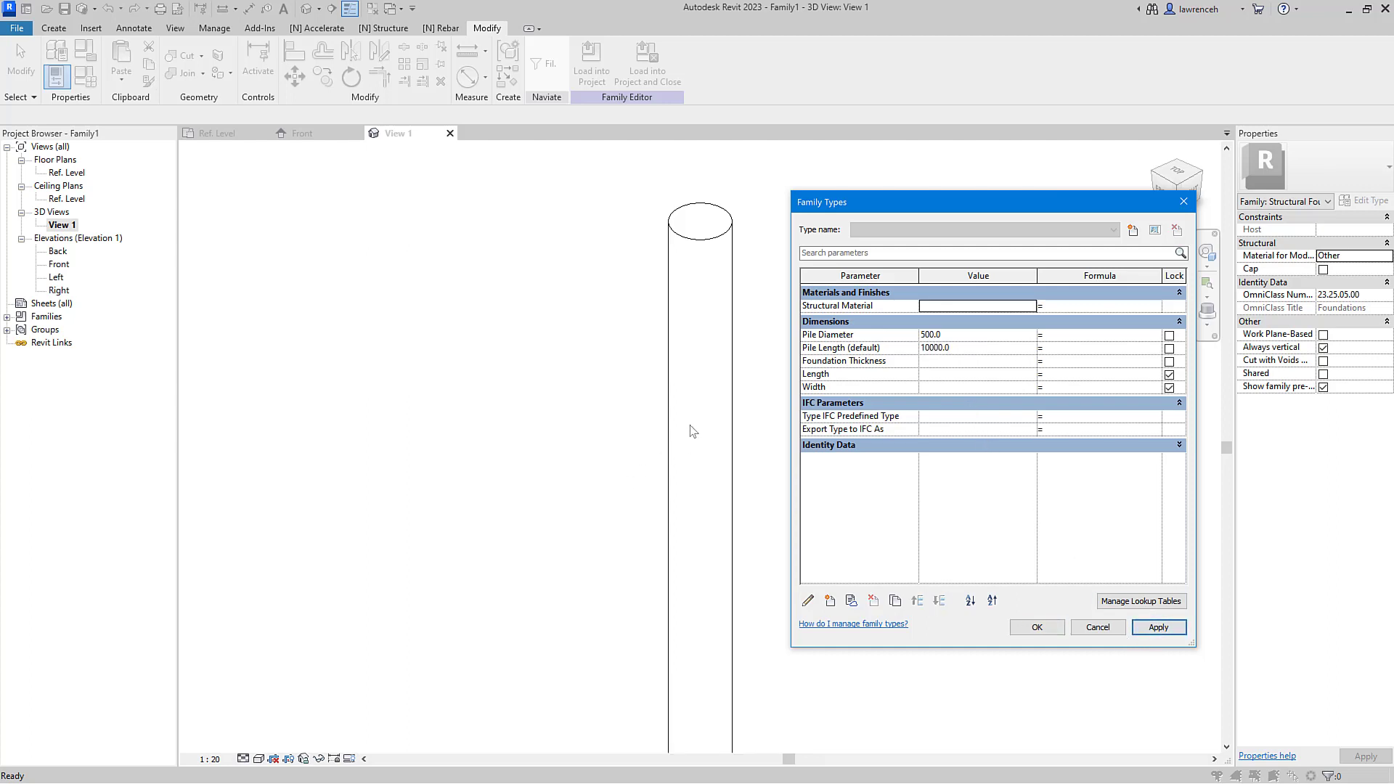
Step: Associate the pile extrusion's Material property with the existing Structural Material family parameter
{"action": "left_click", "coordinate": [1035, 627]}
{"action": "scroll", "coordinate": [860, 438], "scroll_direction": "down", "scroll_amount": 4}
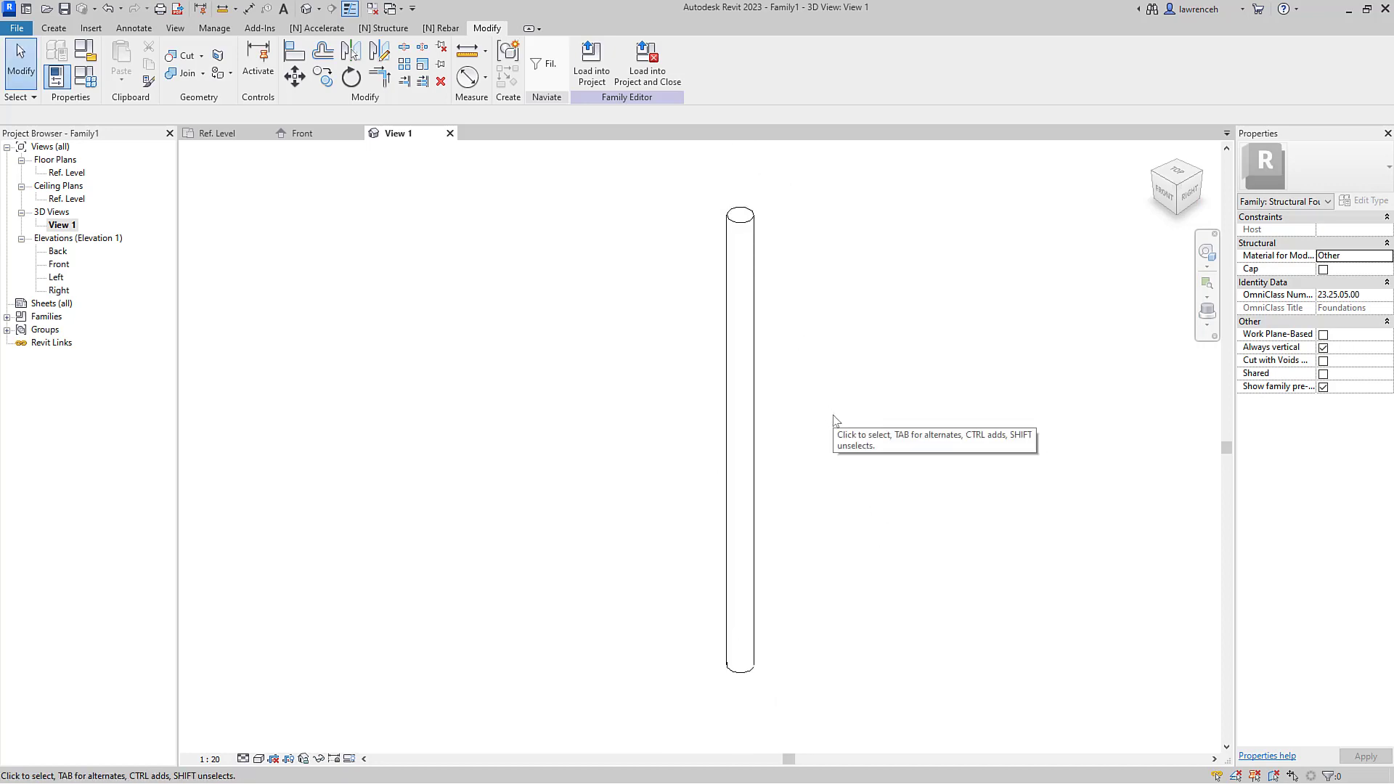
{"action": "left_click", "coordinate": [767, 419]}
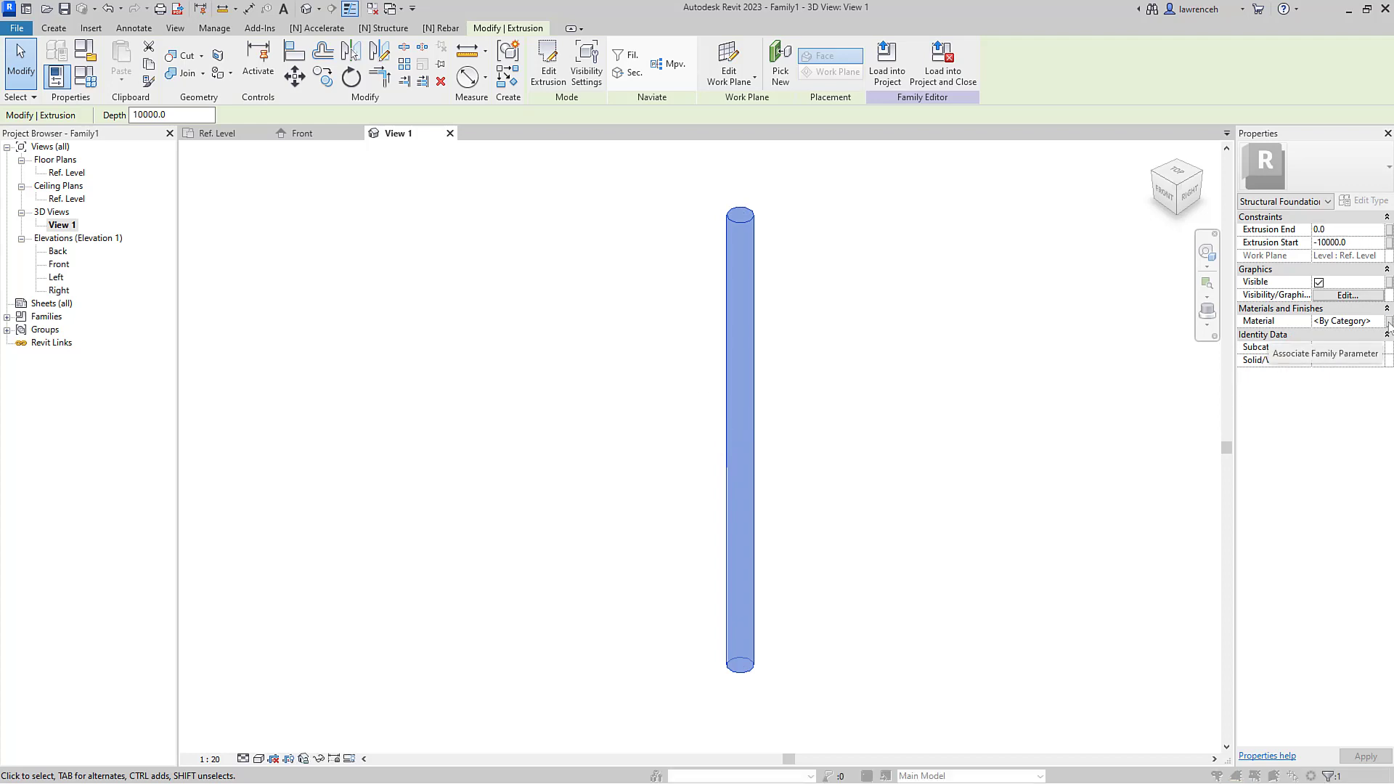
{"action": "left_click", "coordinate": [1389, 322]}
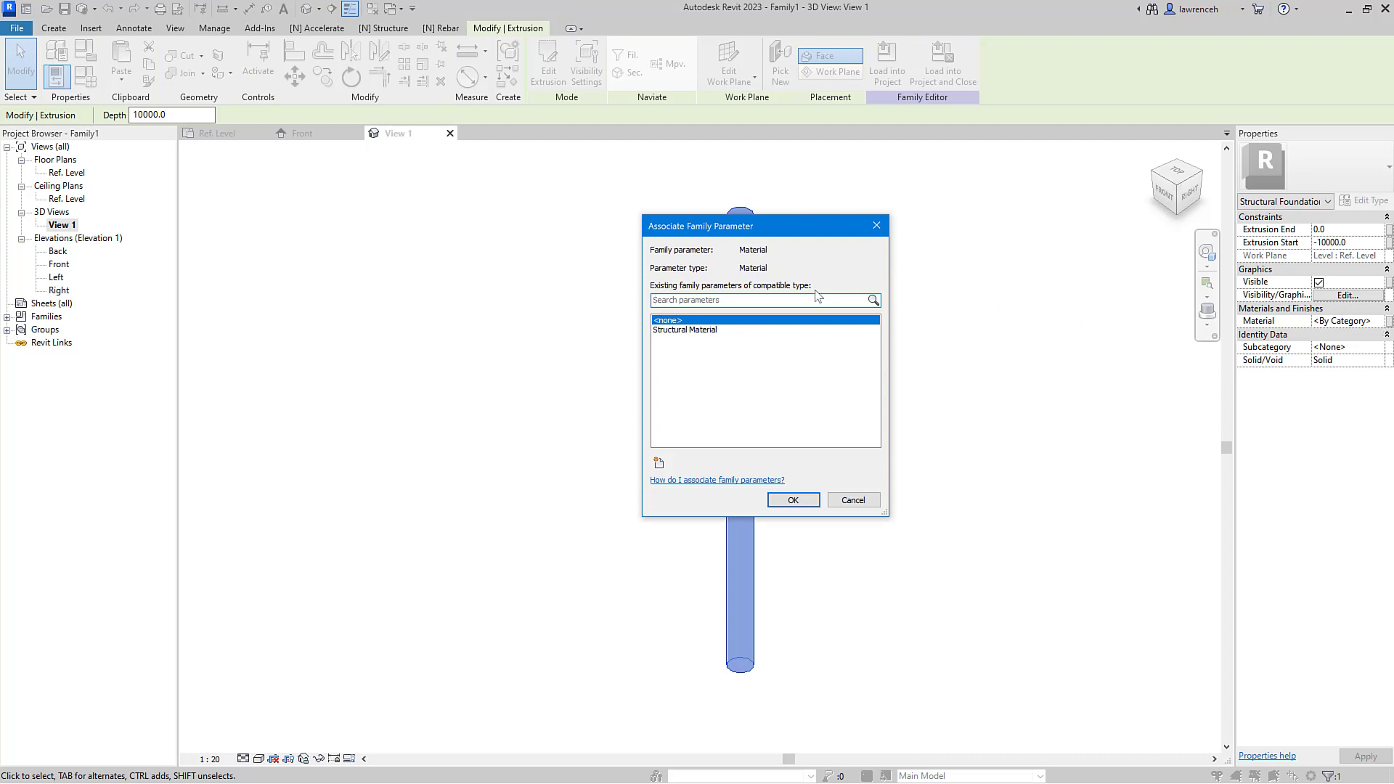
{"action": "left_click", "coordinate": [698, 330]}
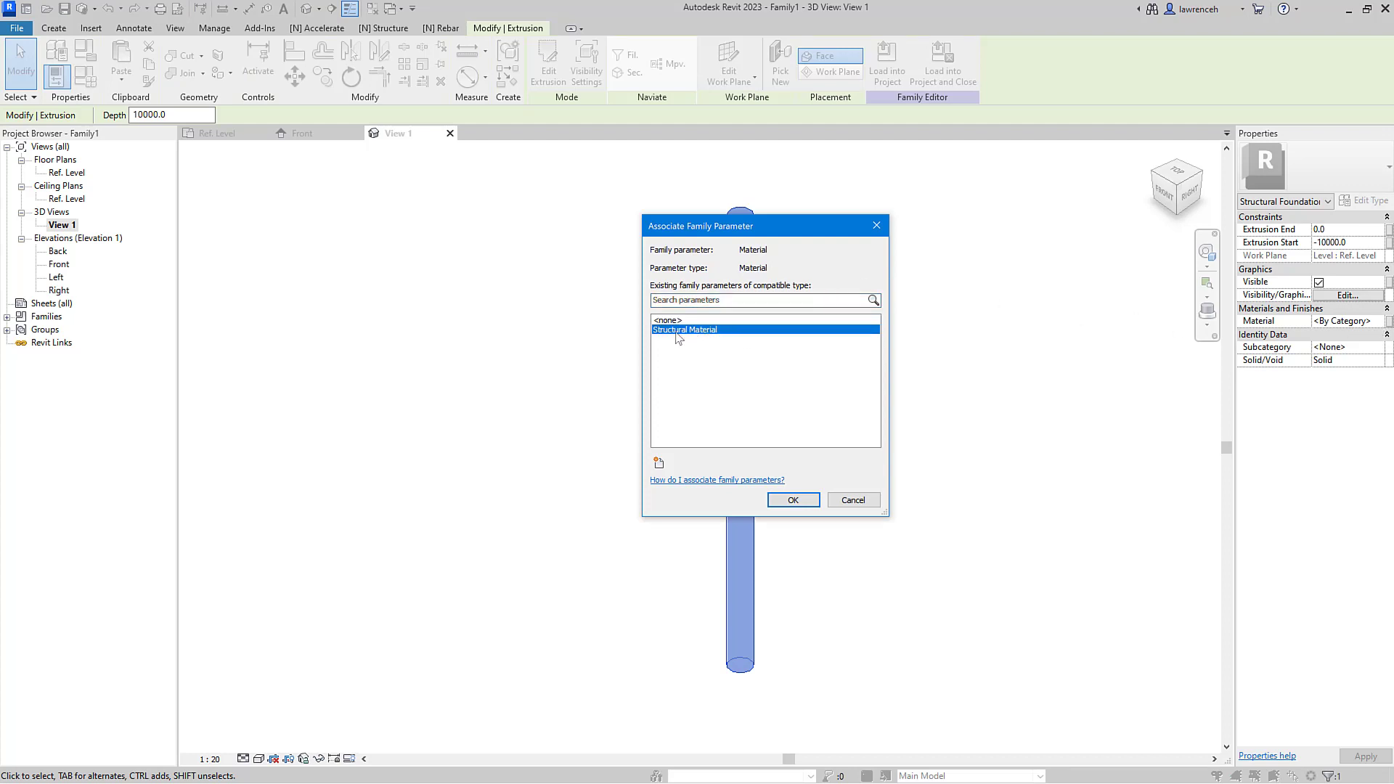
{"action": "left_click", "coordinate": [793, 499]}
{"action": "left_click", "coordinate": [908, 499]}
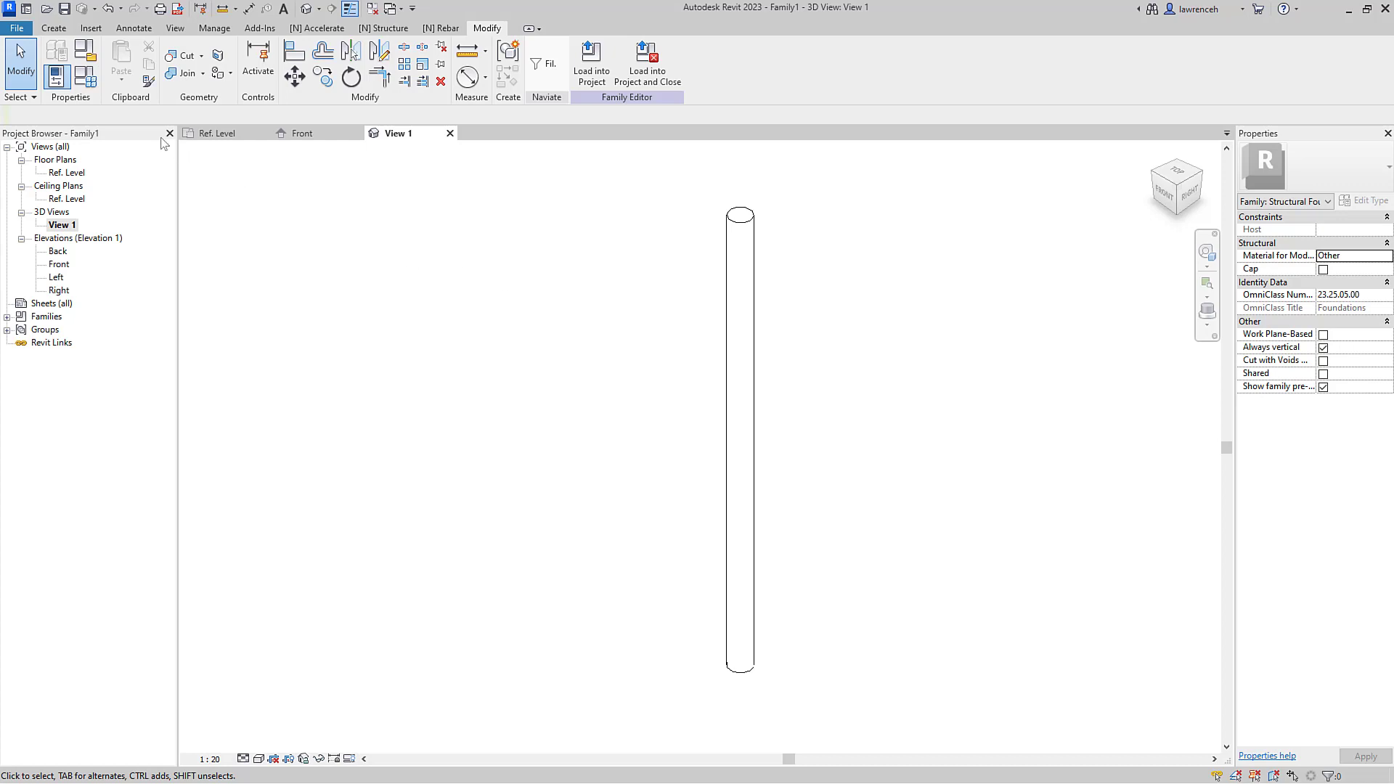
Step: Create a new family type named Primary Pile
{"action": "left_click", "coordinate": [94, 77]}
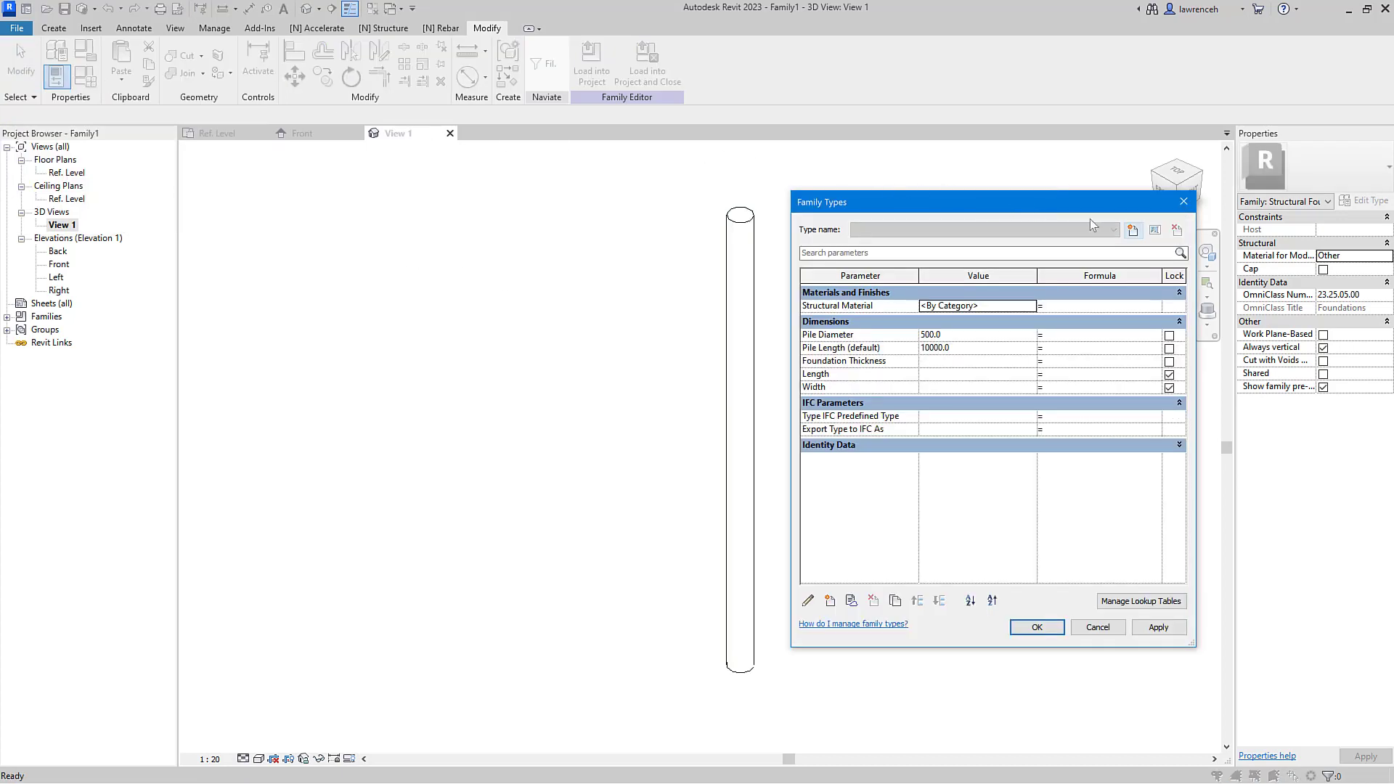
{"action": "left_click", "coordinate": [1133, 230]}
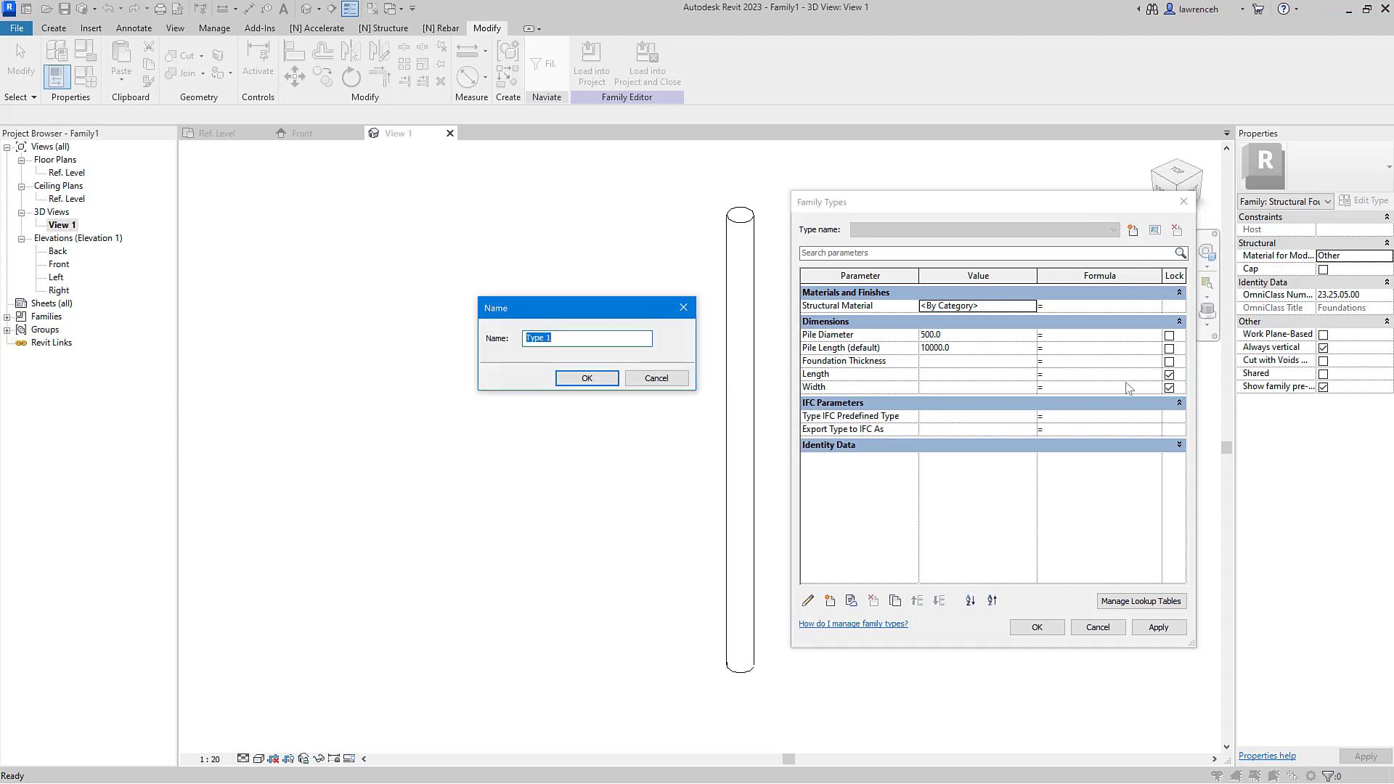
{"action": "type", "text": "Primary Pile"}
{"action": "left_click", "coordinate": [587, 379]}
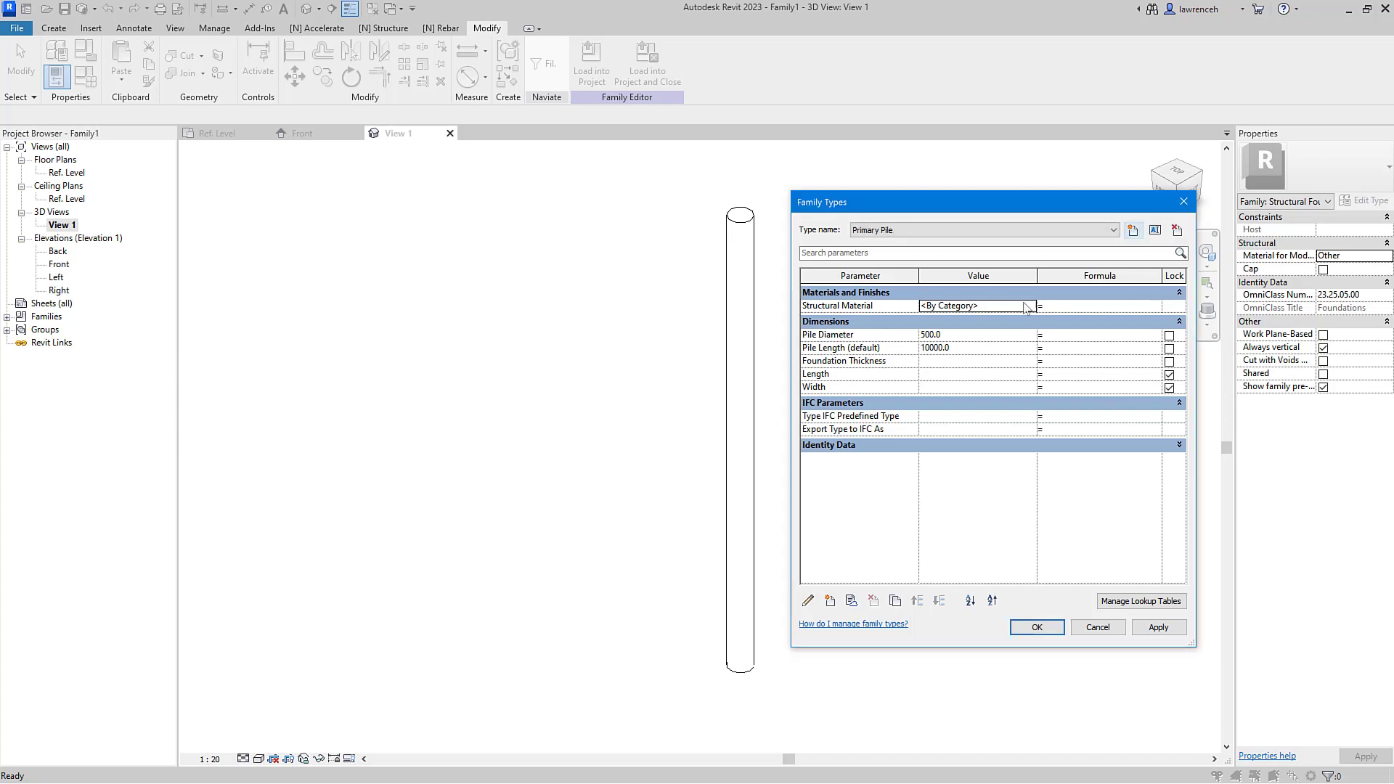
Step: For the Primary Pile's Structural Material, search for "in situ" and add Concrete, Cast In Situ from the AEC Materials library to the project materials
{"action": "left_click", "coordinate": [1001, 308]}
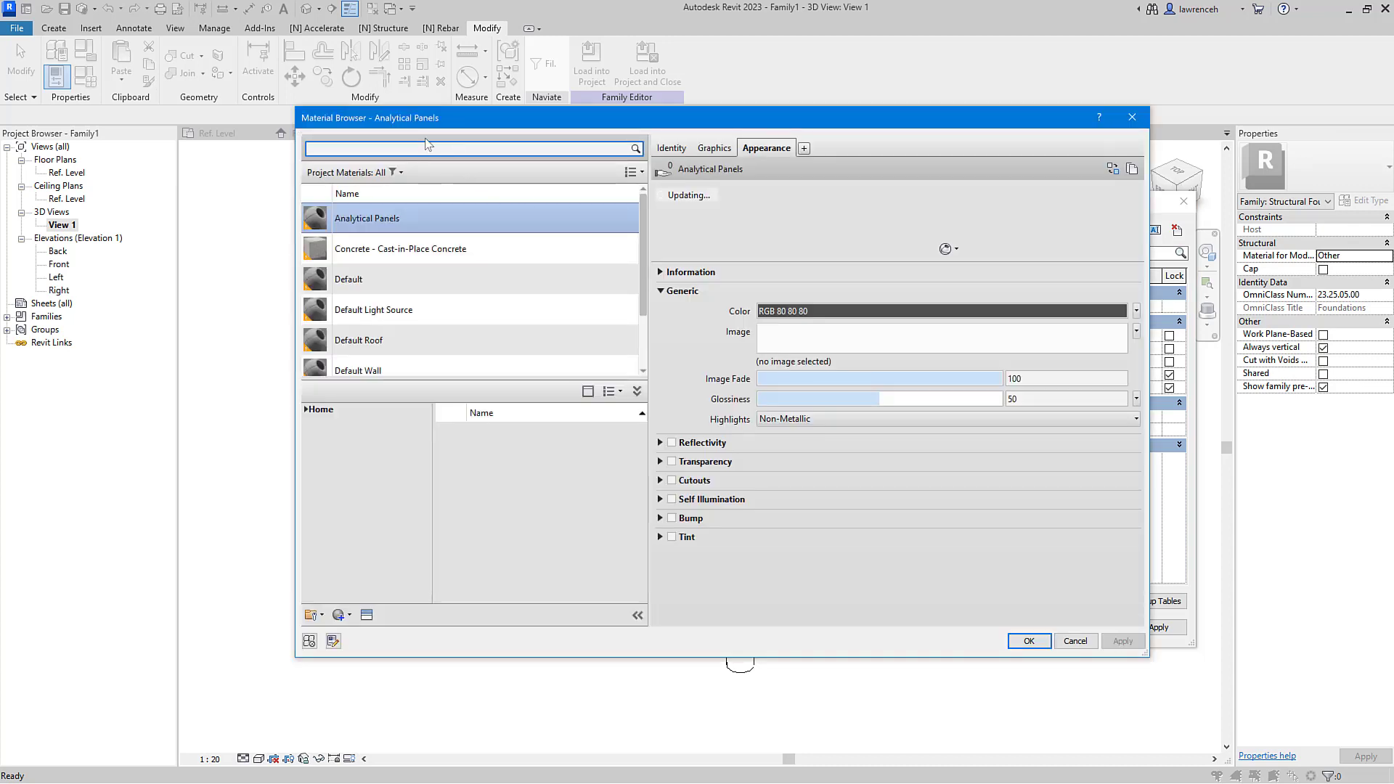
{"action": "type", "text": "ncrete"}
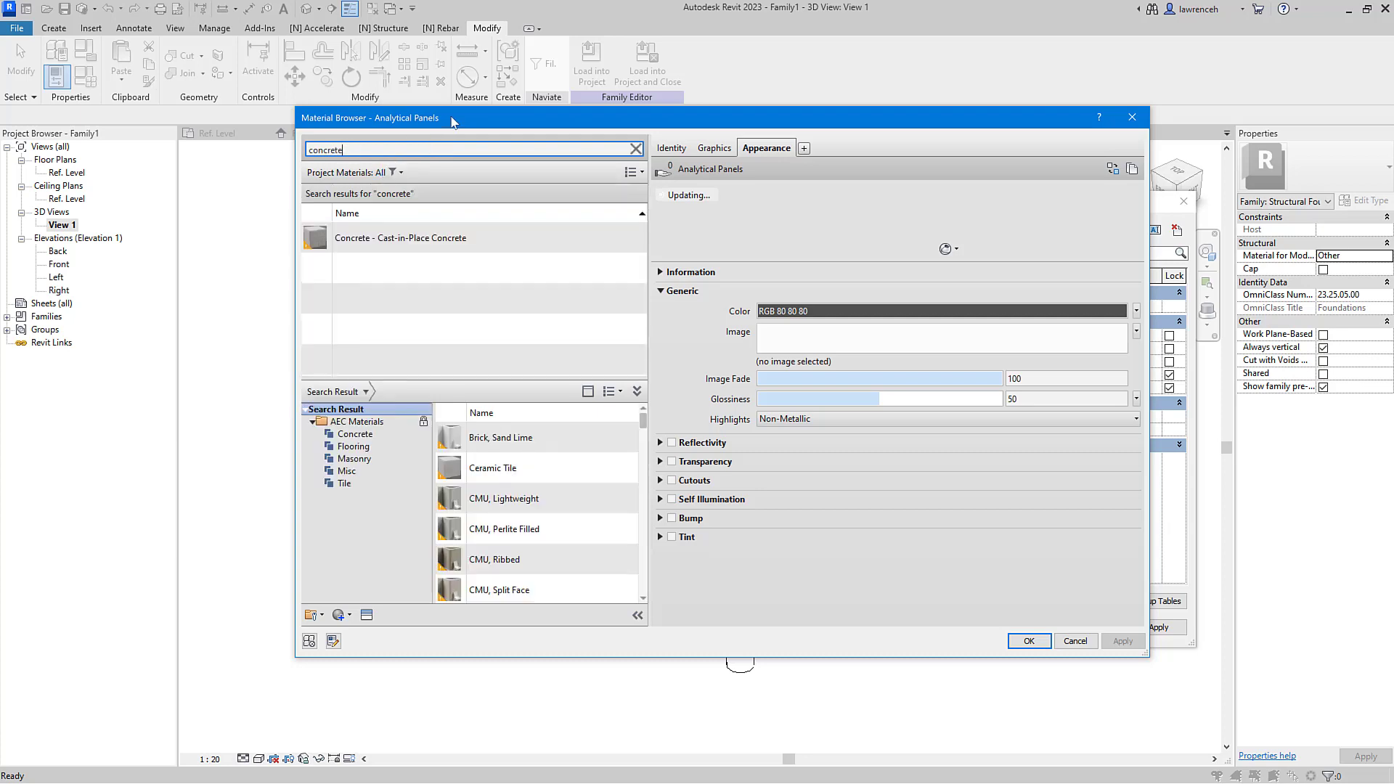
{"action": "left_click_drag", "start_coordinate": [448, 122], "coordinate": [706, 115]}
{"action": "left_click", "coordinate": [697, 232]}
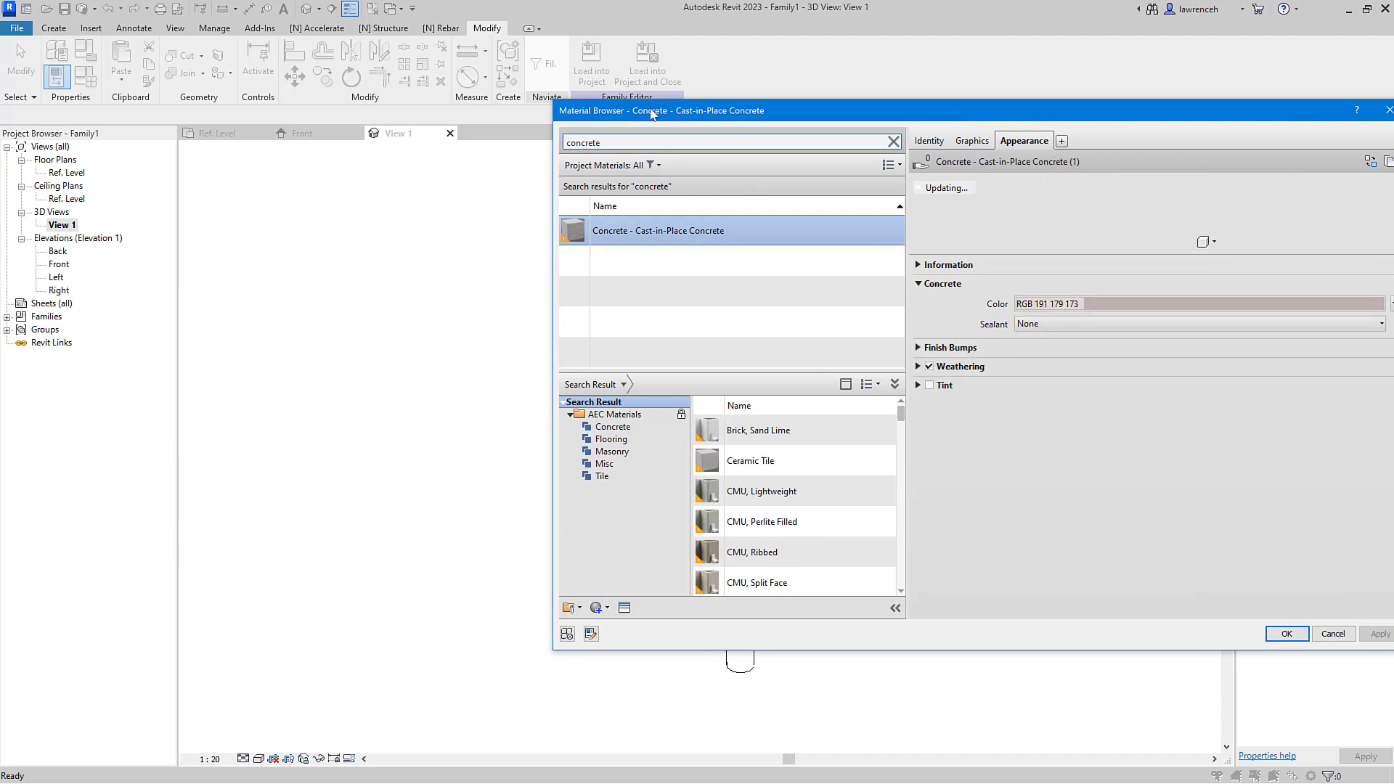
{"action": "double_click", "coordinate": [581, 138]}
{"action": "left_click", "coordinate": [581, 135]}
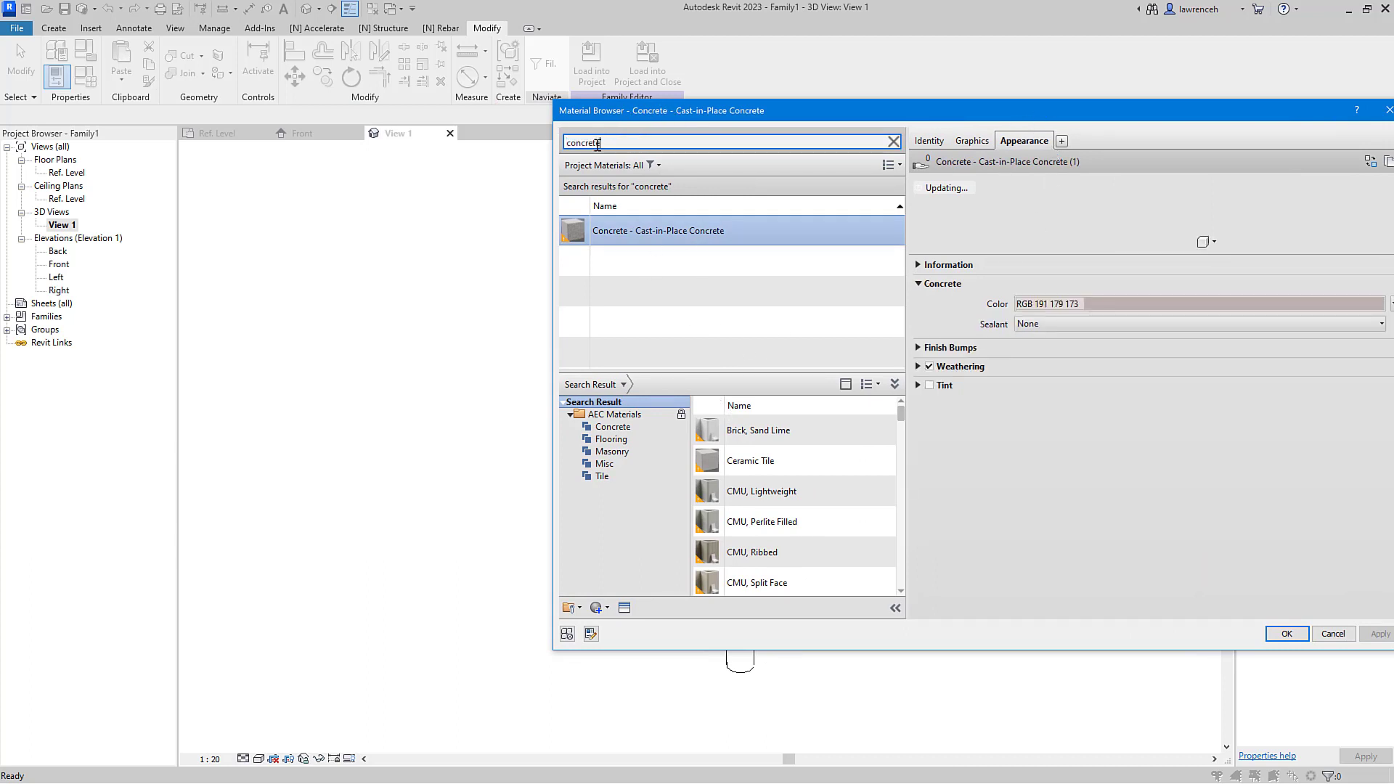
{"action": "left_click_drag", "start_coordinate": [598, 144], "coordinate": [512, 140]}
{"action": "type", "text": "in s"}
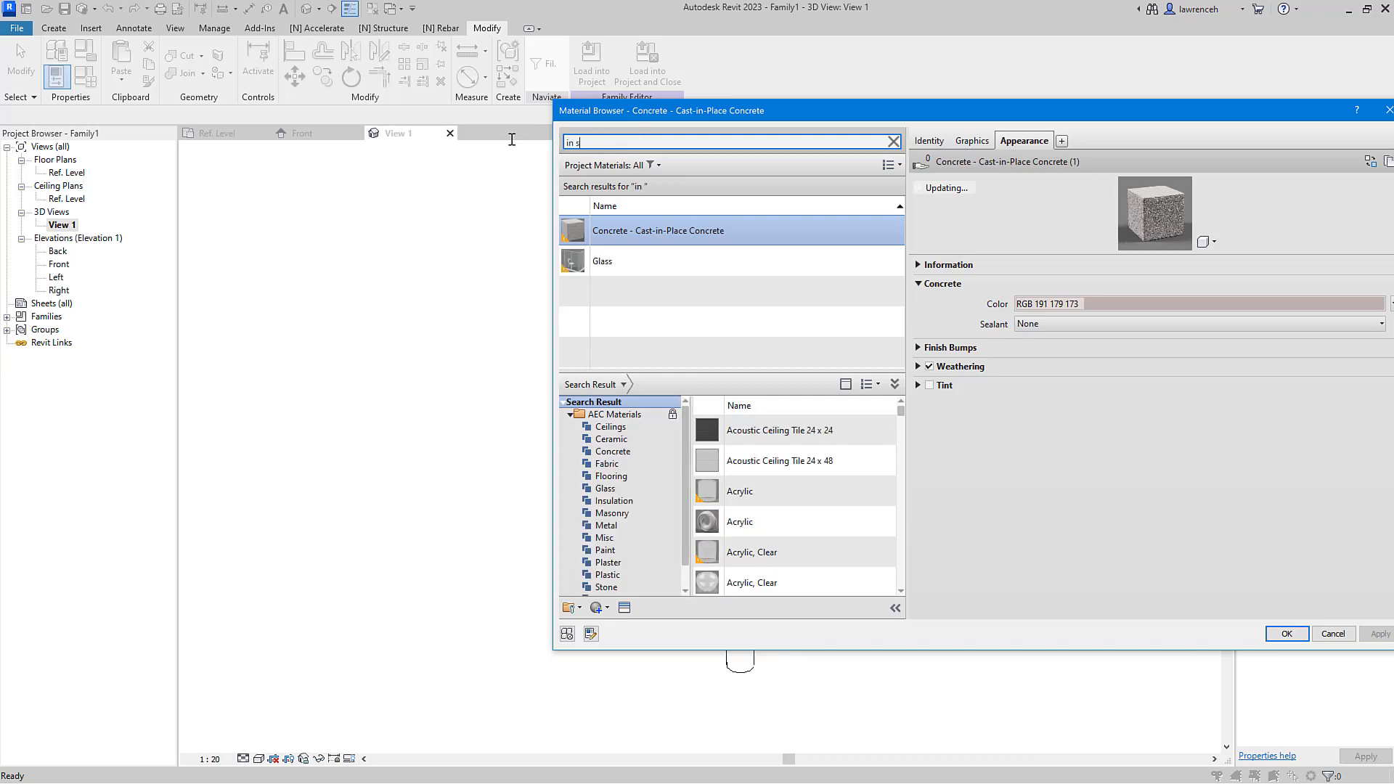
{"action": "type", "text": "itu"}
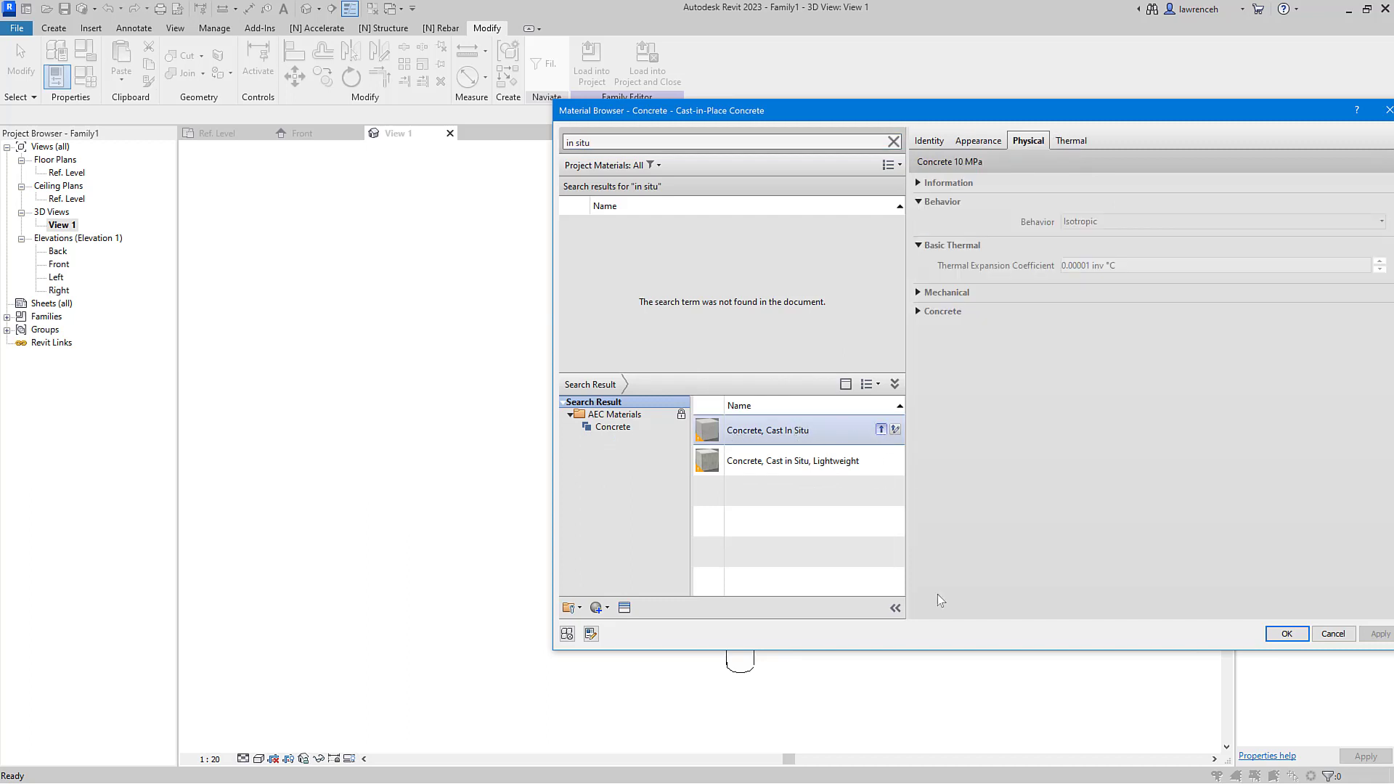
{"action": "left_click", "coordinate": [881, 429]}
{"action": "left_click_drag", "start_coordinate": [1016, 111], "coordinate": [979, 111]}
Step: Set the cut foreground pattern of Concrete, Cast In Situ to Solid fill with colour RGB 192-192-192
{"action": "left_click", "coordinate": [939, 142]}
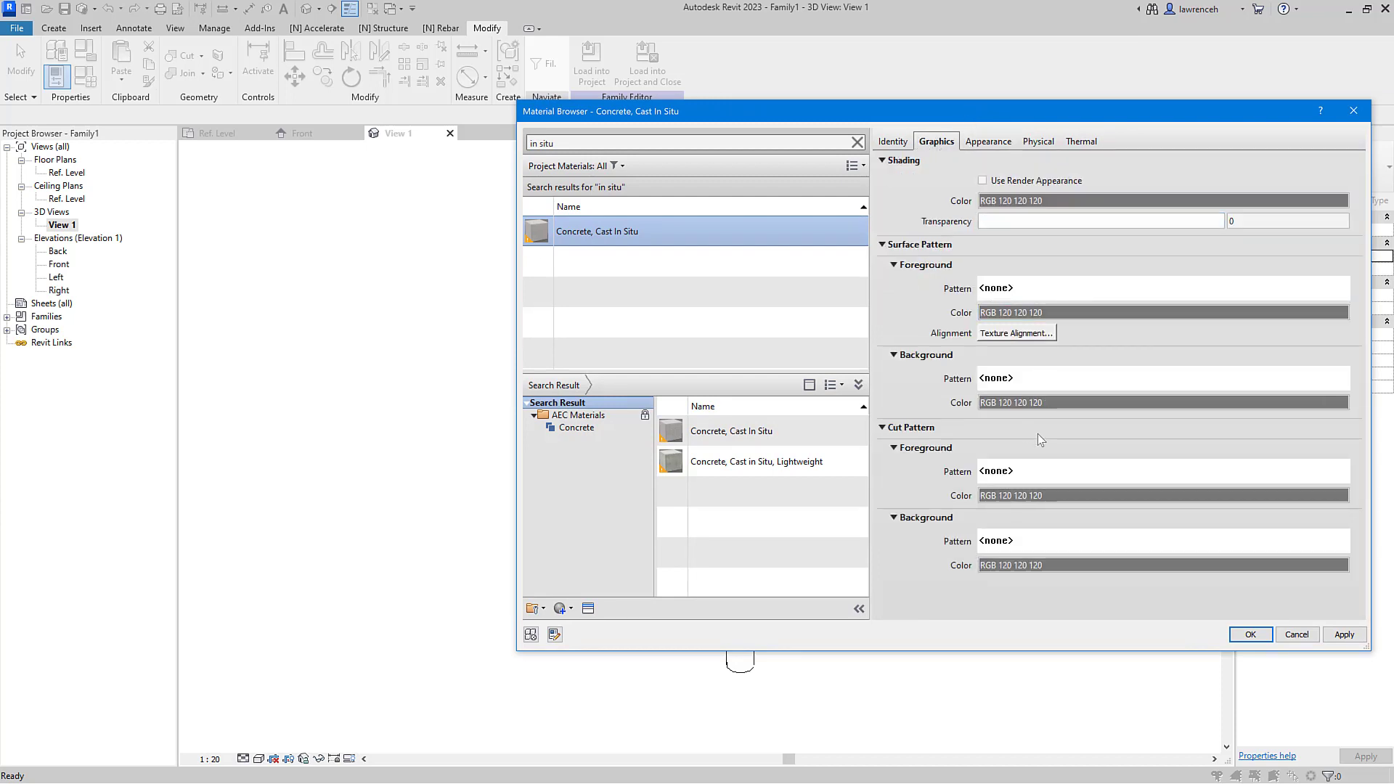
{"action": "left_click", "coordinate": [1032, 474]}
{"action": "left_click", "coordinate": [977, 351]}
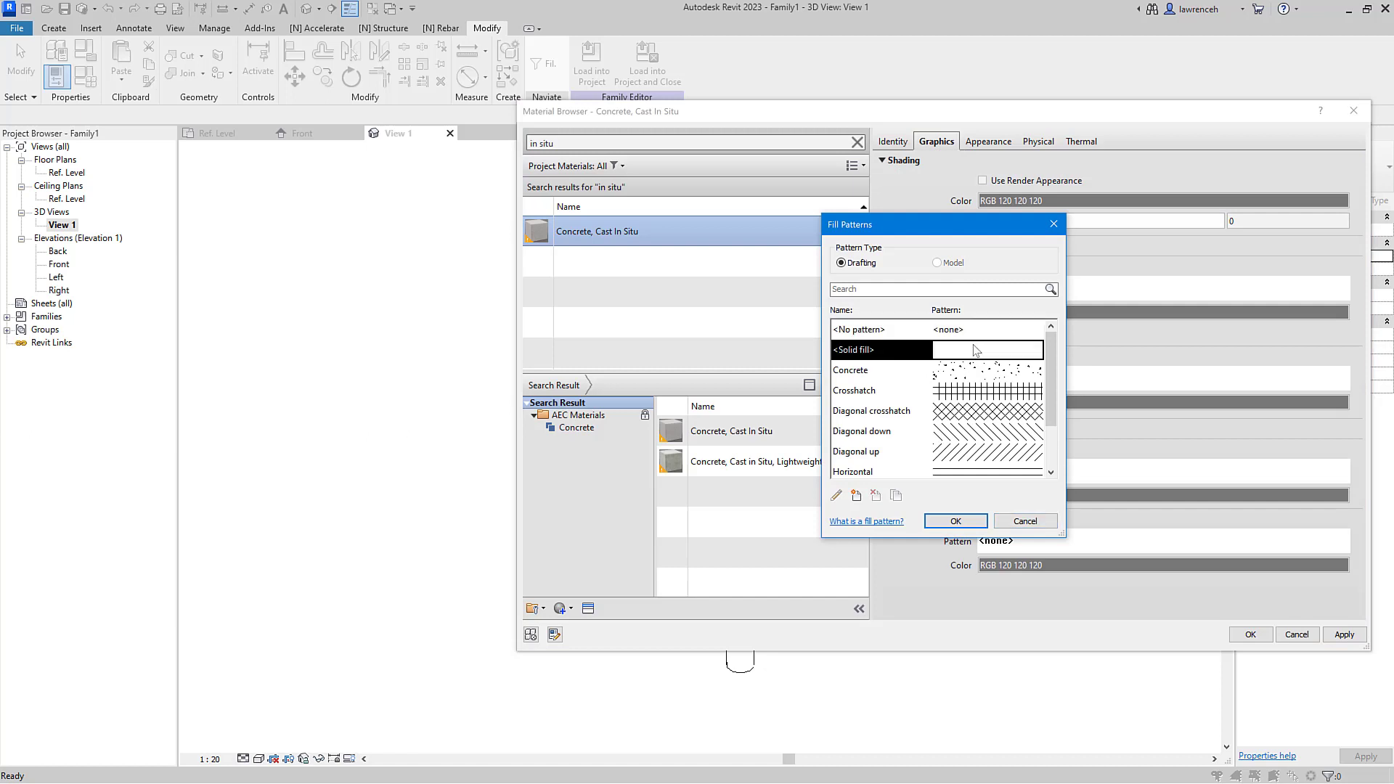
{"action": "left_click", "coordinate": [980, 521]}
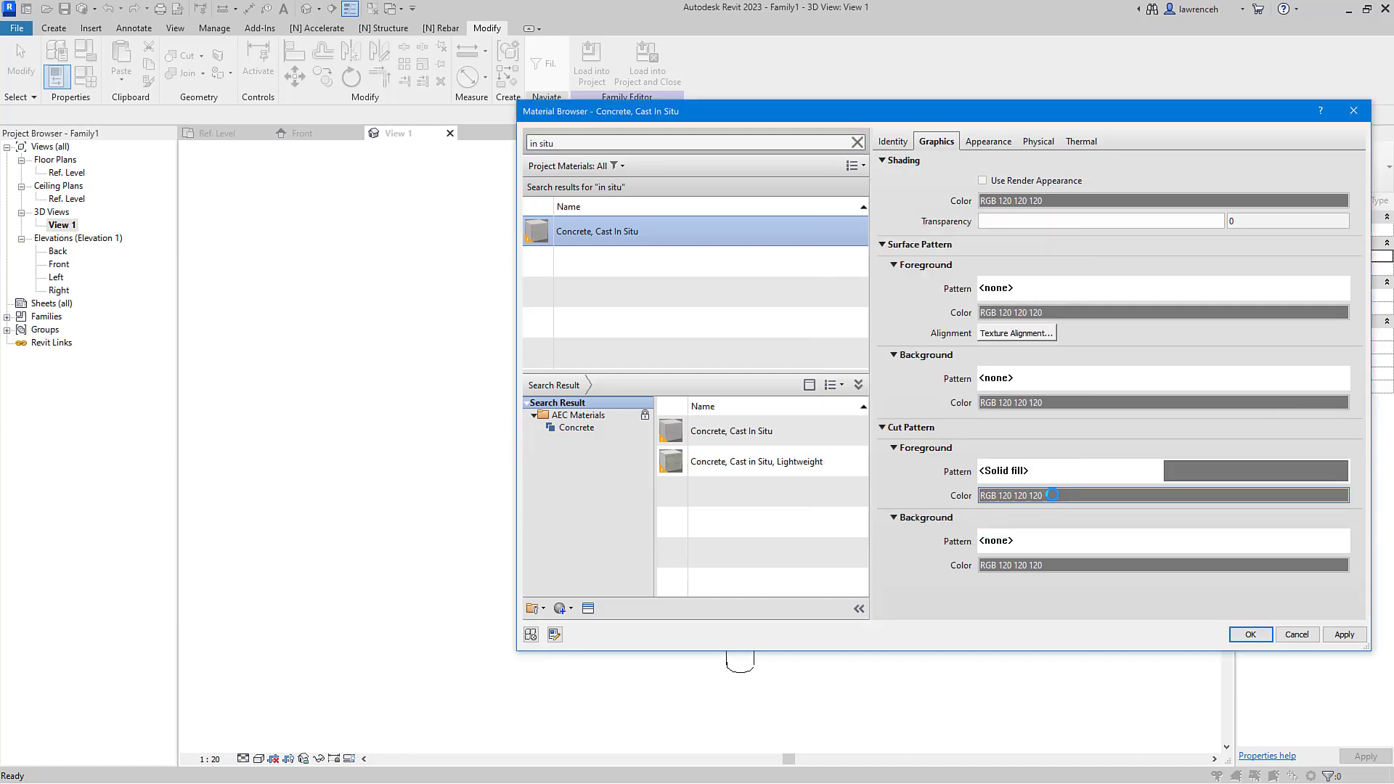
{"action": "left_click", "coordinate": [1057, 499]}
{"action": "left_click", "coordinate": [887, 357]}
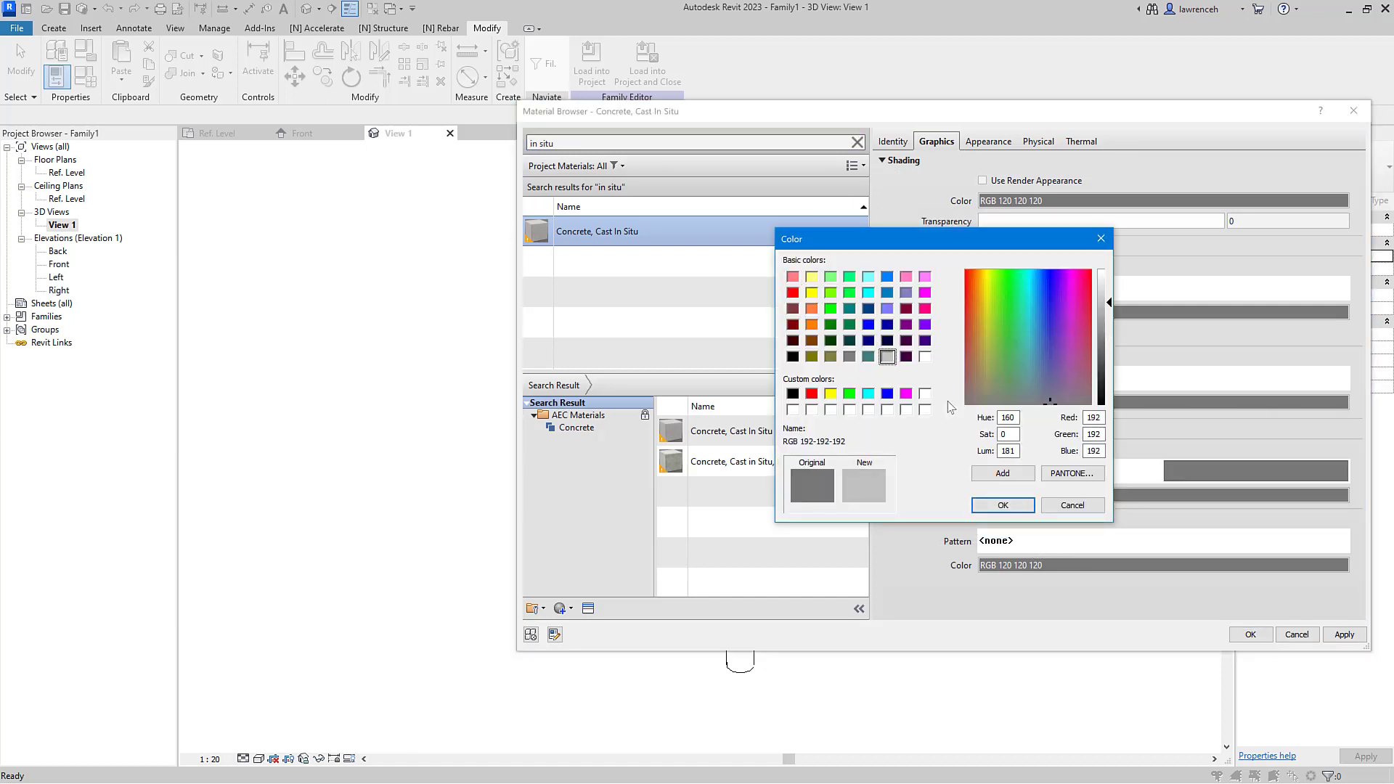
{"action": "left_click", "coordinate": [1003, 505]}
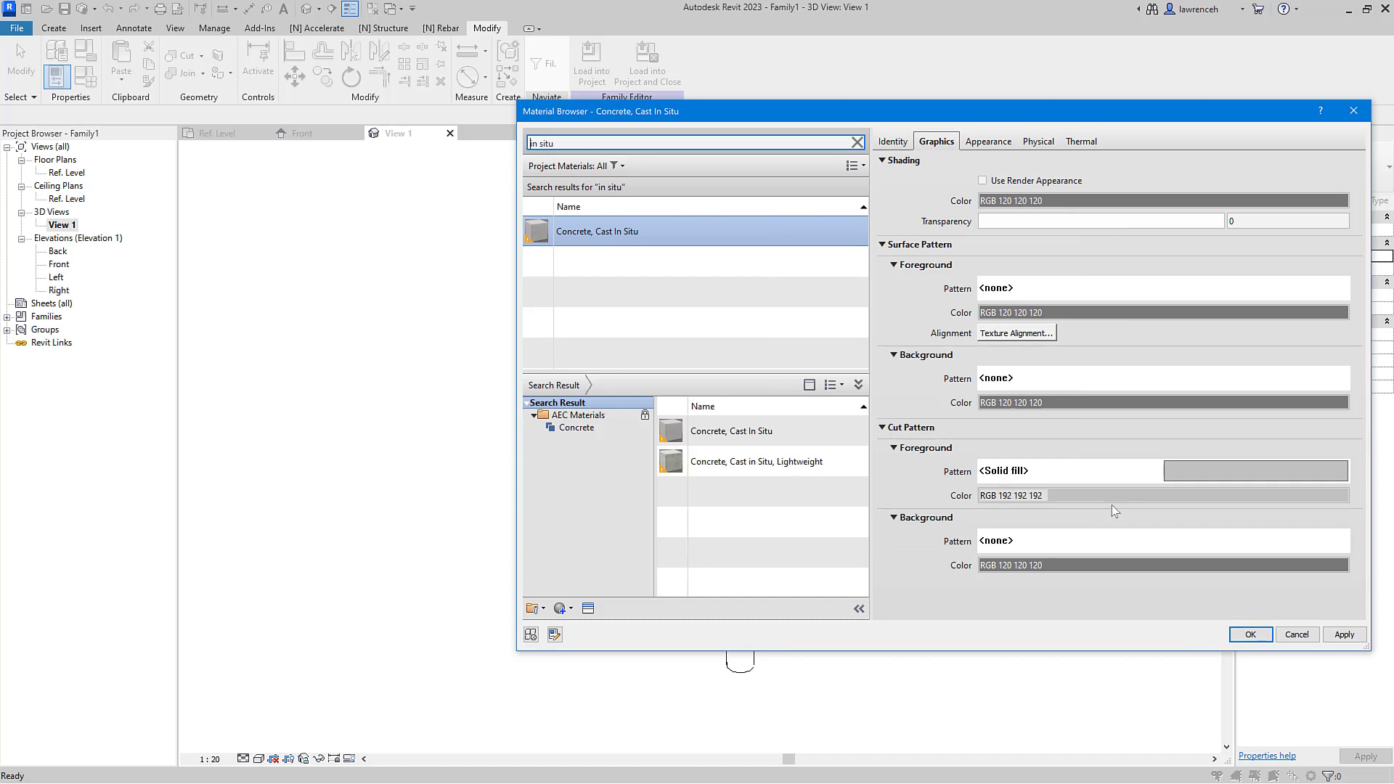
Step: Search the concrete materials for "c40" and add Concrete, C40/50 from the library to the project materials
{"action": "left_click", "coordinate": [575, 427]}
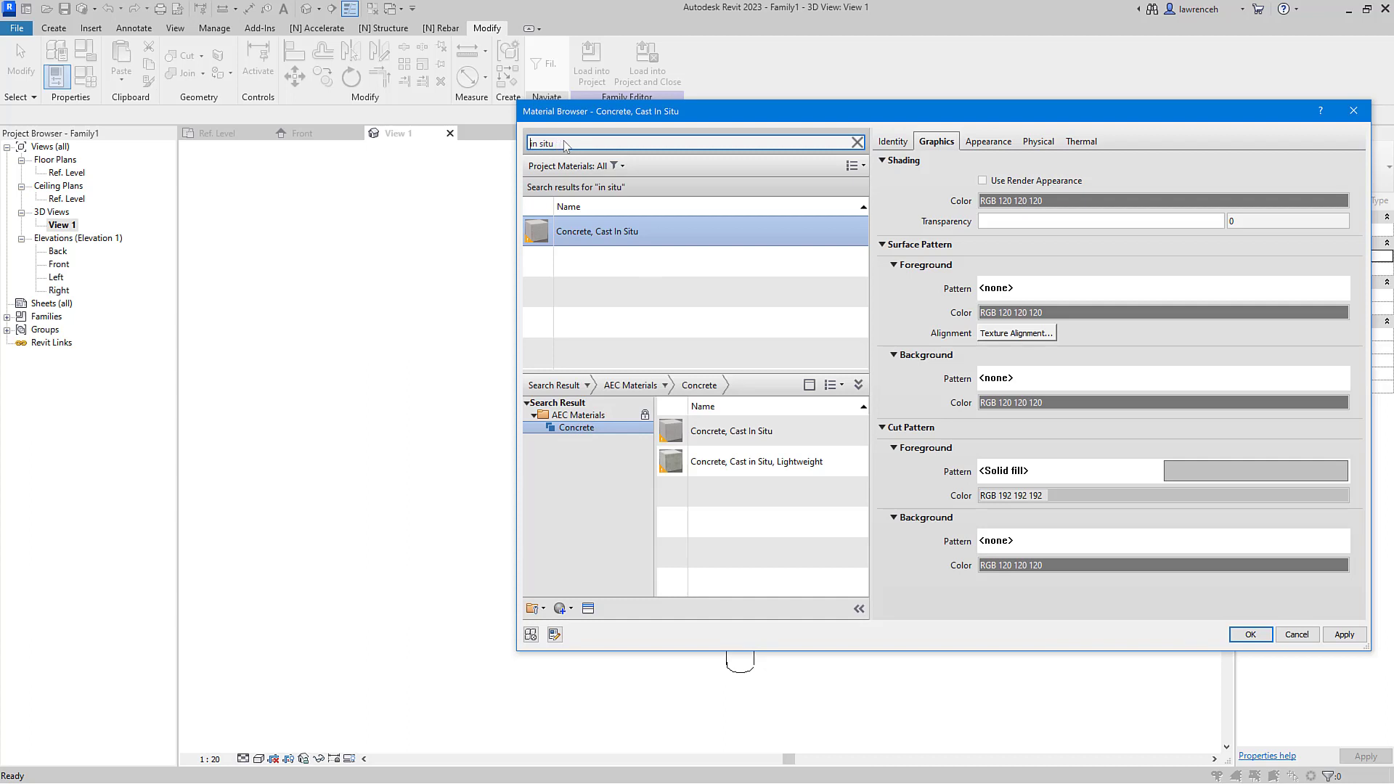
{"action": "left_click_drag", "start_coordinate": [567, 145], "coordinate": [512, 145]}
{"action": "type", "text": "c40"}
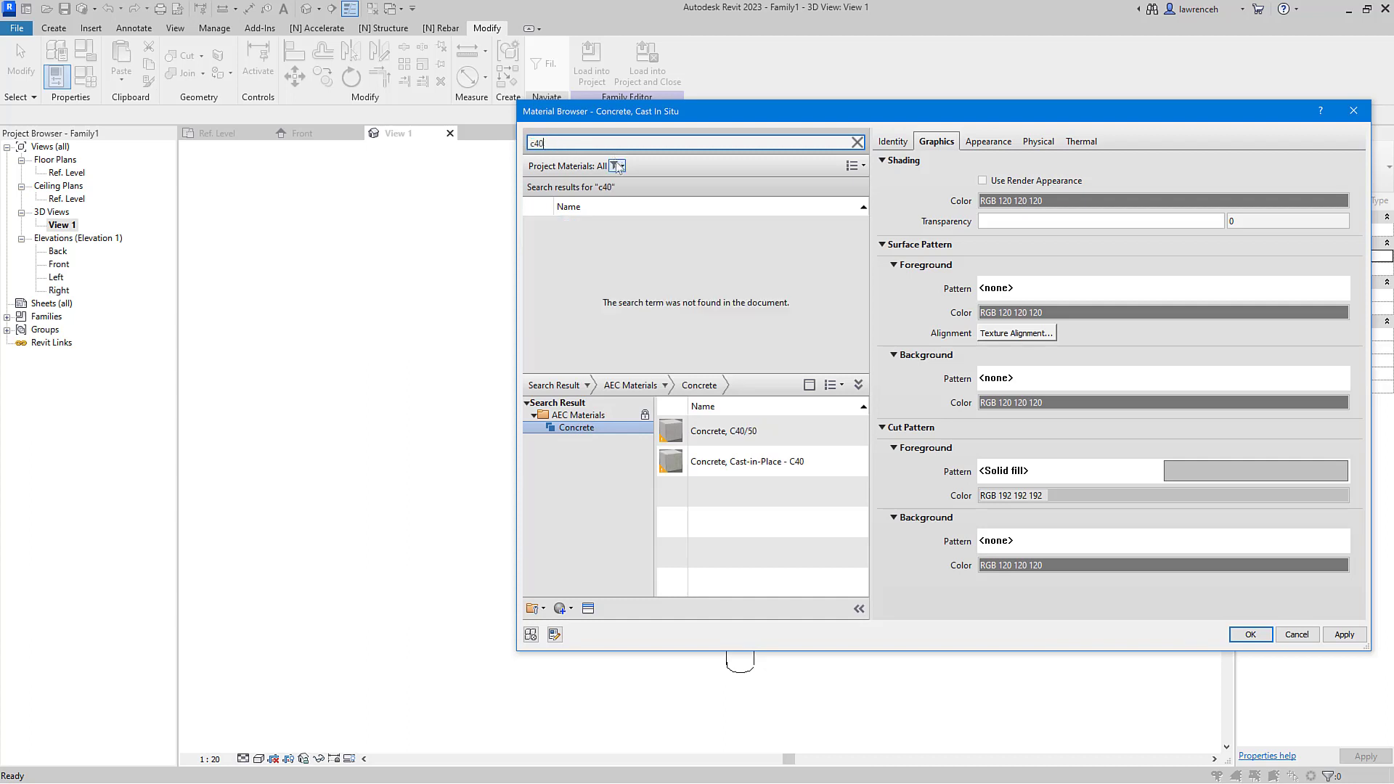
{"action": "left_click", "coordinate": [787, 428]}
{"action": "left_click", "coordinate": [845, 429]}
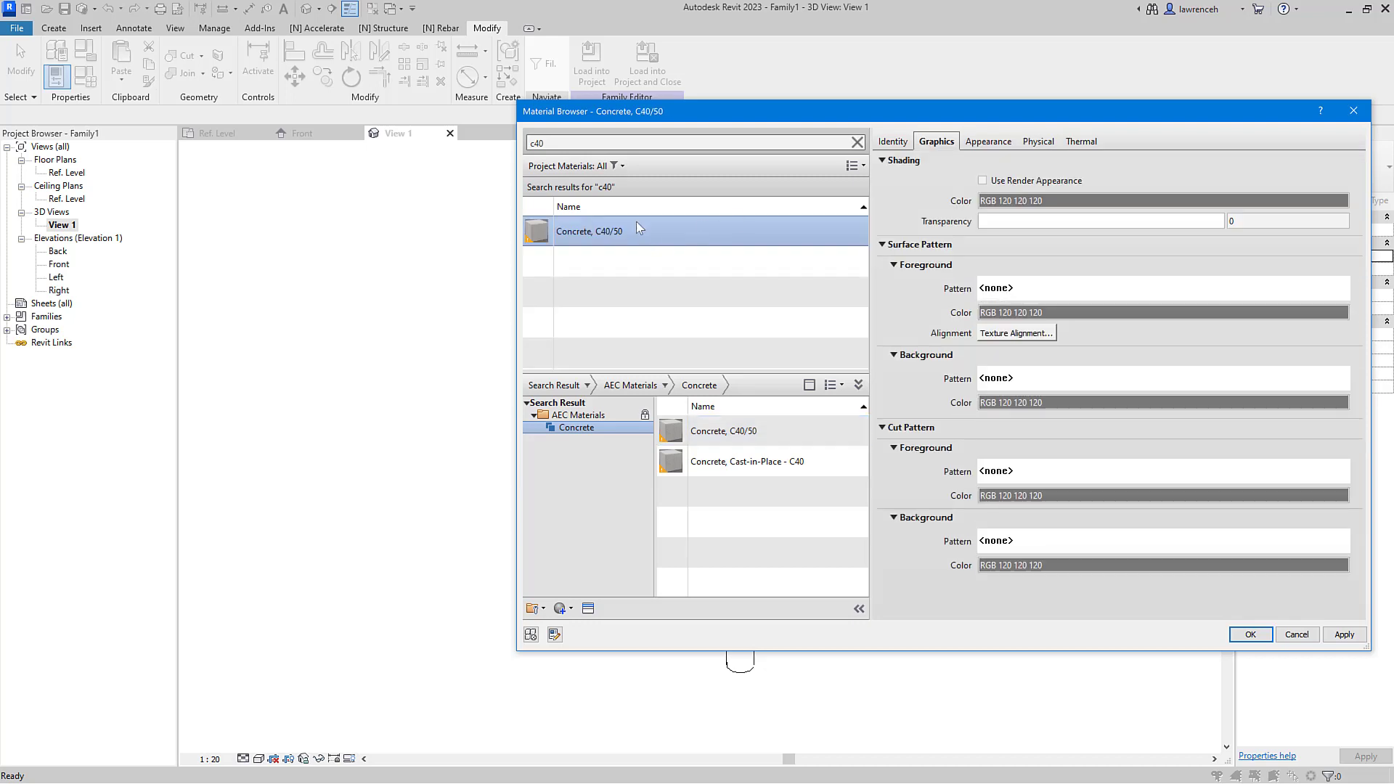
Step: Set the cut foreground pattern of Concrete, C40/50 to Solid fill
{"action": "left_click", "coordinate": [1022, 473]}
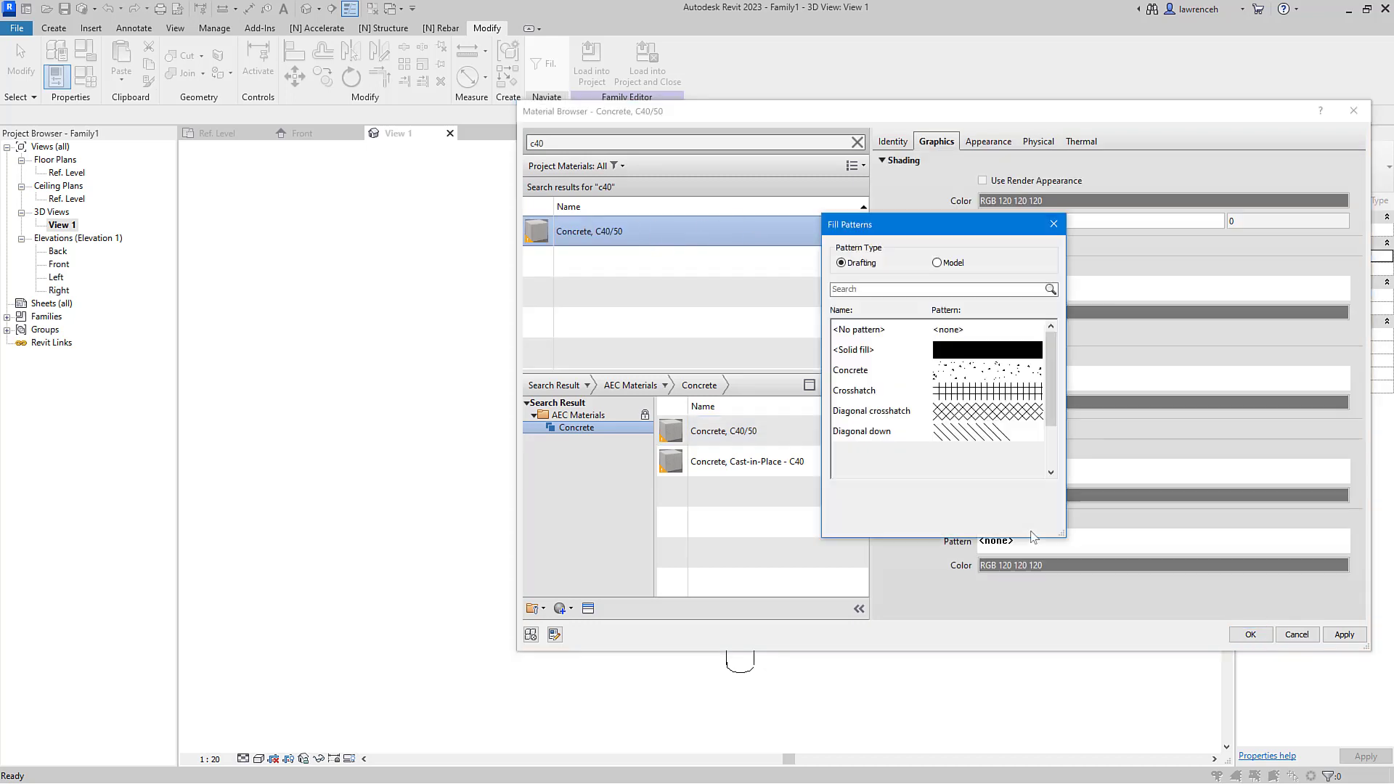
{"action": "left_click", "coordinate": [987, 352]}
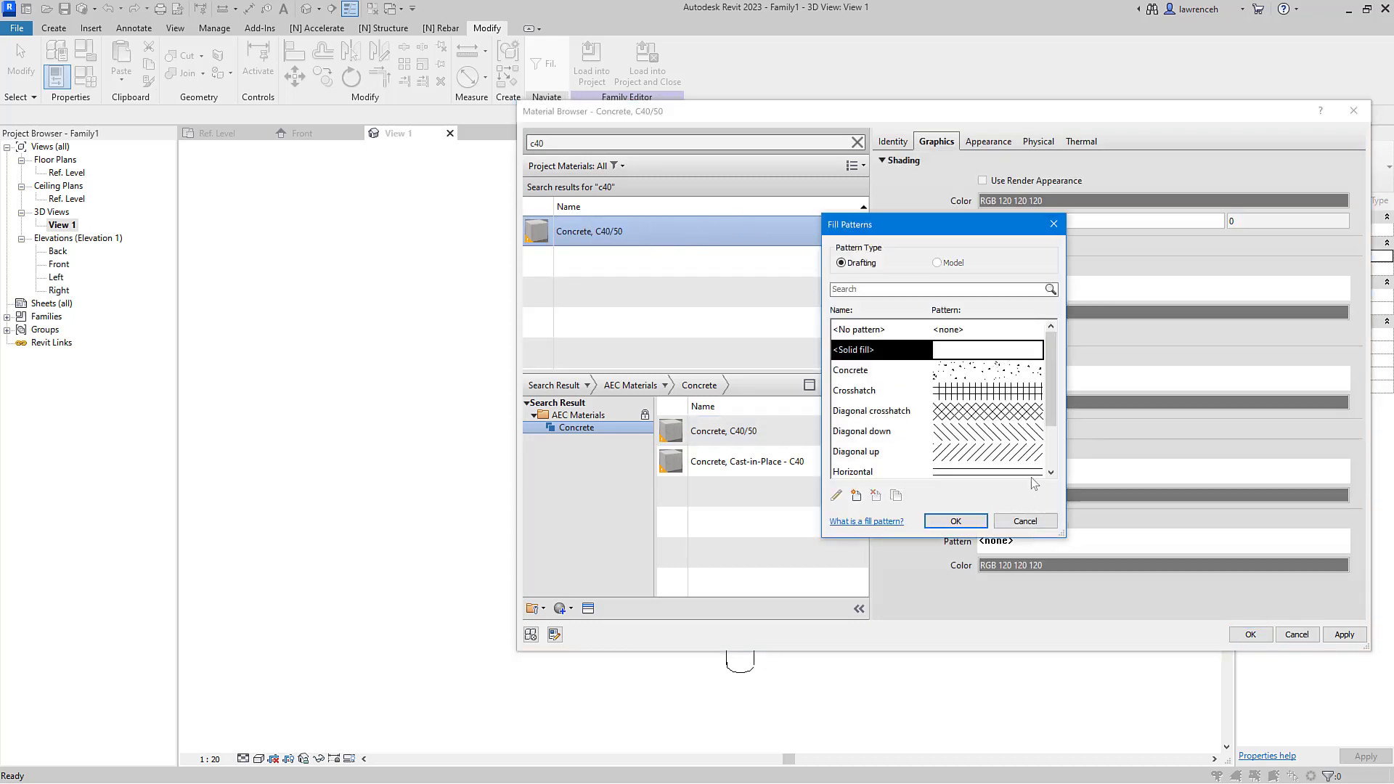
{"action": "left_click", "coordinate": [956, 522]}
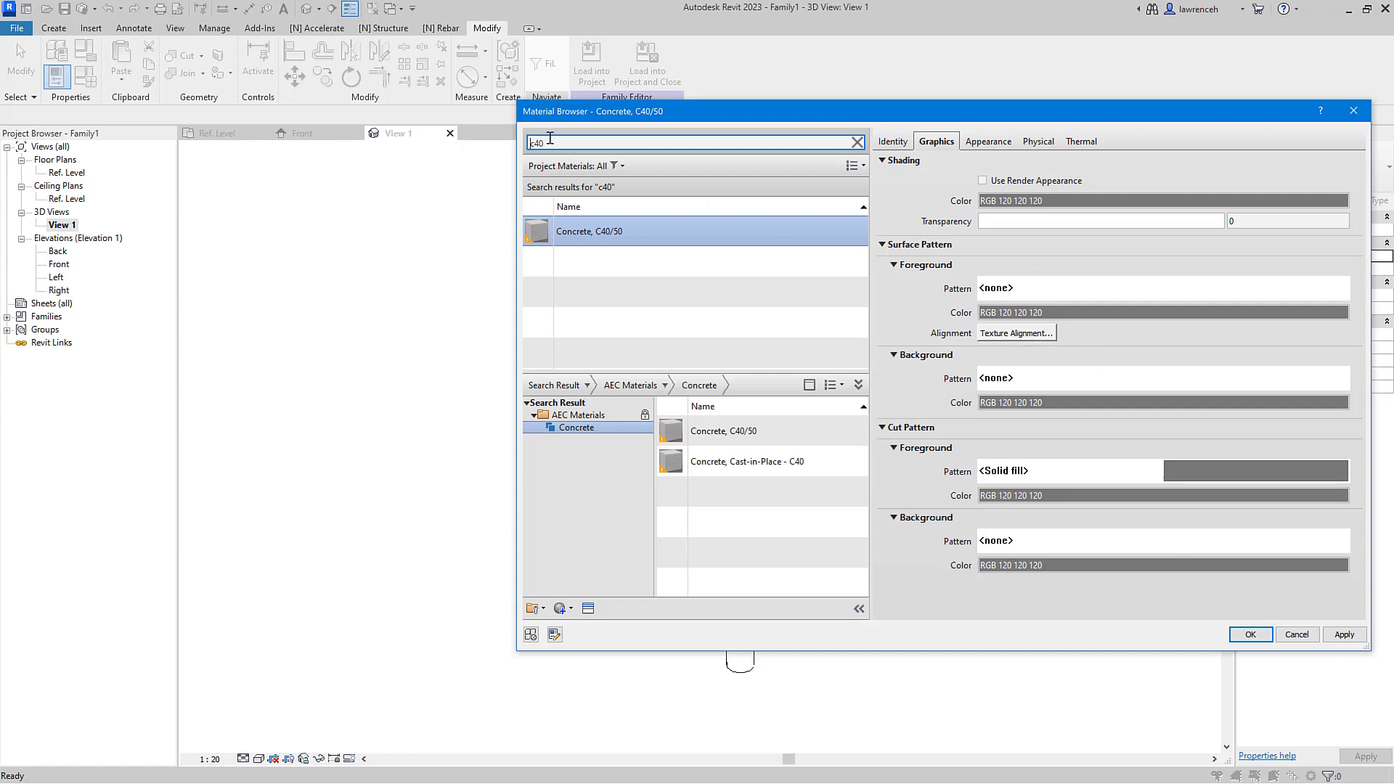
Step: Clear the material search and assign Concrete, Cast In Situ as the Primary Pile's Structural Material
{"action": "left_click", "coordinate": [857, 142]}
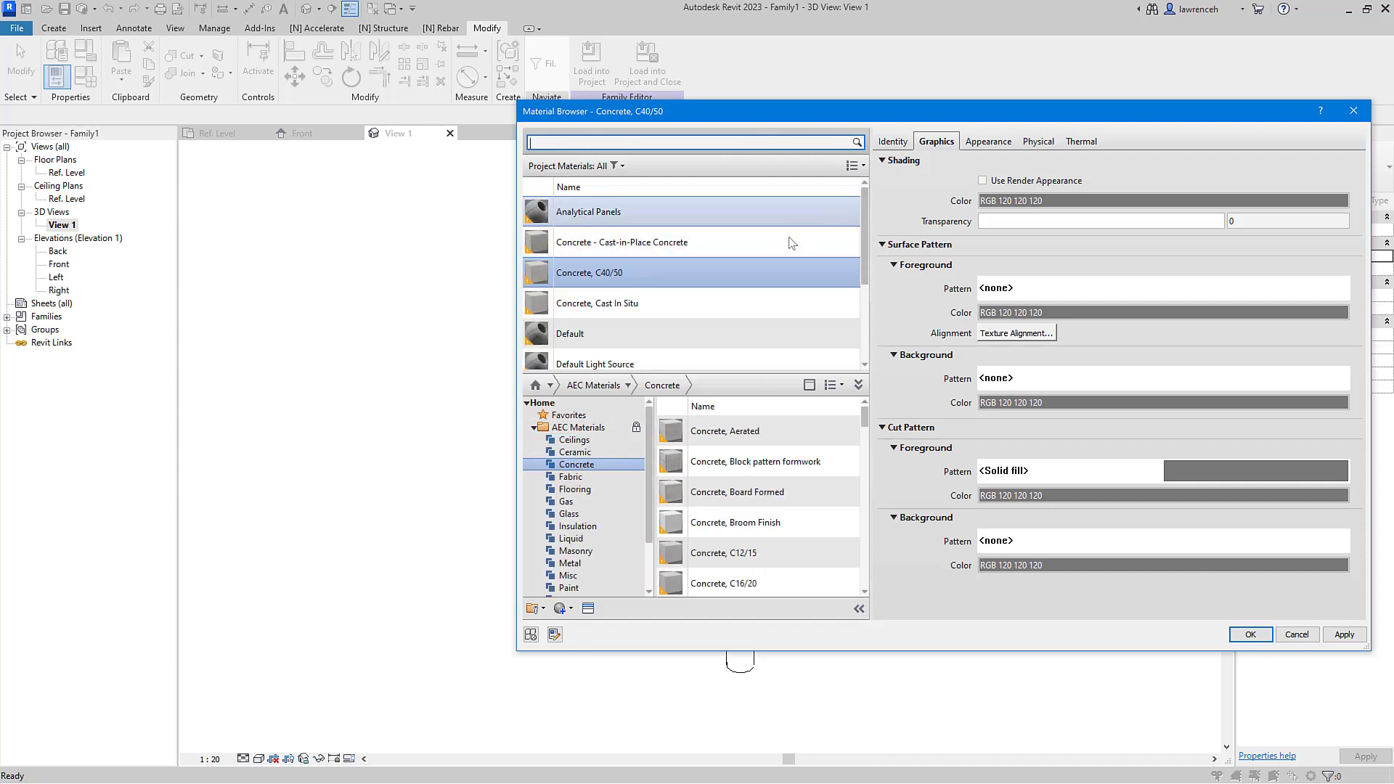
{"action": "left_click", "coordinate": [644, 303]}
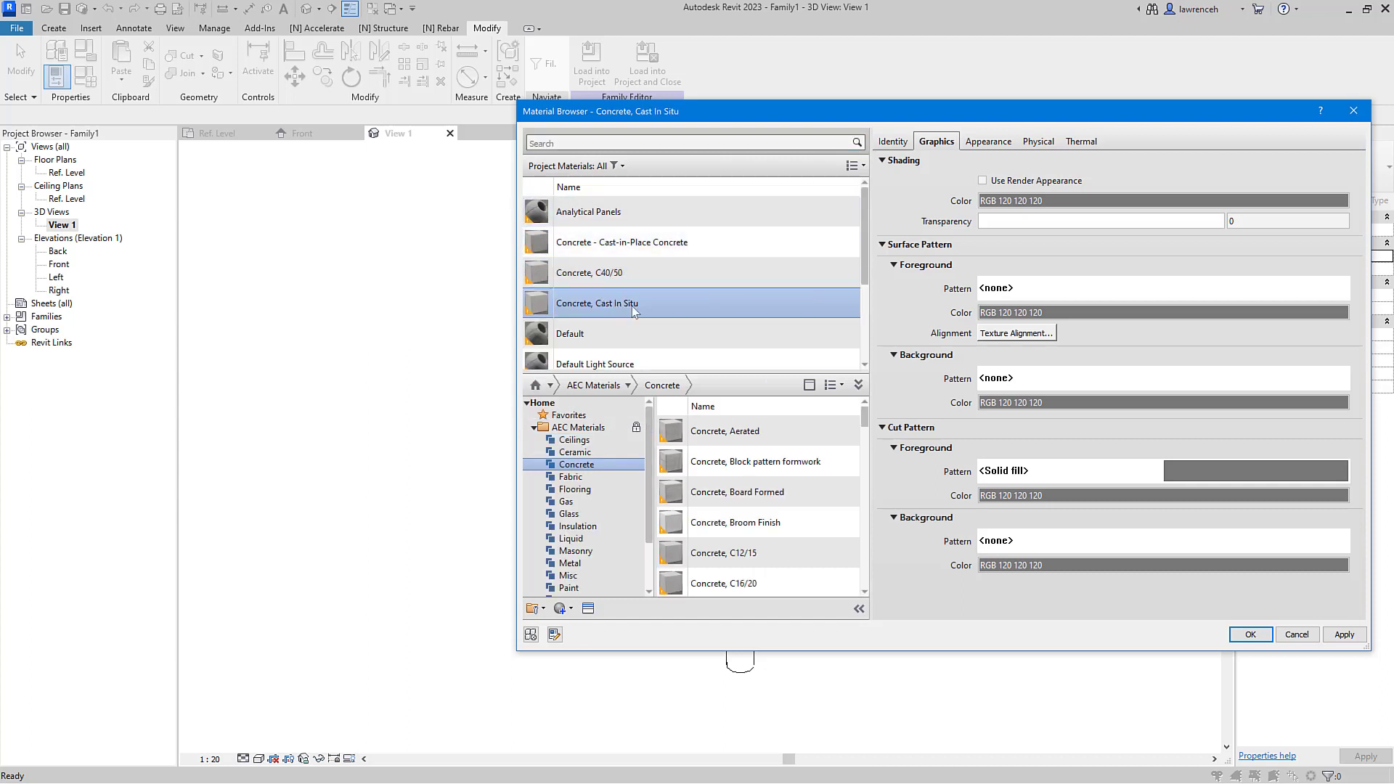
{"action": "left_click", "coordinate": [1250, 634]}
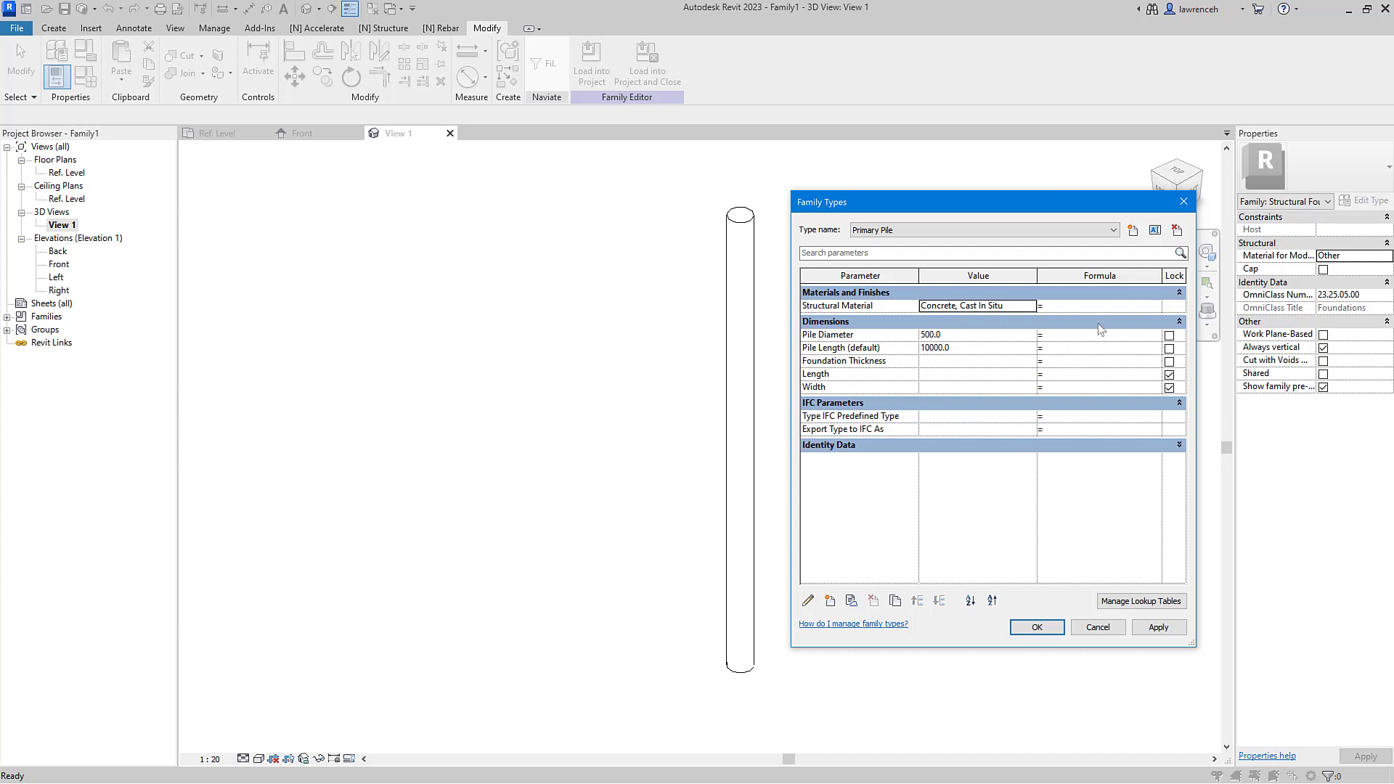
Step: Create a second family type named Secondary Pile and assign Concrete, C40/50 as its Structural Material
{"action": "left_click", "coordinate": [1132, 230]}
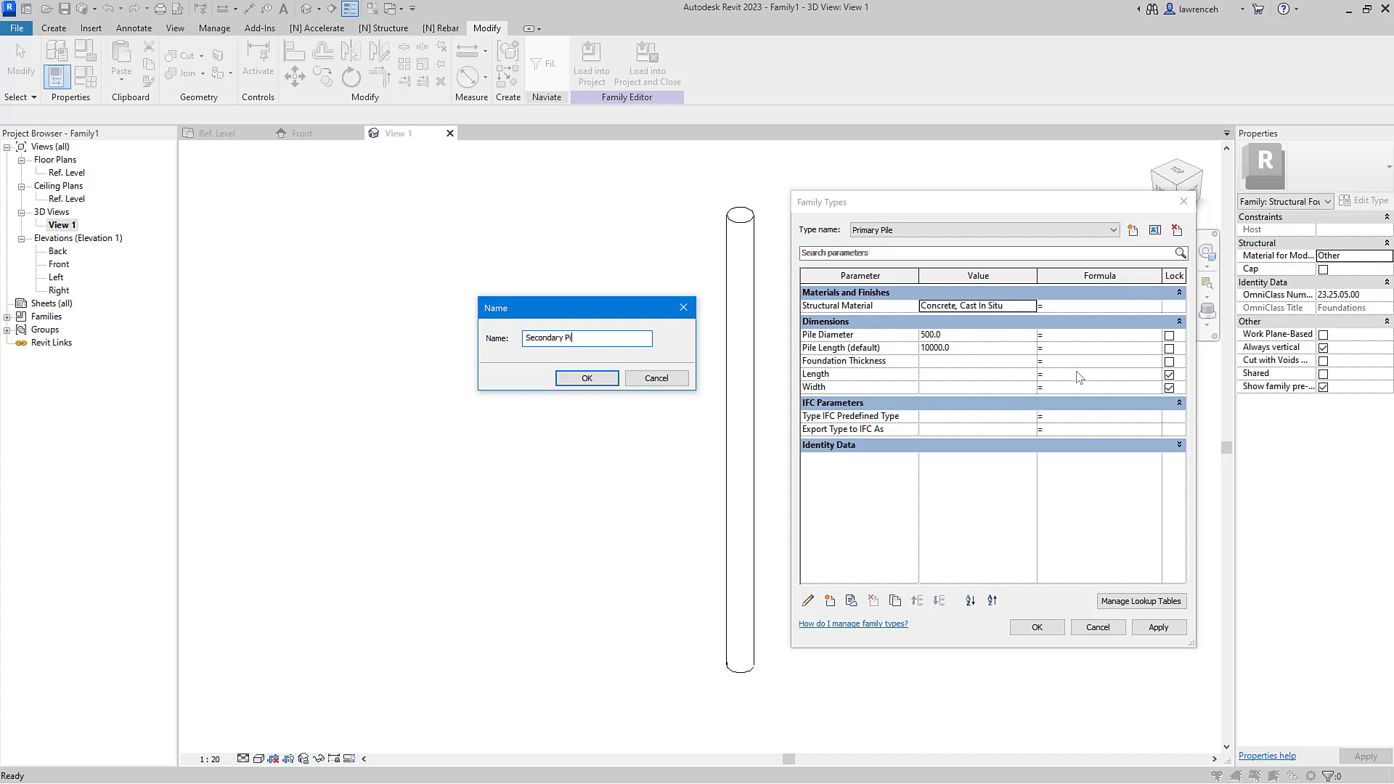
{"action": "left_click", "coordinate": [587, 378]}
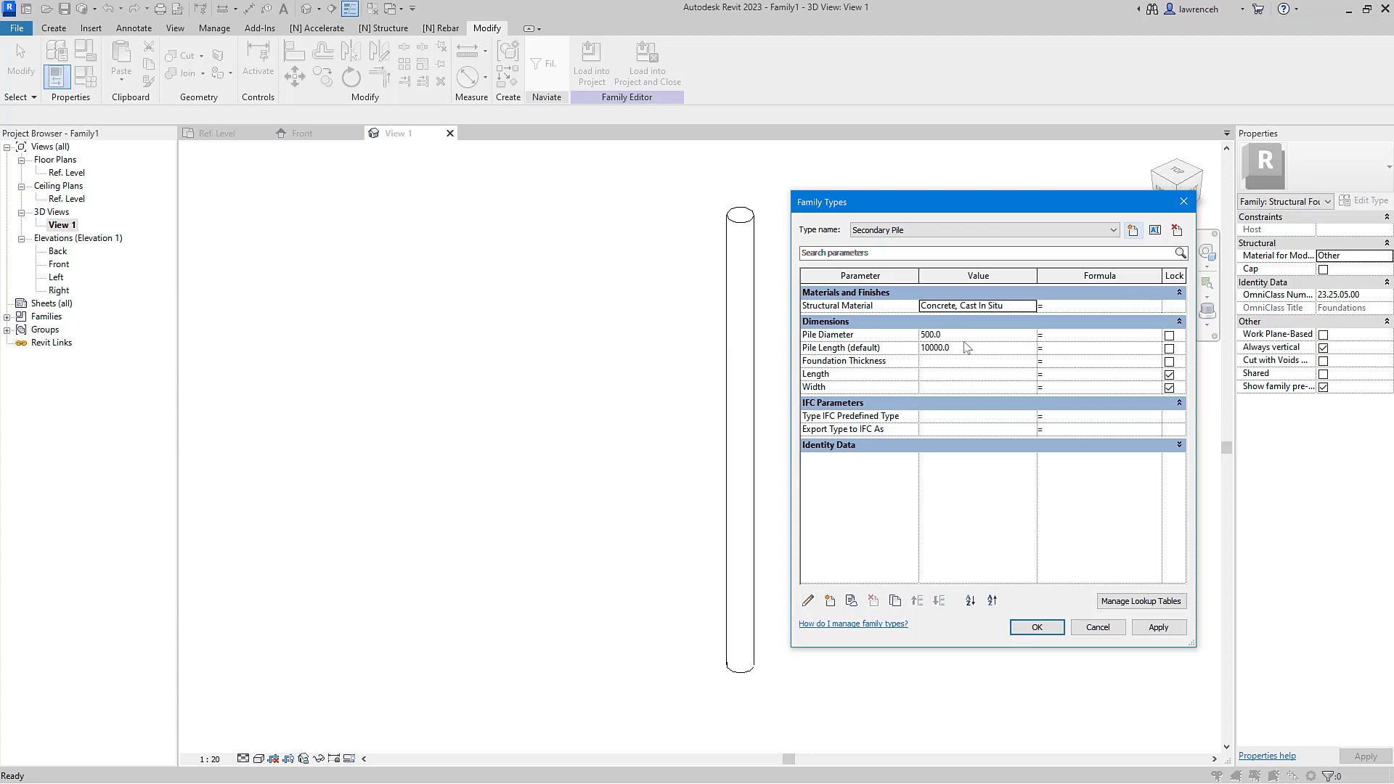
{"action": "left_click", "coordinate": [1031, 306]}
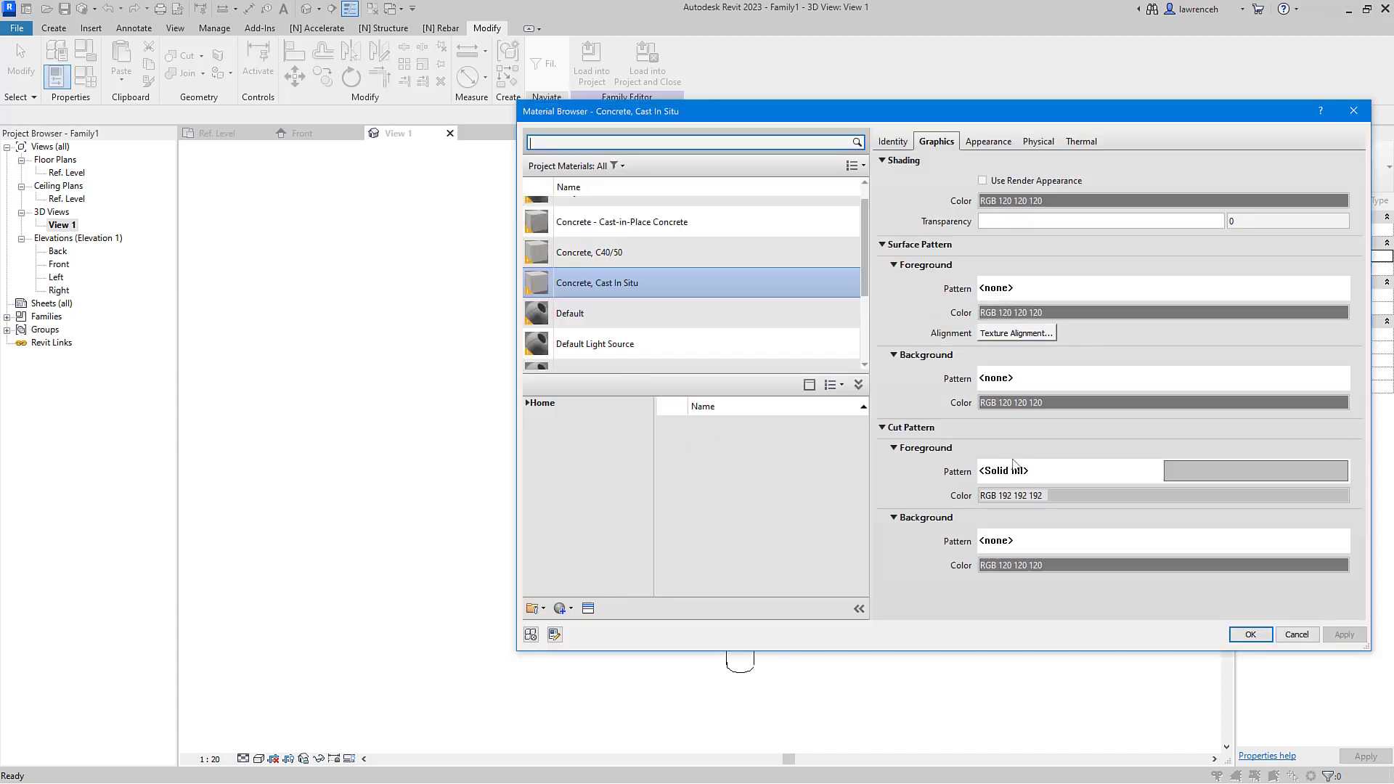
{"action": "left_click", "coordinate": [629, 234]}
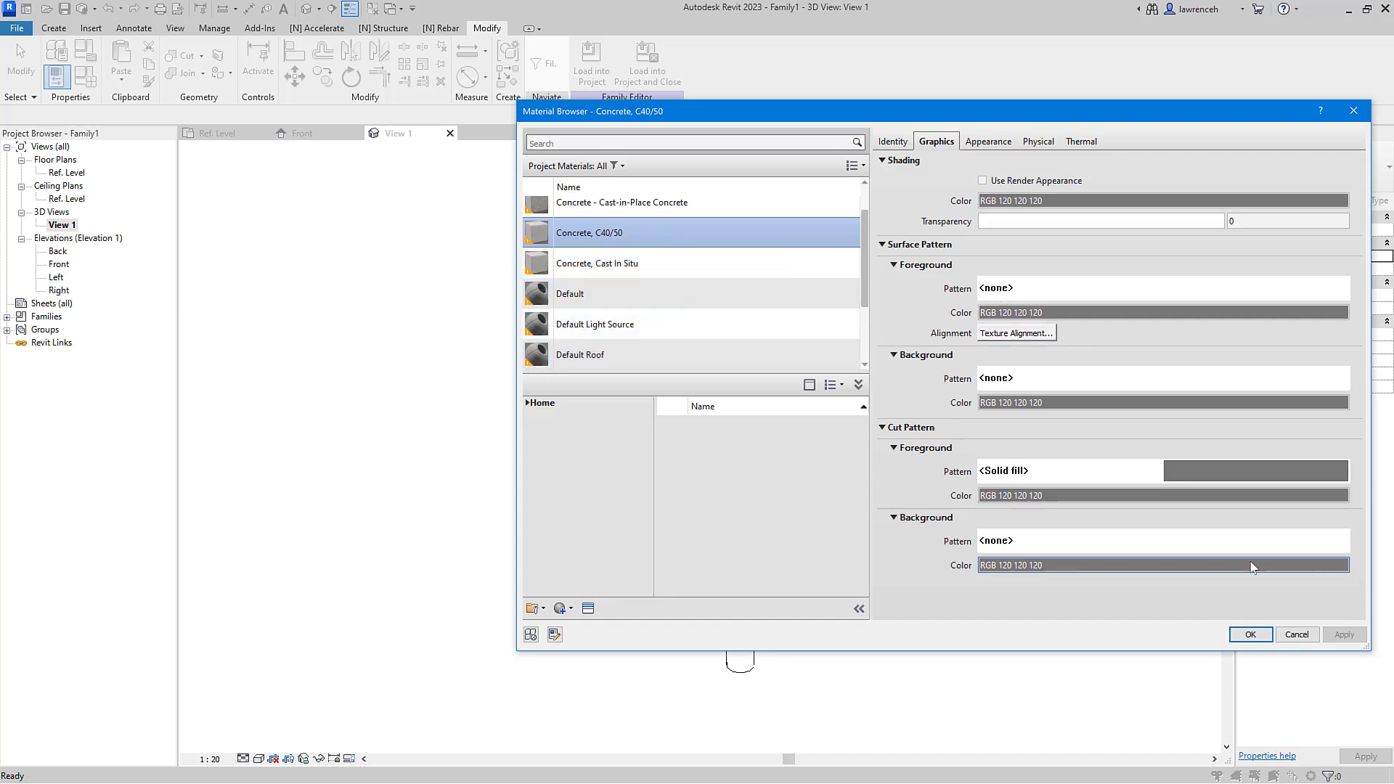
{"action": "left_click", "coordinate": [1250, 634]}
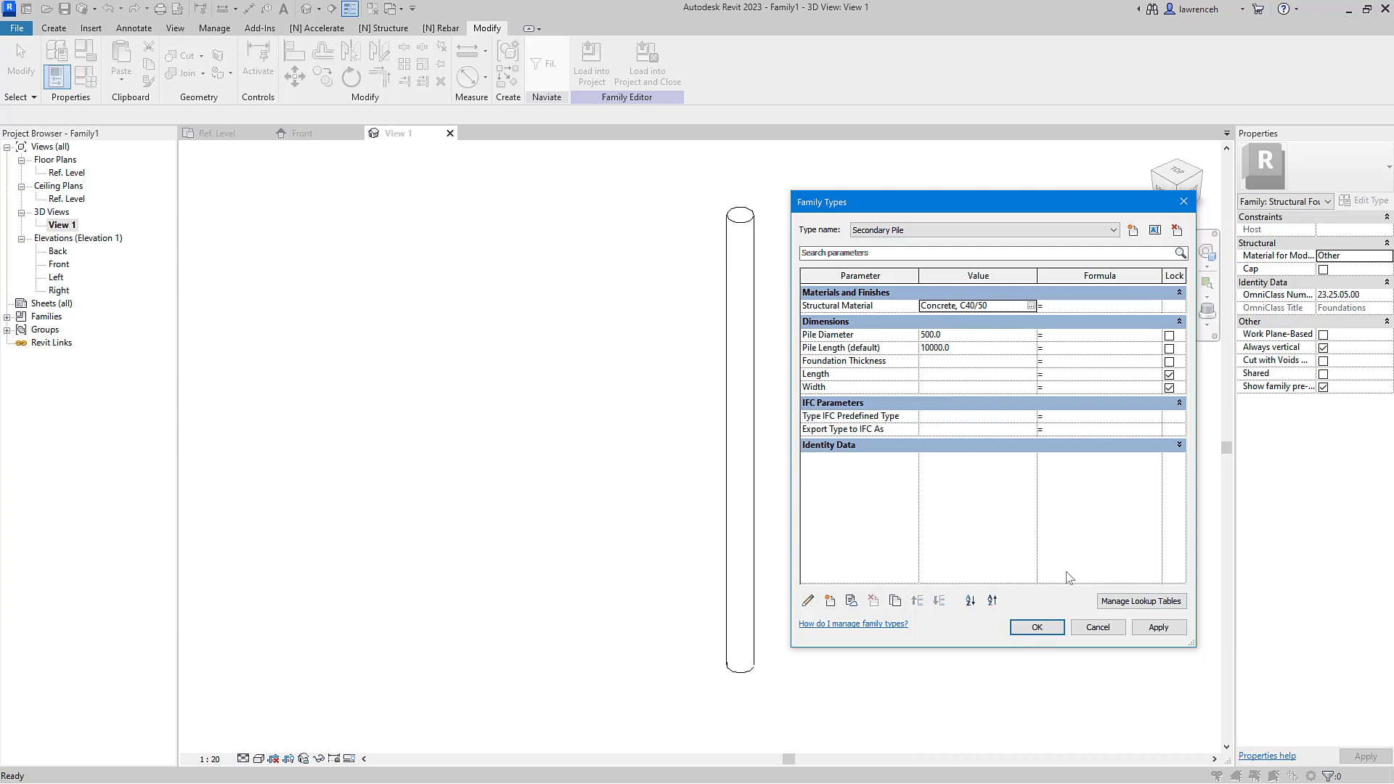
{"action": "left_click", "coordinate": [1050, 624]}
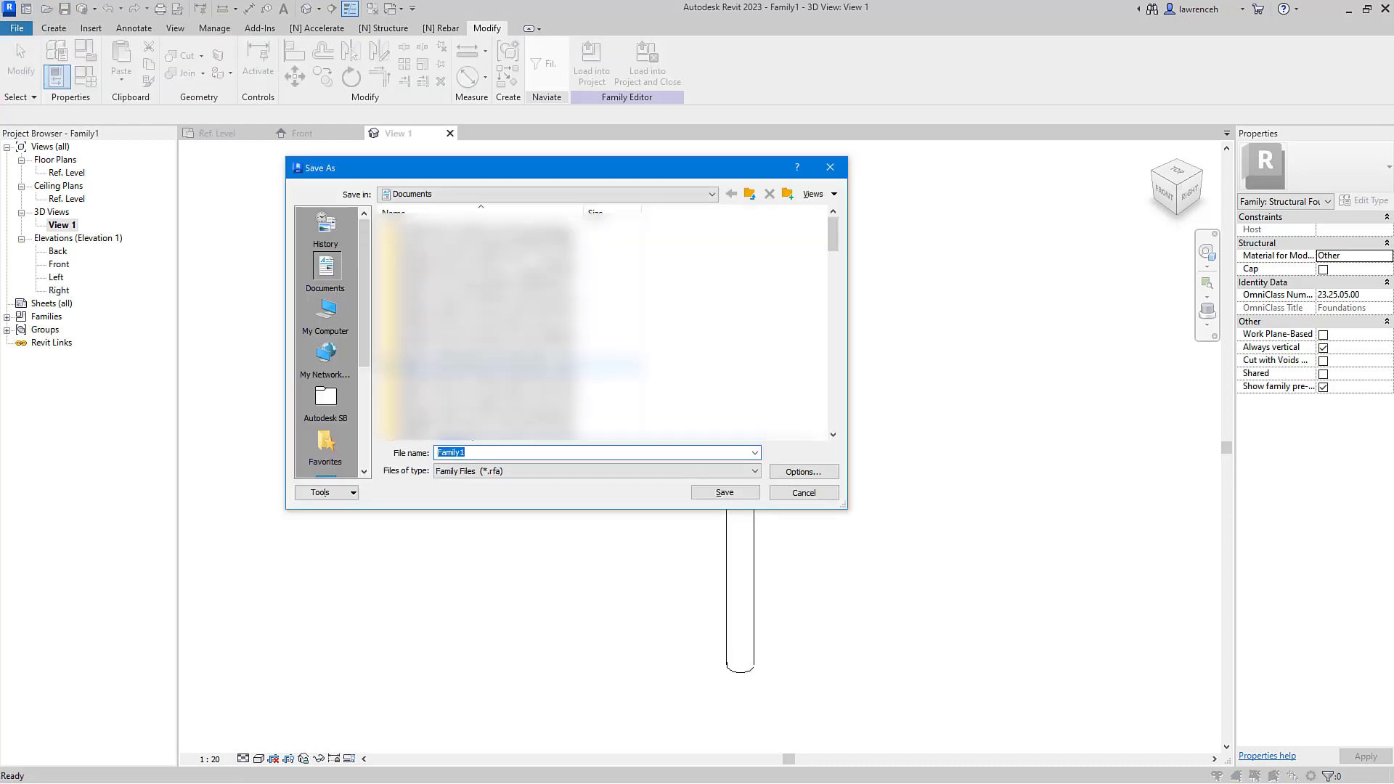
Step: Save the family to the Desktop with the file name Concrete Pile
{"action": "scroll", "coordinate": [338, 330], "scroll_direction": "down", "scroll_amount": 3}
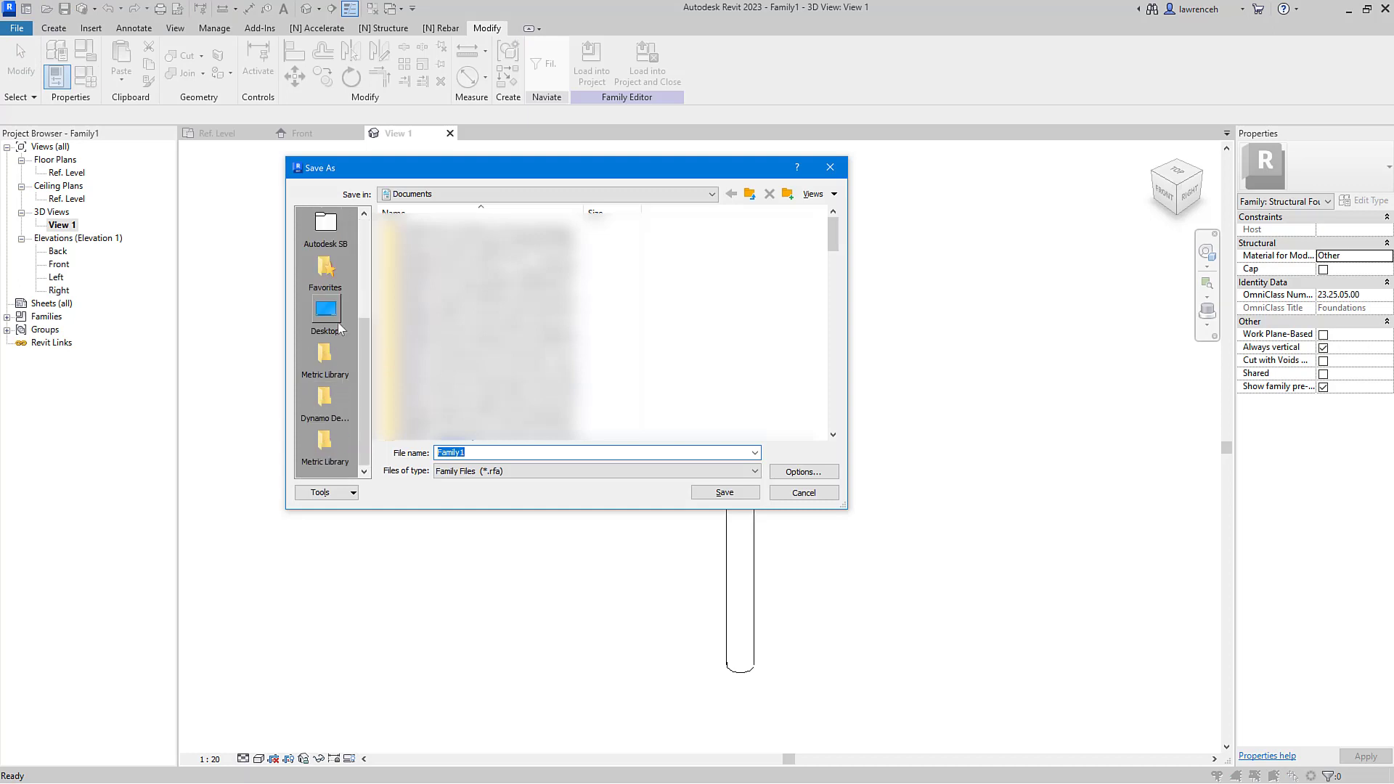
{"action": "left_click", "coordinate": [338, 330]}
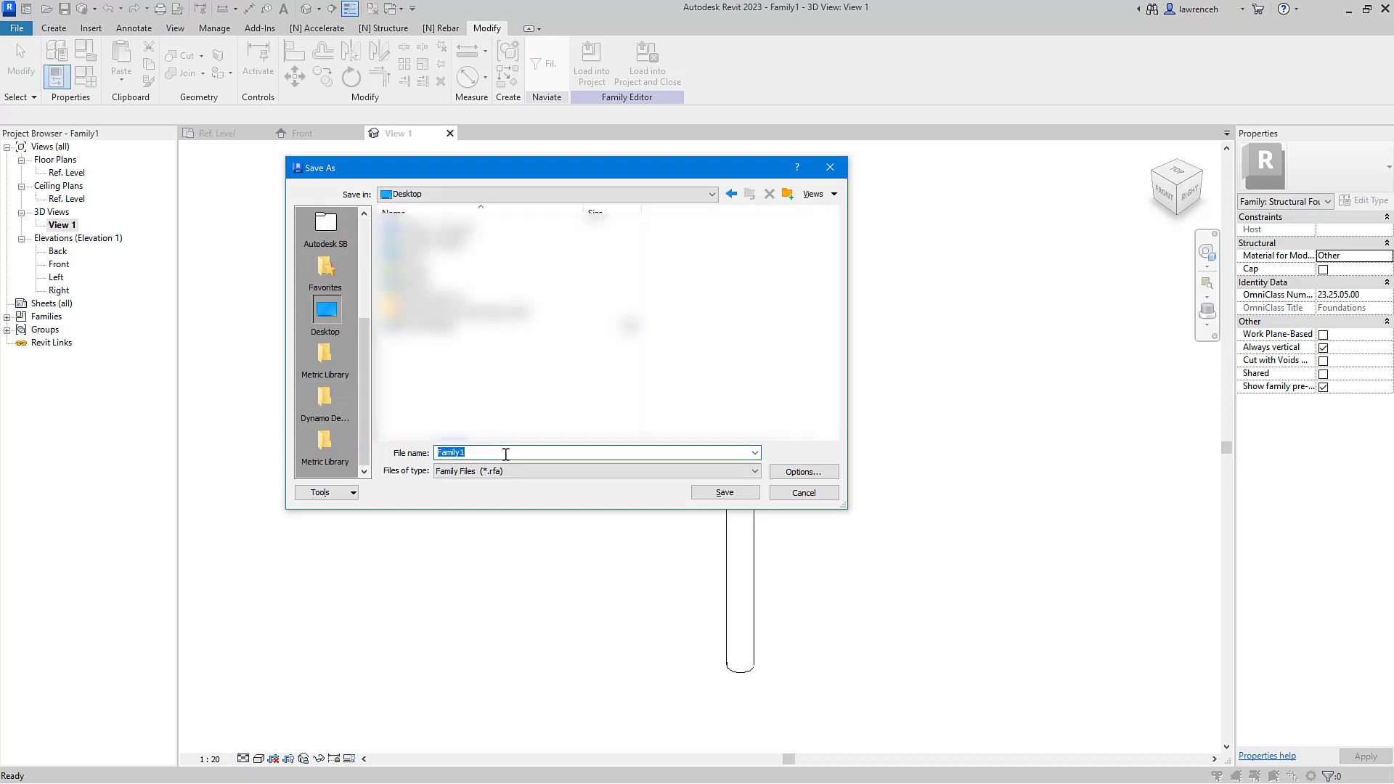
{"action": "type", "text": "Concrete Pile"}
{"action": "left_click", "coordinate": [746, 495]}
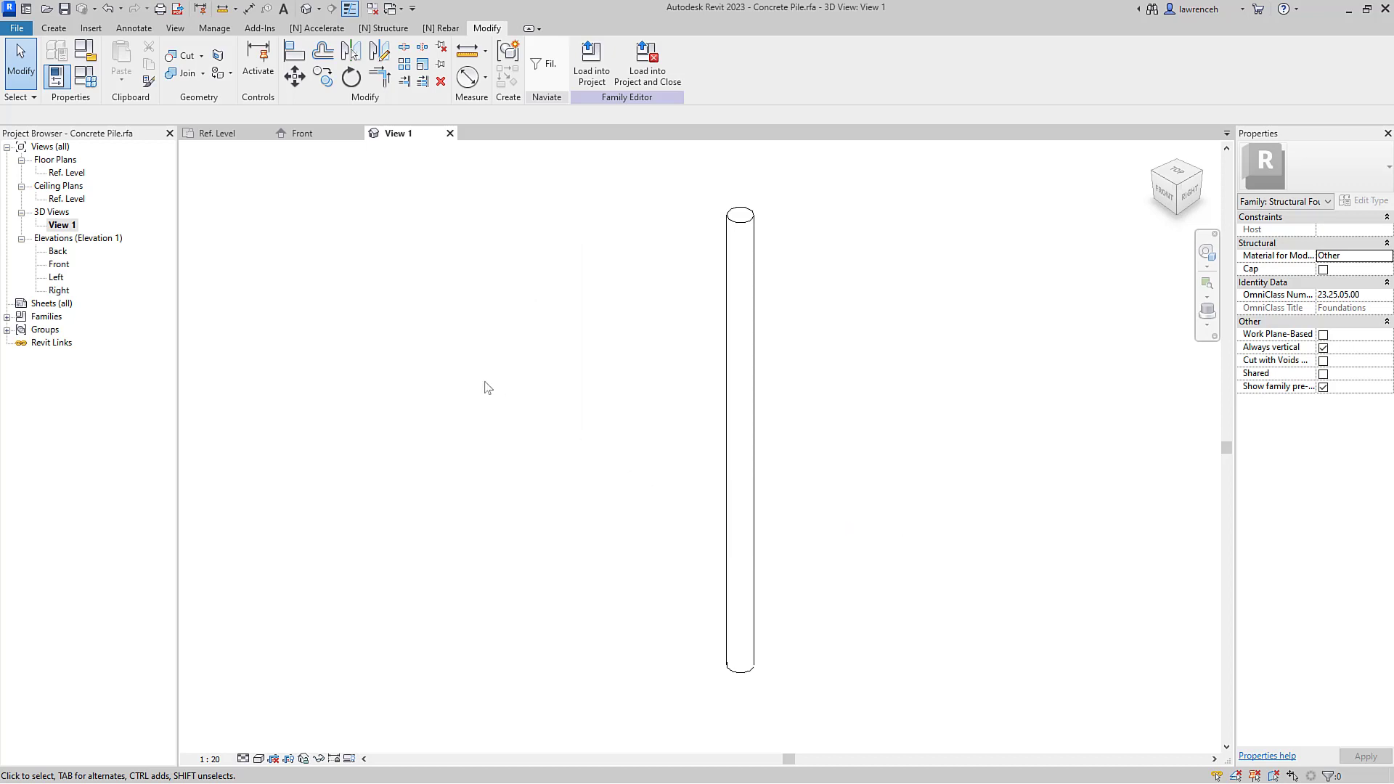
Step: Create a new project based on the Structural Template
{"action": "left_click", "coordinate": [19, 30]}
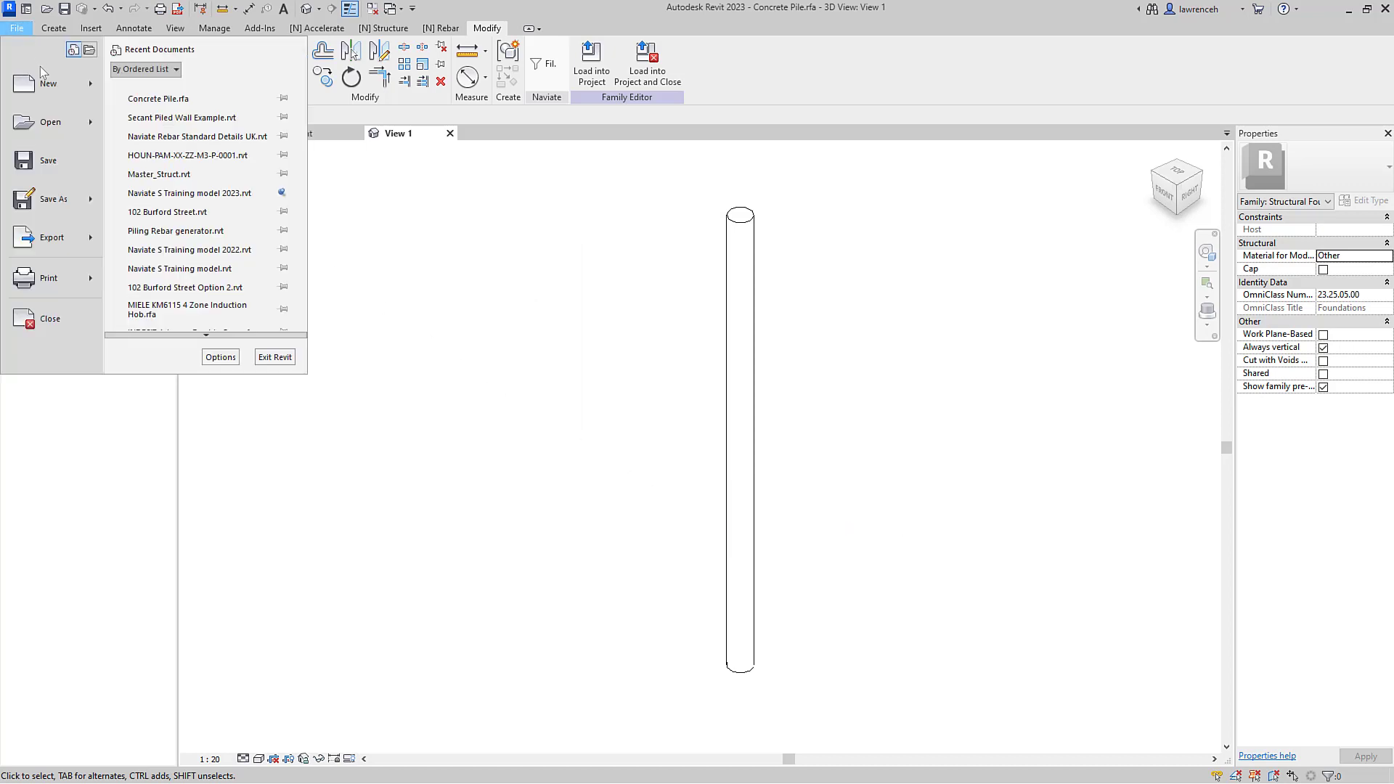
{"action": "mouse_move", "coordinate": [47, 81]}
{"action": "left_click", "coordinate": [174, 94]}
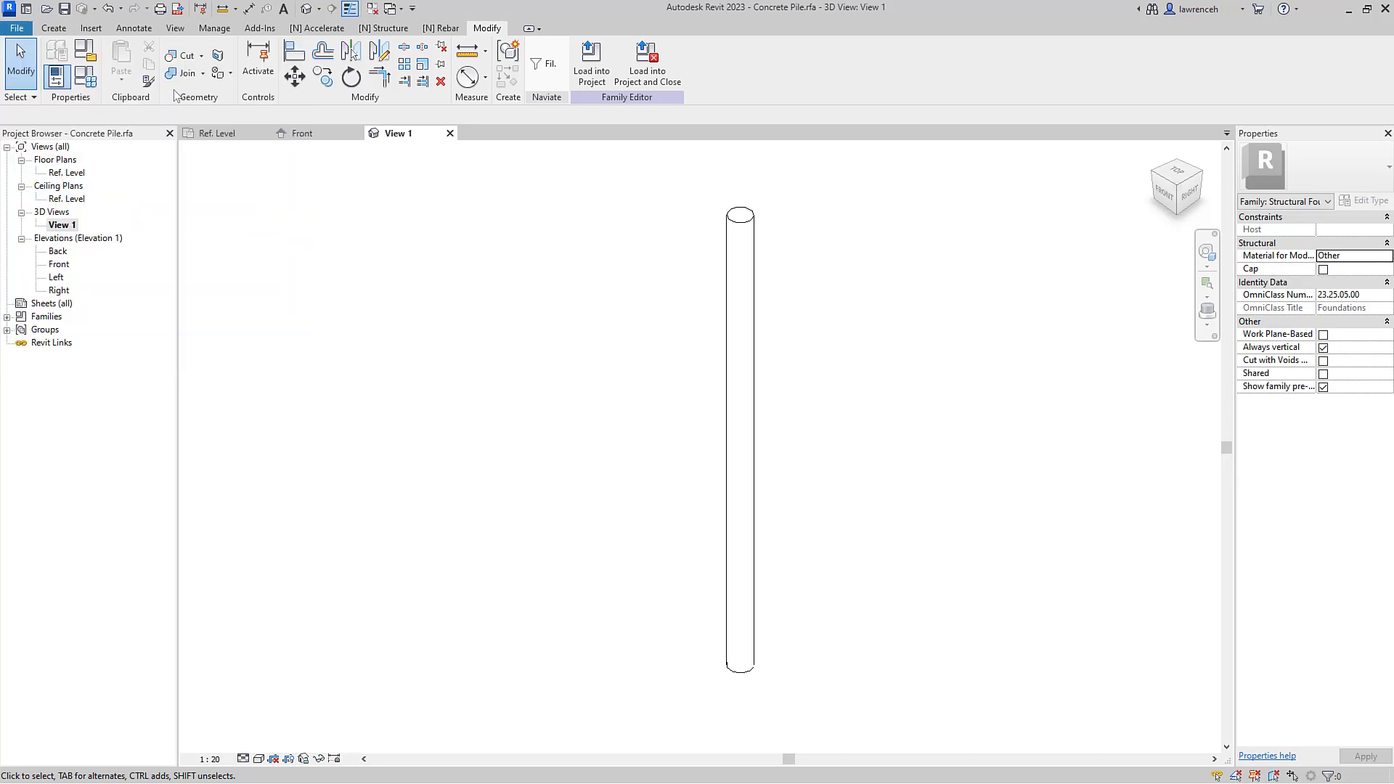
{"action": "left_click", "coordinate": [512, 226]}
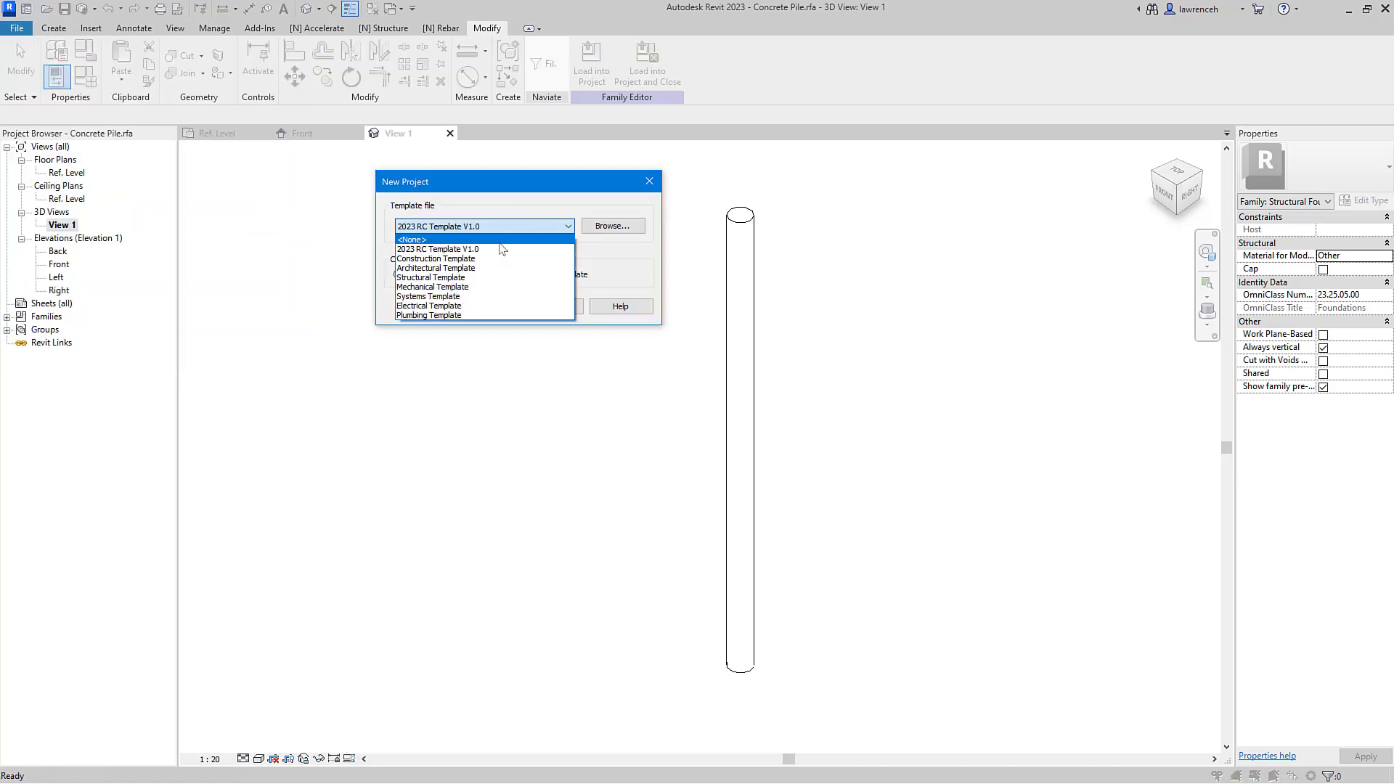
{"action": "left_click", "coordinate": [468, 277]}
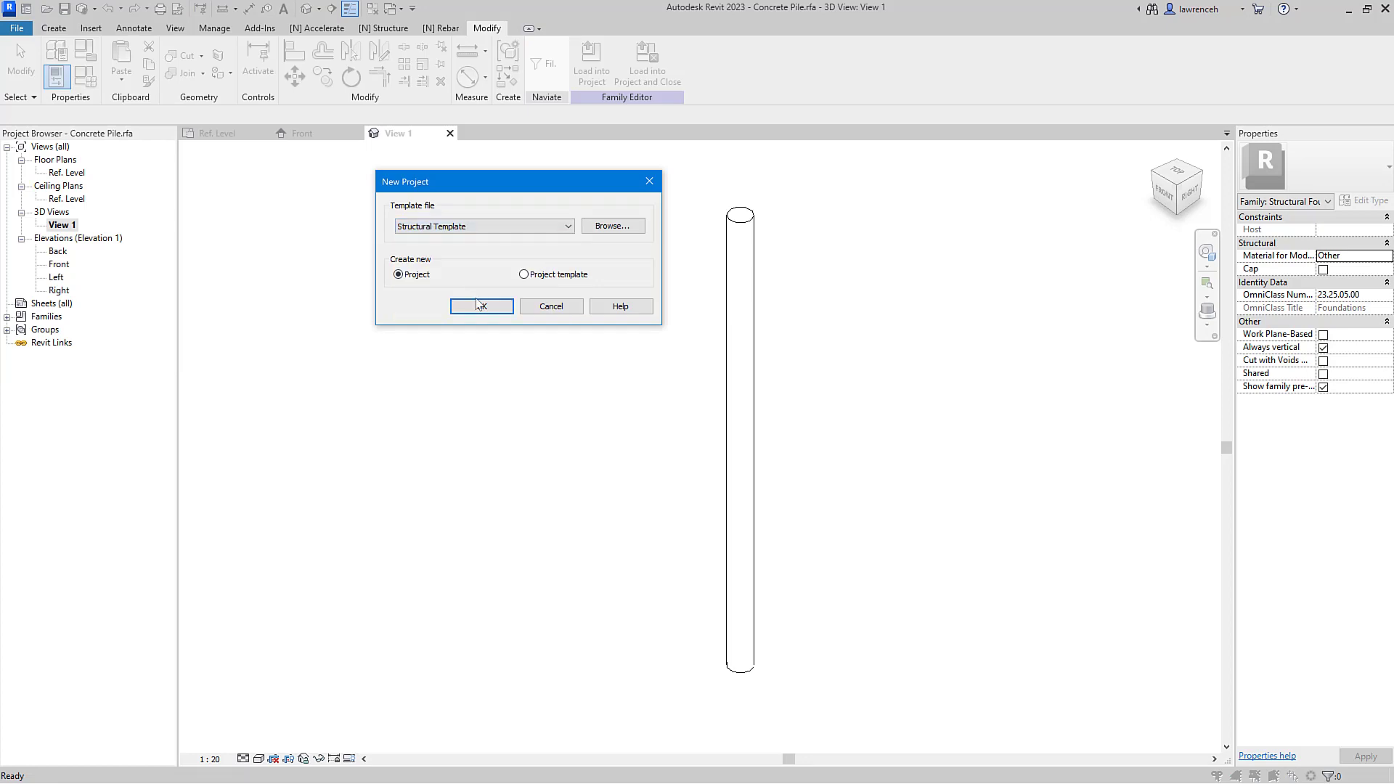
{"action": "left_click", "coordinate": [478, 304]}
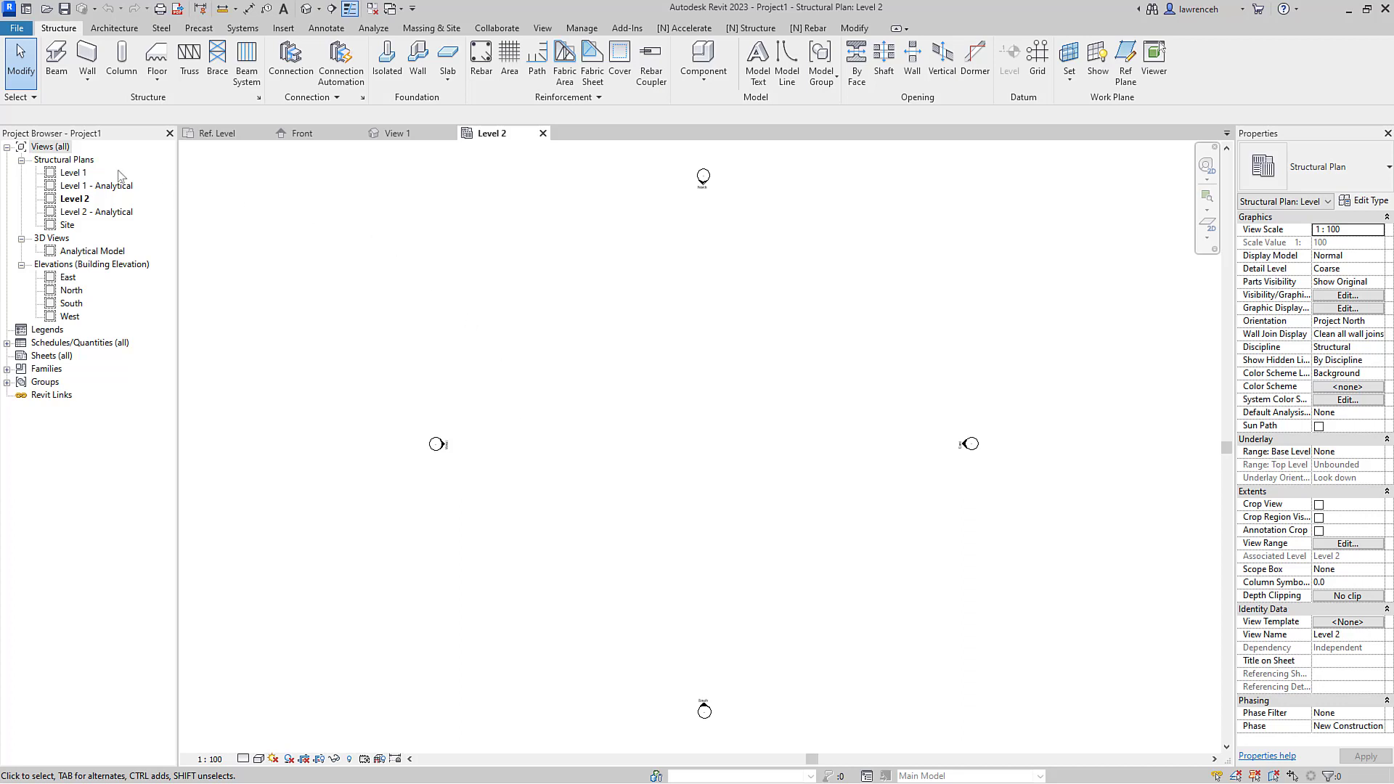
Step: On the Level 1 structural plan, draw three chained model lines: a vertical about 17 m long, a diagonal up to the right, and a horizontal
{"action": "double_click", "coordinate": [72, 173]}
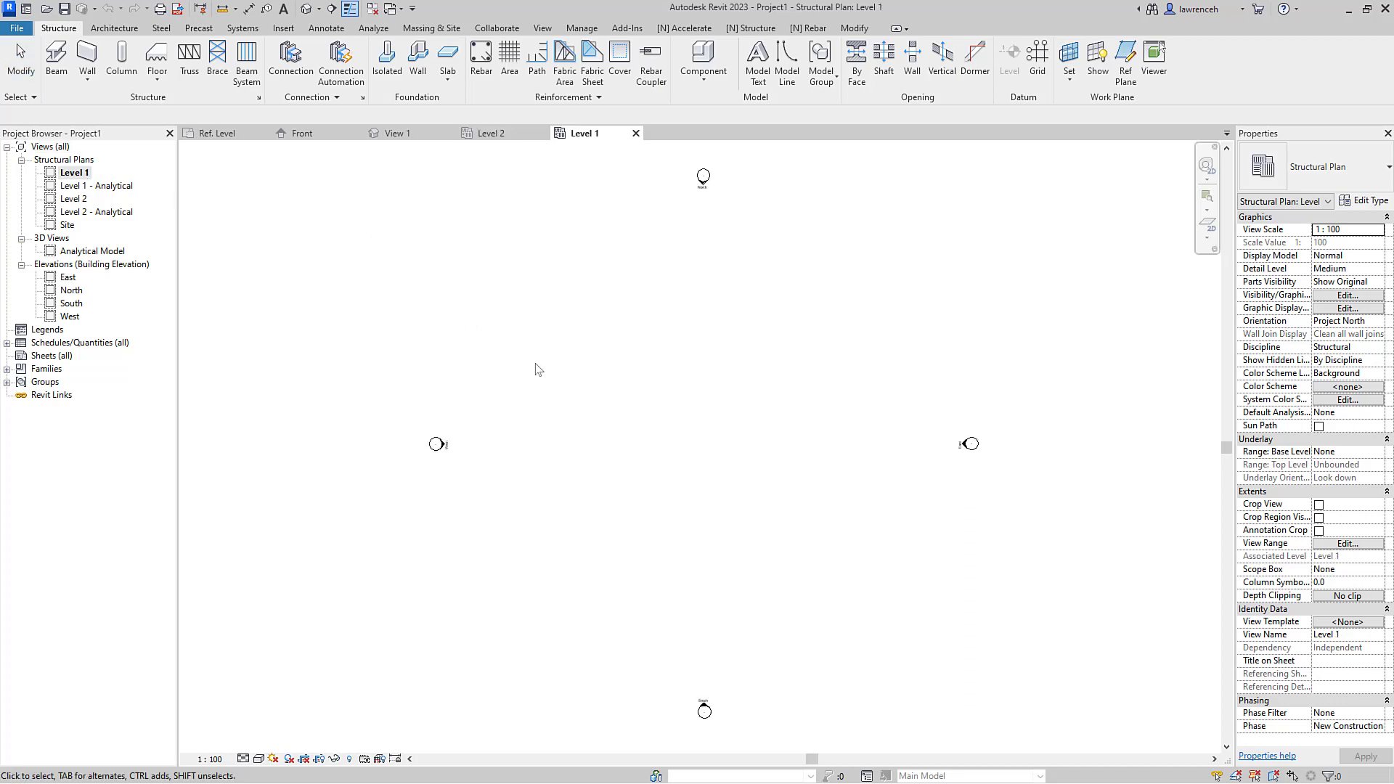
{"action": "left_click", "coordinate": [788, 73]}
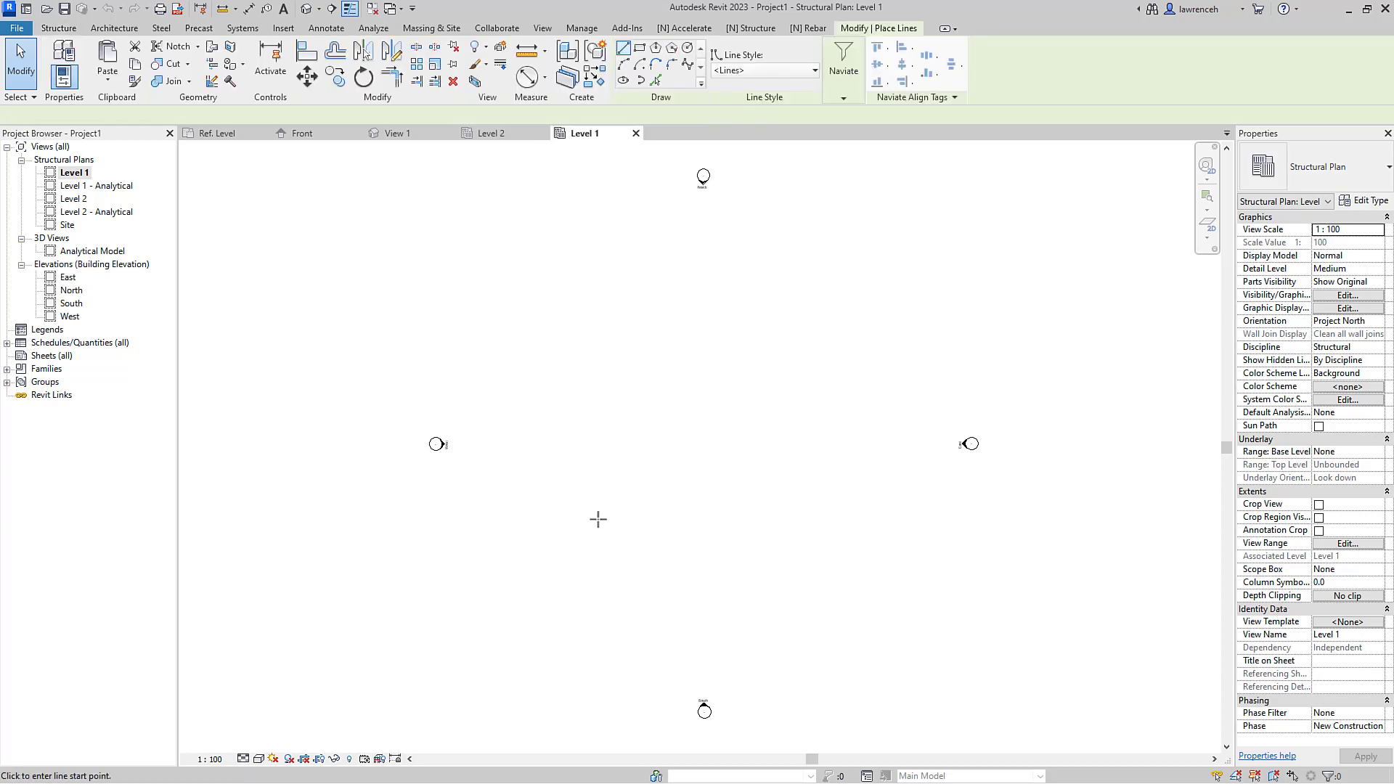
{"action": "left_click", "coordinate": [556, 589]}
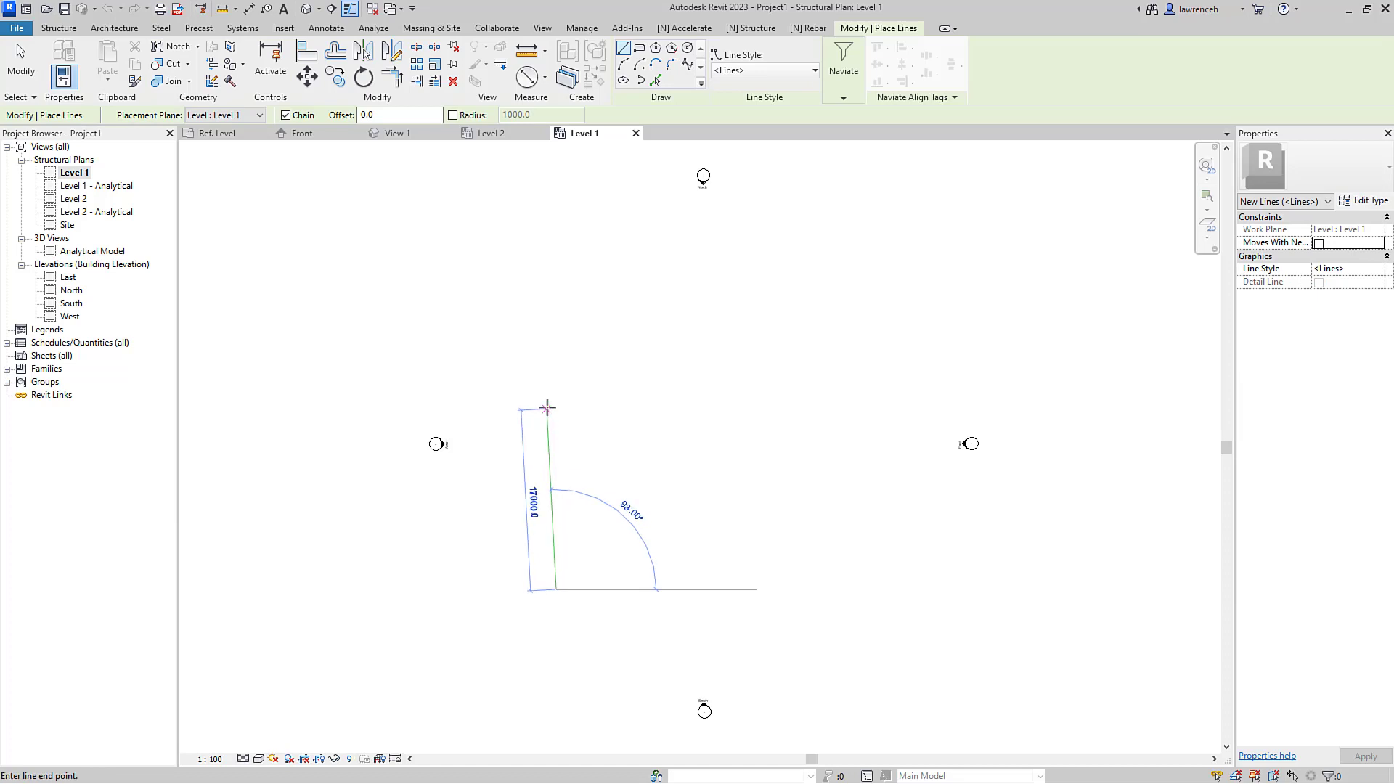
{"action": "left_click", "coordinate": [557, 406]}
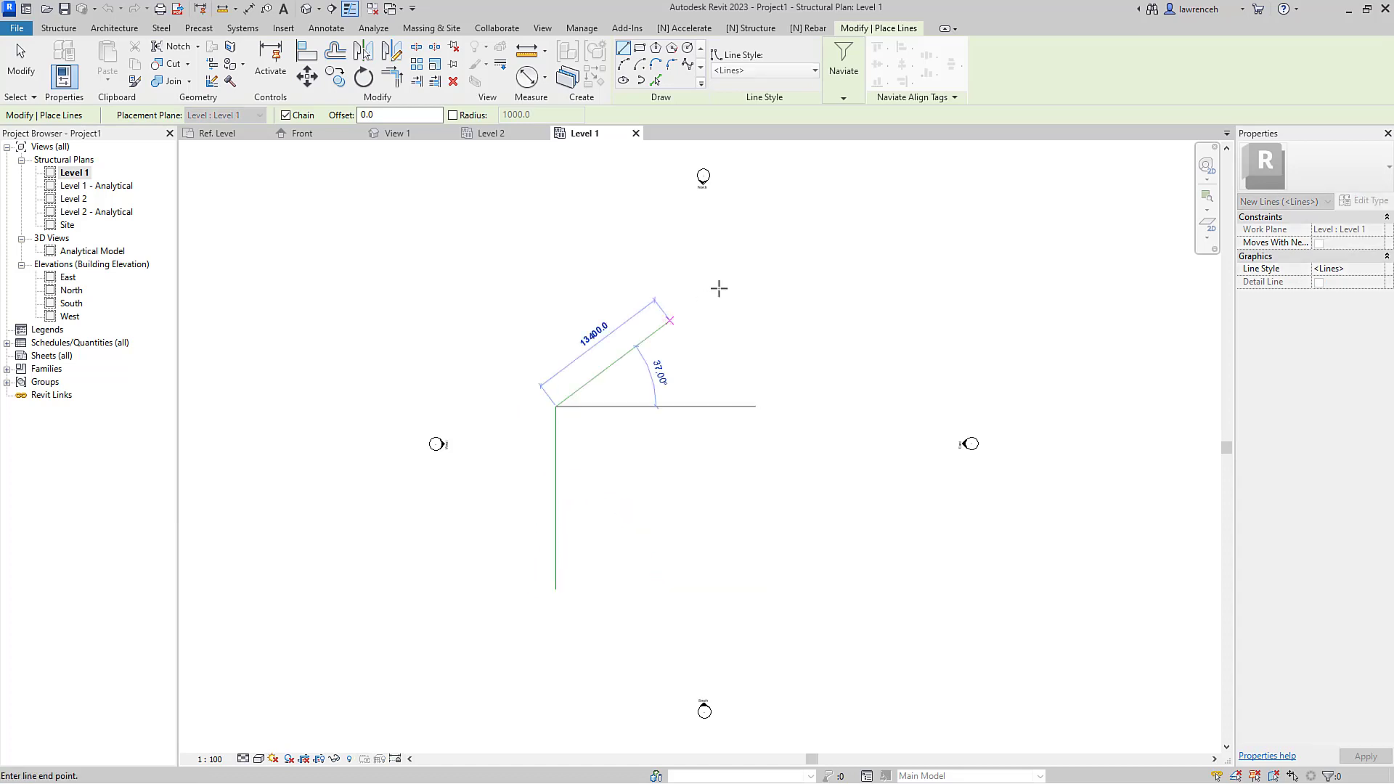
{"action": "left_click", "coordinate": [753, 268]}
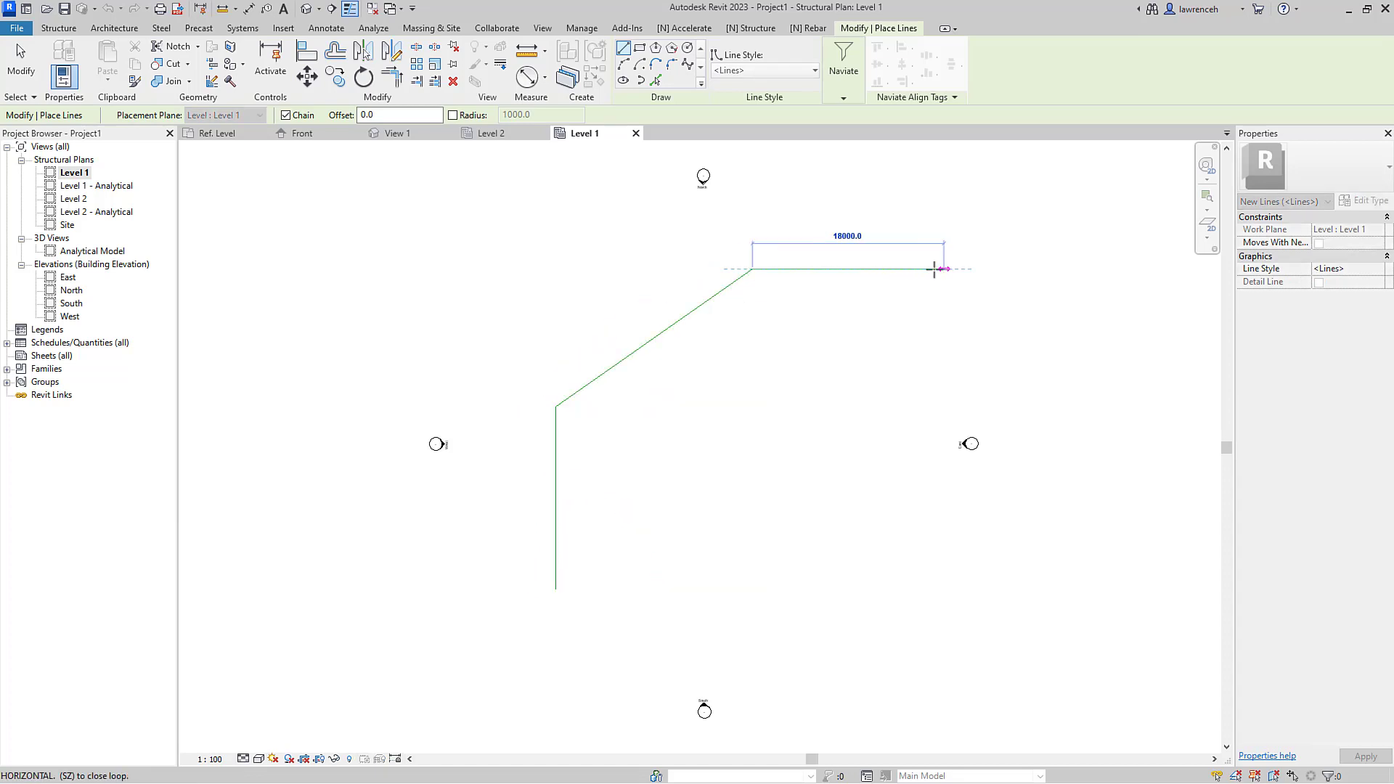
{"action": "left_click", "coordinate": [915, 268]}
{"action": "right_click", "coordinate": [872, 316]}
{"action": "left_click", "coordinate": [906, 326]}
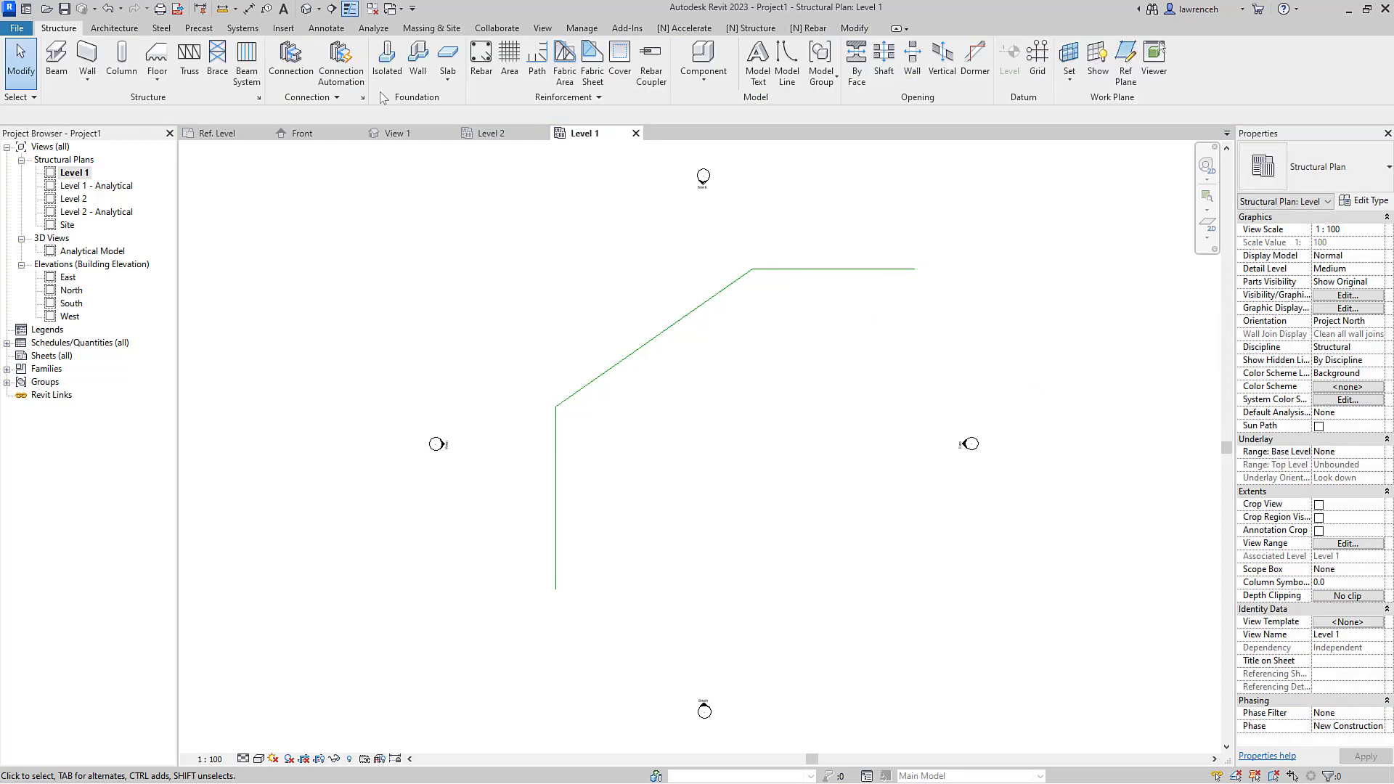
Step: Load the Concrete Pile family from the Desktop as an isolated foundation
{"action": "left_click", "coordinate": [387, 61]}
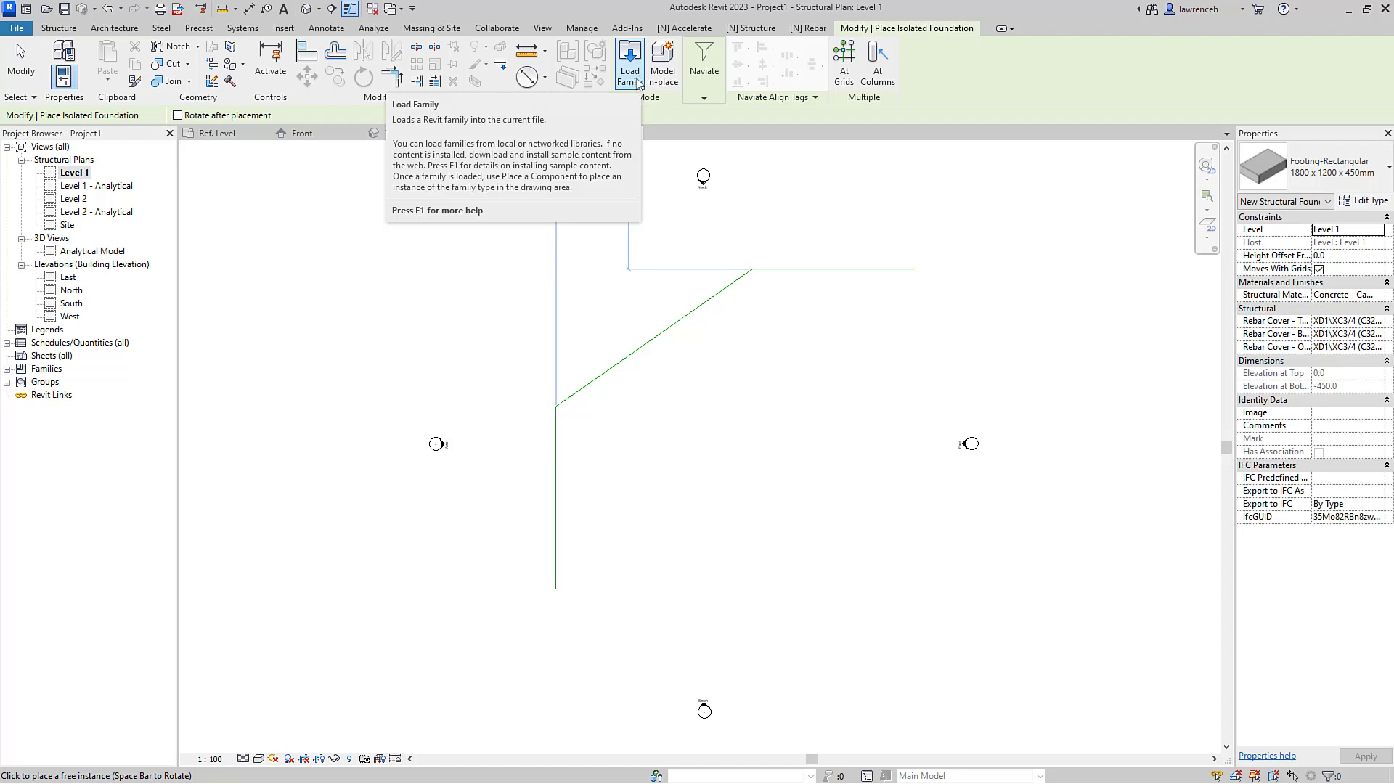
{"action": "left_click", "coordinate": [637, 79]}
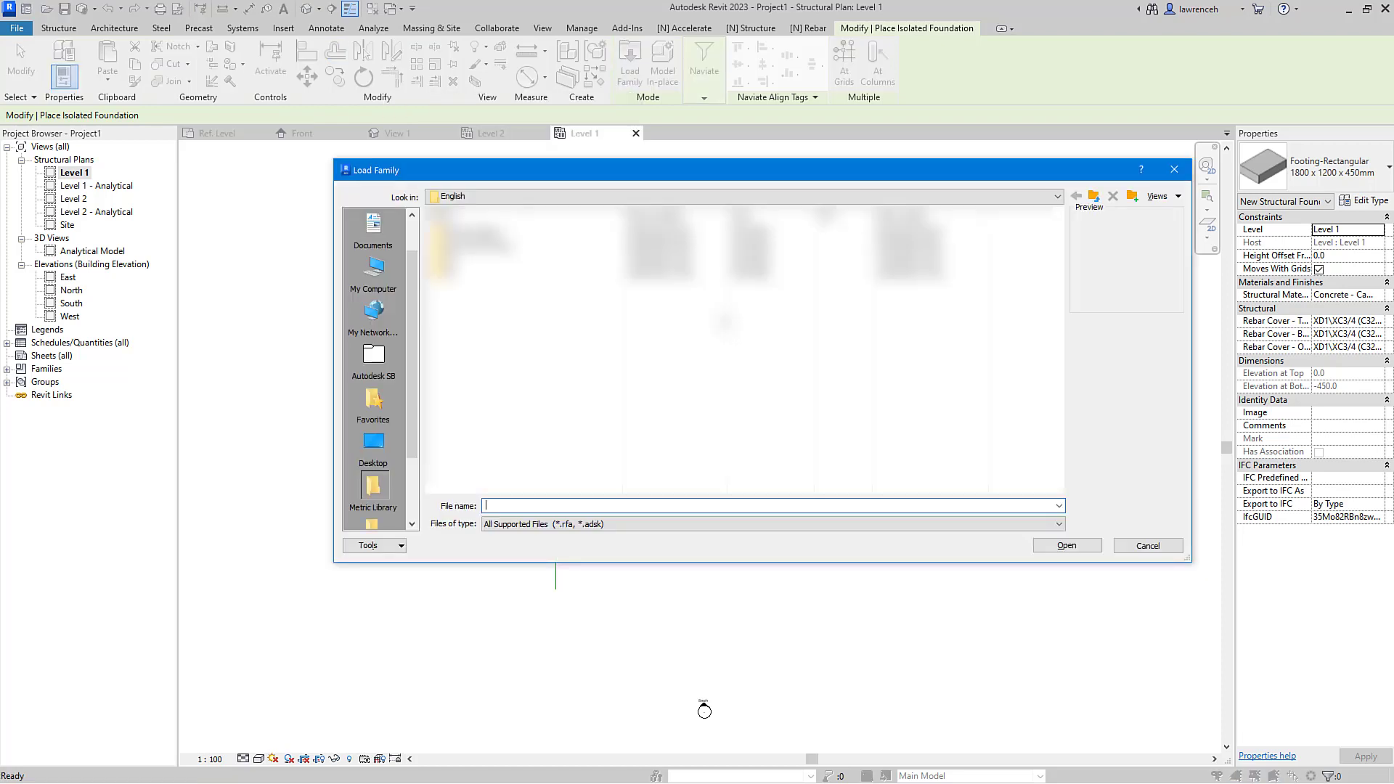
{"action": "left_click", "coordinate": [383, 436]}
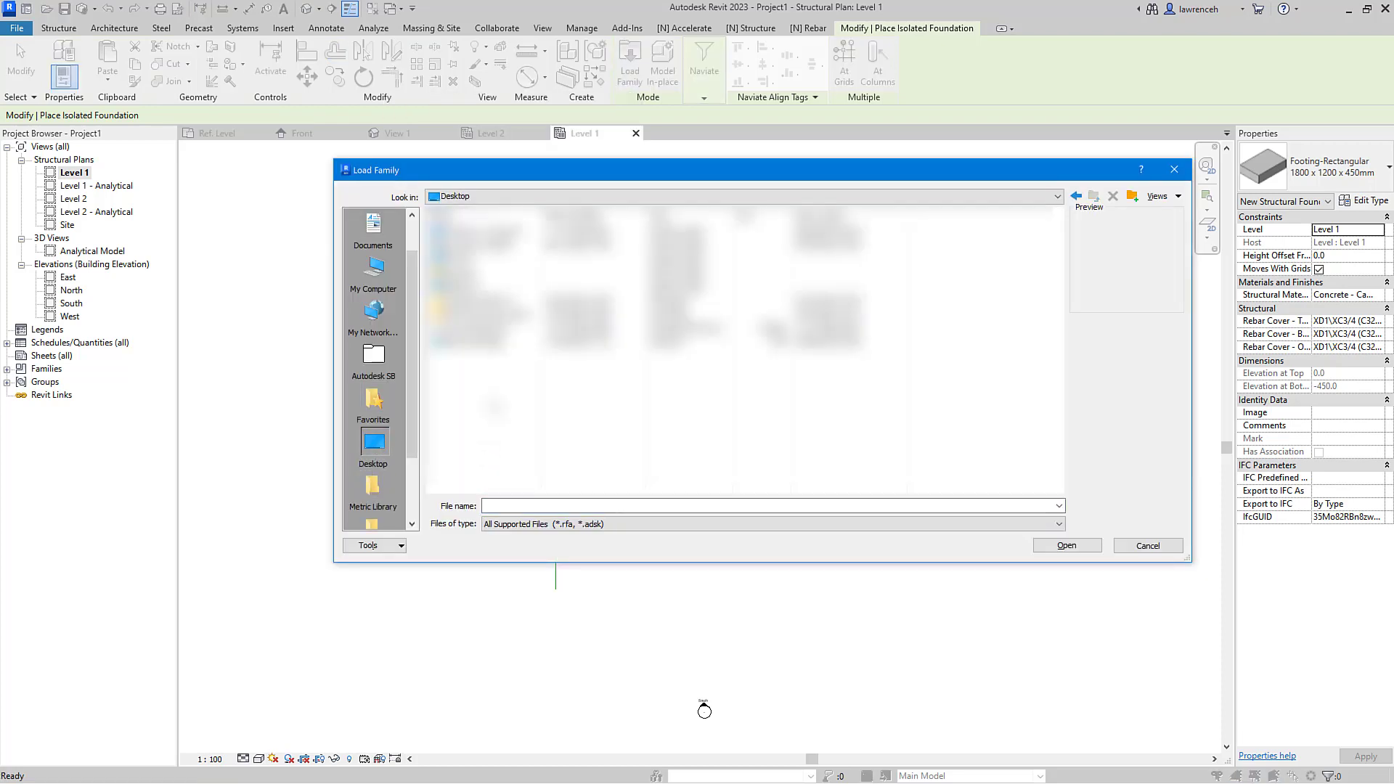
{"action": "left_click", "coordinate": [509, 328]}
{"action": "left_click", "coordinate": [1066, 545]}
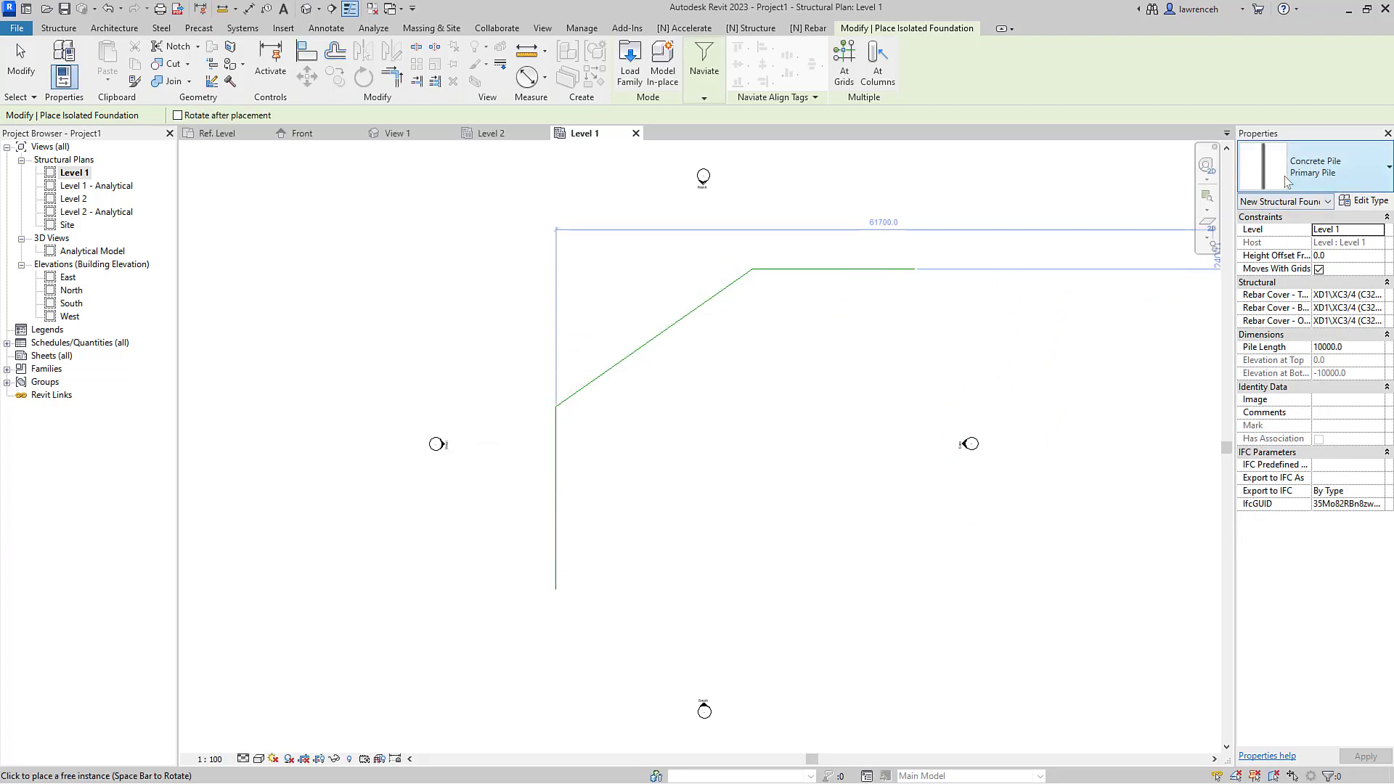
Step: Place two Primary Piles on the vertical line, one at its lower end and one about 700 mm above it
{"action": "left_click", "coordinate": [1342, 167]}
{"action": "left_click", "coordinate": [1349, 167]}
{"action": "left_click", "coordinate": [1357, 166]}
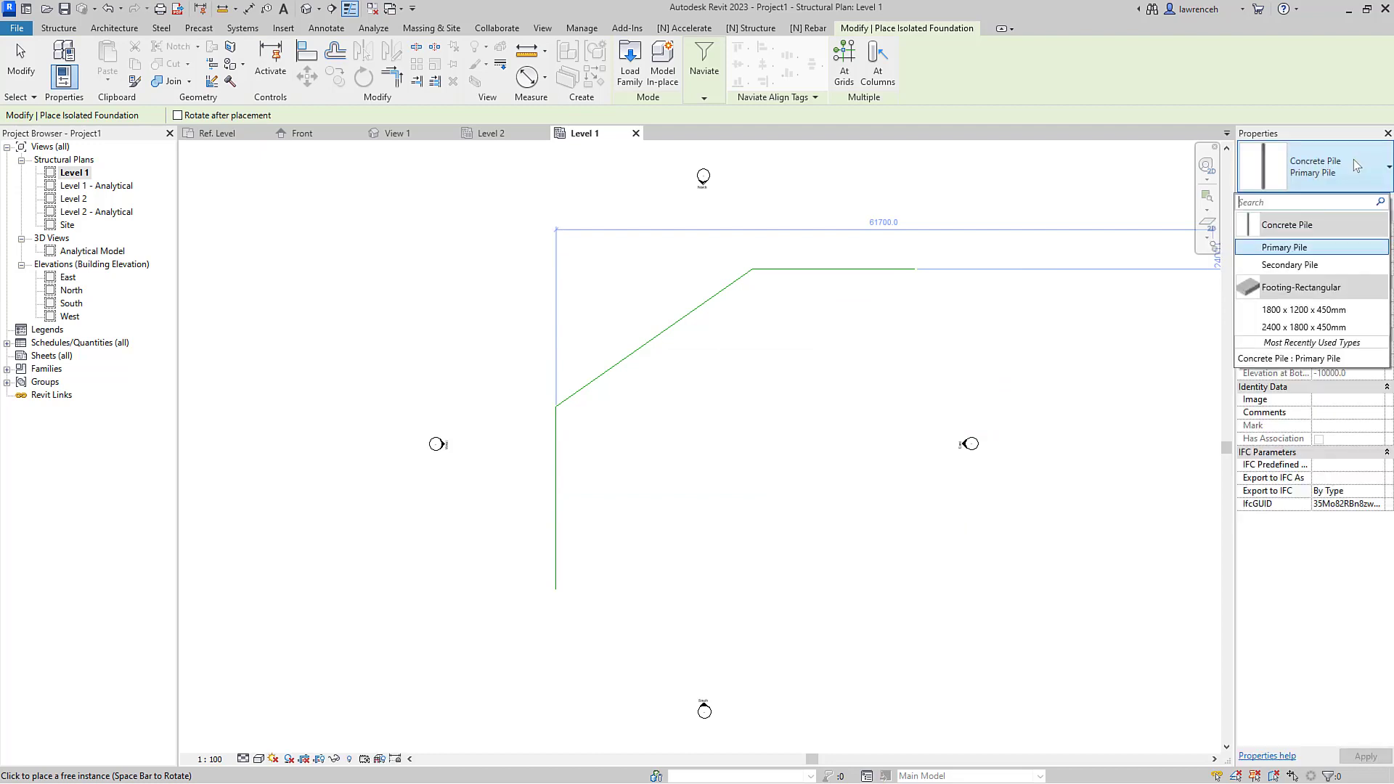
{"action": "left_click", "coordinate": [1285, 247]}
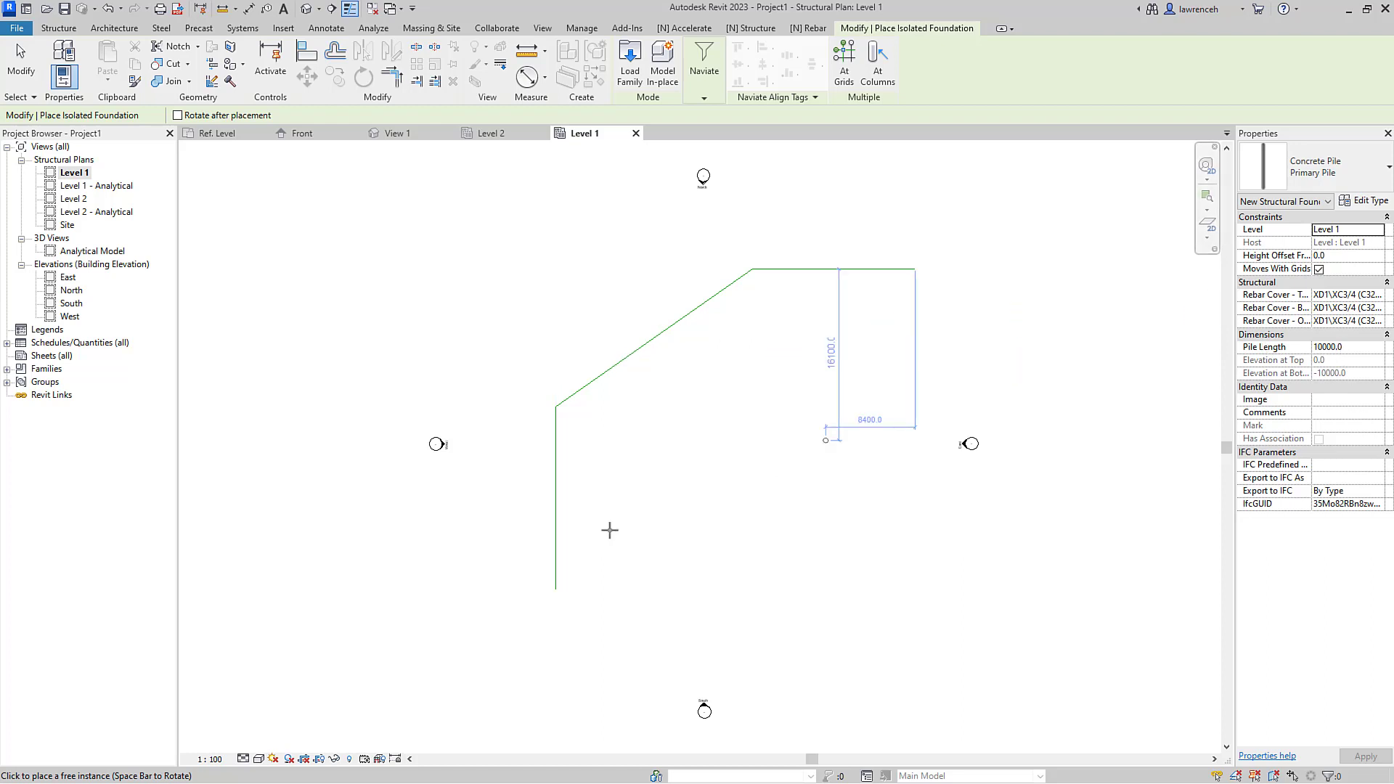
{"action": "scroll", "coordinate": [552, 581], "scroll_direction": "up", "scroll_amount": 4}
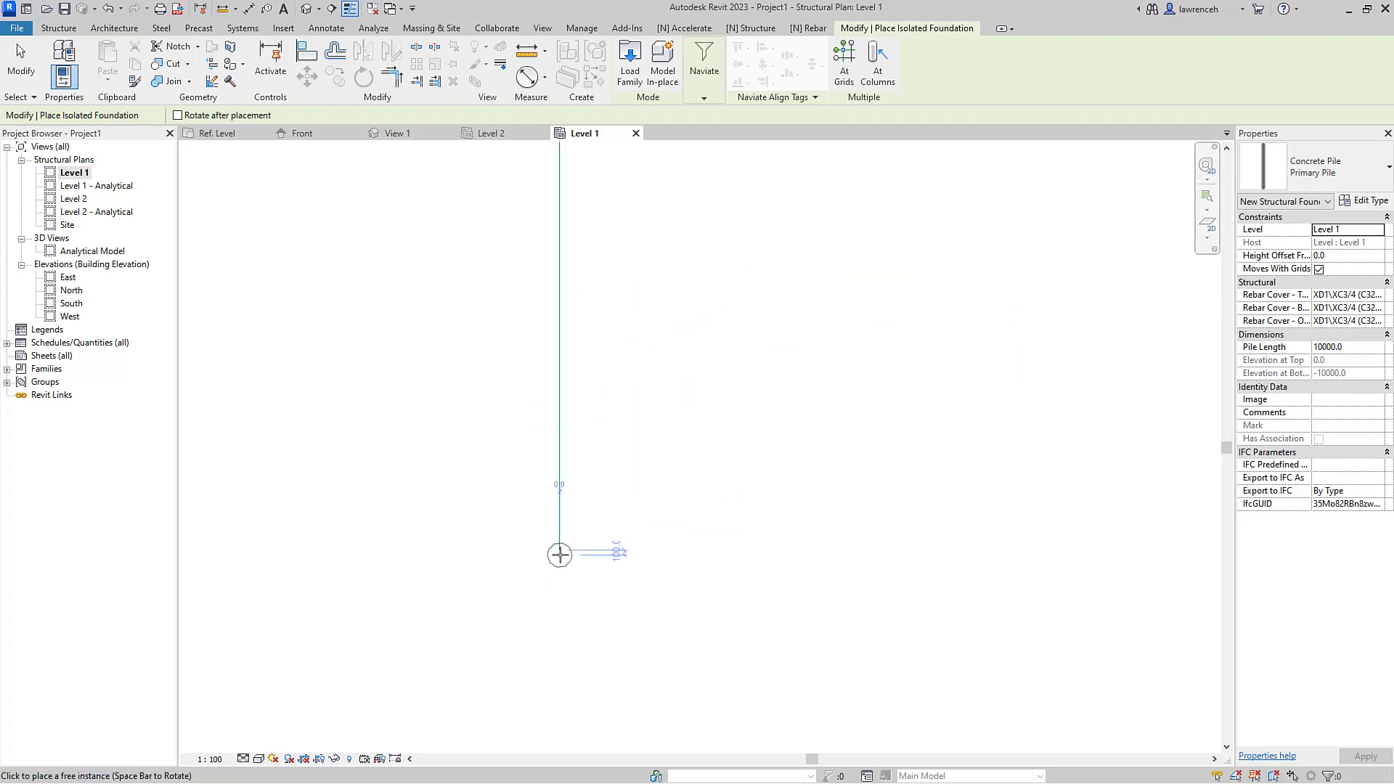
{"action": "left_click", "coordinate": [560, 551]}
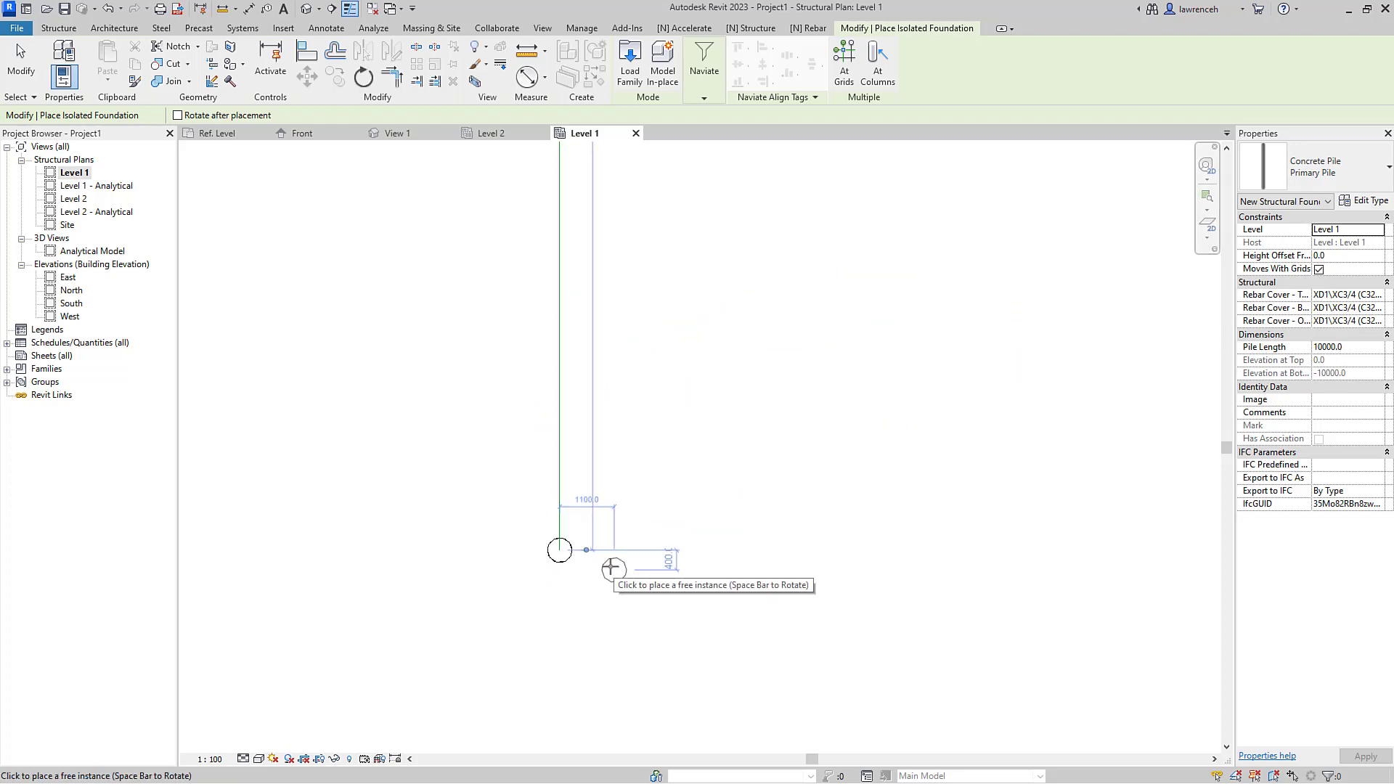
{"action": "left_click", "coordinate": [560, 515]}
{"action": "key", "text": "Escape"}
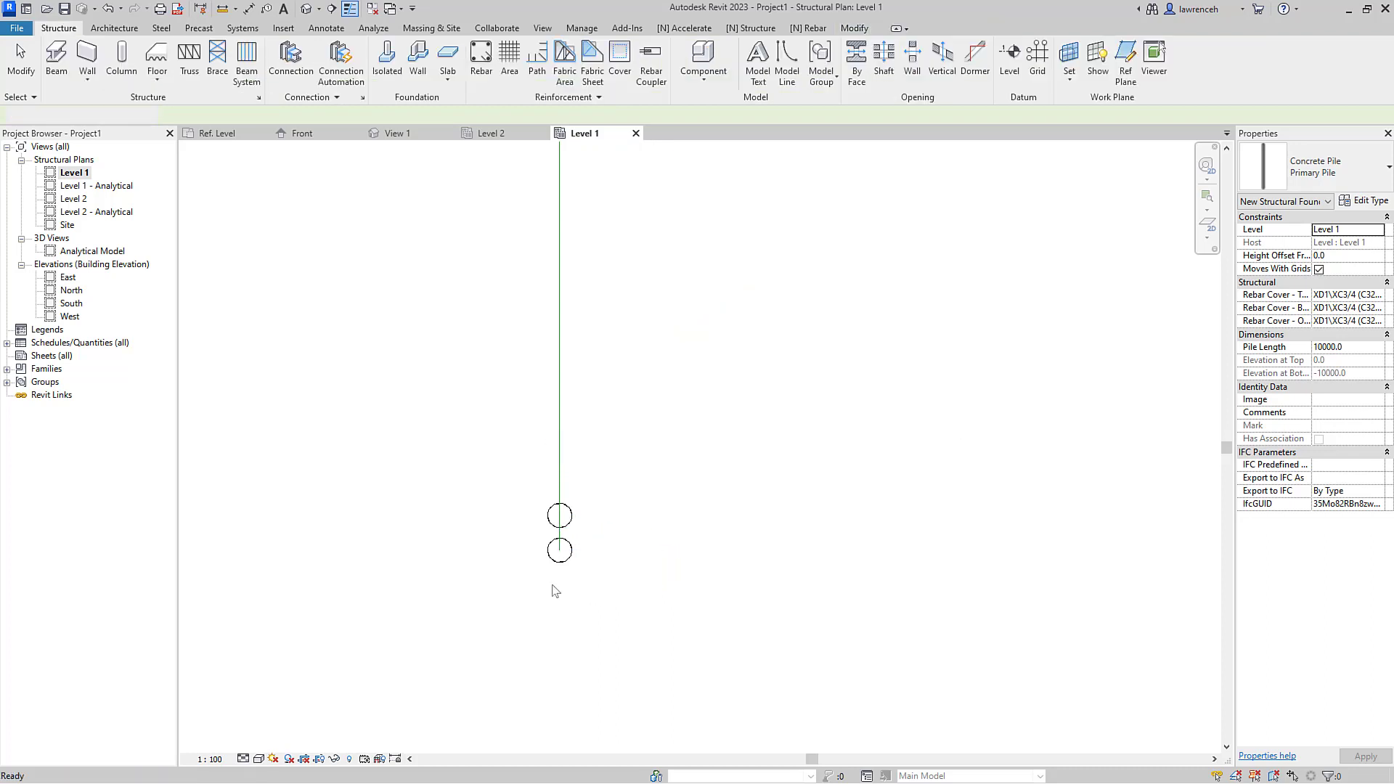
{"action": "key", "text": "Escape"}
Step: Add an aligned dimension between the centres of the two Primary Piles, placed to the right of them
{"action": "scroll", "coordinate": [556, 581], "scroll_direction": "up", "scroll_amount": 5}
{"action": "key", "text": "d"}
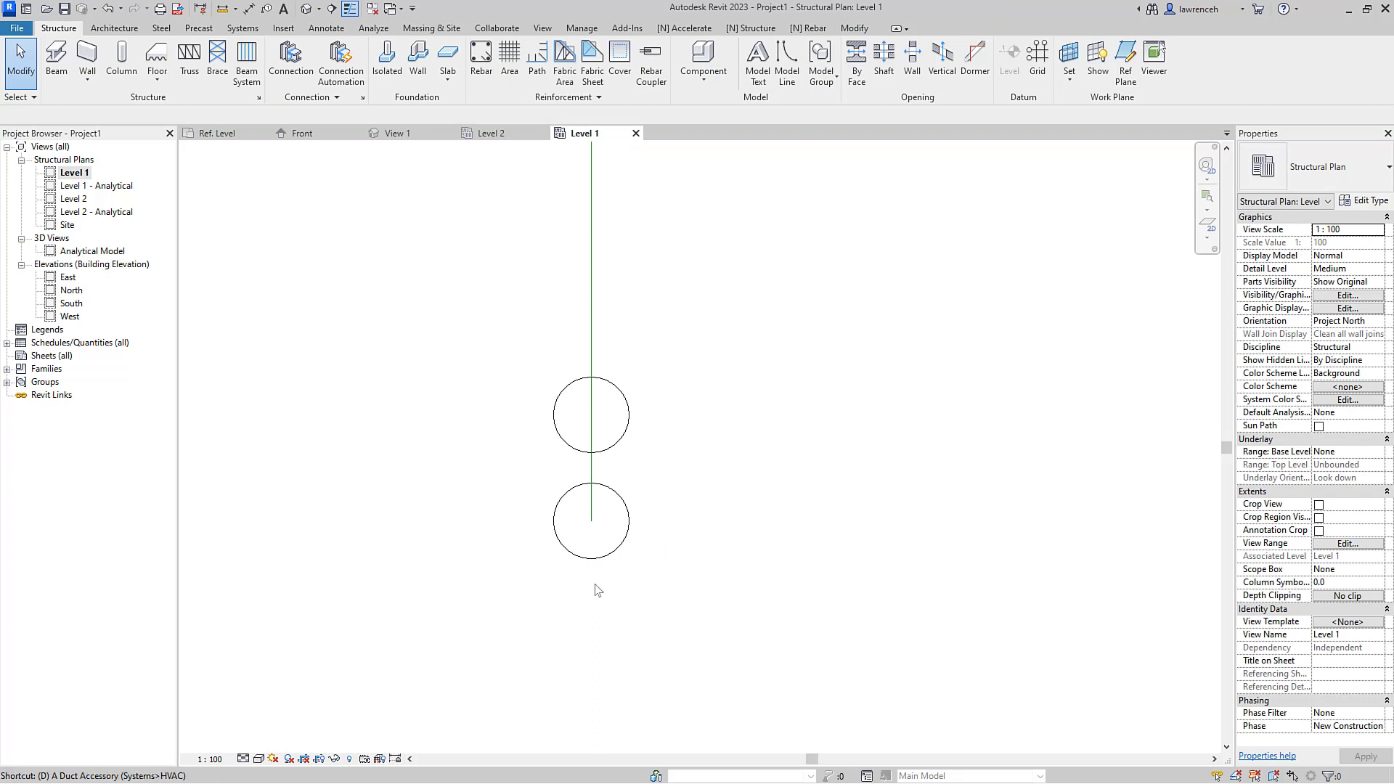
{"action": "key", "text": "i"}
{"action": "left_click", "coordinate": [617, 525]}
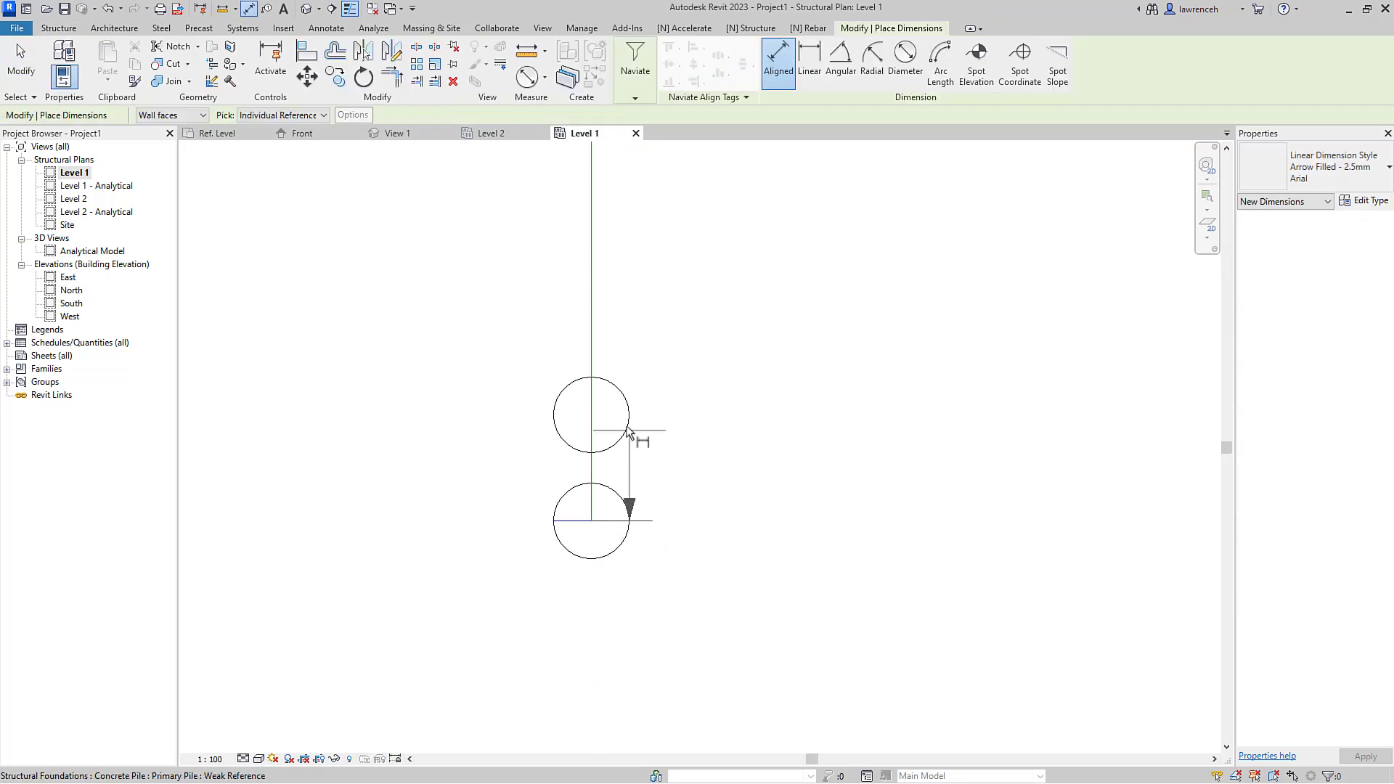
{"action": "left_click", "coordinate": [627, 431]}
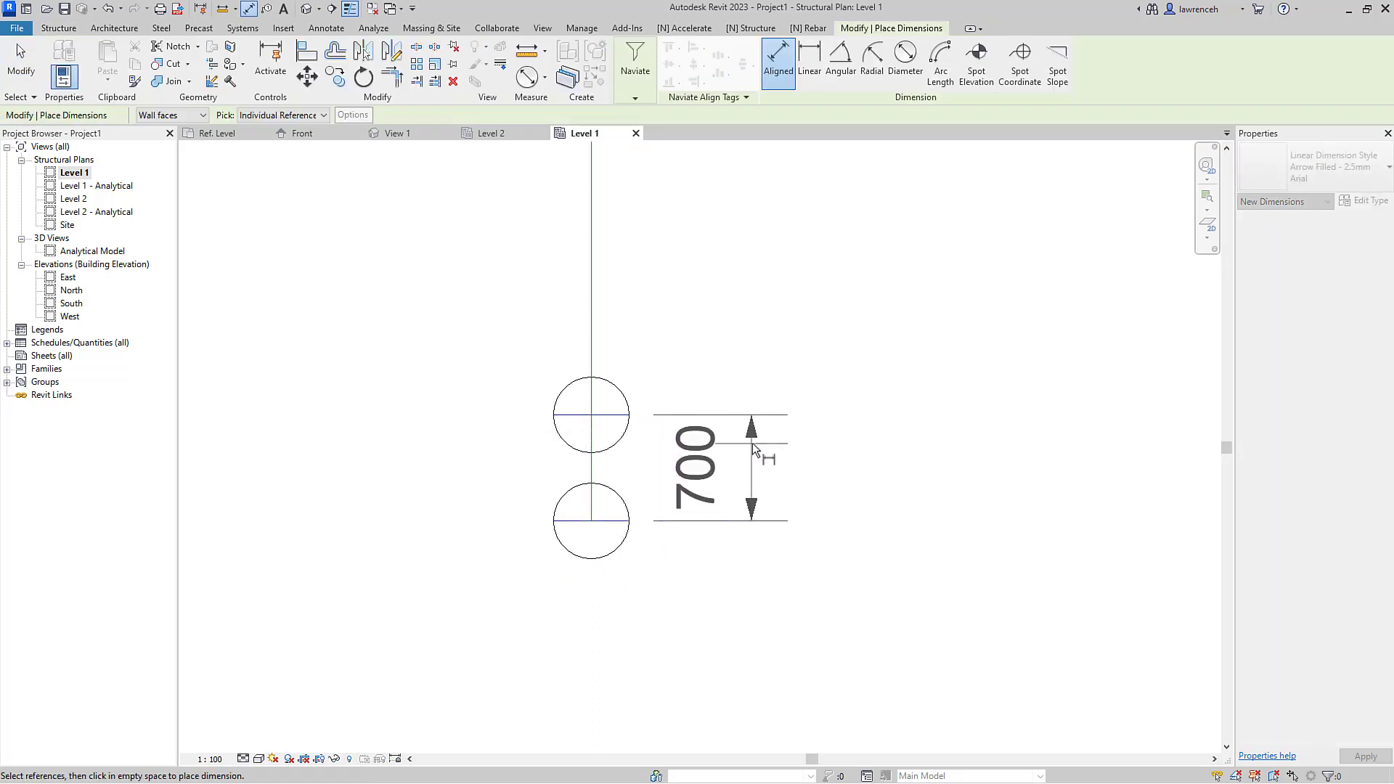
{"action": "left_click", "coordinate": [753, 450]}
{"action": "key", "text": "Escape"}
{"action": "key", "text": "Escape"}
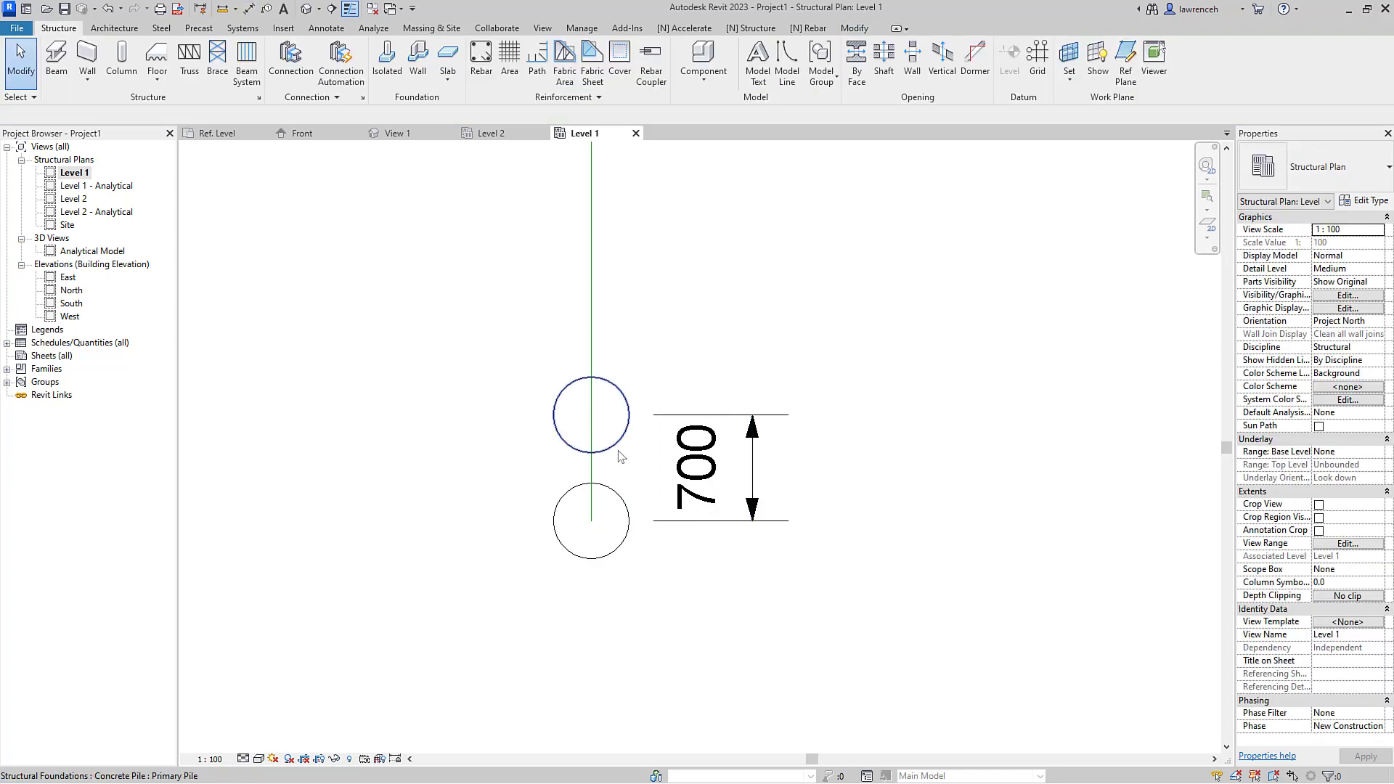
Step: Move the upper Primary Pile by setting the centre-to-centre dimension to 800 mm
{"action": "left_click", "coordinate": [621, 456]}
{"action": "left_click", "coordinate": [719, 476]}
{"action": "type", "text": "8"}
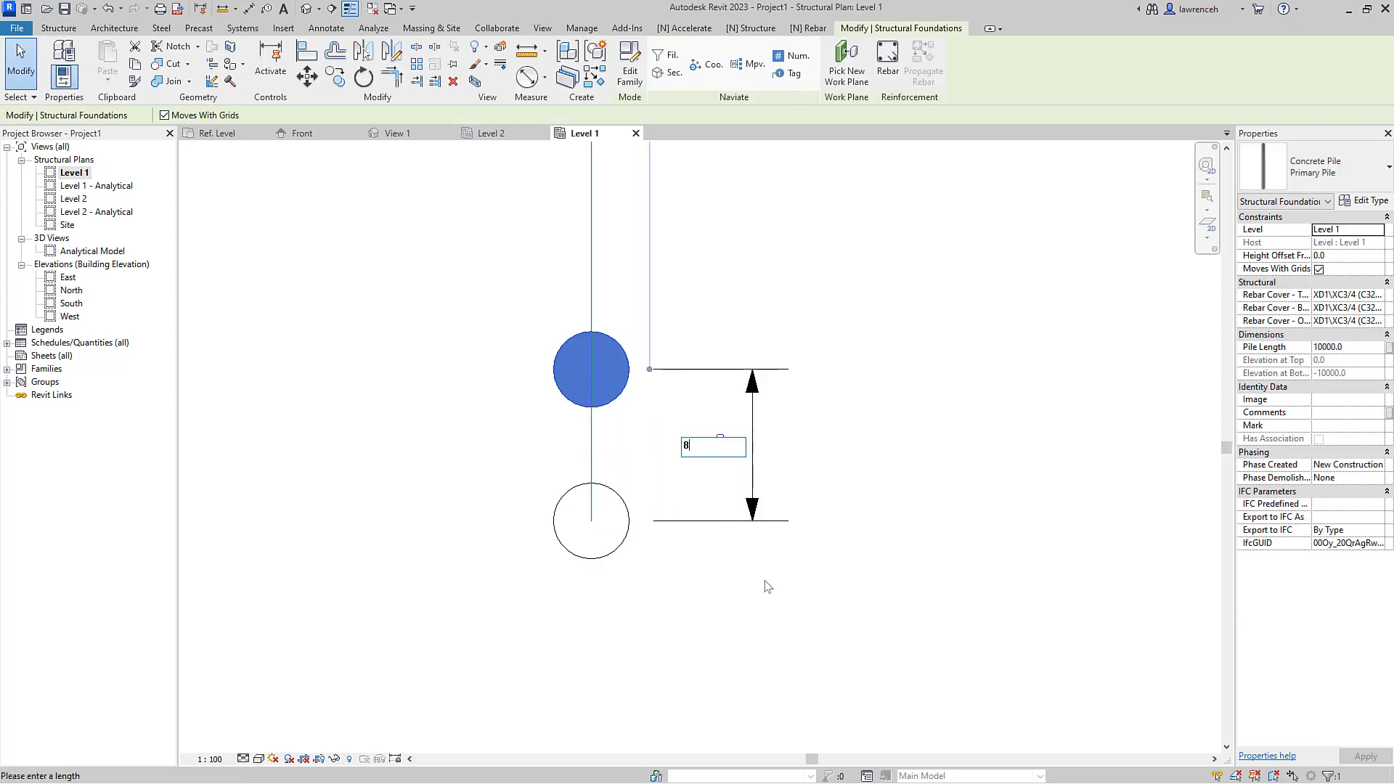
{"action": "type", "text": "00"}
{"action": "key", "text": "Return"}
{"action": "left_click", "coordinate": [949, 441]}
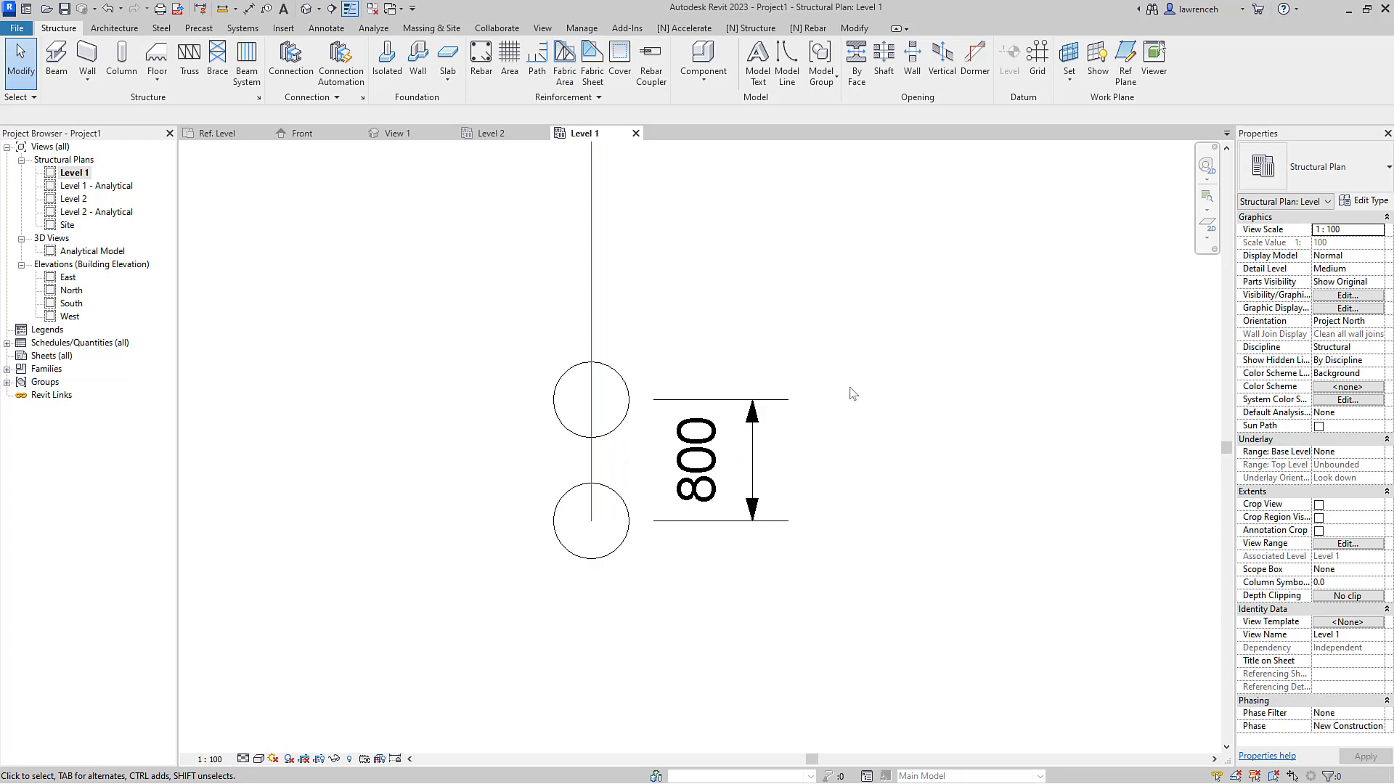
Step: Place a Secondary Pile on the vertical line, between the two Primary Piles
{"action": "left_click", "coordinate": [387, 58]}
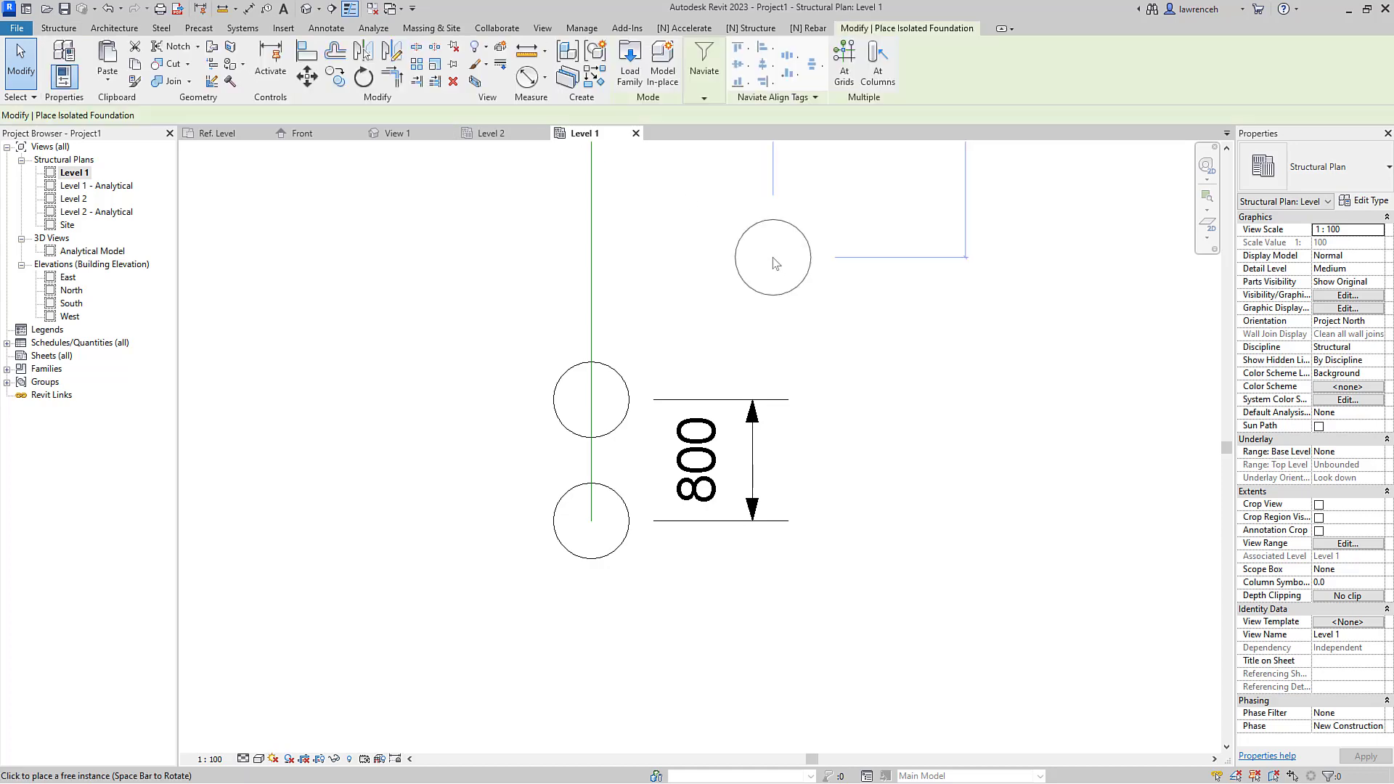
{"action": "left_click", "coordinate": [1317, 171]}
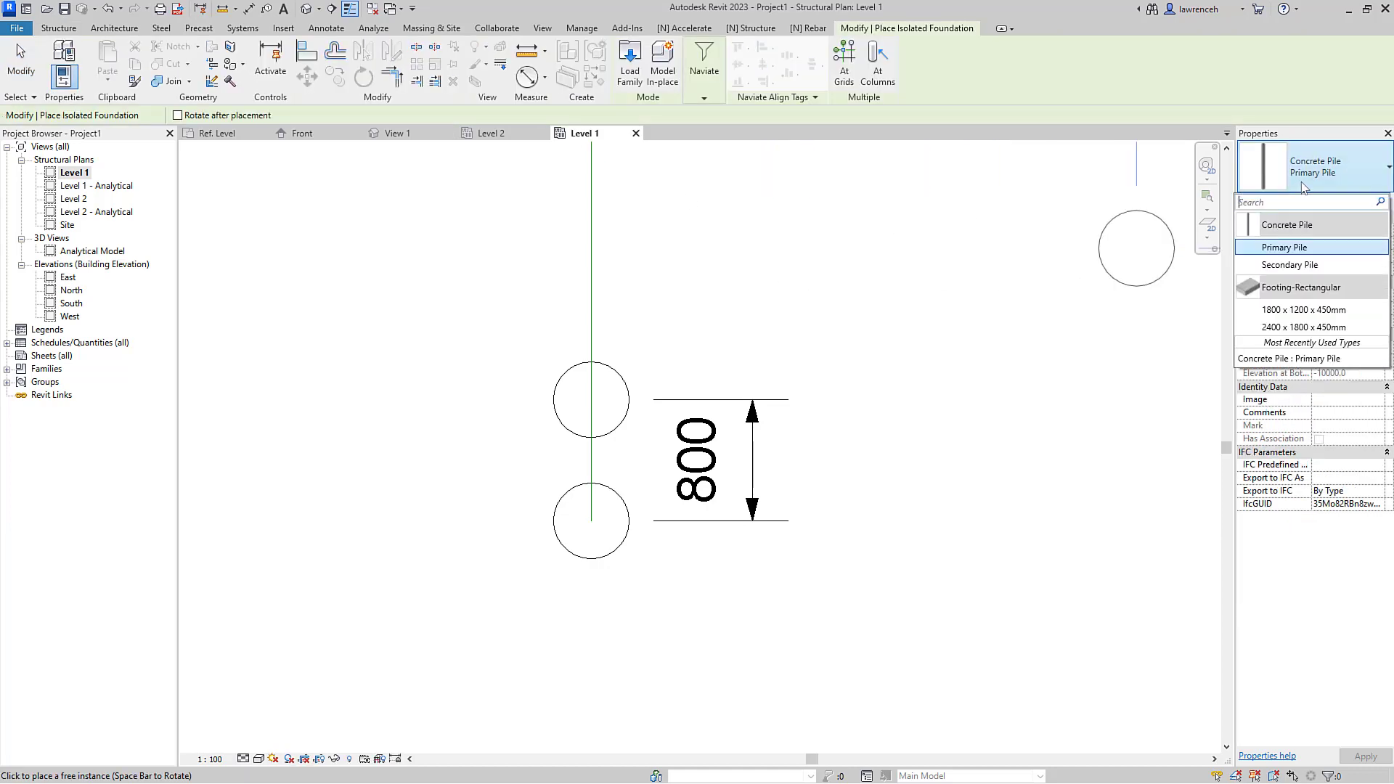
{"action": "left_click", "coordinate": [1289, 265]}
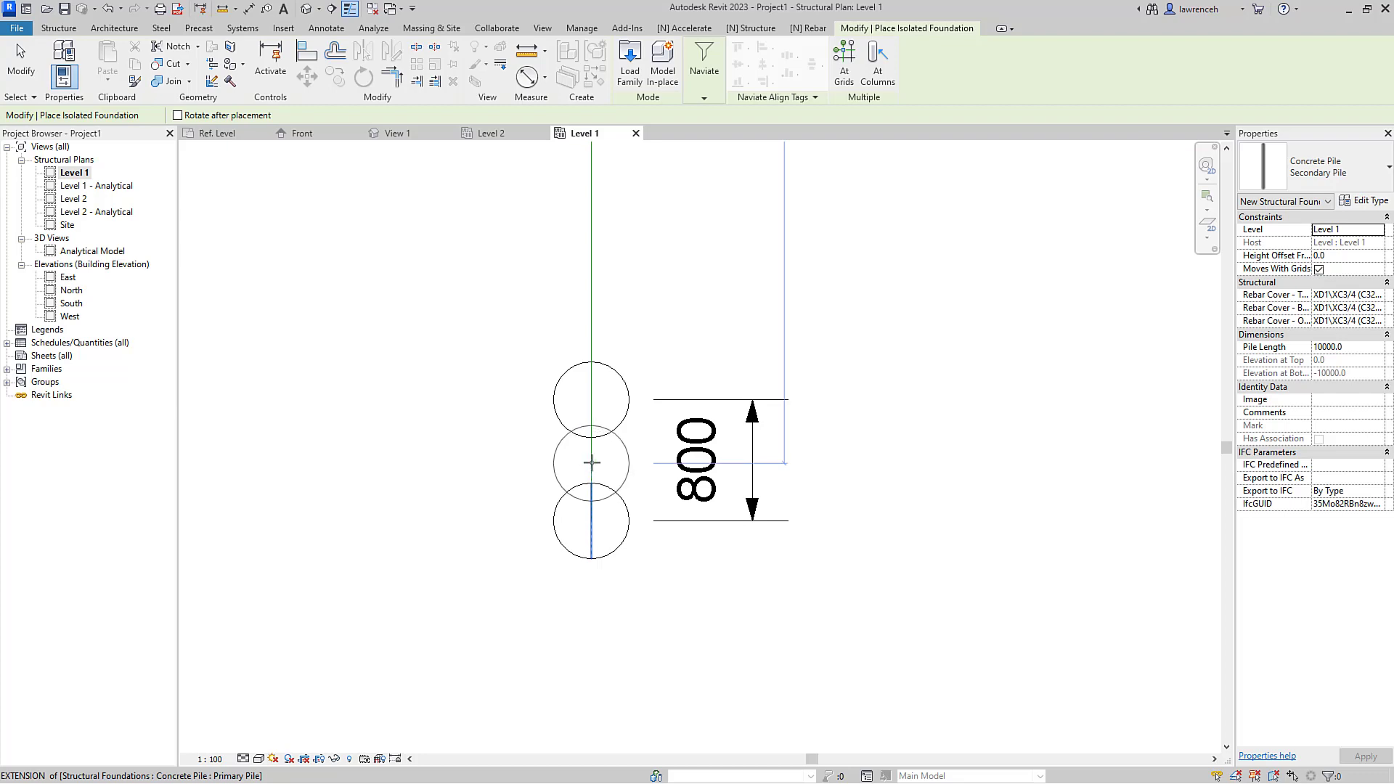
{"action": "scroll", "coordinate": [616, 480], "scroll_direction": "up", "scroll_amount": 2}
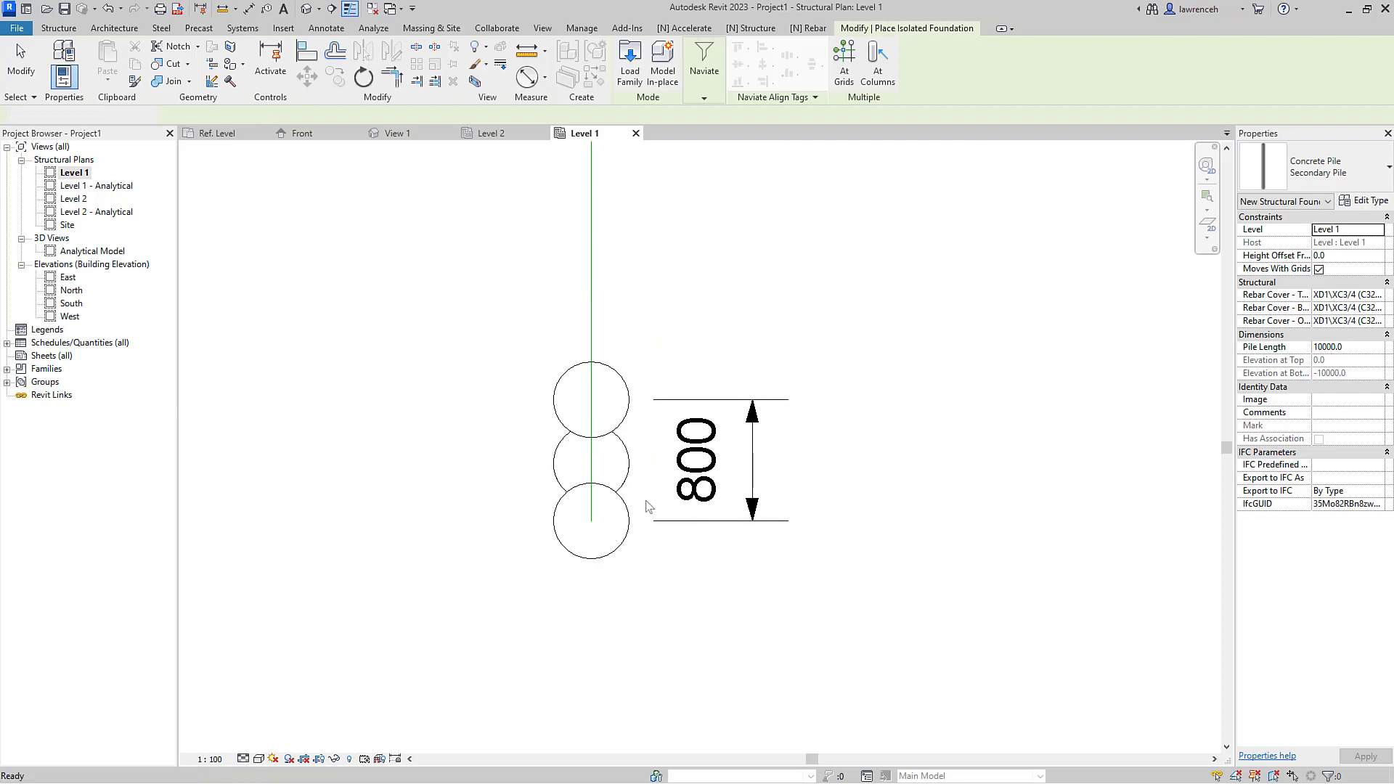
{"action": "key", "text": "Escape"}
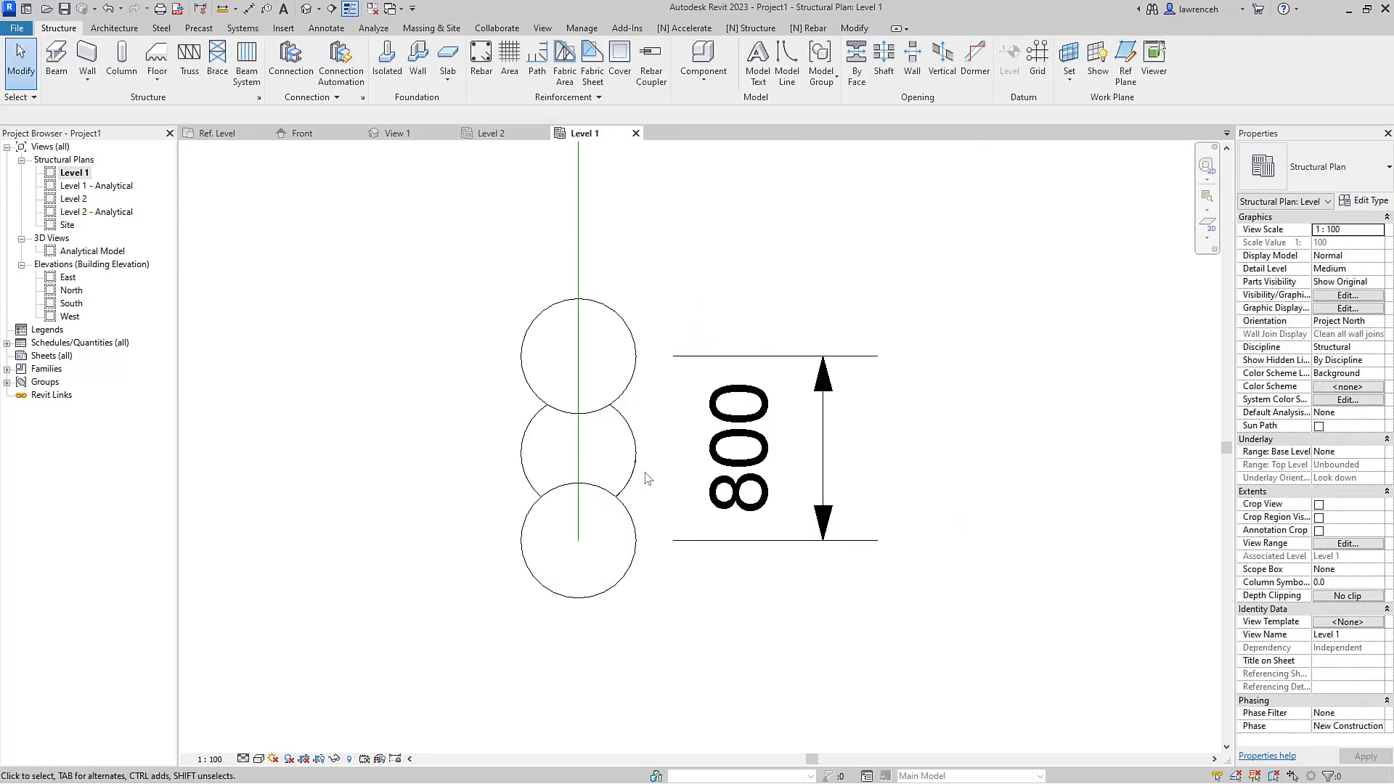
Step: Add an aligned dimension between the centres of the lower Primary Pile and the Secondary Pile, placed to the left of them
{"action": "key", "text": "d"}
{"action": "key", "text": "i"}
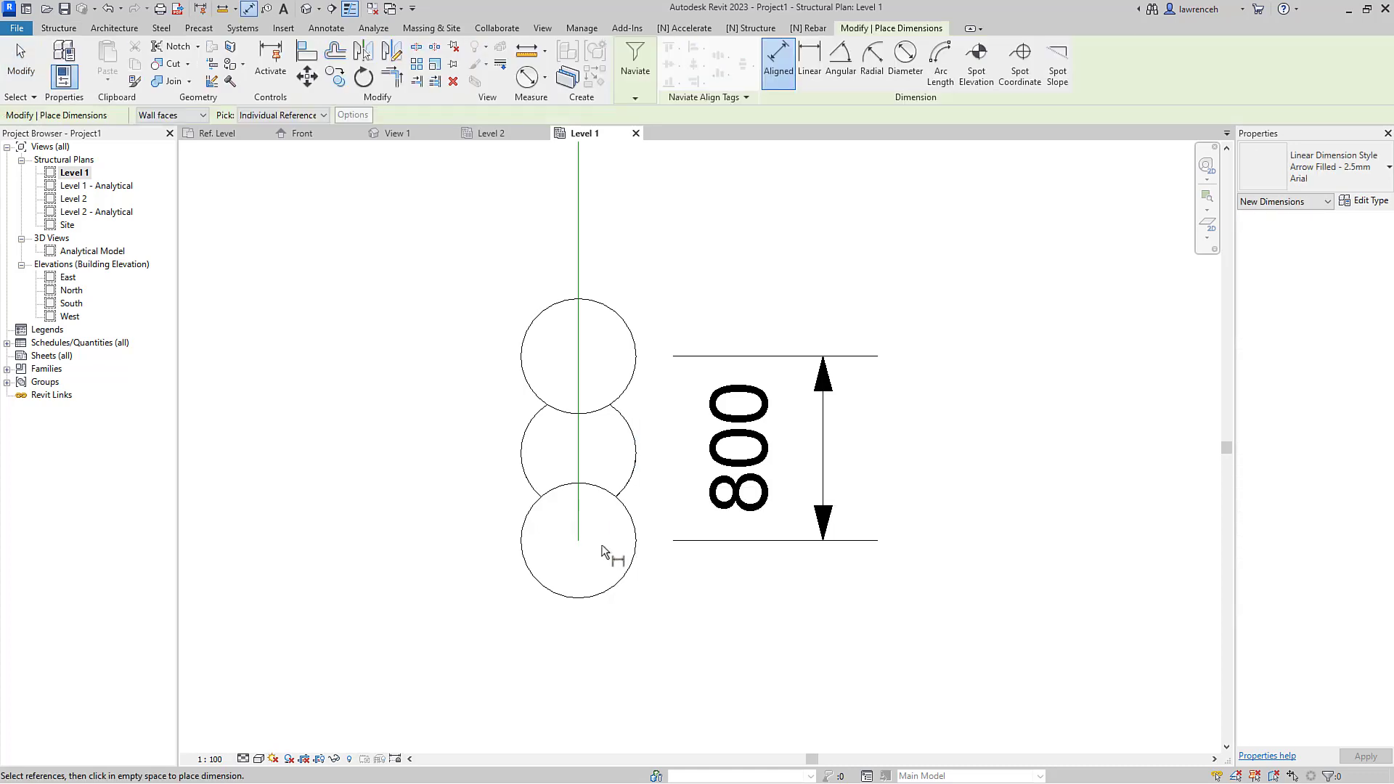
{"action": "left_click", "coordinate": [613, 552]}
{"action": "left_click", "coordinate": [597, 456]}
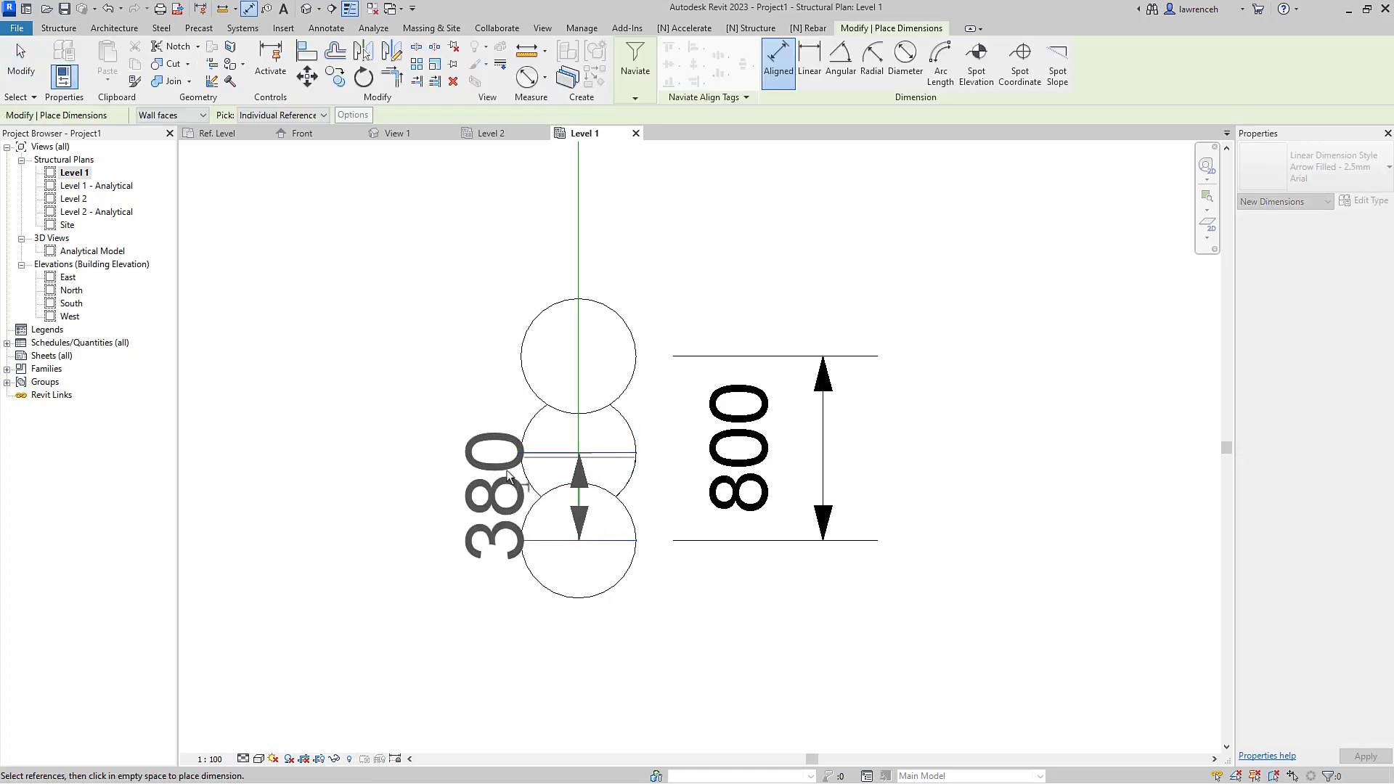
{"action": "left_click", "coordinate": [435, 496]}
{"action": "key", "text": "Escape"}
{"action": "key", "text": "Escape"}
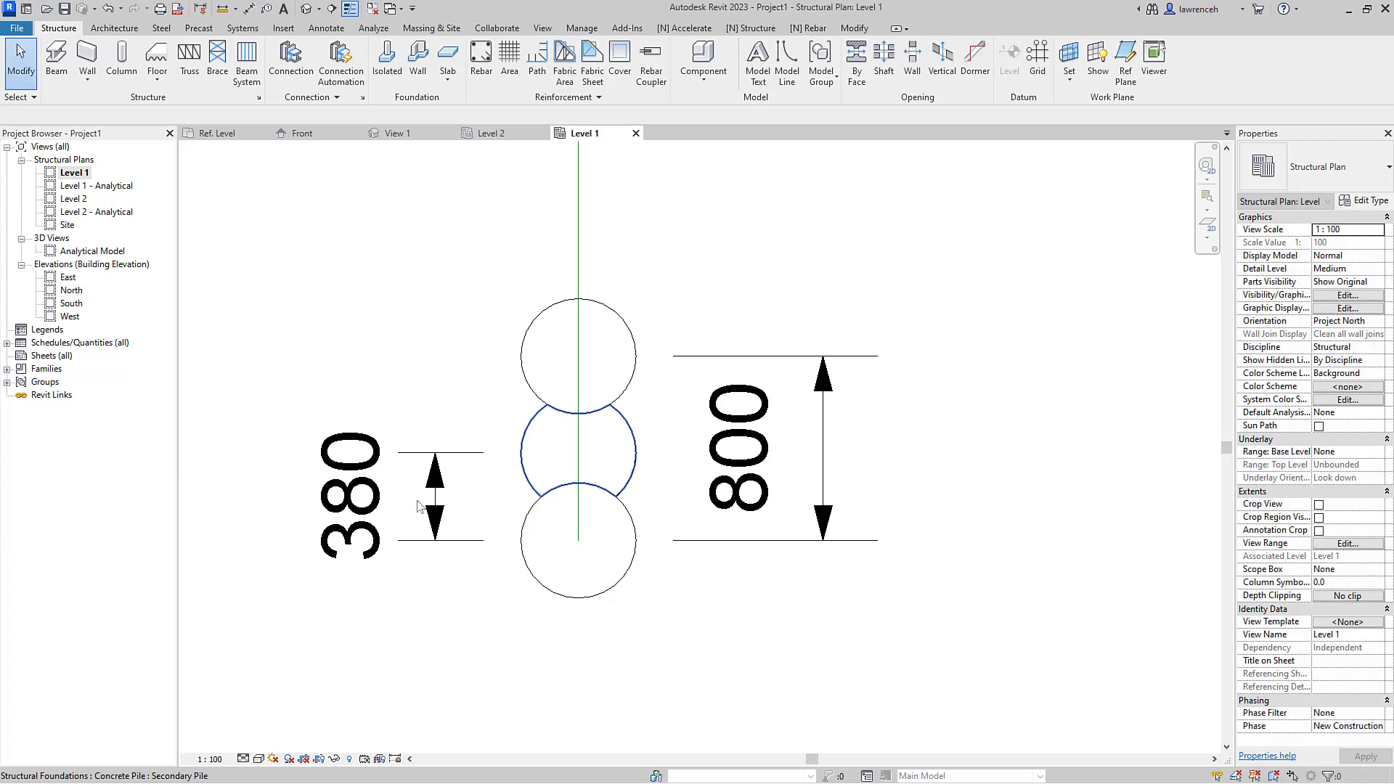
Step: Move the Secondary Pile by setting its centre-to-centre dimension from the lower Primary Pile to 400 mm
{"action": "left_click", "coordinate": [635, 474]}
{"action": "left_click", "coordinate": [385, 497]}
{"action": "type", "text": "4"}
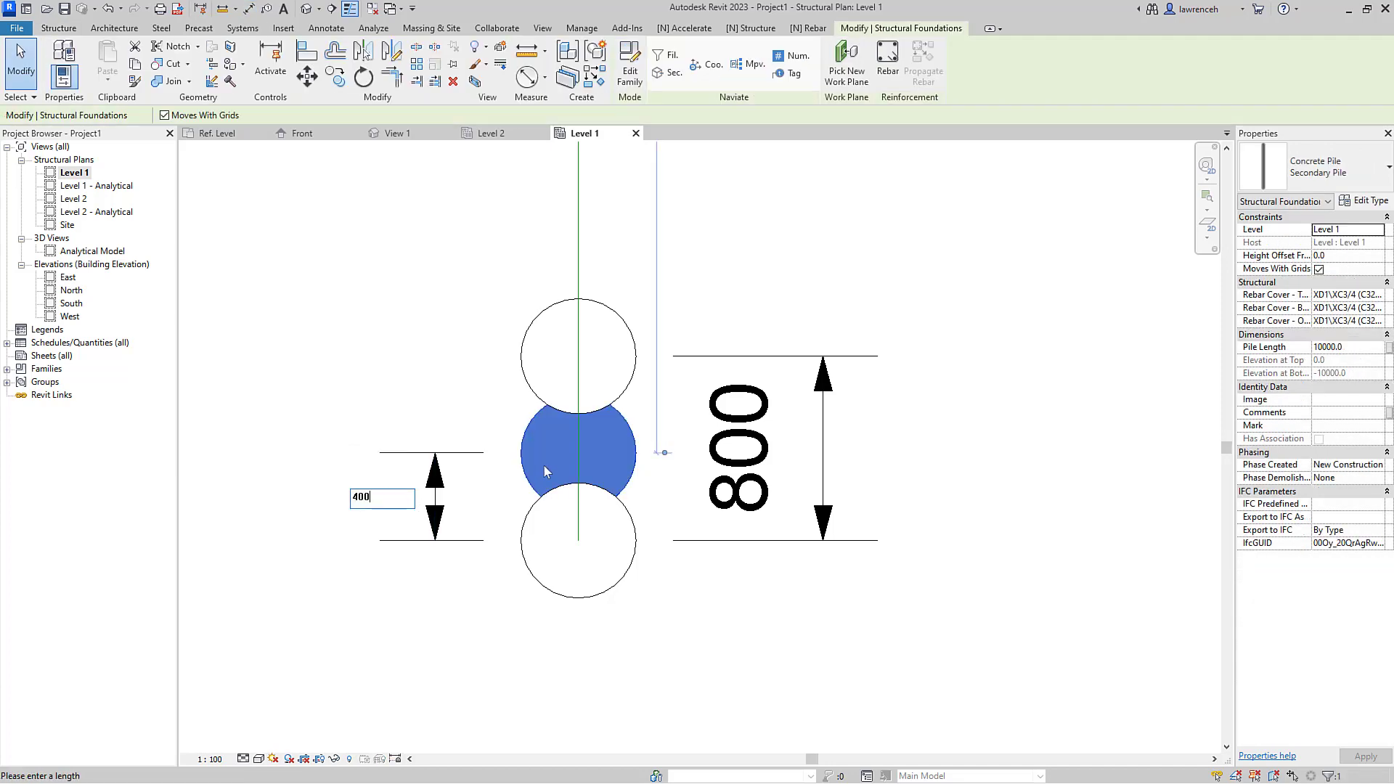
{"action": "type", "text": "00"}
{"action": "key", "text": "Return"}
{"action": "key", "text": "Escape"}
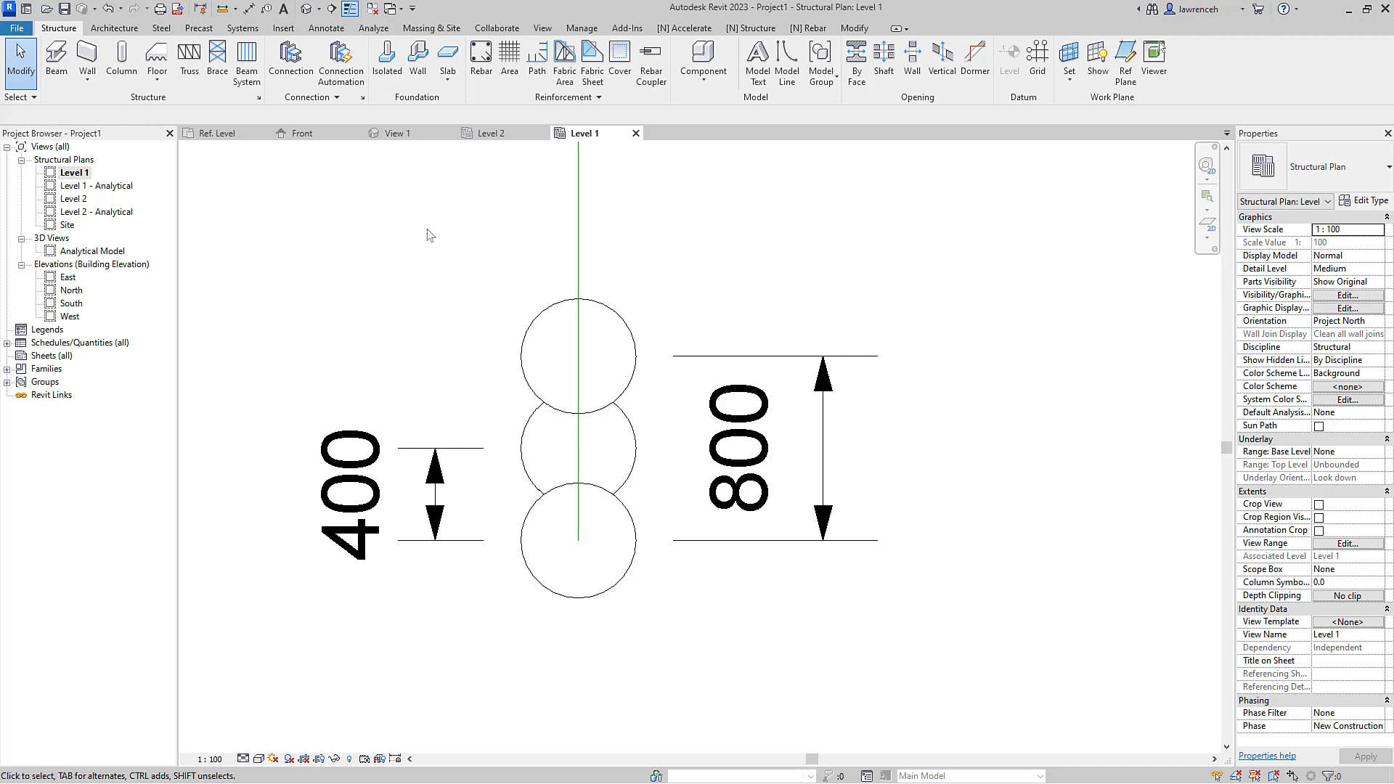
Step: Switch the join order so the Secondary Pile cuts into both the lower and the upper Primary Pile
{"action": "left_click", "coordinate": [854, 28]}
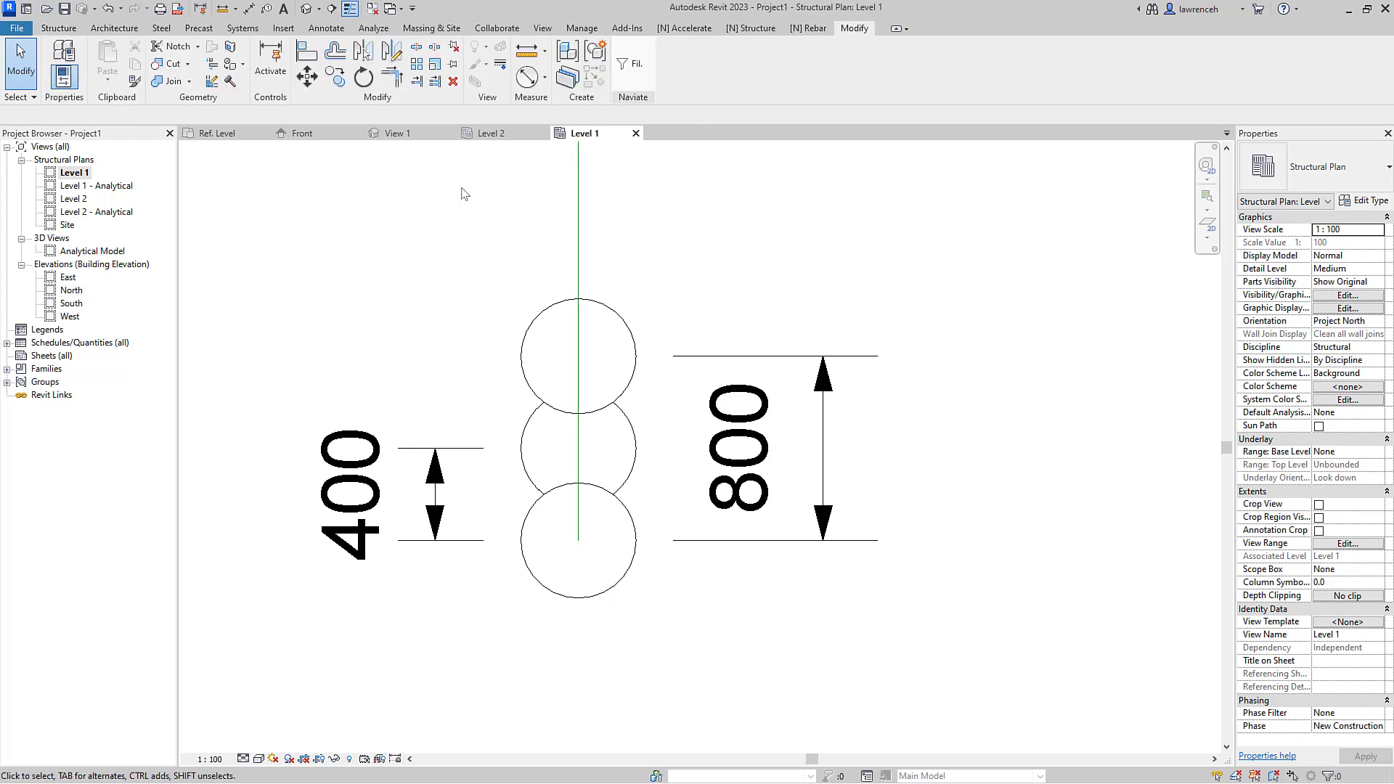
{"action": "left_click", "coordinate": [189, 81]}
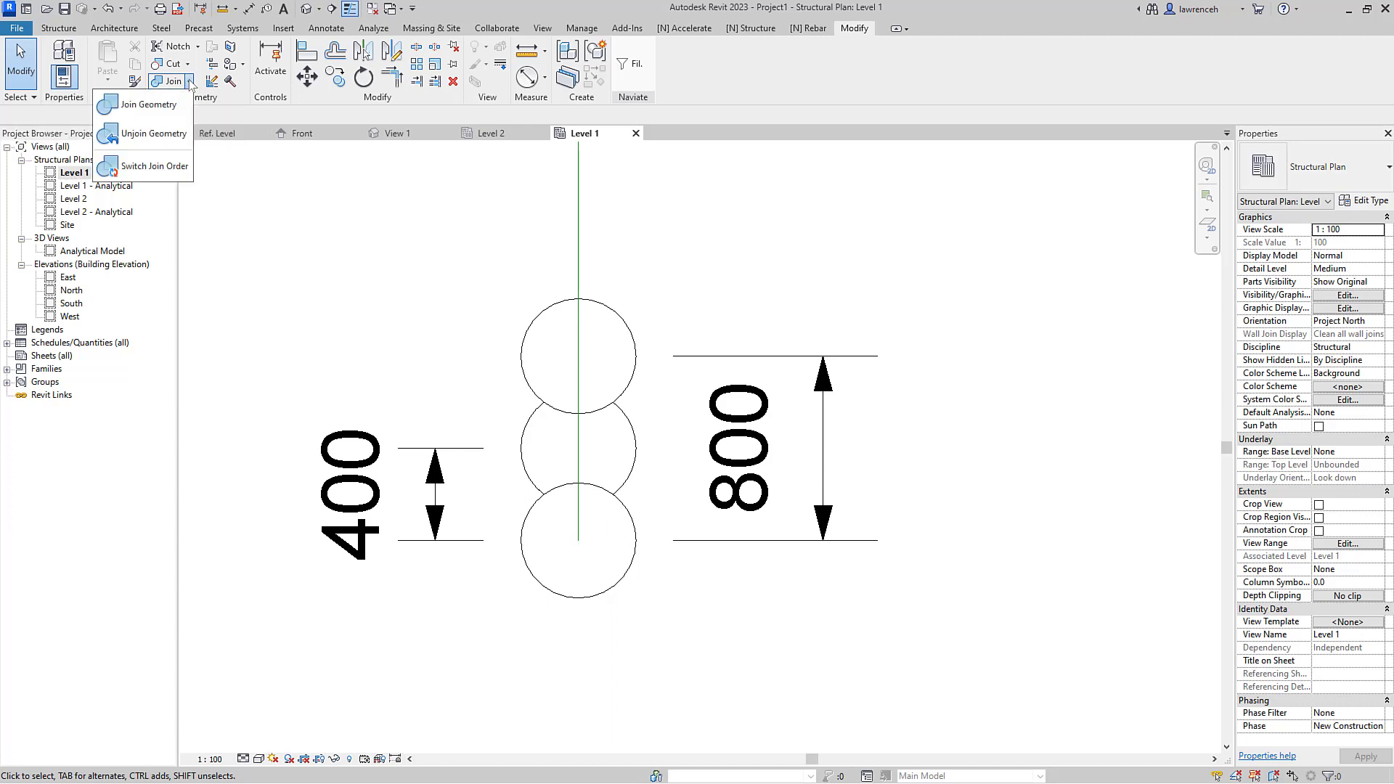
{"action": "left_click", "coordinate": [157, 167]}
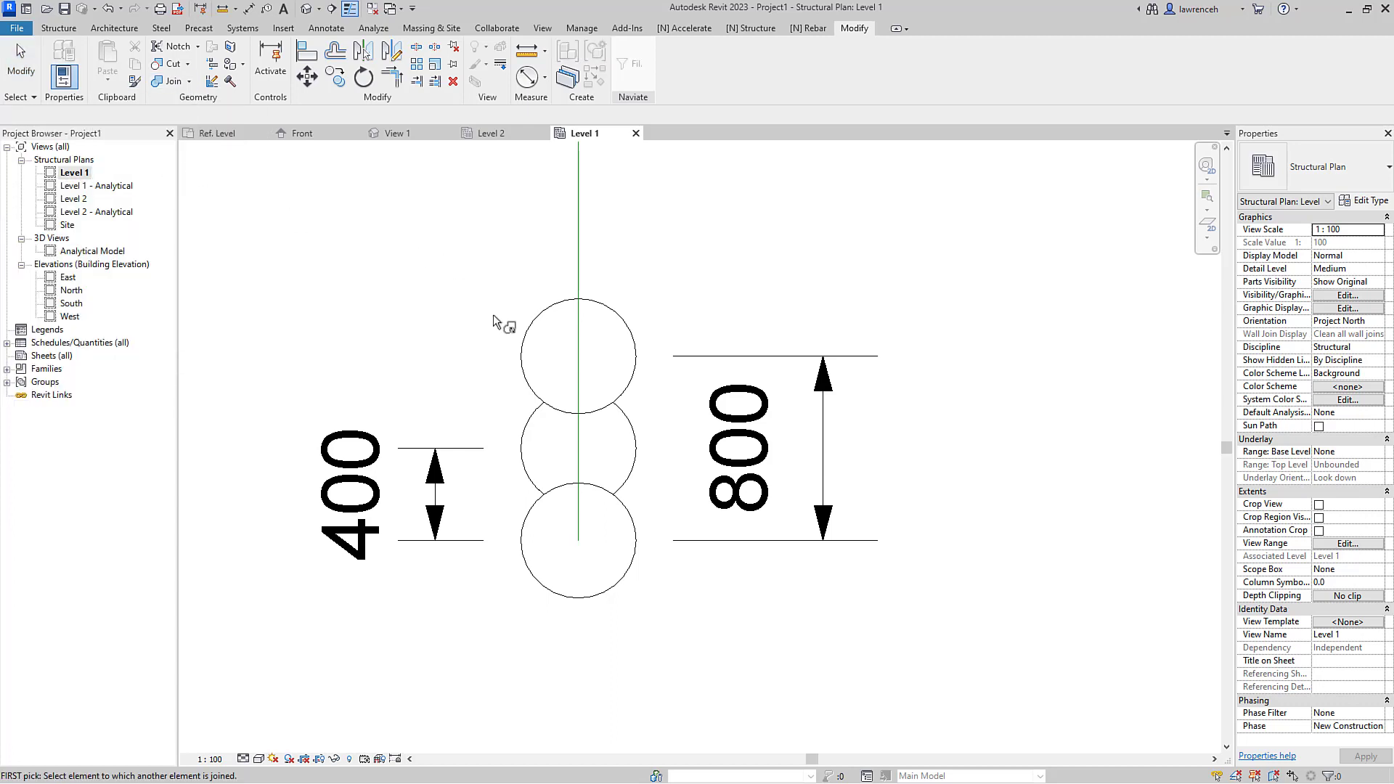
{"action": "left_click", "coordinate": [523, 531]}
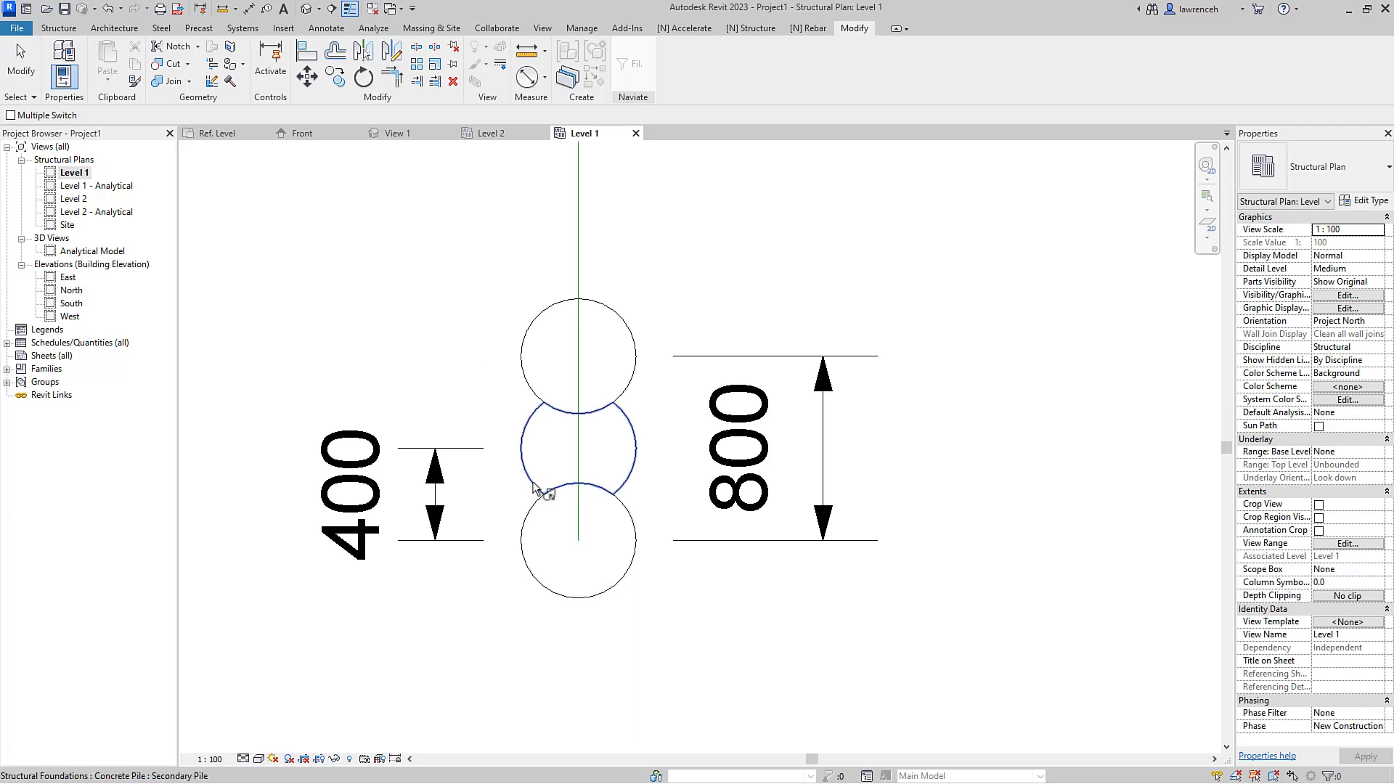
{"action": "left_click", "coordinate": [535, 485]}
{"action": "left_click", "coordinate": [542, 510]}
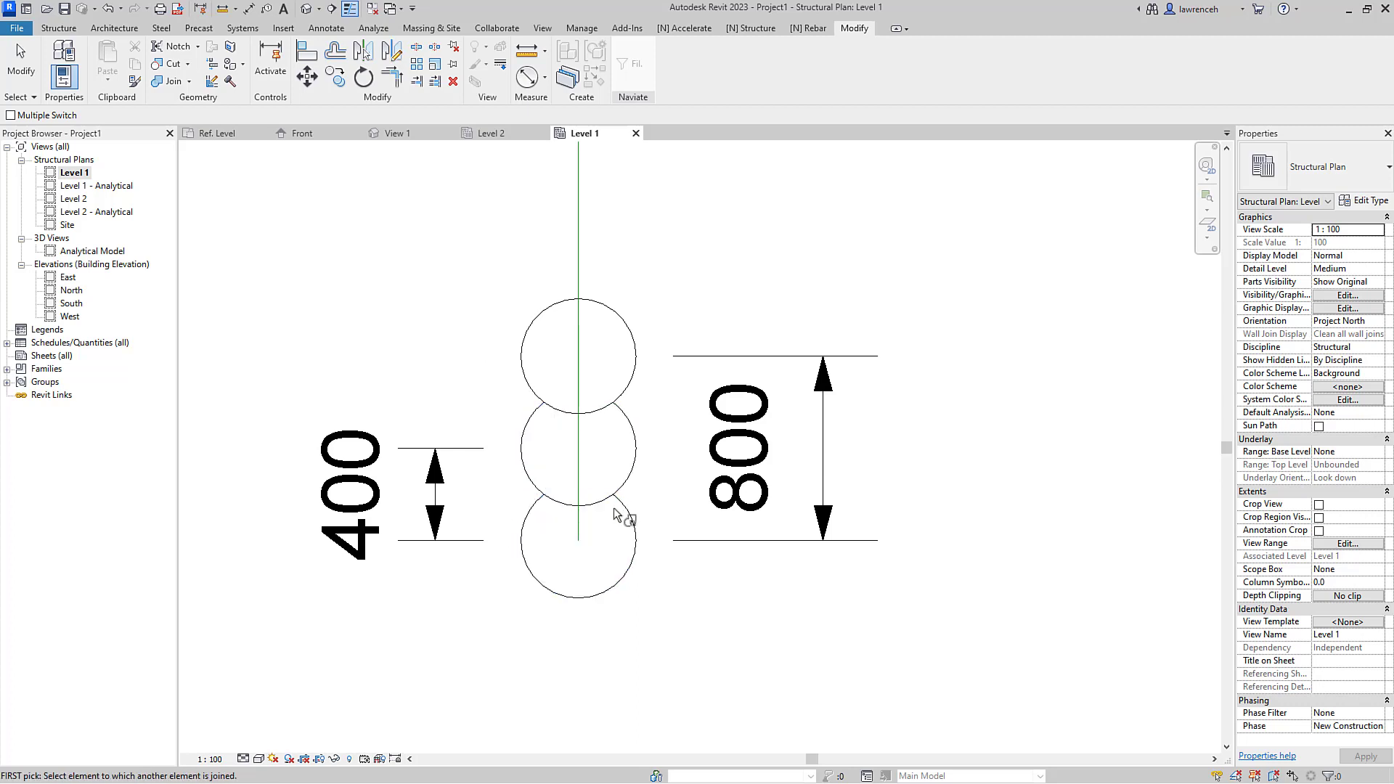
{"action": "left_click", "coordinate": [639, 476]}
{"action": "left_click", "coordinate": [641, 382]}
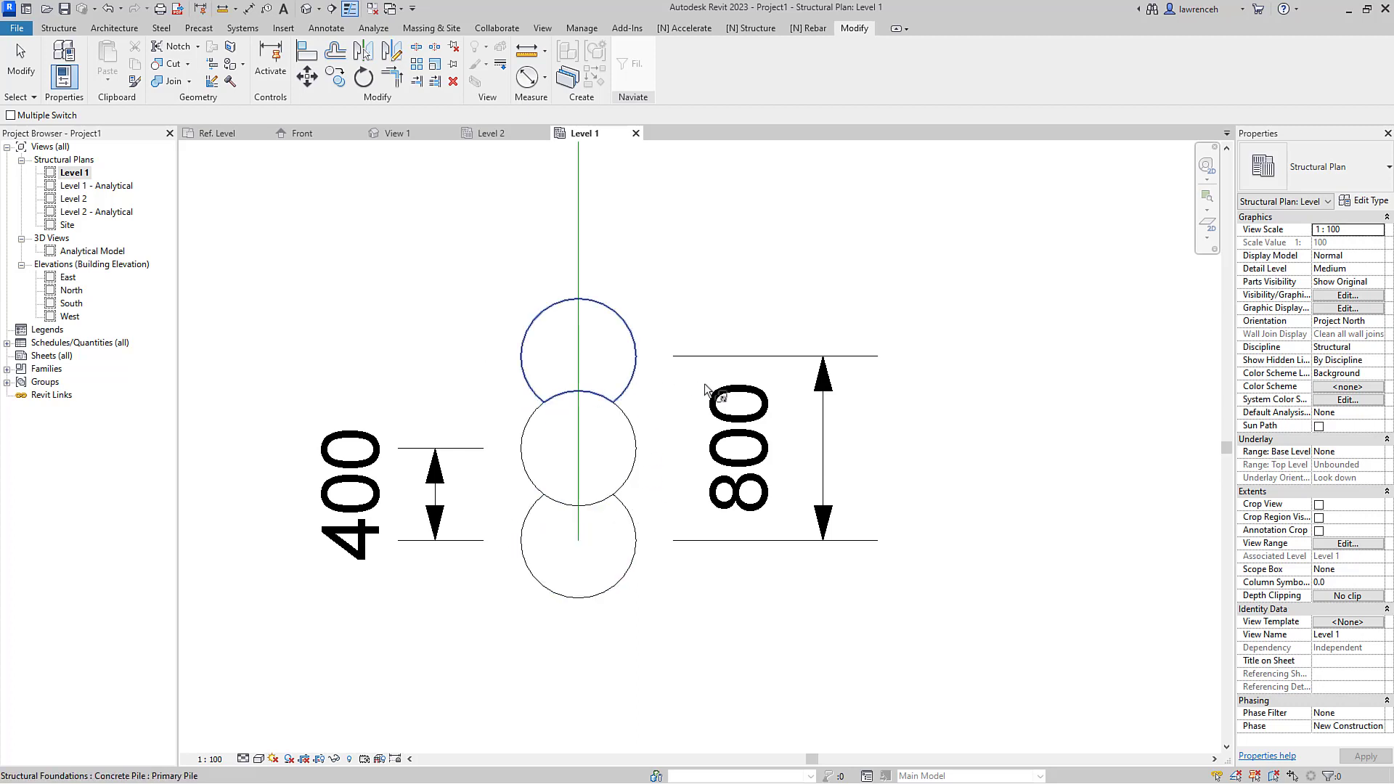
{"action": "right_click", "coordinate": [704, 272]}
{"action": "left_click", "coordinate": [733, 283]}
Step: Copy the Secondary Pile 800 mm up along the vertical line
{"action": "scroll", "coordinate": [652, 506], "scroll_direction": "down", "scroll_amount": 2}
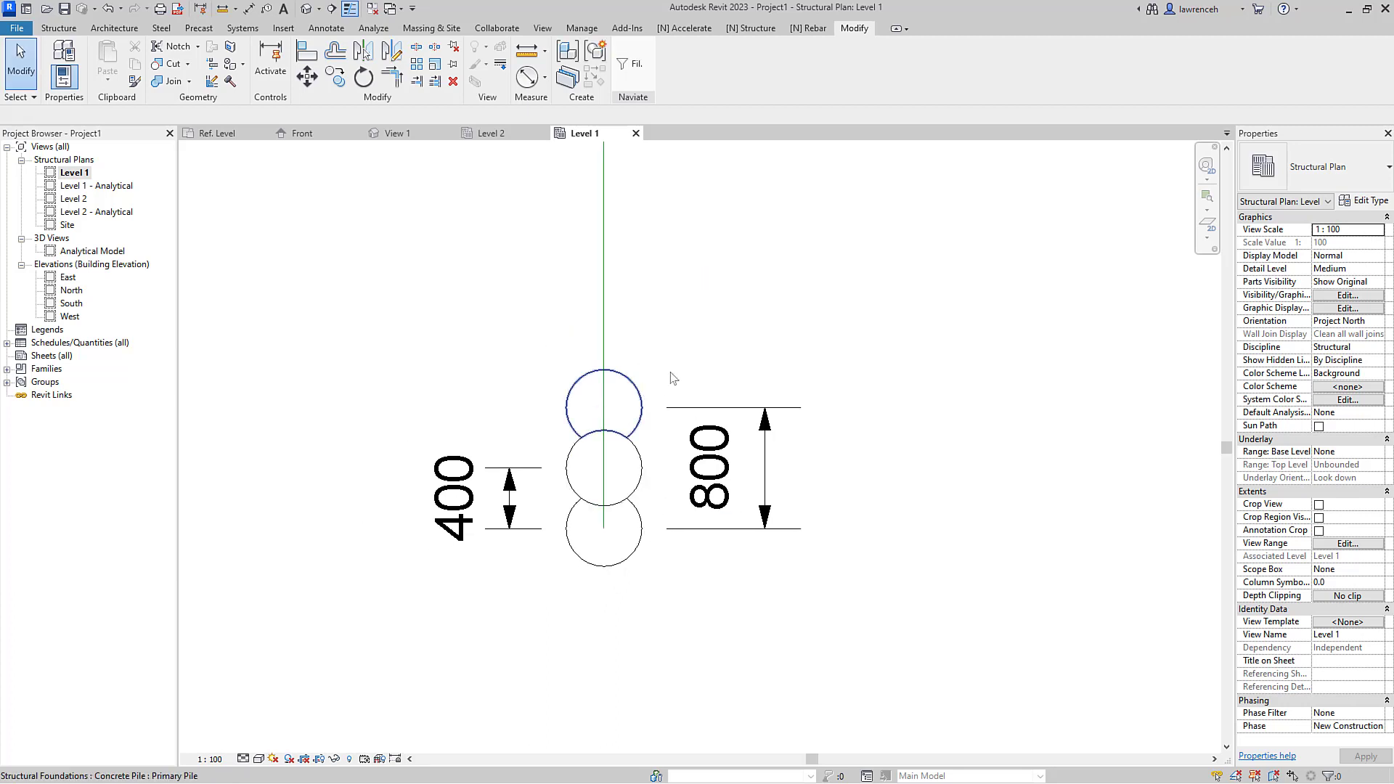
{"action": "left_click", "coordinate": [645, 479]}
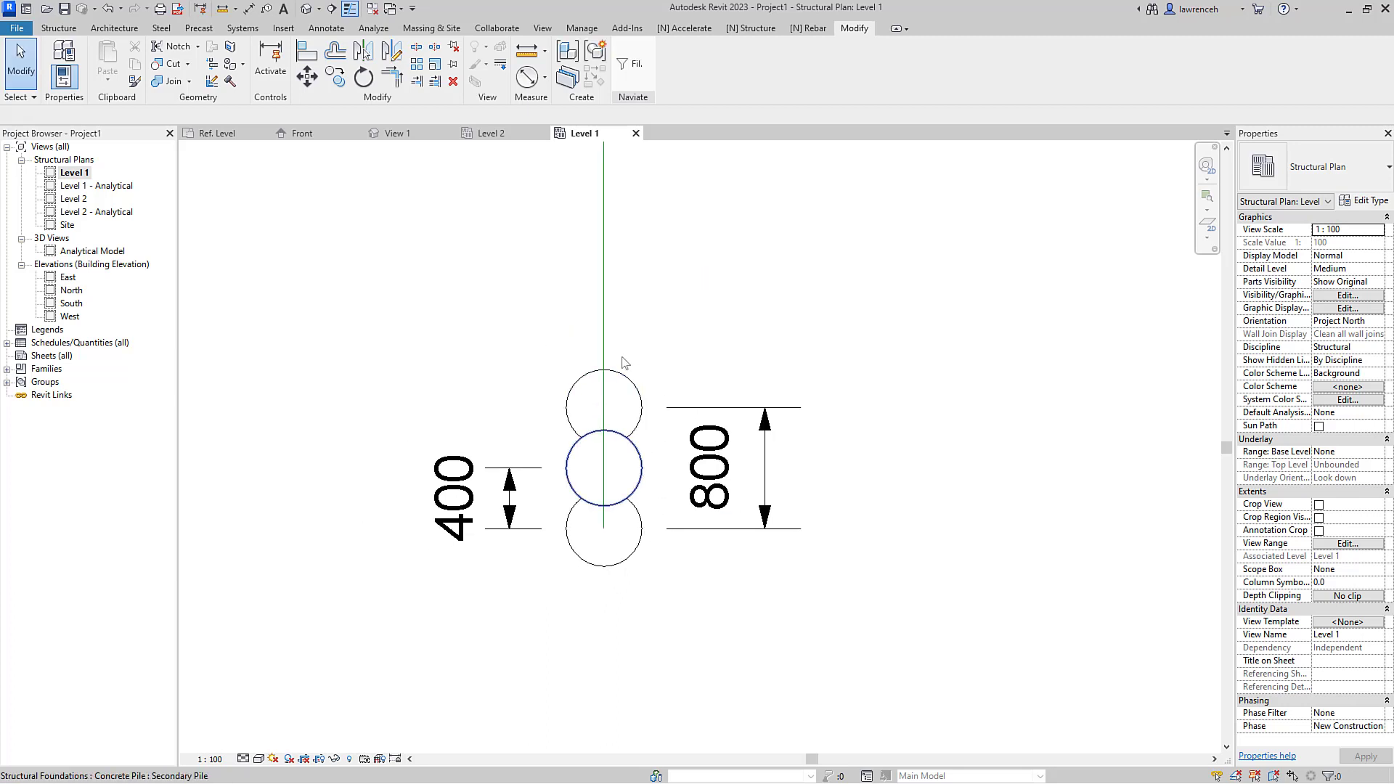
{"action": "left_click", "coordinate": [334, 77]}
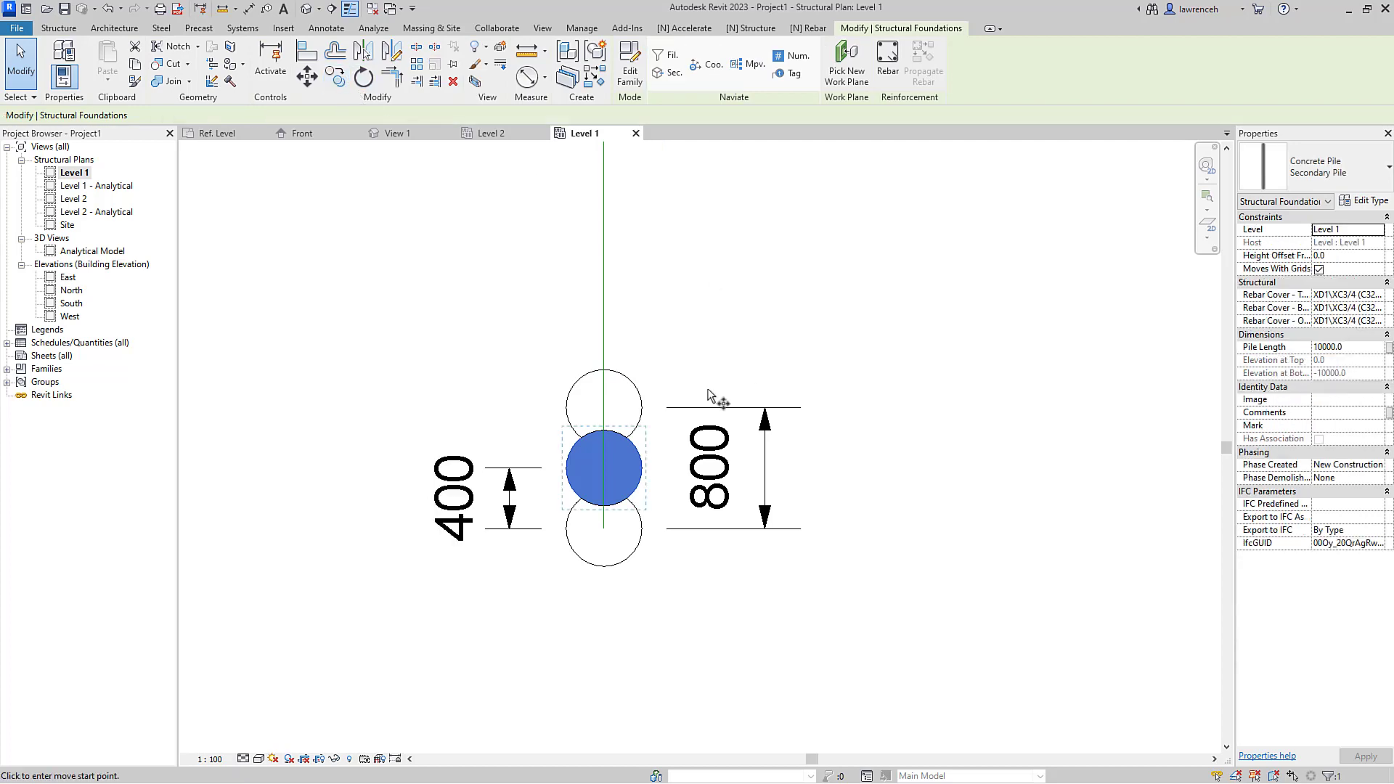
{"action": "left_click", "coordinate": [605, 472]}
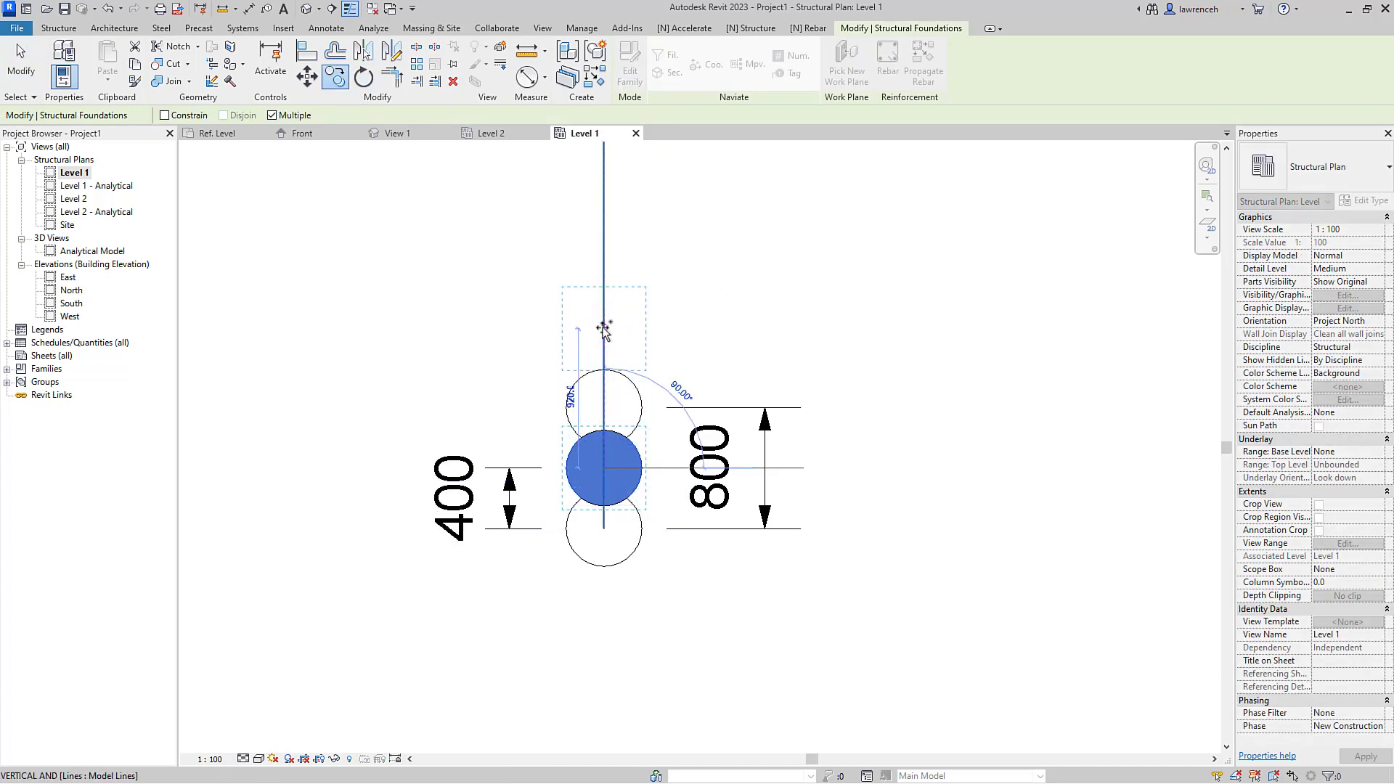
{"action": "type", "text": "800"}
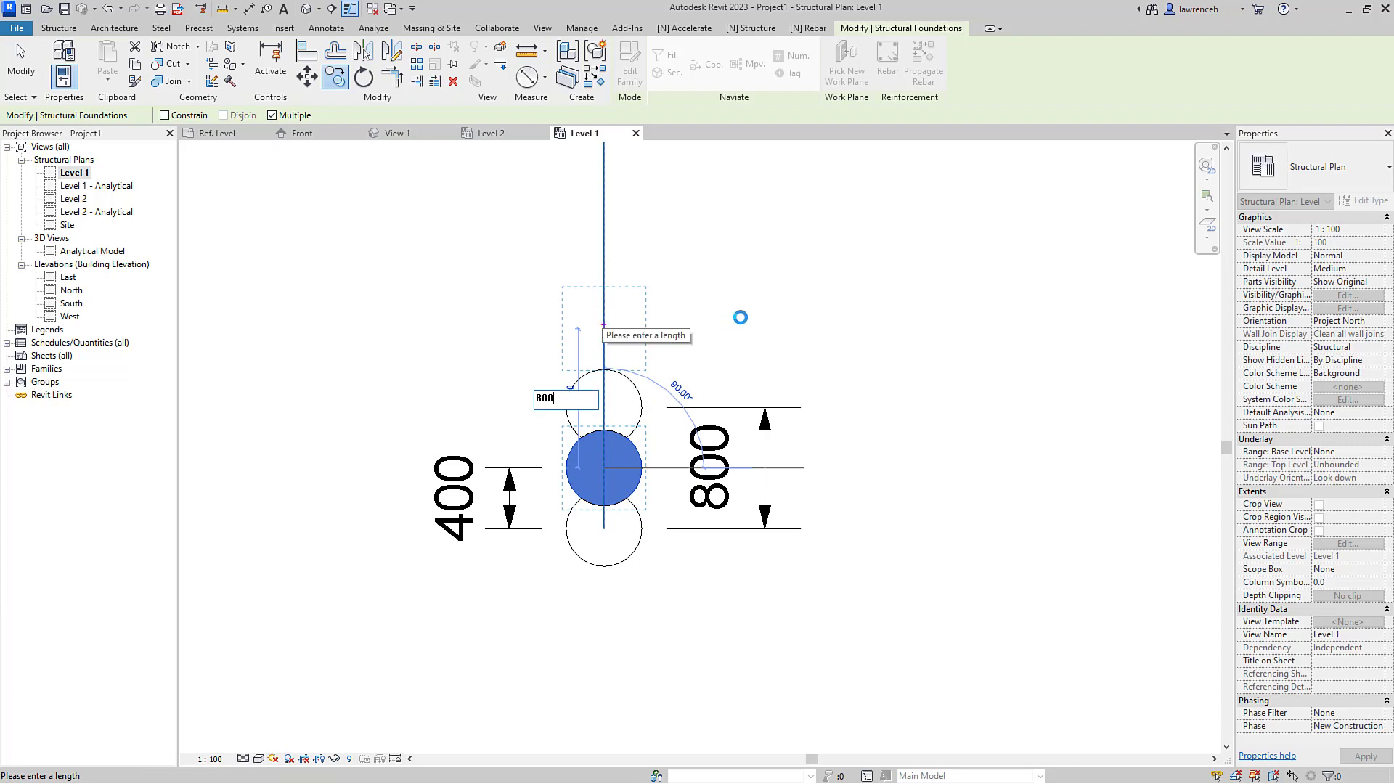
{"action": "key", "text": "Return"}
{"action": "key", "text": "Escape"}
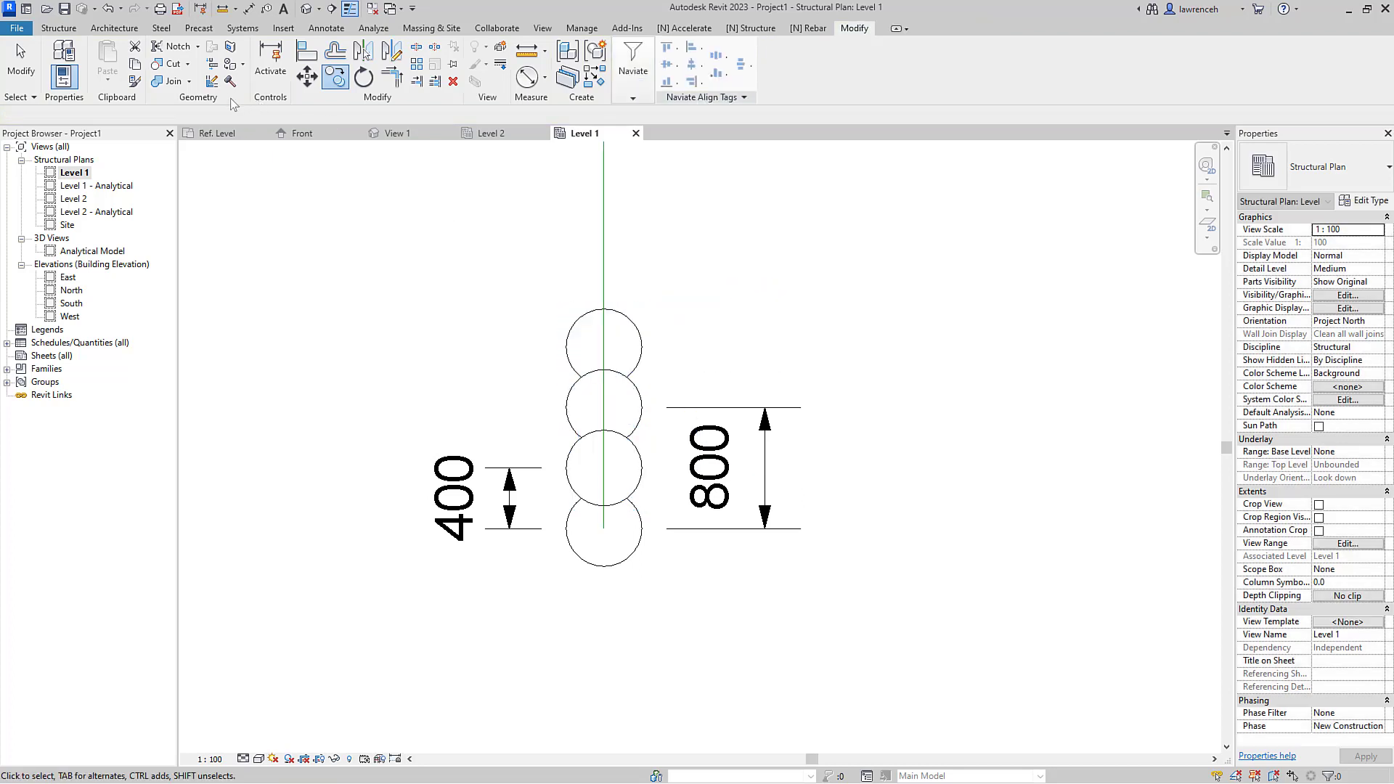
Step: Switch the join order between the copied Secondary Pile and the Primary Pile directly below it
{"action": "left_click", "coordinate": [189, 83]}
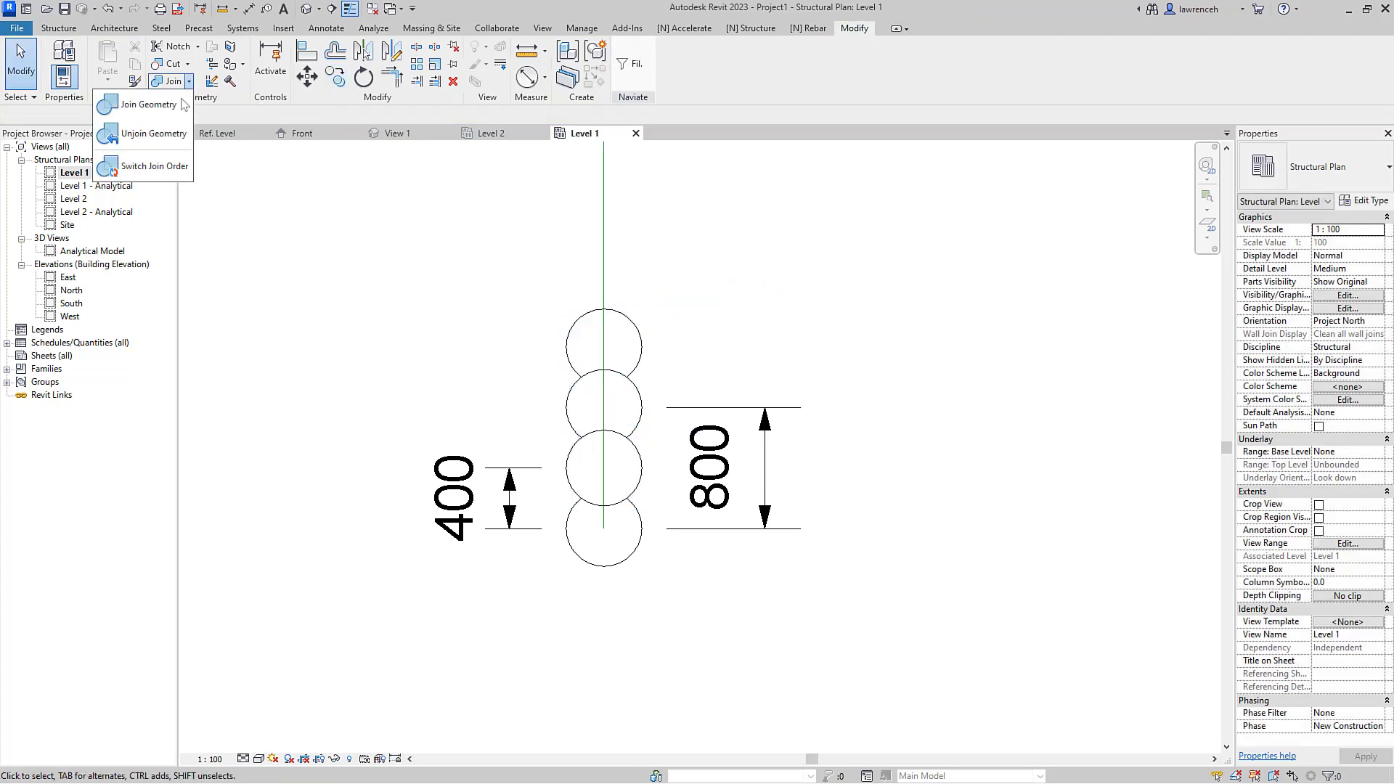
{"action": "left_click", "coordinate": [148, 166]}
{"action": "left_click", "coordinate": [642, 351]}
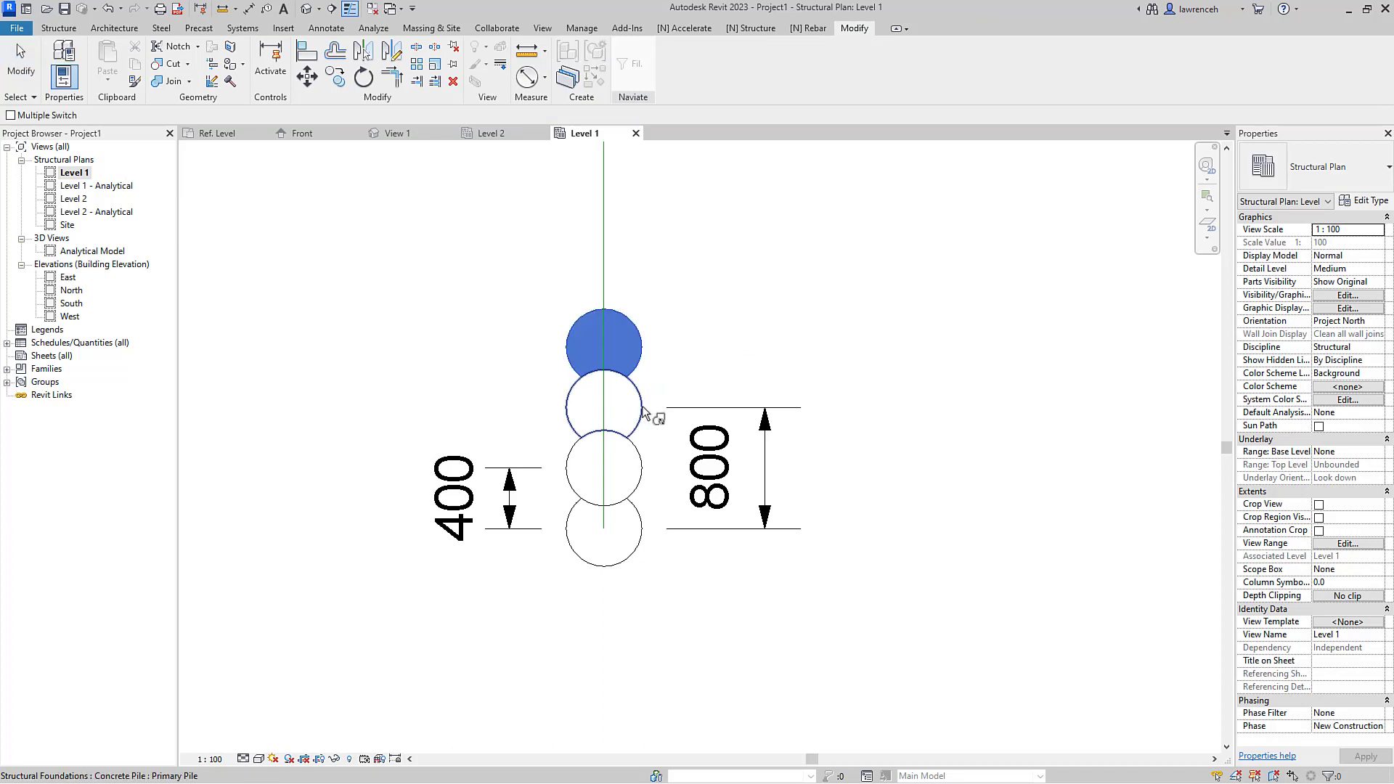
{"action": "left_click", "coordinate": [642, 402]}
Step: Copy the upper Primary and Secondary Pile pair three times up the vertical line at 800 mm intervals
{"action": "left_click", "coordinate": [641, 401]}
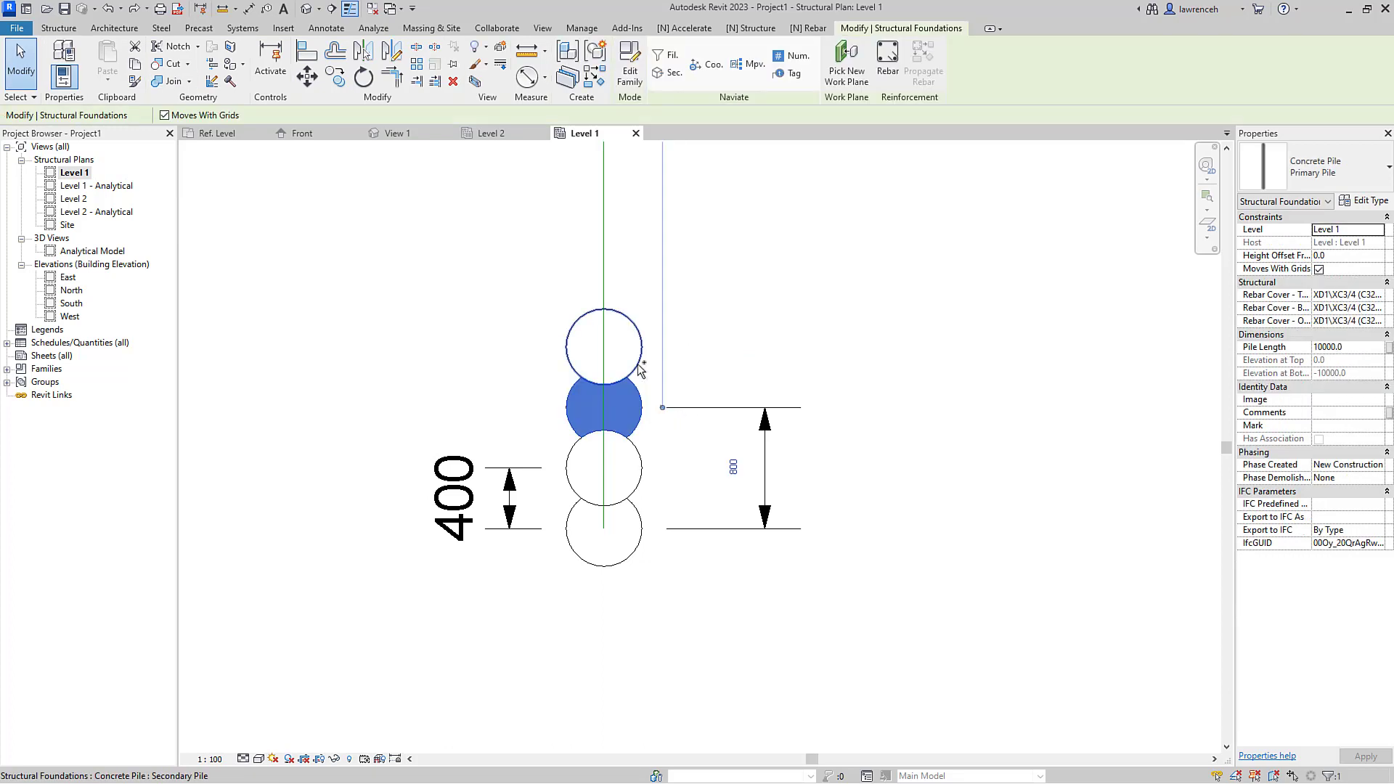
{"action": "left_click", "coordinate": [623, 356], "text": "ctrl"}
{"action": "key", "text": "c"}
{"action": "key", "text": "o"}
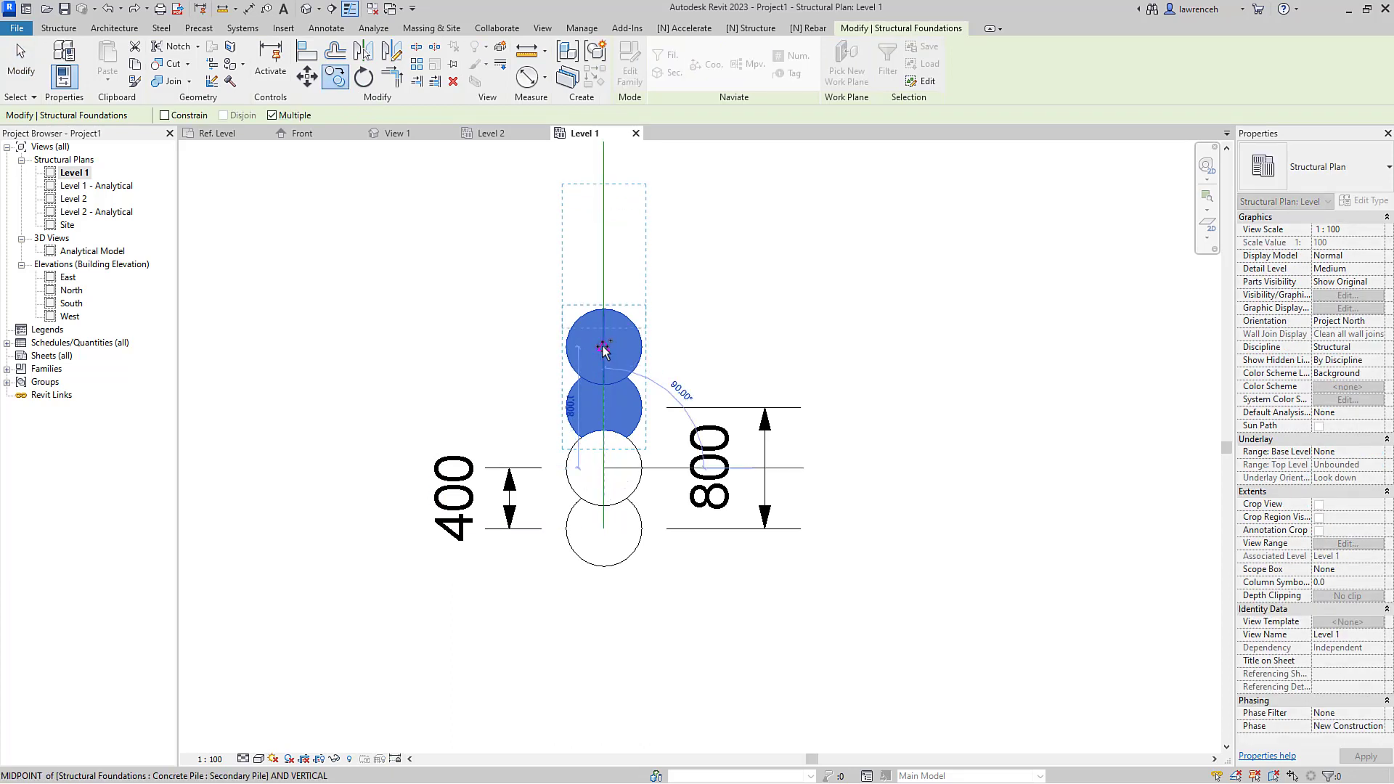
{"action": "left_click", "coordinate": [603, 468]}
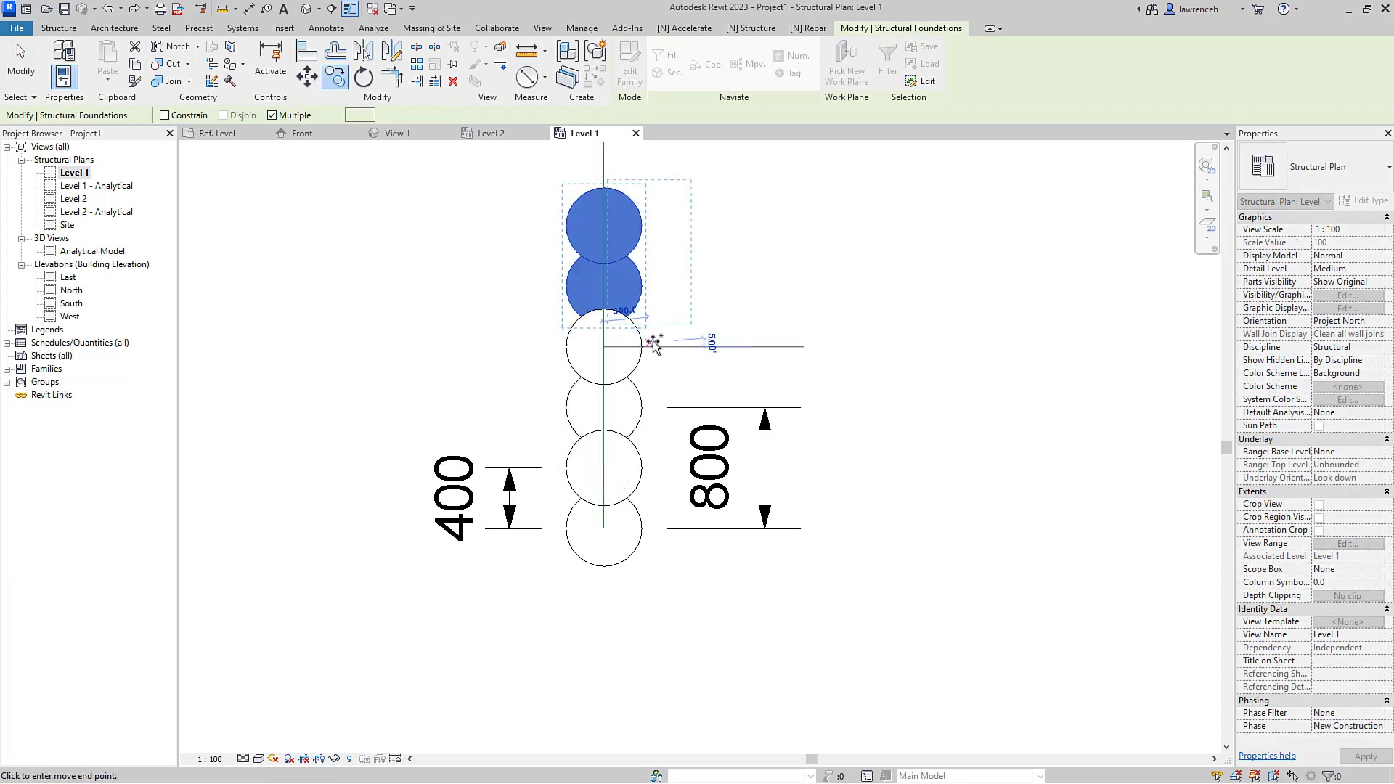
{"action": "left_click", "coordinate": [605, 227]}
{"action": "middle_click_drag", "start_coordinate": [731, 370], "coordinate": [768, 627]}
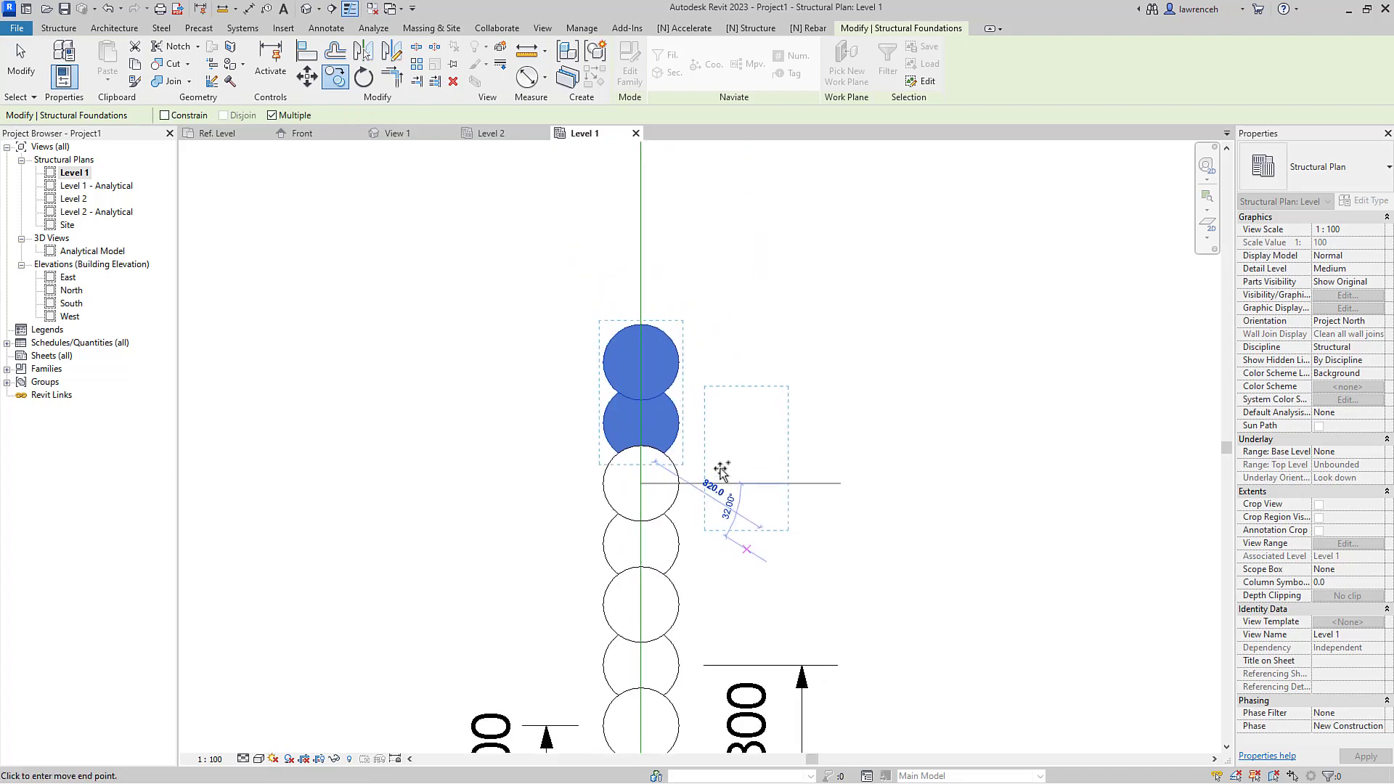
{"action": "left_click", "coordinate": [643, 364]}
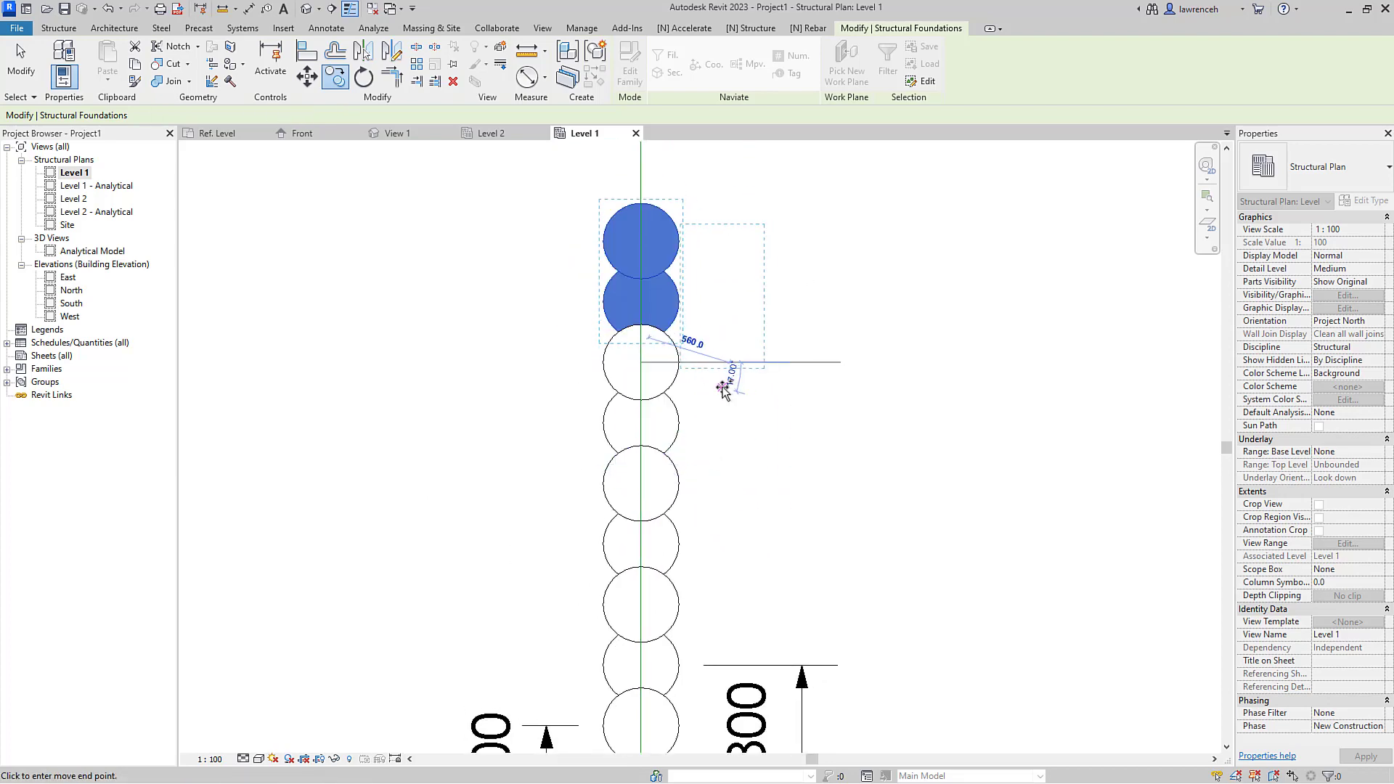
{"action": "scroll", "coordinate": [721, 380], "scroll_direction": "down", "scroll_amount": 2}
{"action": "key", "text": "Escape"}
{"action": "key", "text": "Escape"}
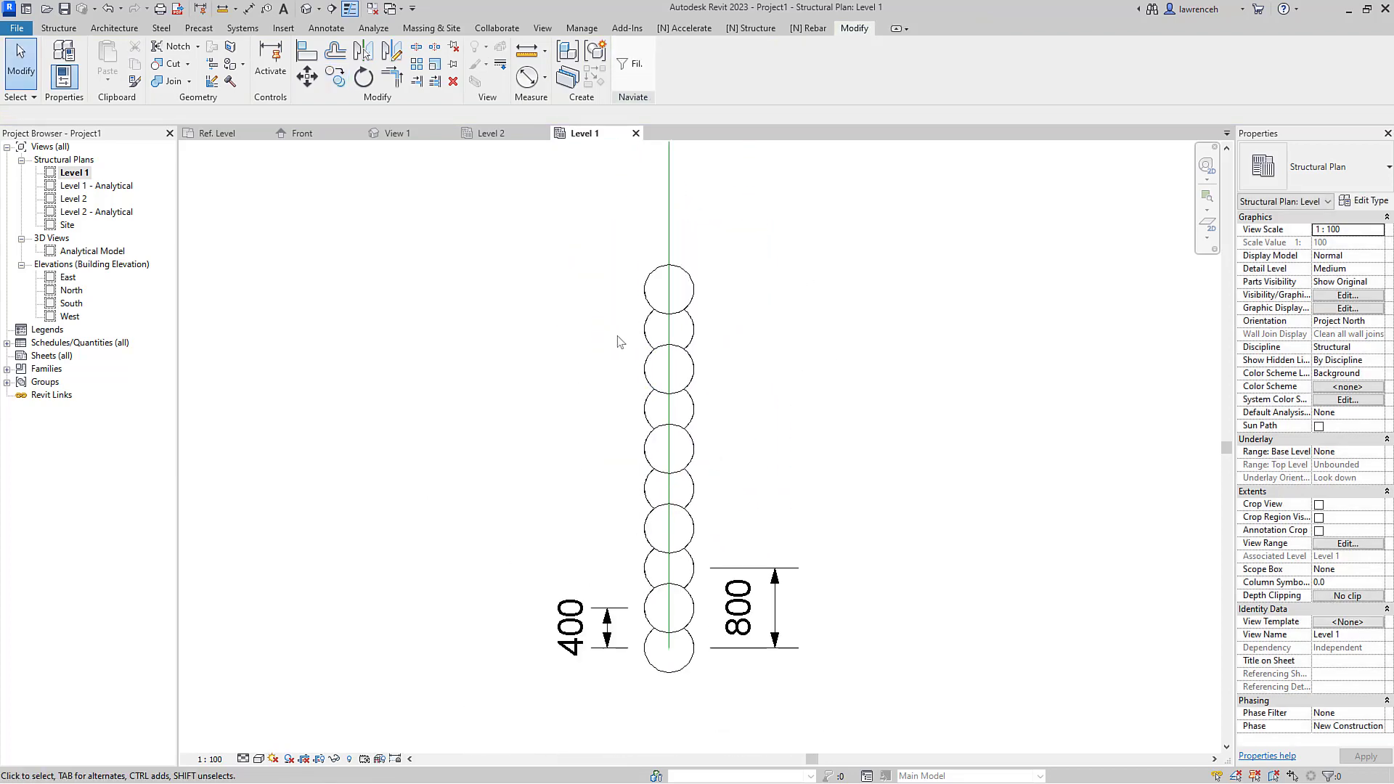
Step: Copy the upper eight piles repeatedly up the vertical line at 3200 mm intervals until they nearly reach its upper end
{"action": "left_click_drag", "start_coordinate": [604, 249], "coordinate": [709, 636]}
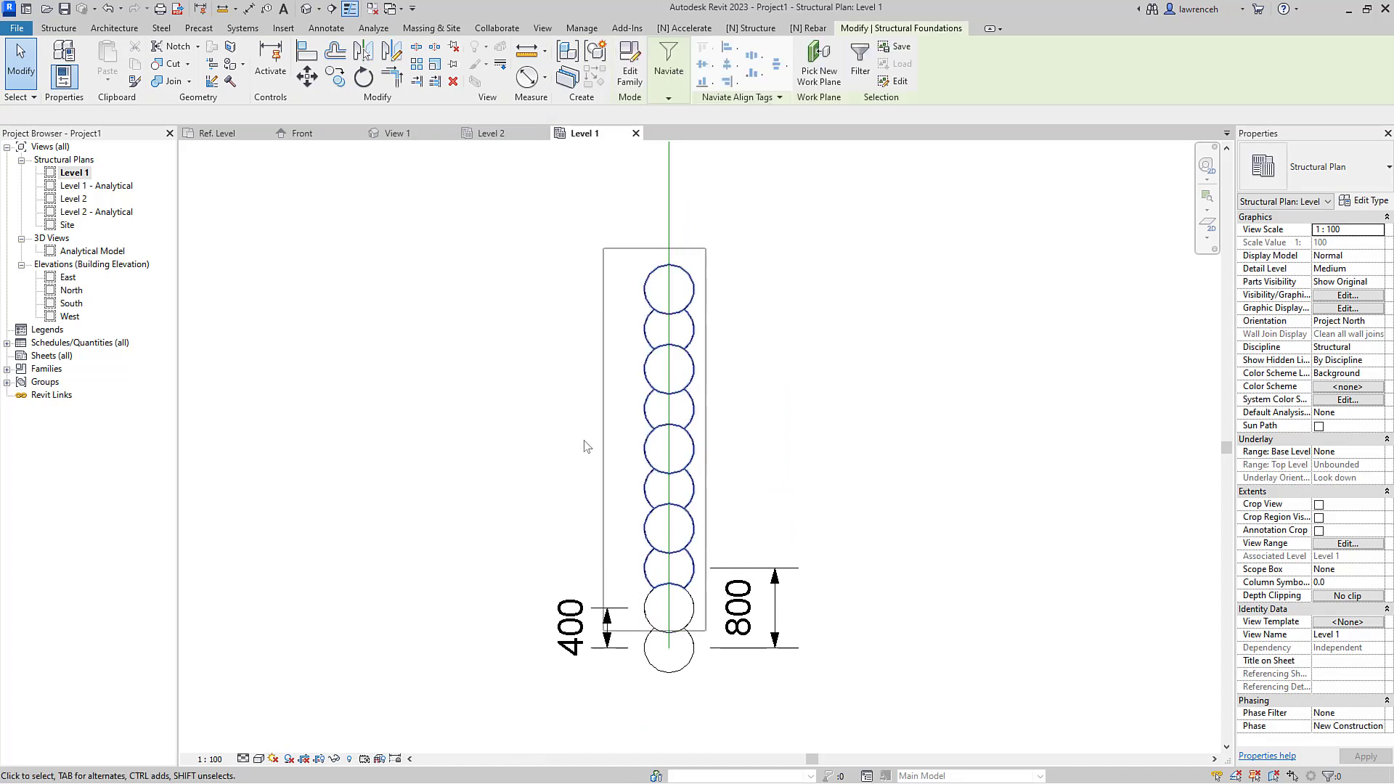
{"action": "scroll", "coordinate": [585, 445], "scroll_direction": "down", "scroll_amount": 2}
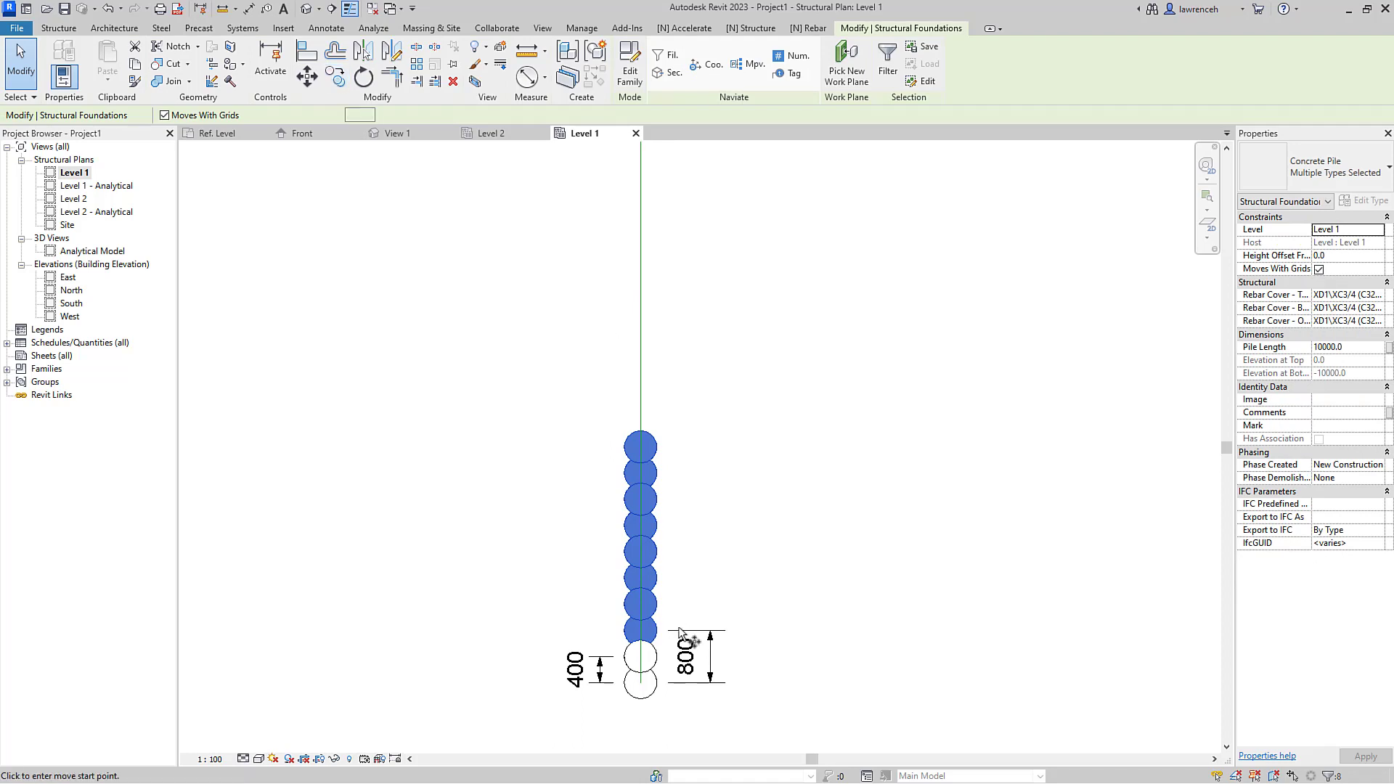
{"action": "left_click", "coordinate": [335, 77]}
{"action": "left_click", "coordinate": [641, 683]}
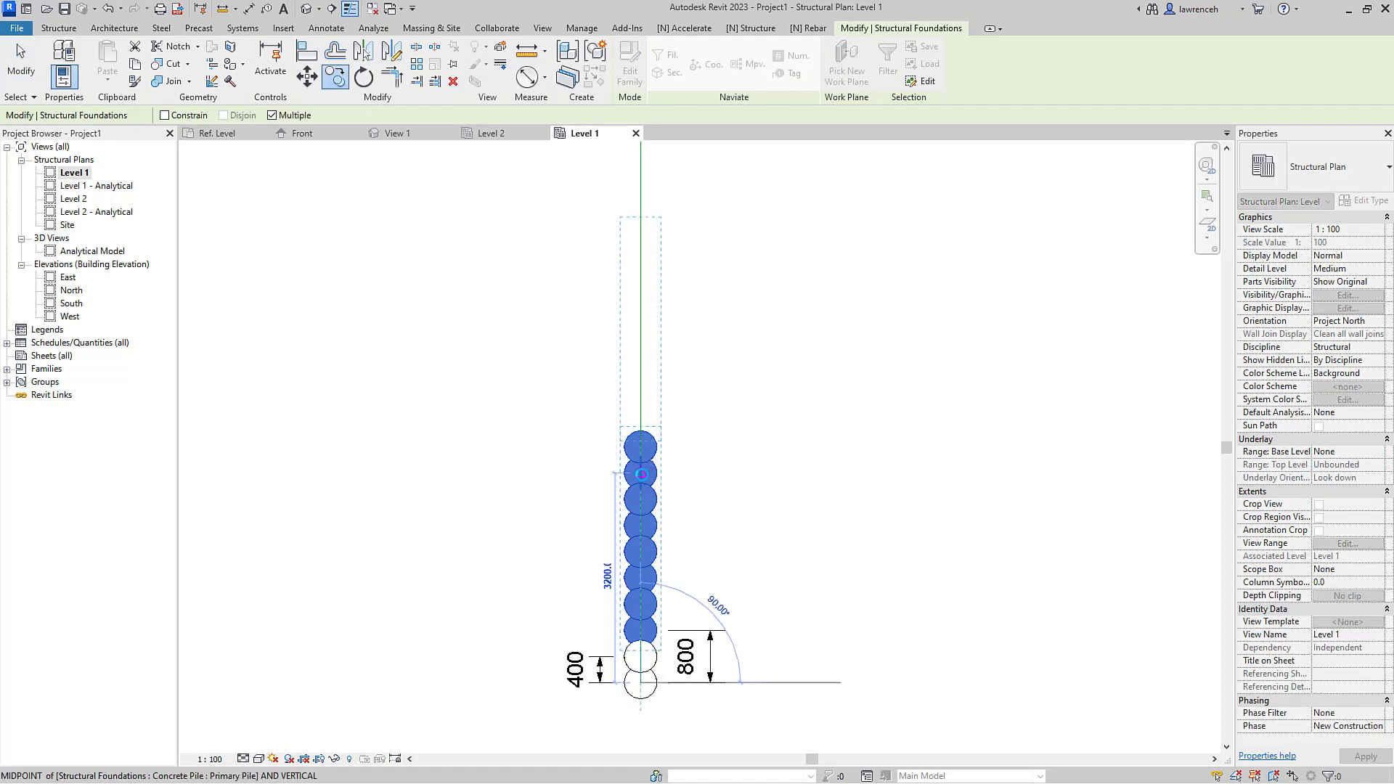
{"action": "left_click", "coordinate": [642, 472]}
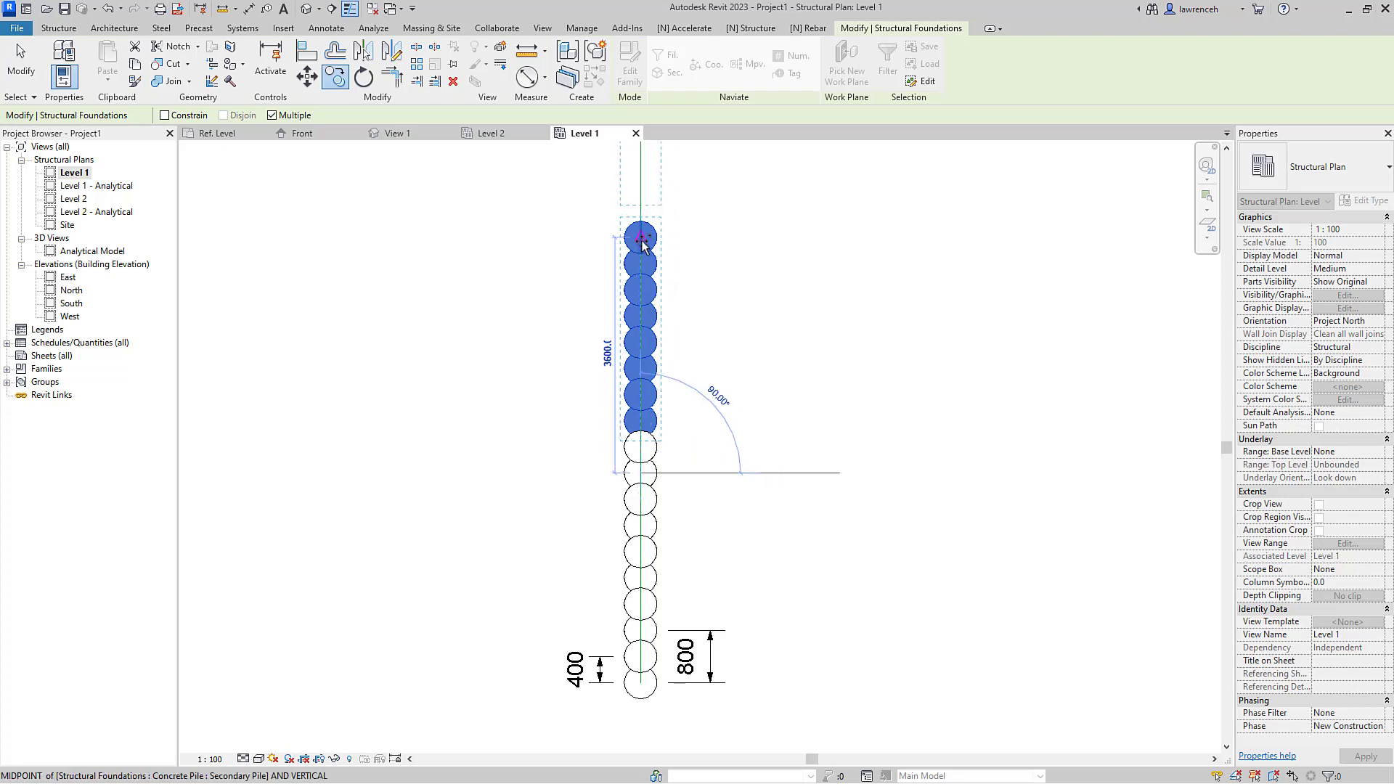
{"action": "left_click", "coordinate": [711, 276]}
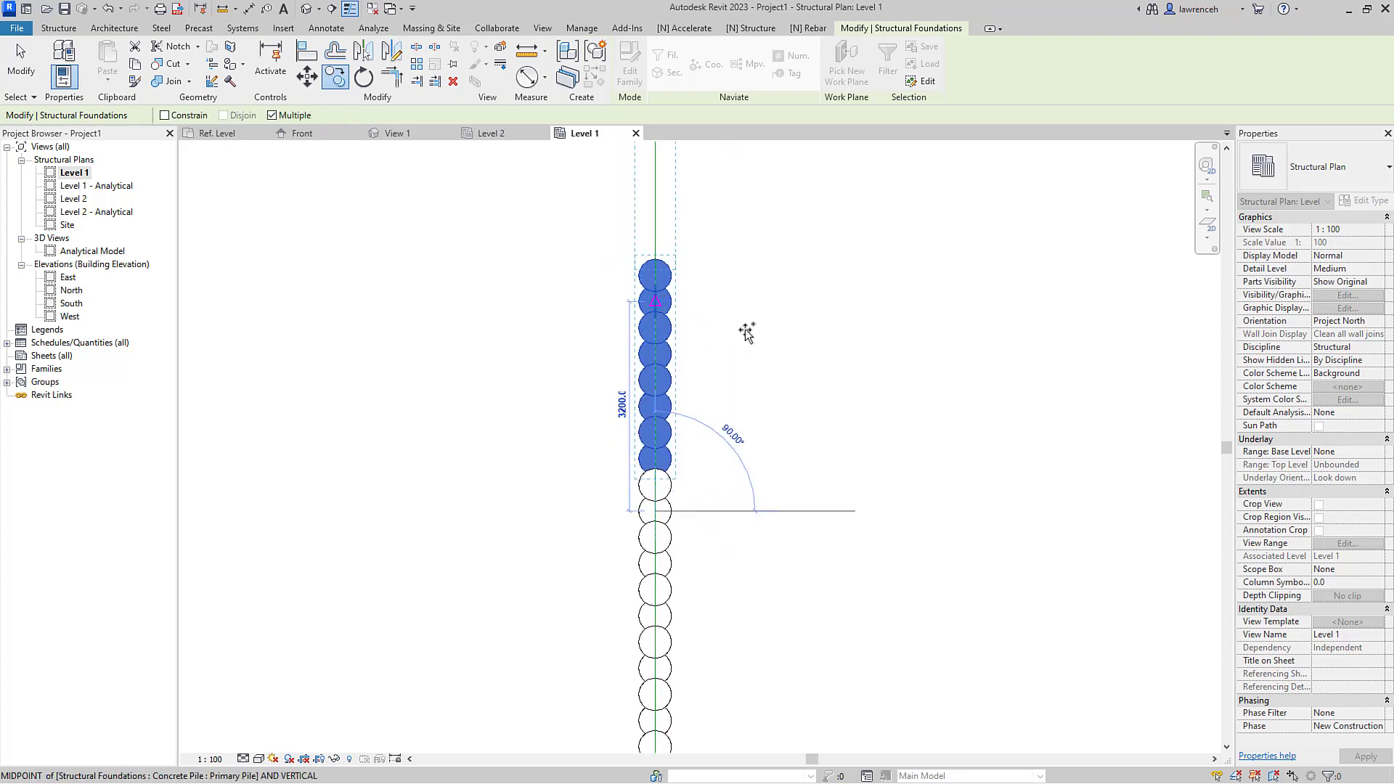
{"action": "left_click", "coordinate": [655, 302]}
{"action": "middle_click_drag", "start_coordinate": [761, 342], "coordinate": [747, 617]}
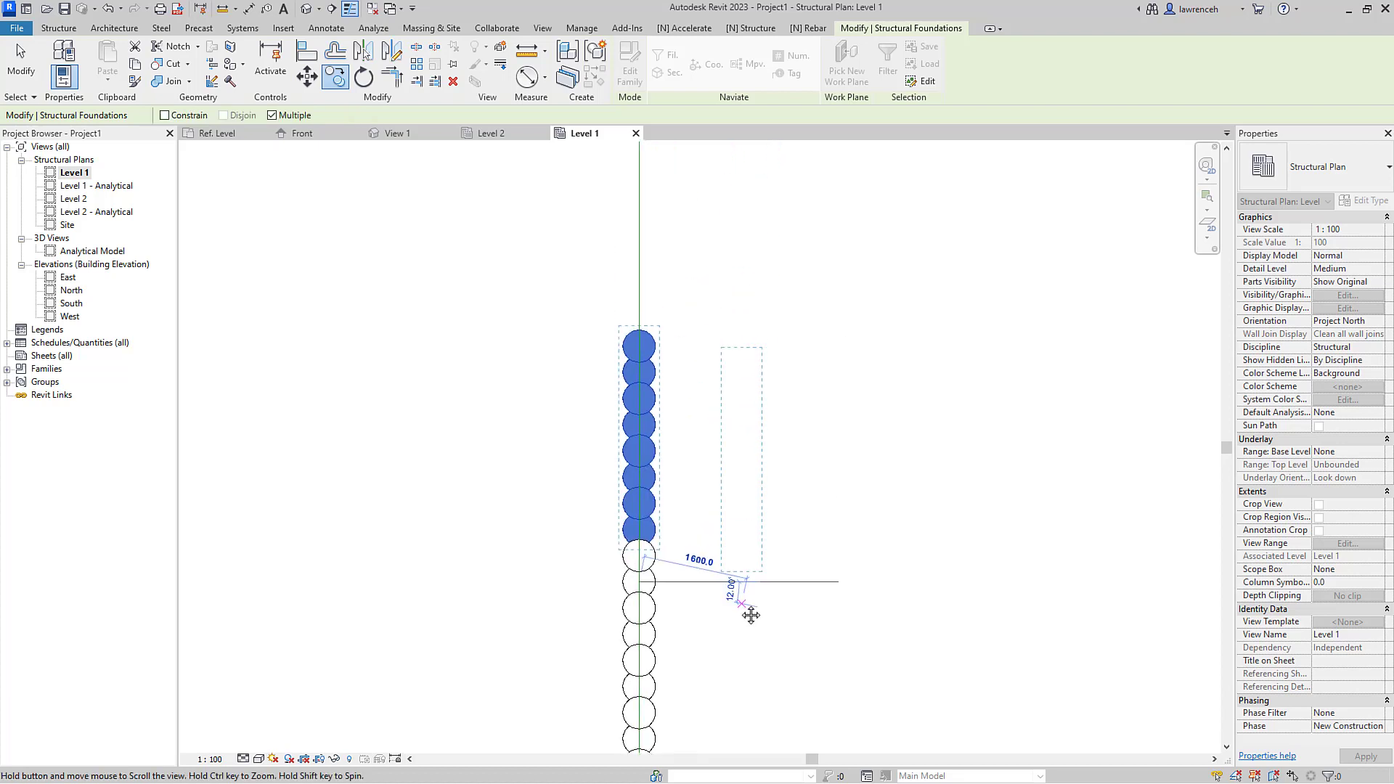
{"action": "left_click", "coordinate": [639, 376]}
{"action": "middle_click_drag", "start_coordinate": [751, 417], "coordinate": [735, 597]}
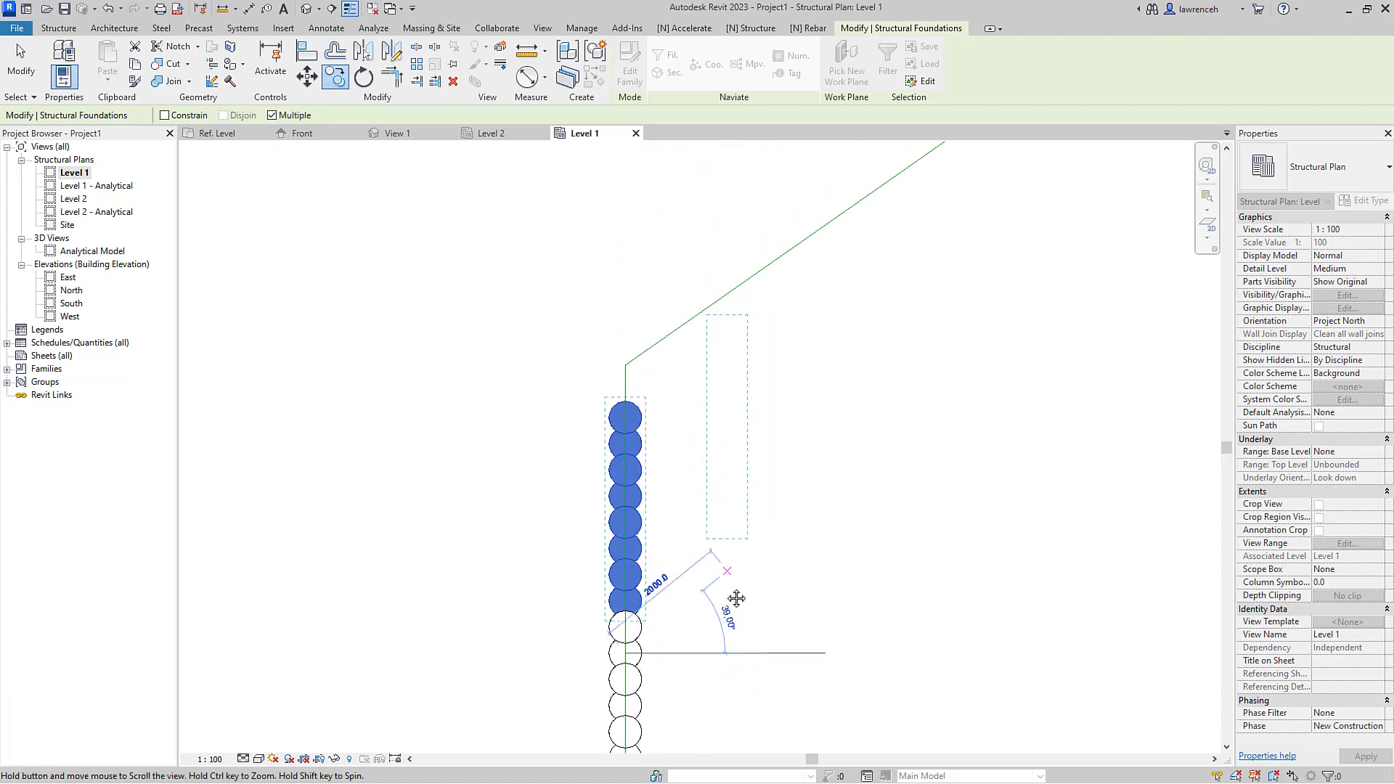
{"action": "key", "text": "Escape"}
{"action": "key", "text": "Escape"}
Step: Copy the topmost Secondary Pile 800 mm up onto the upper end of the vertical line
{"action": "scroll", "coordinate": [654, 442], "scroll_direction": "up", "scroll_amount": 3}
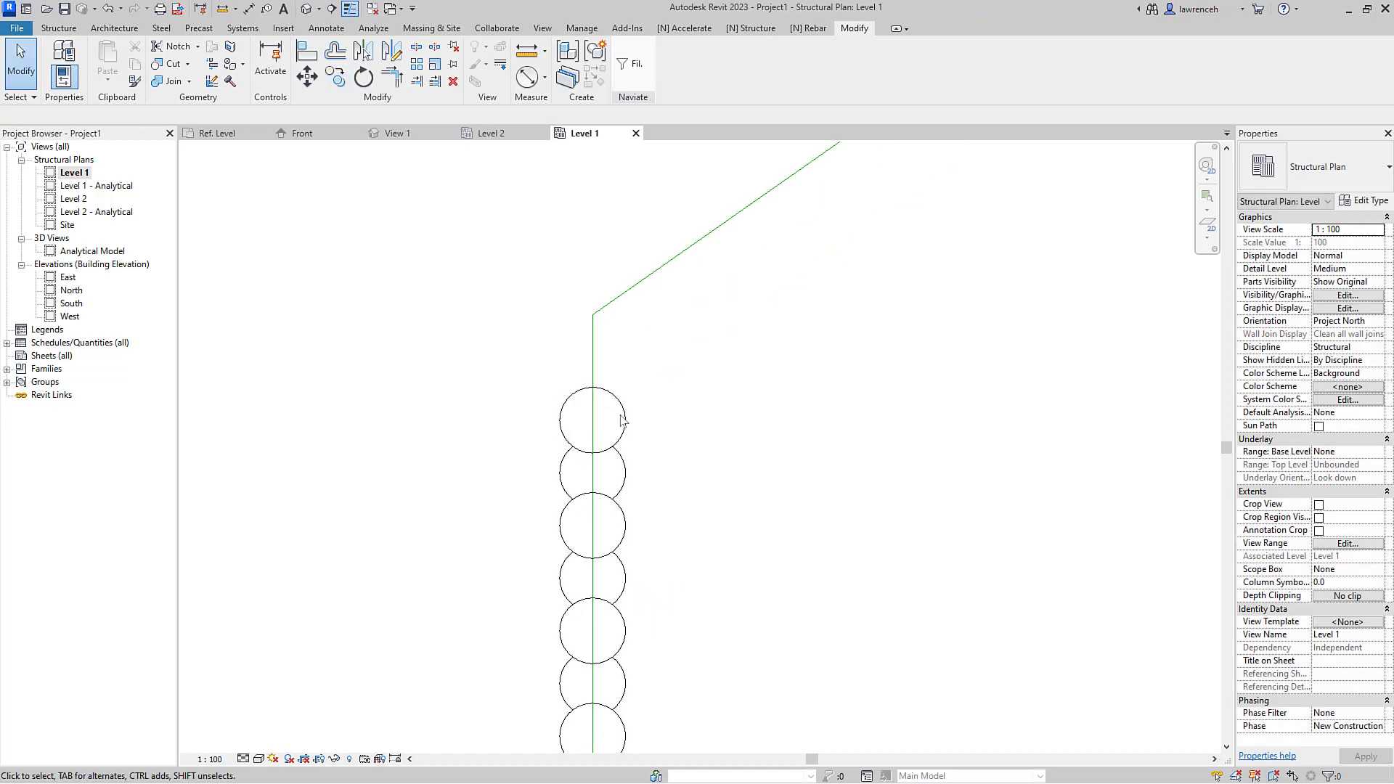
{"action": "left_click", "coordinate": [622, 421]}
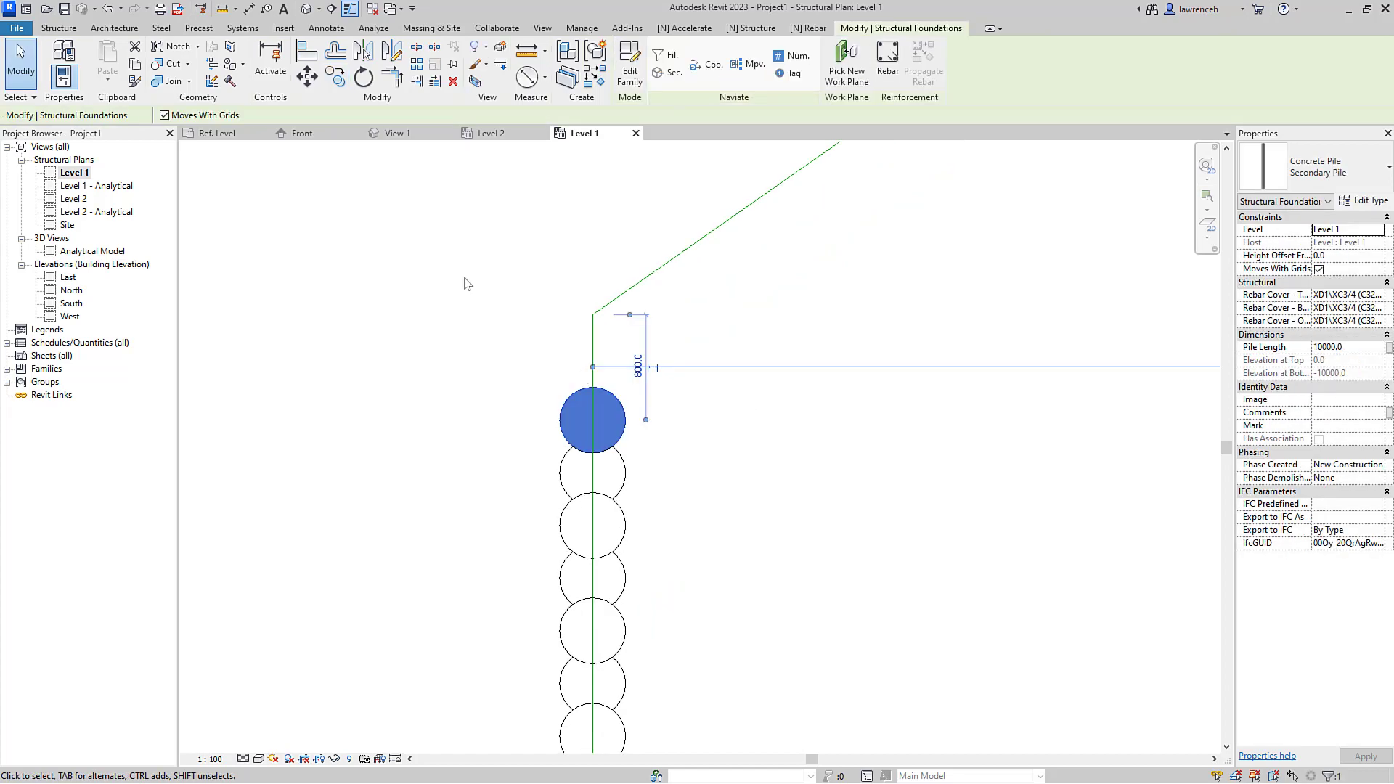
{"action": "left_click", "coordinate": [335, 77]}
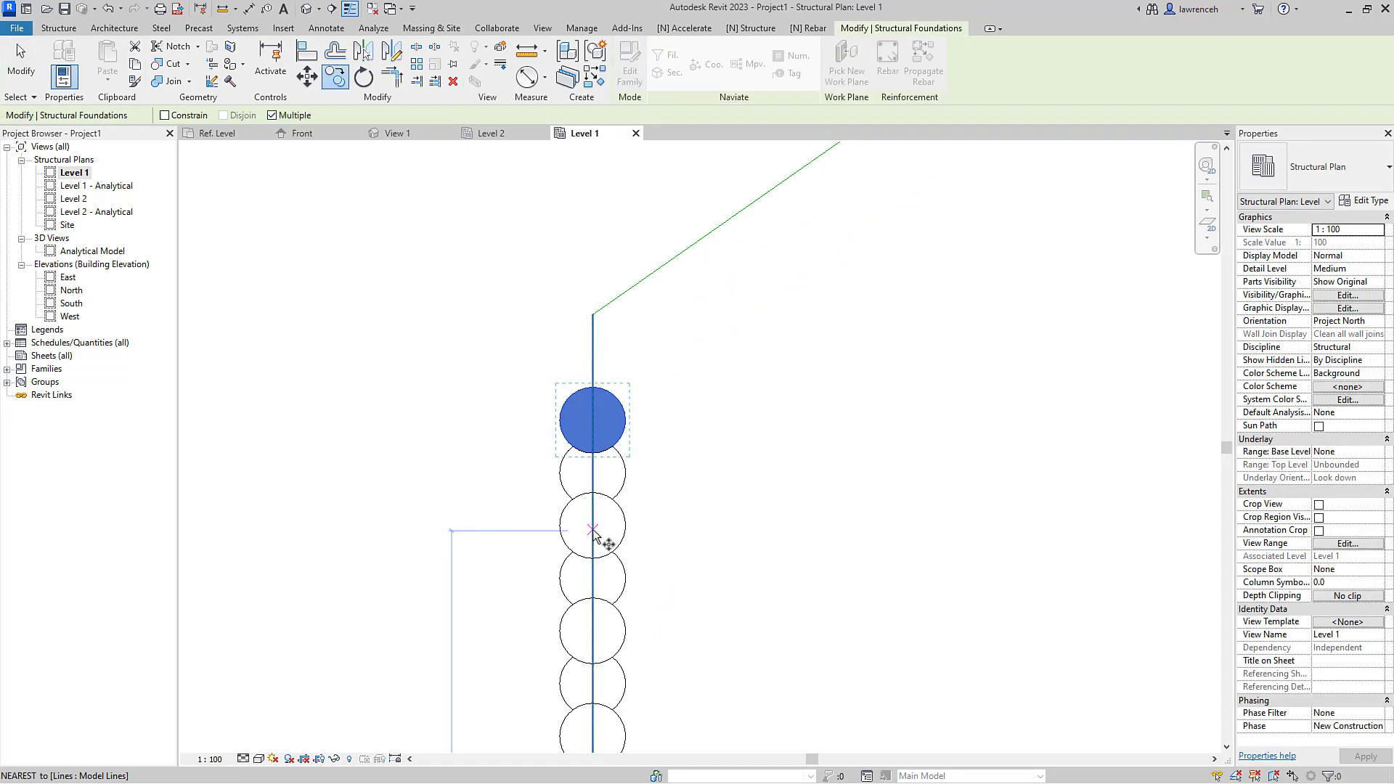
{"action": "left_click", "coordinate": [594, 525]}
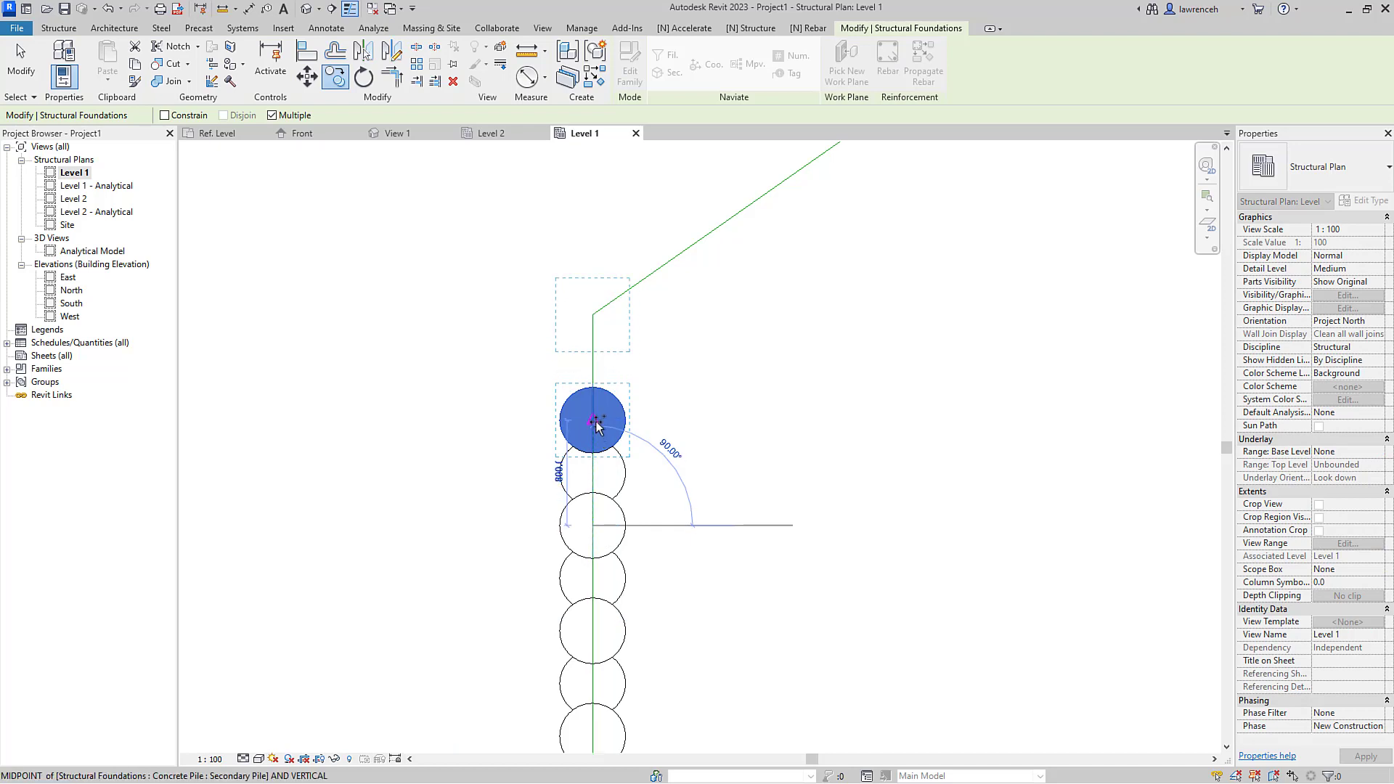
{"action": "left_click", "coordinate": [596, 422]}
{"action": "key", "text": "Escape"}
{"action": "key", "text": "Escape"}
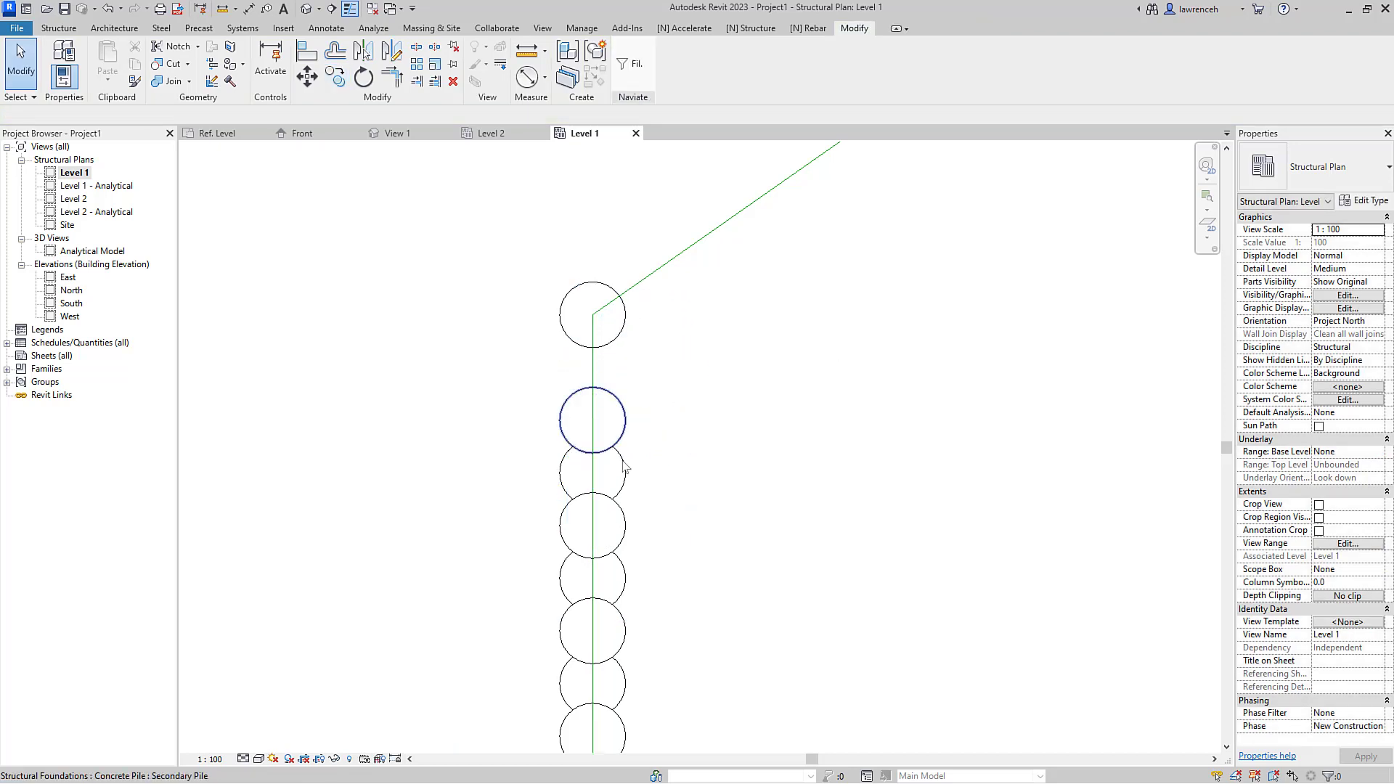
Step: Copy the uppermost Primary Pile 800 mm up into the gap between the top two Secondary Piles
{"action": "left_click", "coordinate": [621, 436]}
{"action": "key", "text": "c"}
{"action": "key", "text": "o"}
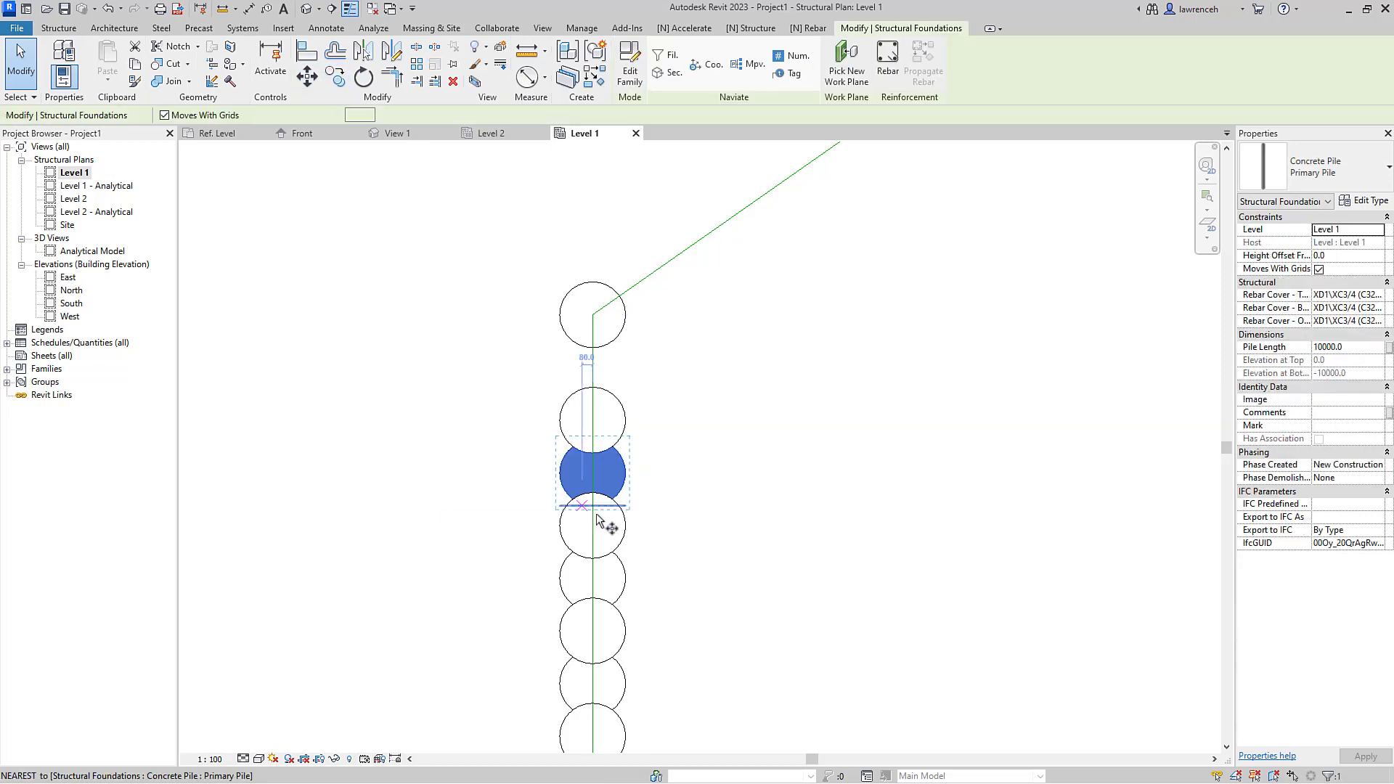
{"action": "left_click", "coordinate": [593, 525]}
{"action": "left_click", "coordinate": [592, 420]}
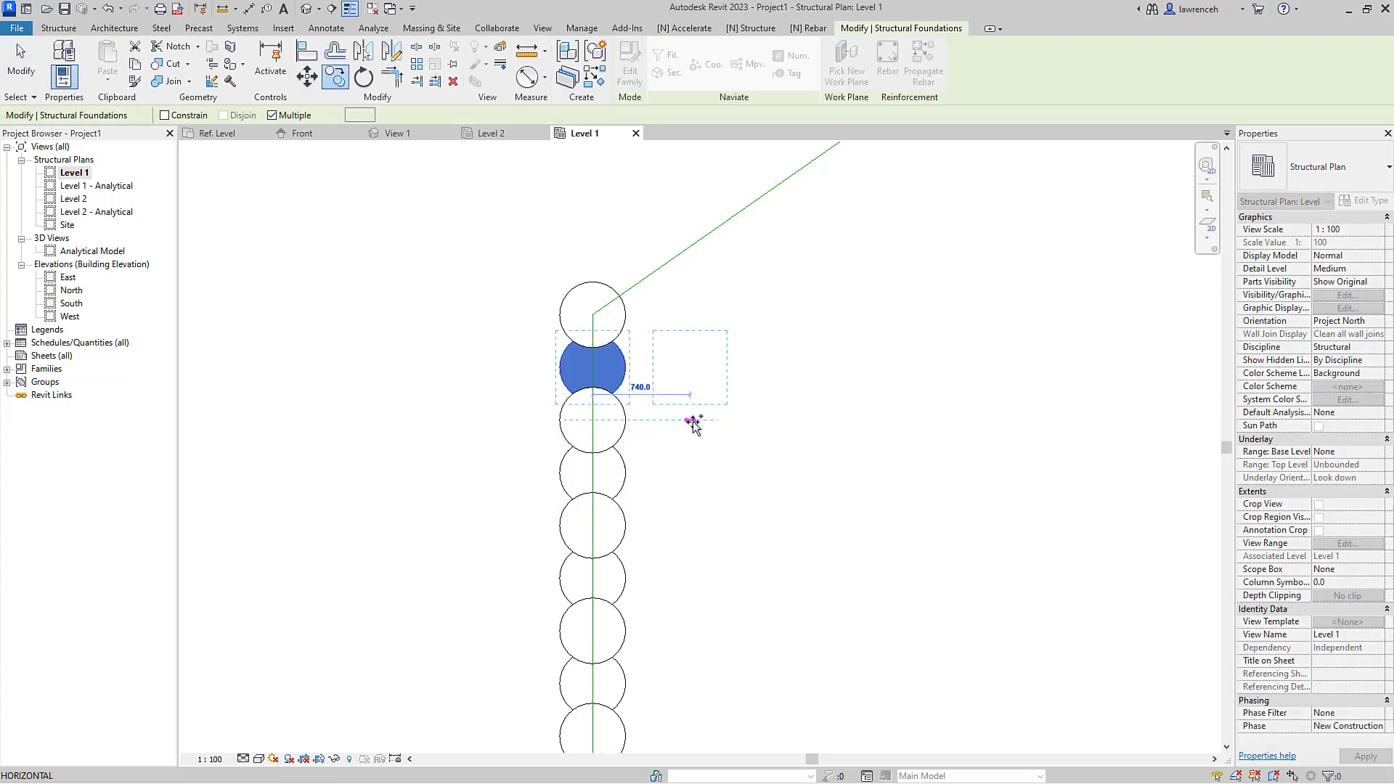
{"action": "key", "text": "Escape"}
{"action": "key", "text": "Escape"}
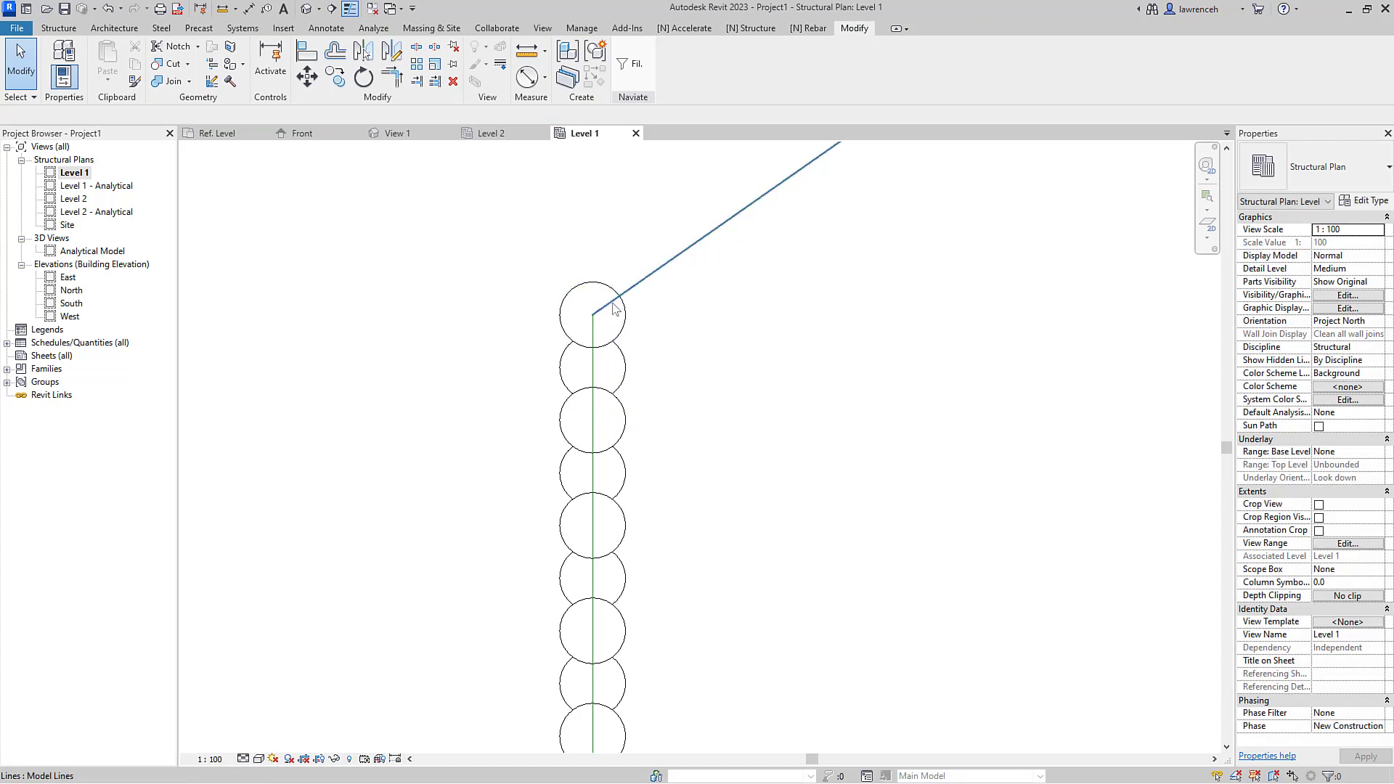
Step: Create a similar Primary Pile on the diagonal line, about 380 mm from the corner Secondary Pile
{"action": "scroll", "coordinate": [621, 339], "scroll_direction": "down", "scroll_amount": 3}
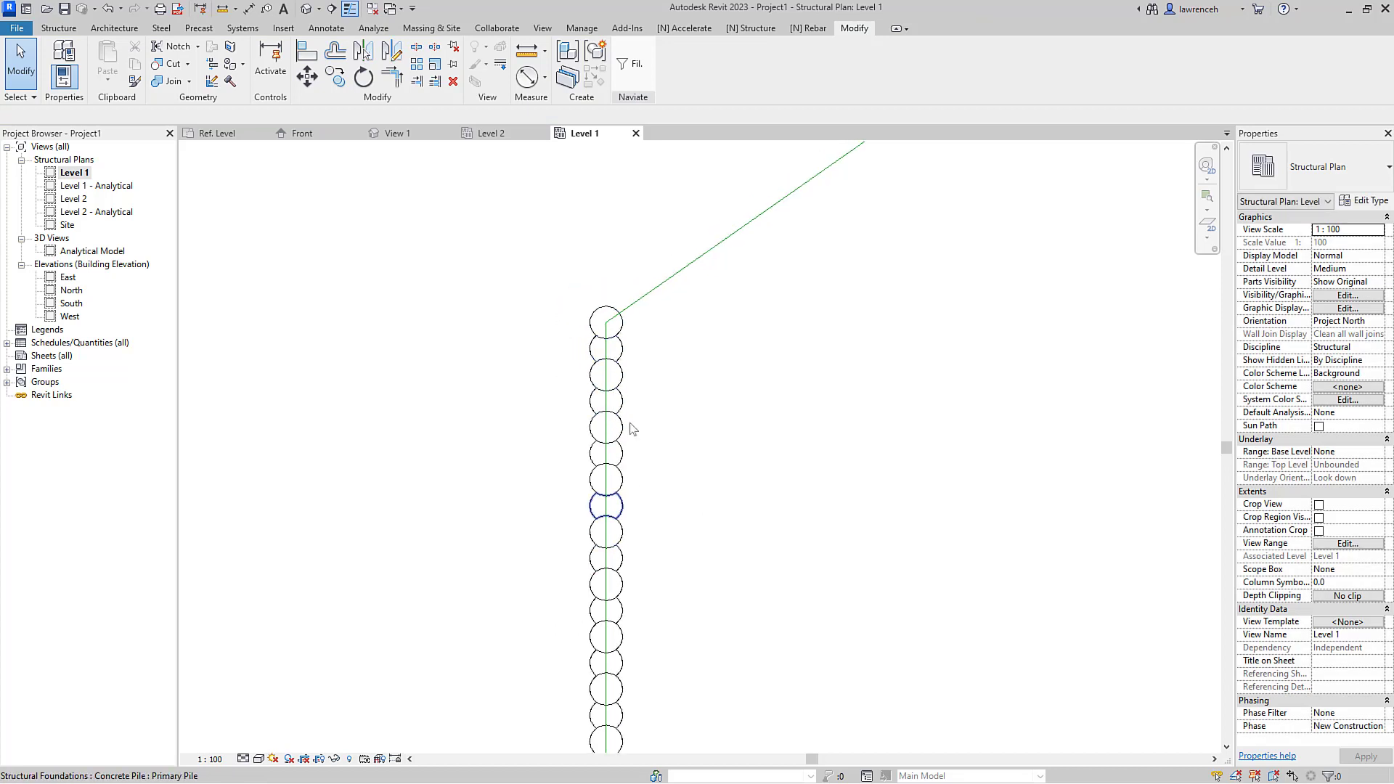
{"action": "middle_click_drag", "start_coordinate": [627, 341], "coordinate": [605, 324]}
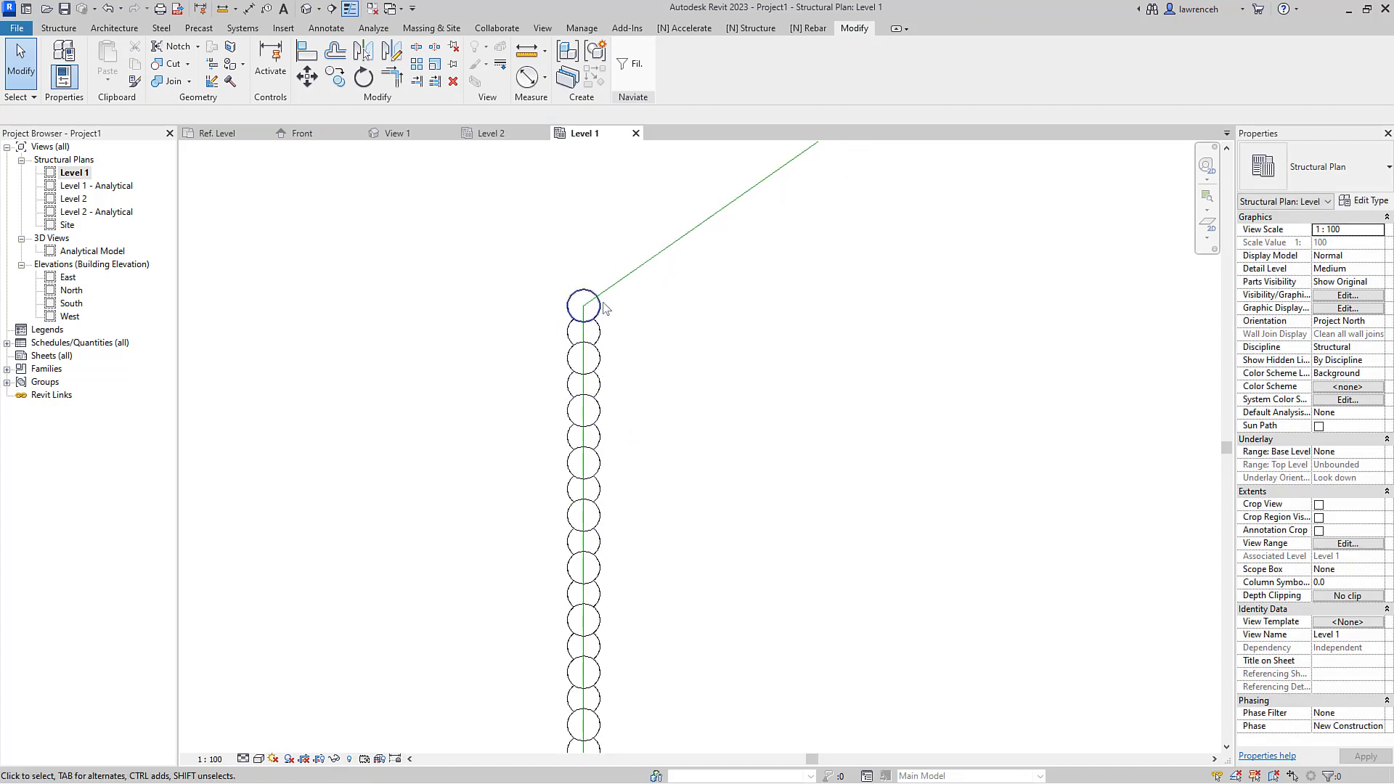
{"action": "scroll", "coordinate": [617, 290], "scroll_direction": "down", "scroll_amount": 2}
{"action": "middle_click_drag", "start_coordinate": [653, 281], "coordinate": [548, 438]}
{"action": "scroll", "coordinate": [523, 432], "scroll_direction": "up", "scroll_amount": 4}
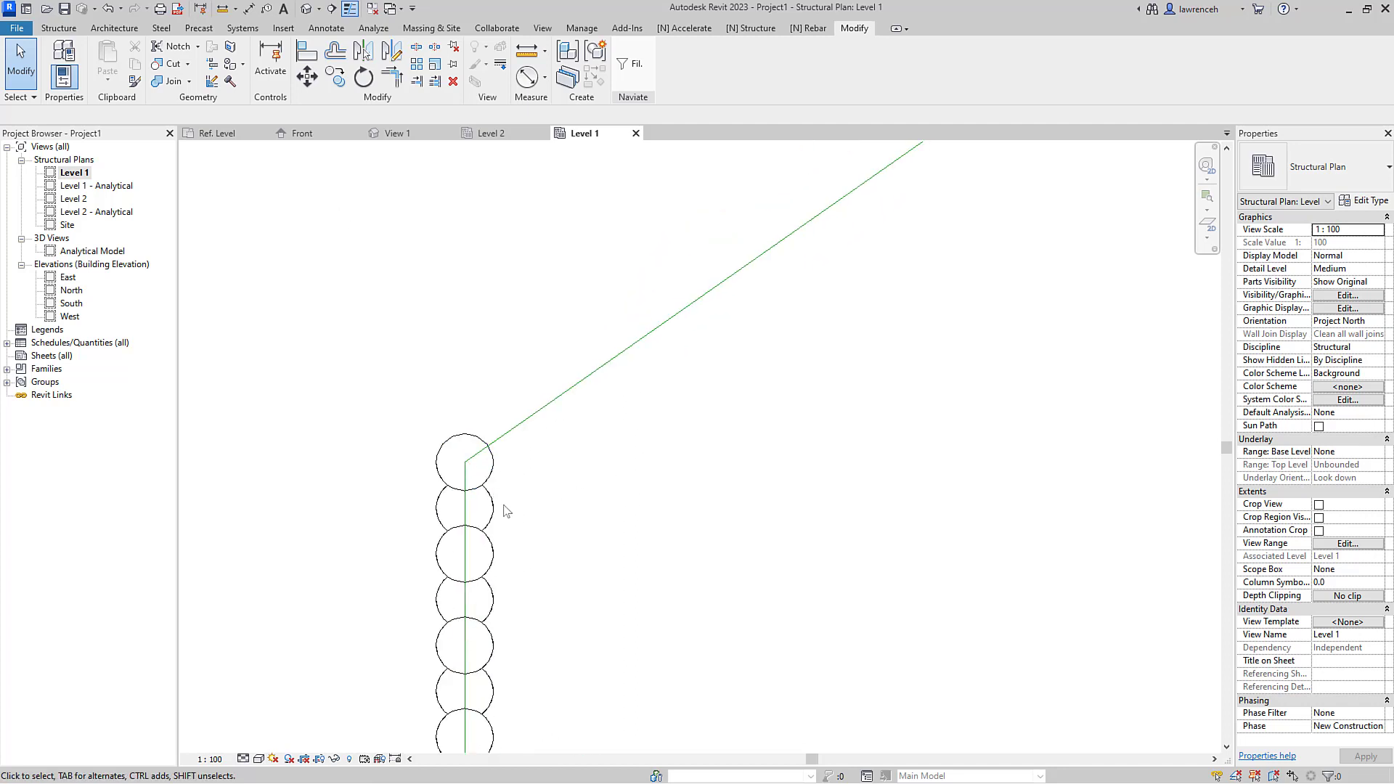
{"action": "left_click", "coordinate": [516, 520]}
{"action": "right_click", "coordinate": [532, 512]}
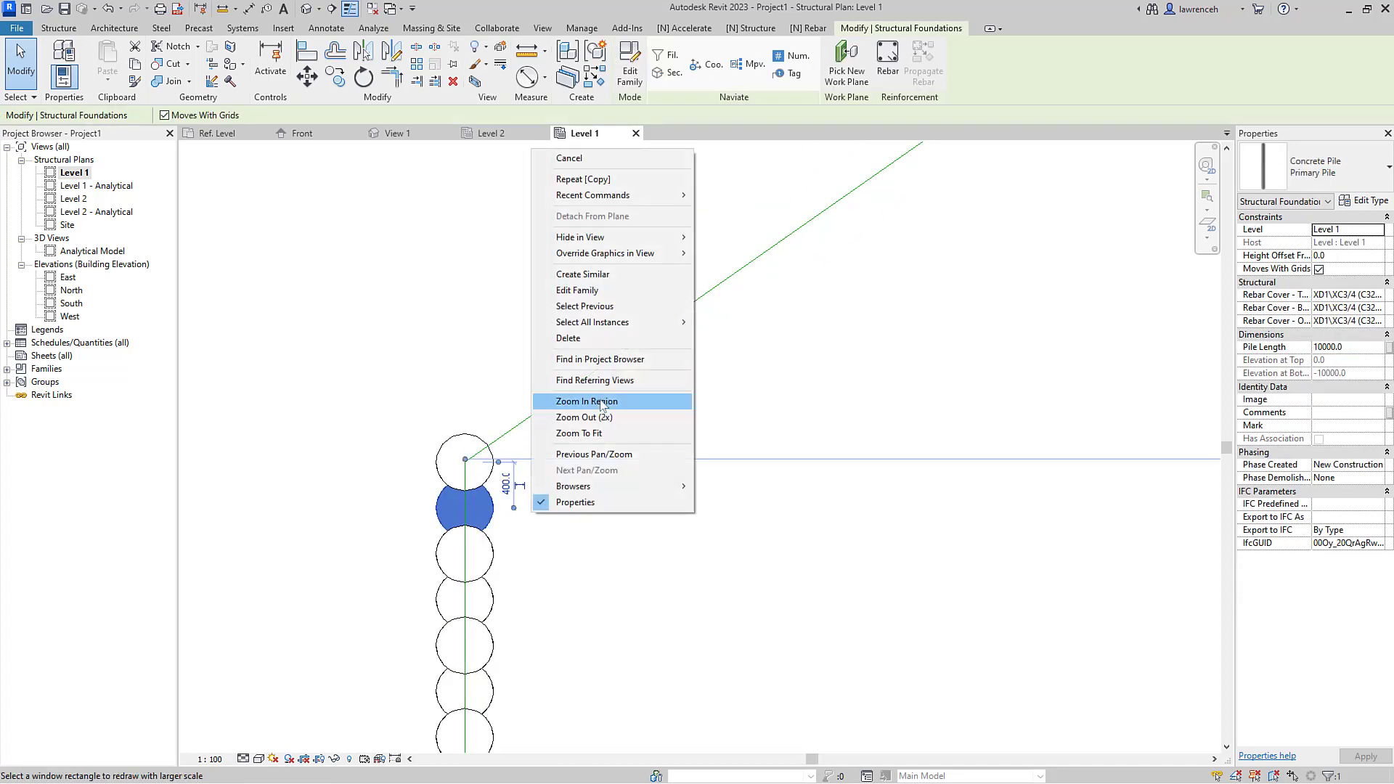
{"action": "left_click", "coordinate": [591, 280]}
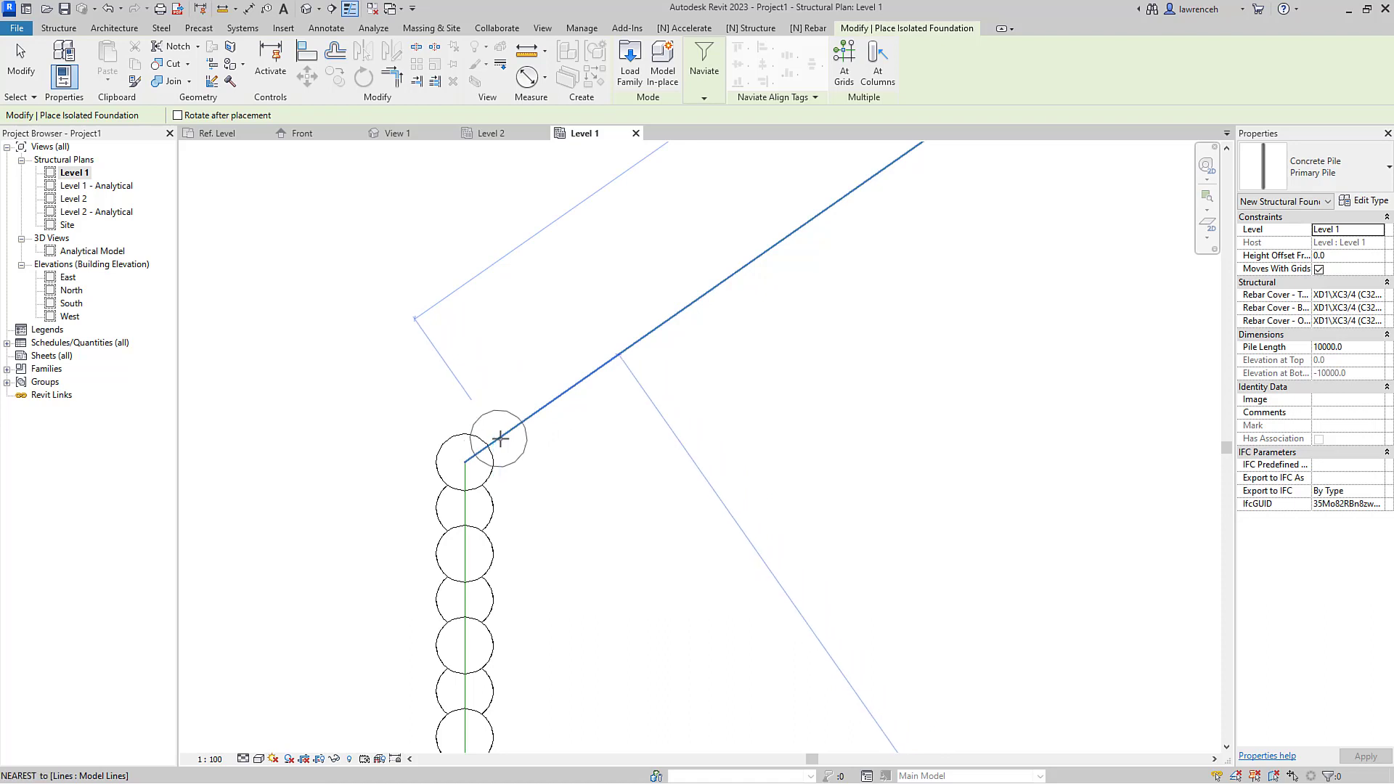
{"action": "key", "text": "Escape"}
{"action": "key", "text": "Escape"}
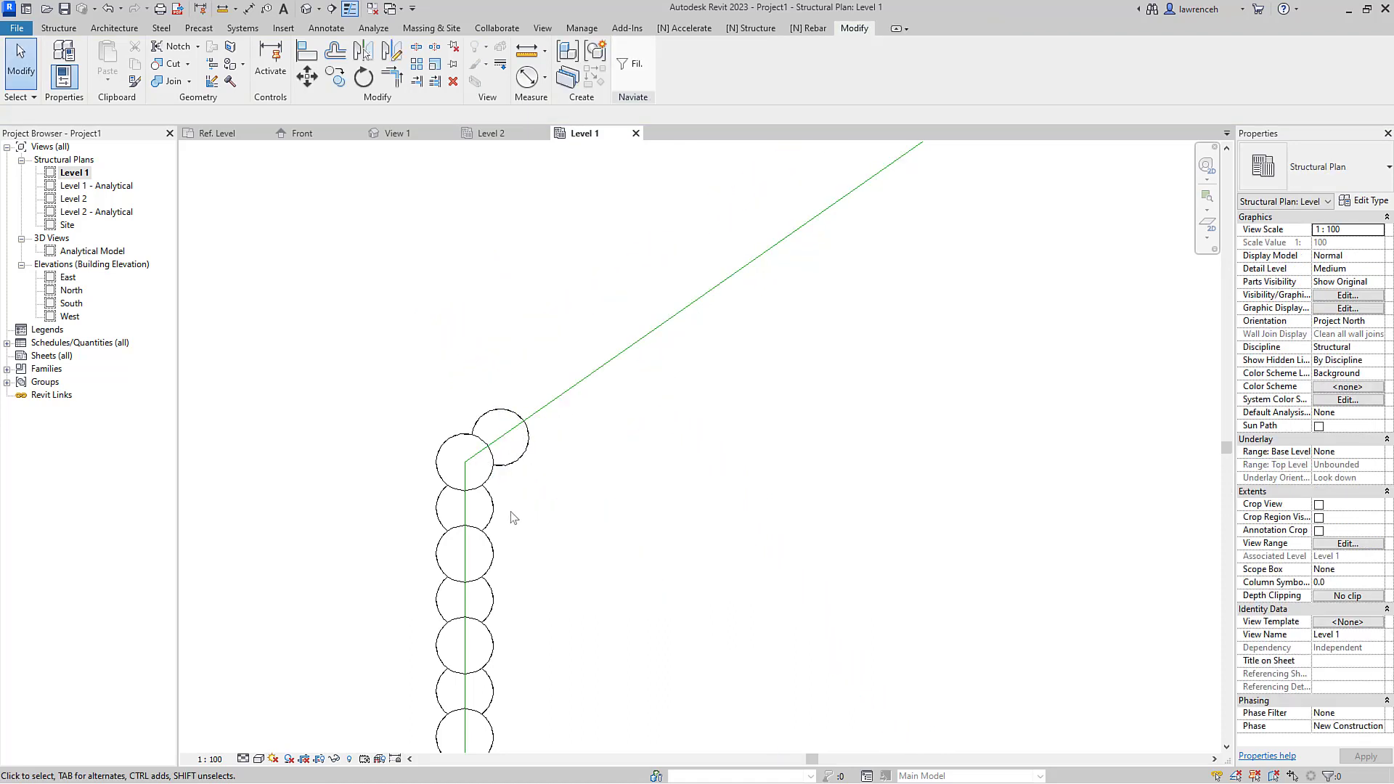
Step: Add an aligned dimension between the Primary Pile on the diagonal line and the corner Secondary Pile
{"action": "key", "text": "i"}
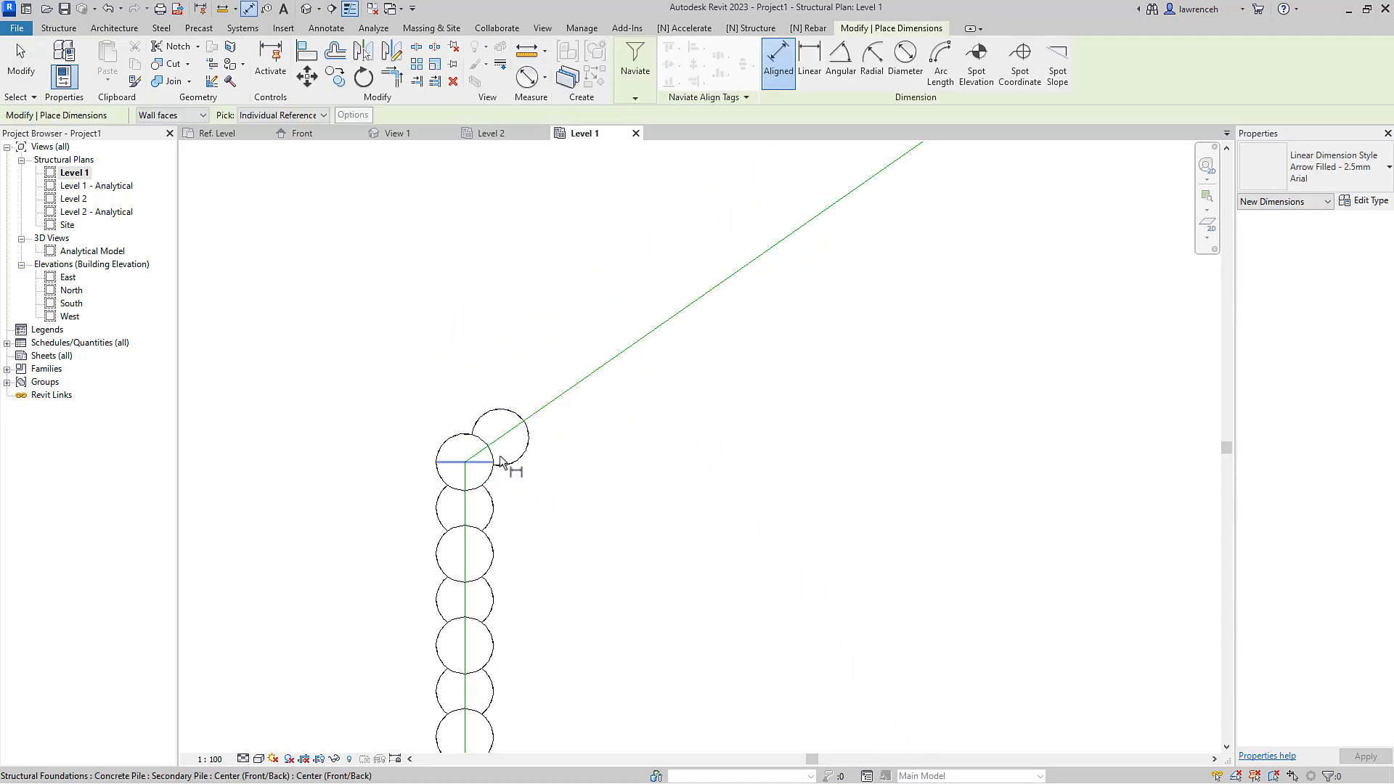
{"action": "left_click", "coordinate": [507, 452]}
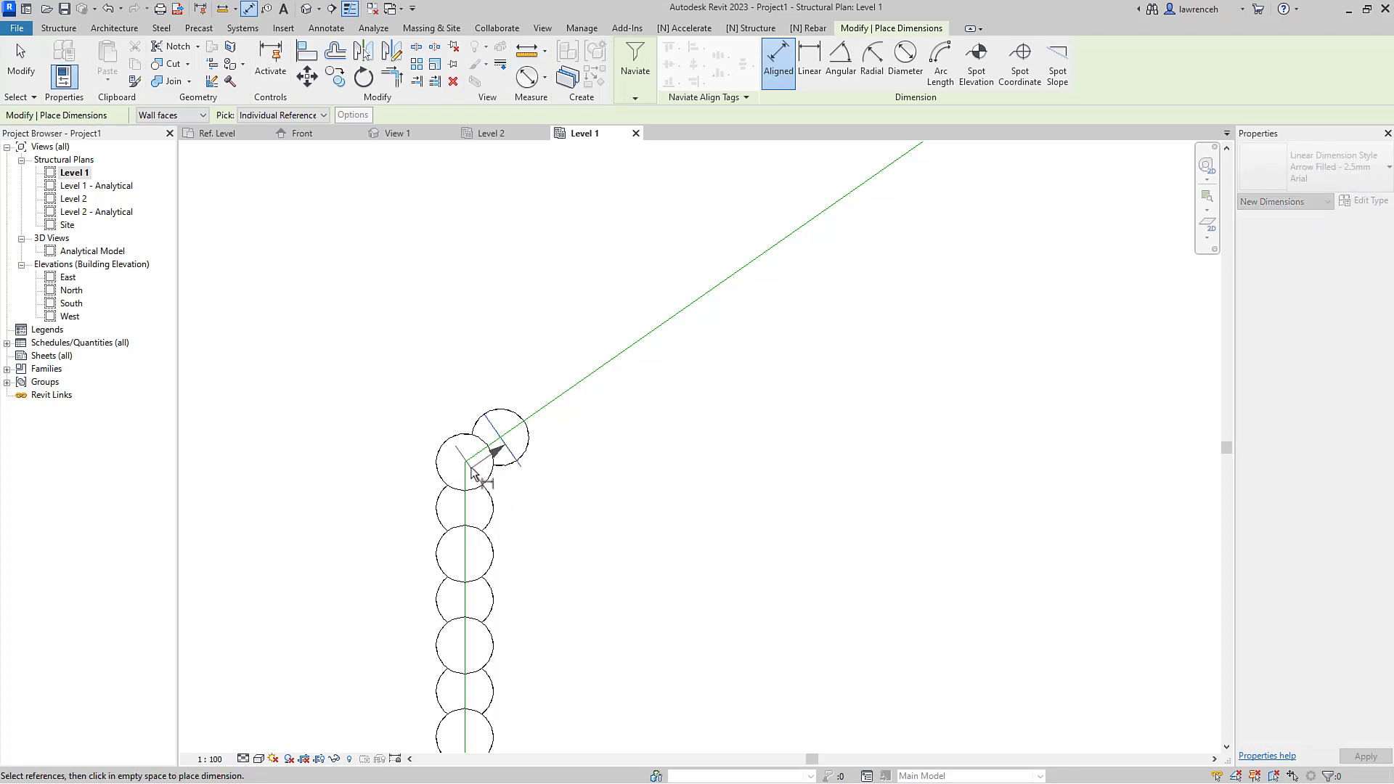
{"action": "left_click", "coordinate": [469, 464]}
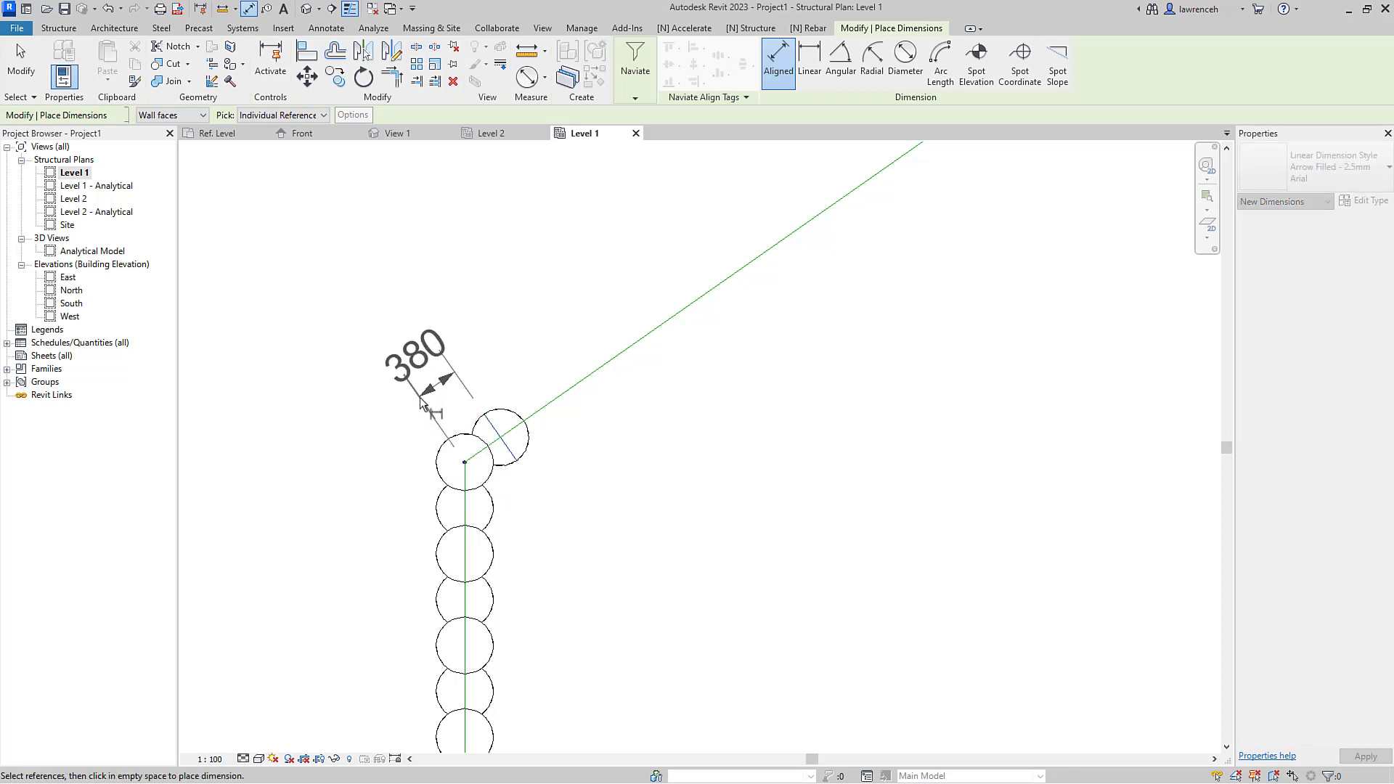
{"action": "left_click", "coordinate": [440, 381]}
{"action": "key", "text": "Escape"}
{"action": "key", "text": "Escape"}
Step: Set the diagonal Primary Pile's distance from the corner pile to 400 mm and delete the dimension
{"action": "left_click", "coordinate": [517, 461]}
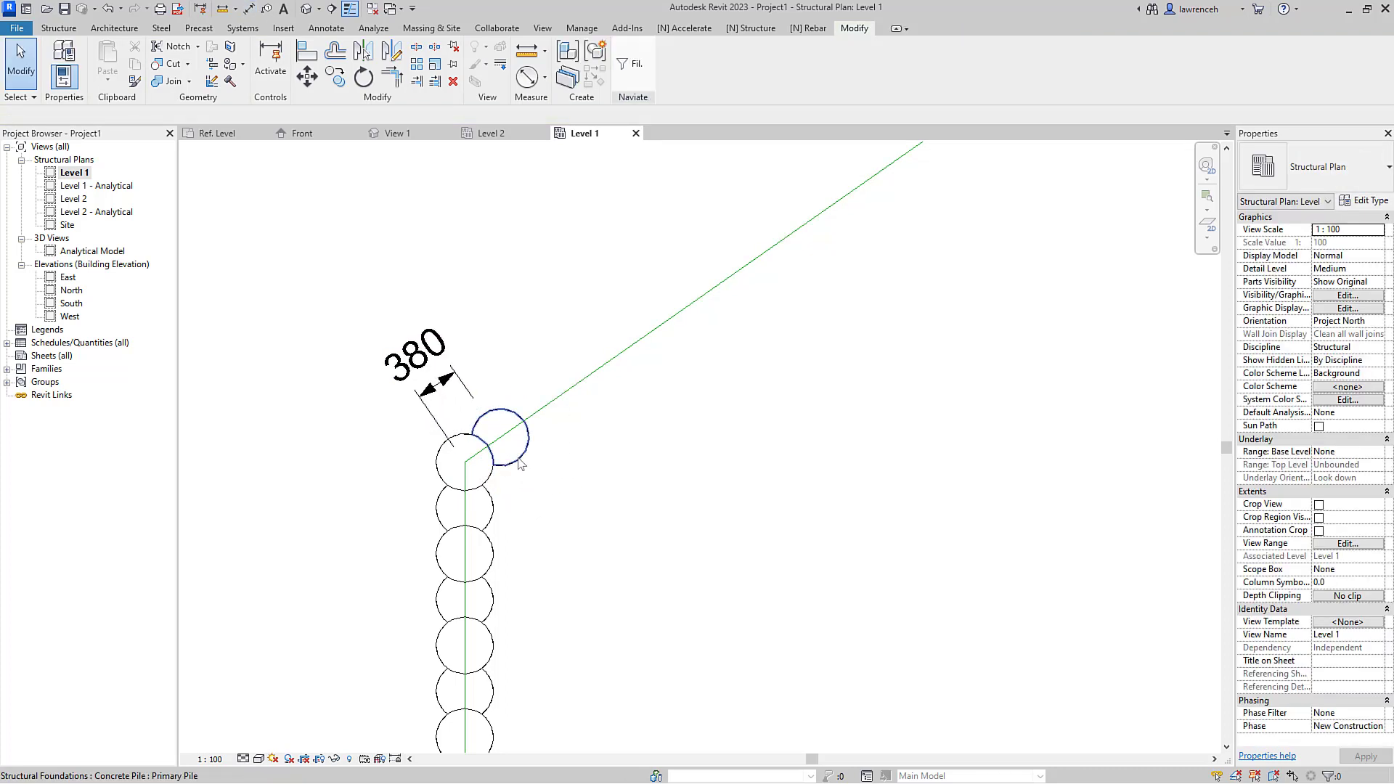
{"action": "left_click", "coordinate": [434, 372]}
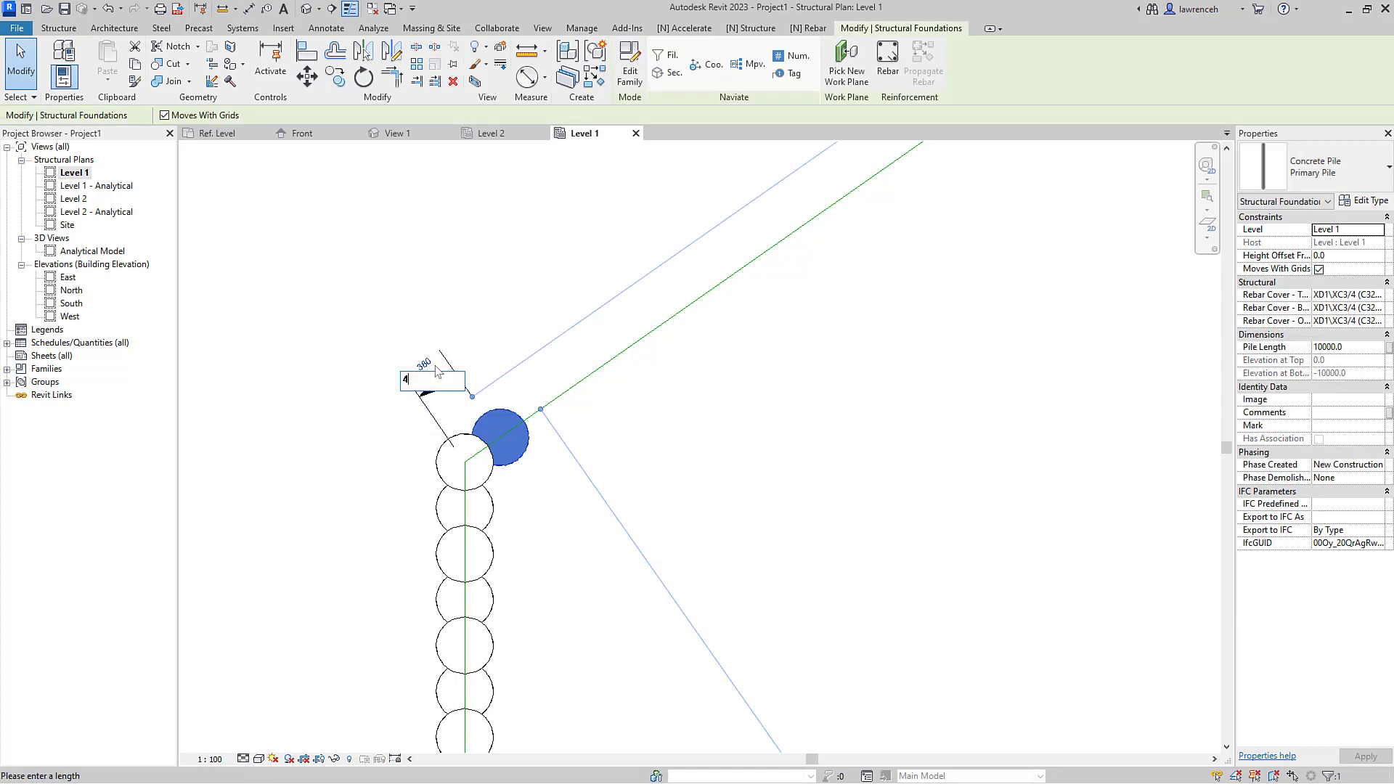
{"action": "key", "text": "Return"}
{"action": "left_click", "coordinate": [706, 398]}
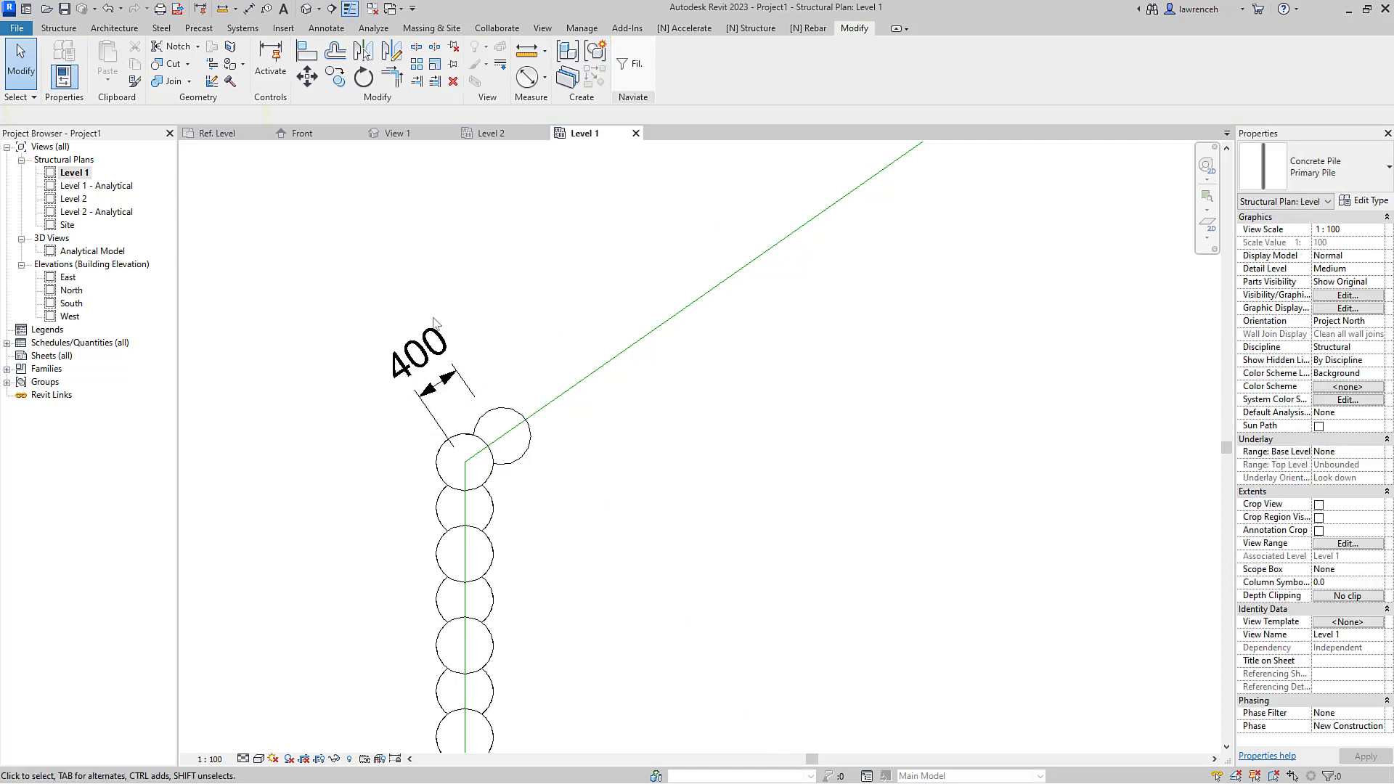
{"action": "left_click", "coordinate": [426, 363]}
{"action": "key", "text": "Delete"}
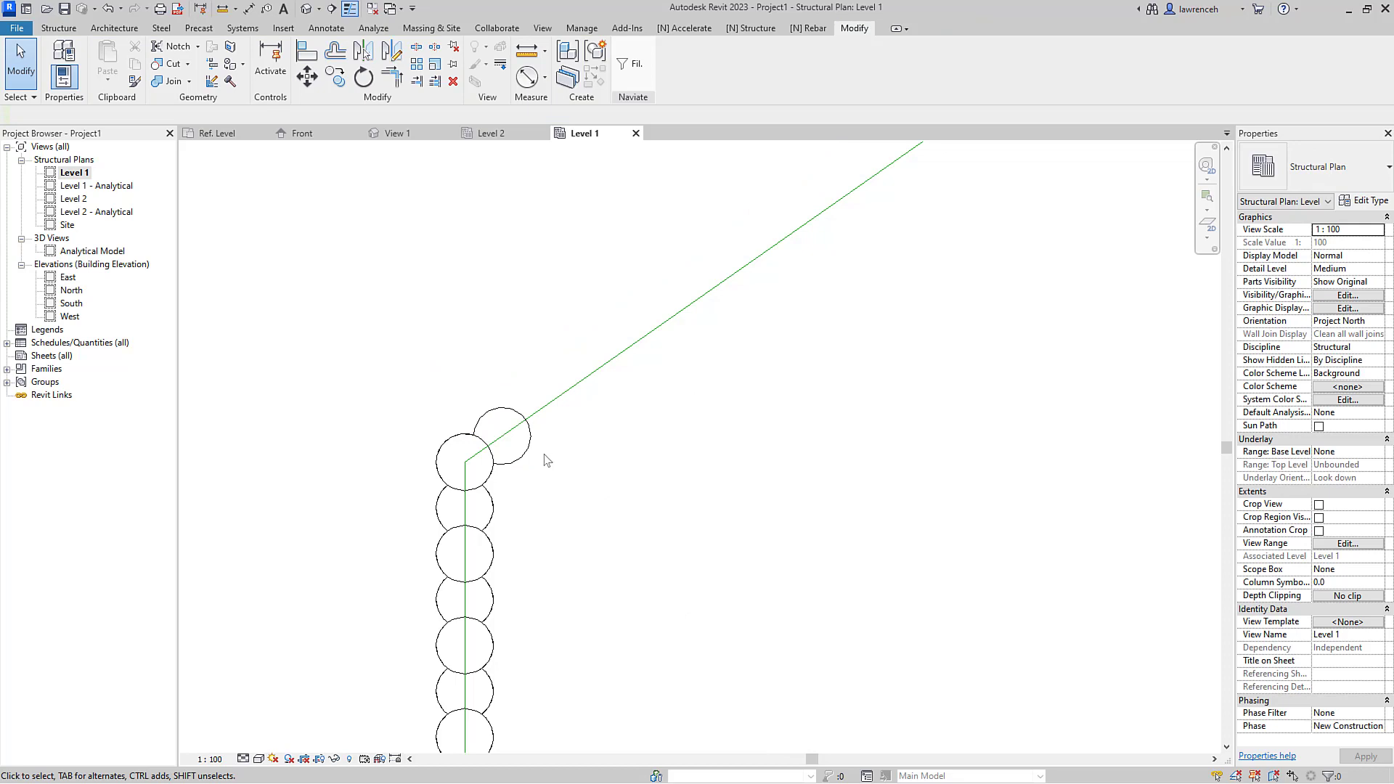
Step: Set the Level 1 plan's view range cut plane offset to -100 mm and look over the pile row
{"action": "scroll", "coordinate": [547, 461], "scroll_direction": "down", "scroll_amount": 6}
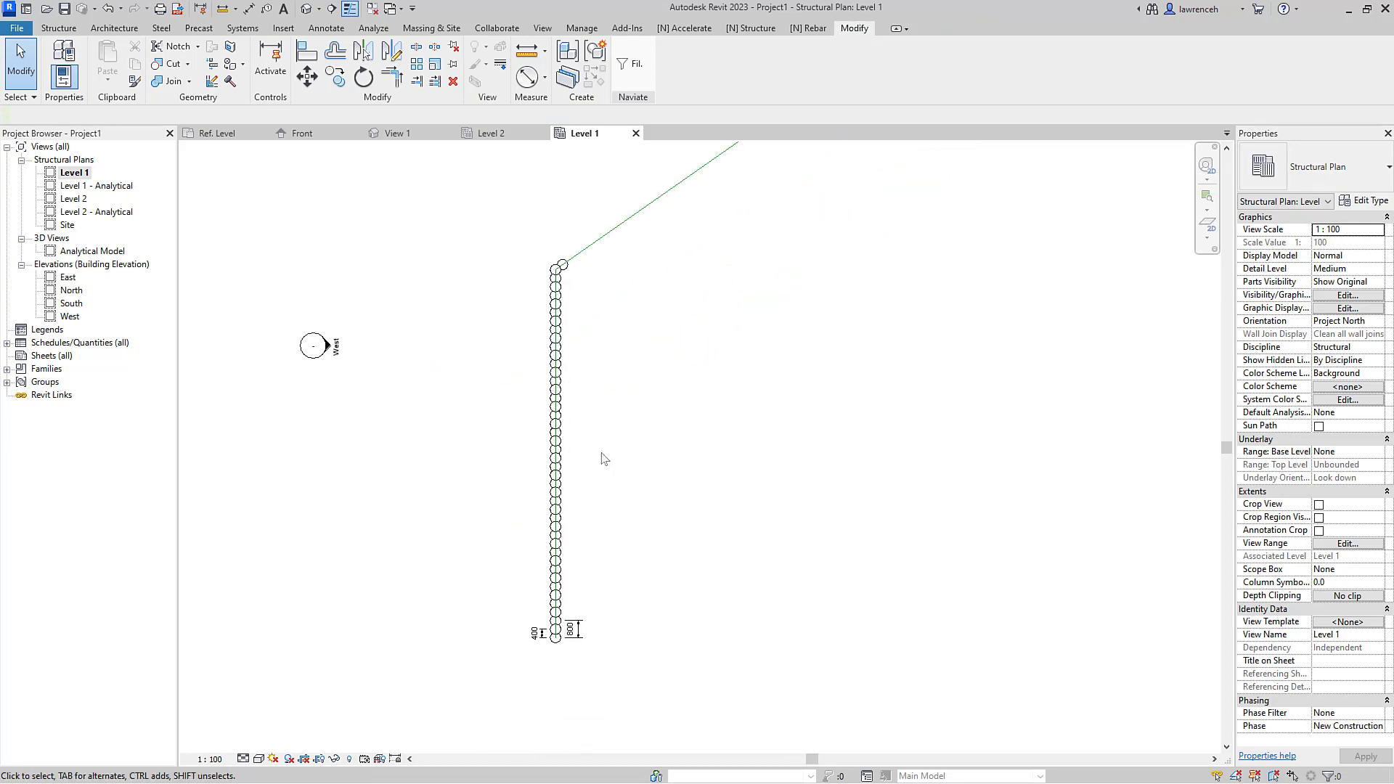
{"action": "middle_click_drag", "start_coordinate": [717, 452], "coordinate": [714, 471]}
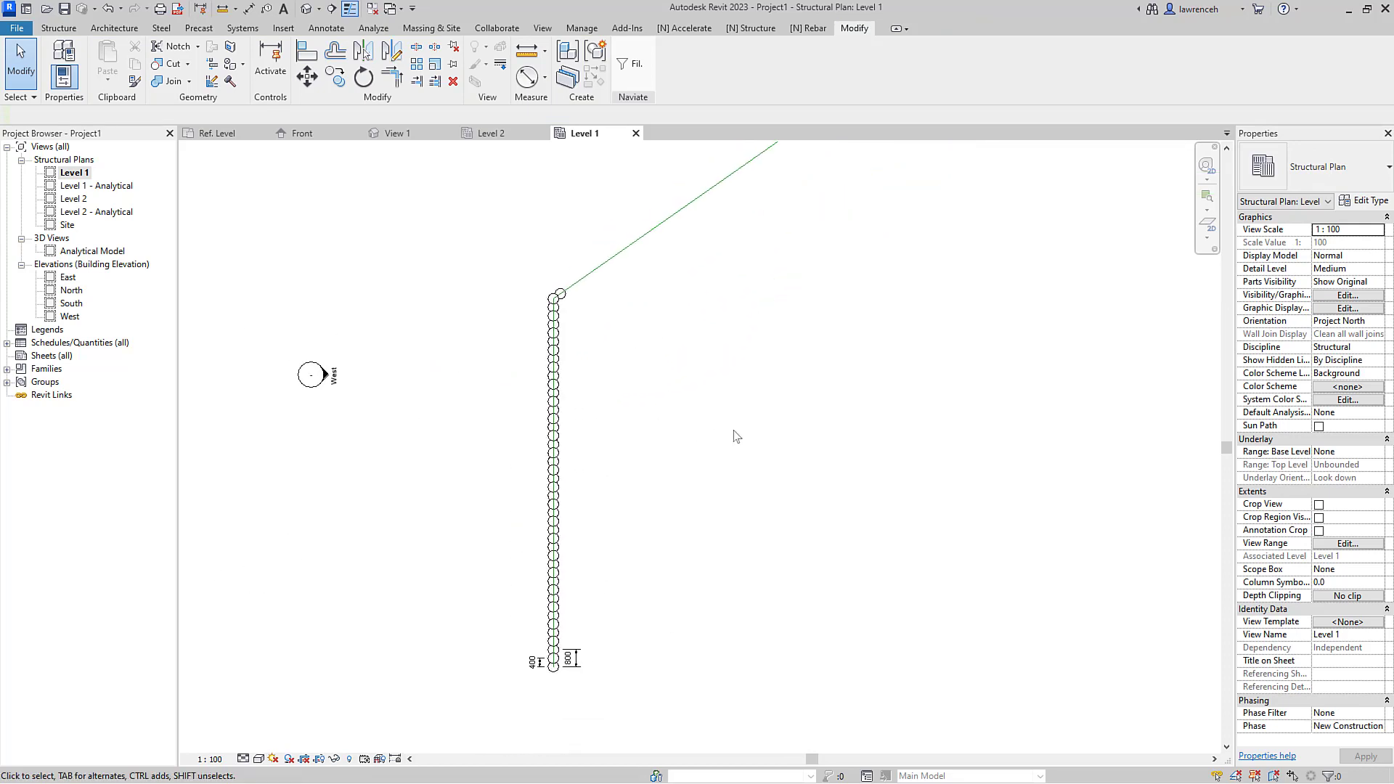
{"action": "key", "text": "v"}
{"action": "key", "text": "r"}
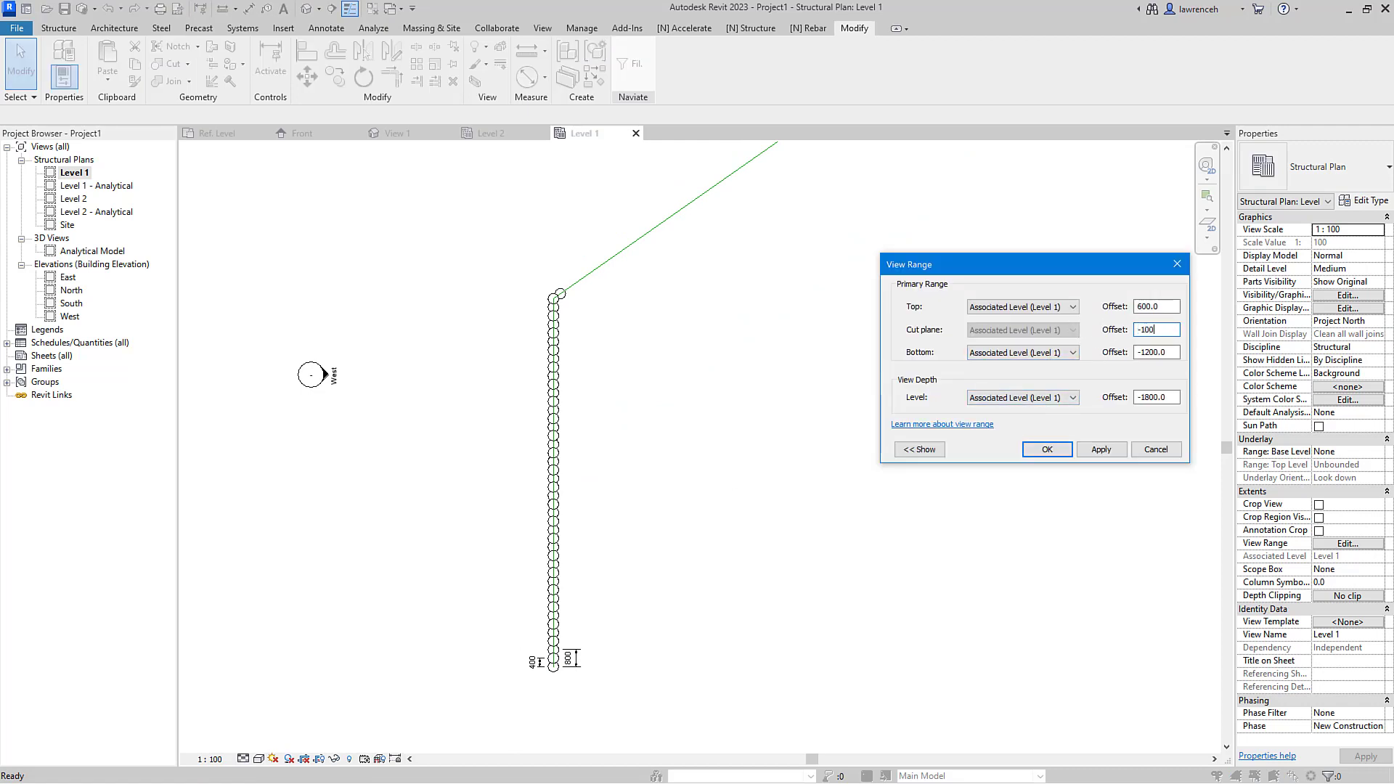
{"action": "left_click", "coordinate": [1101, 451]}
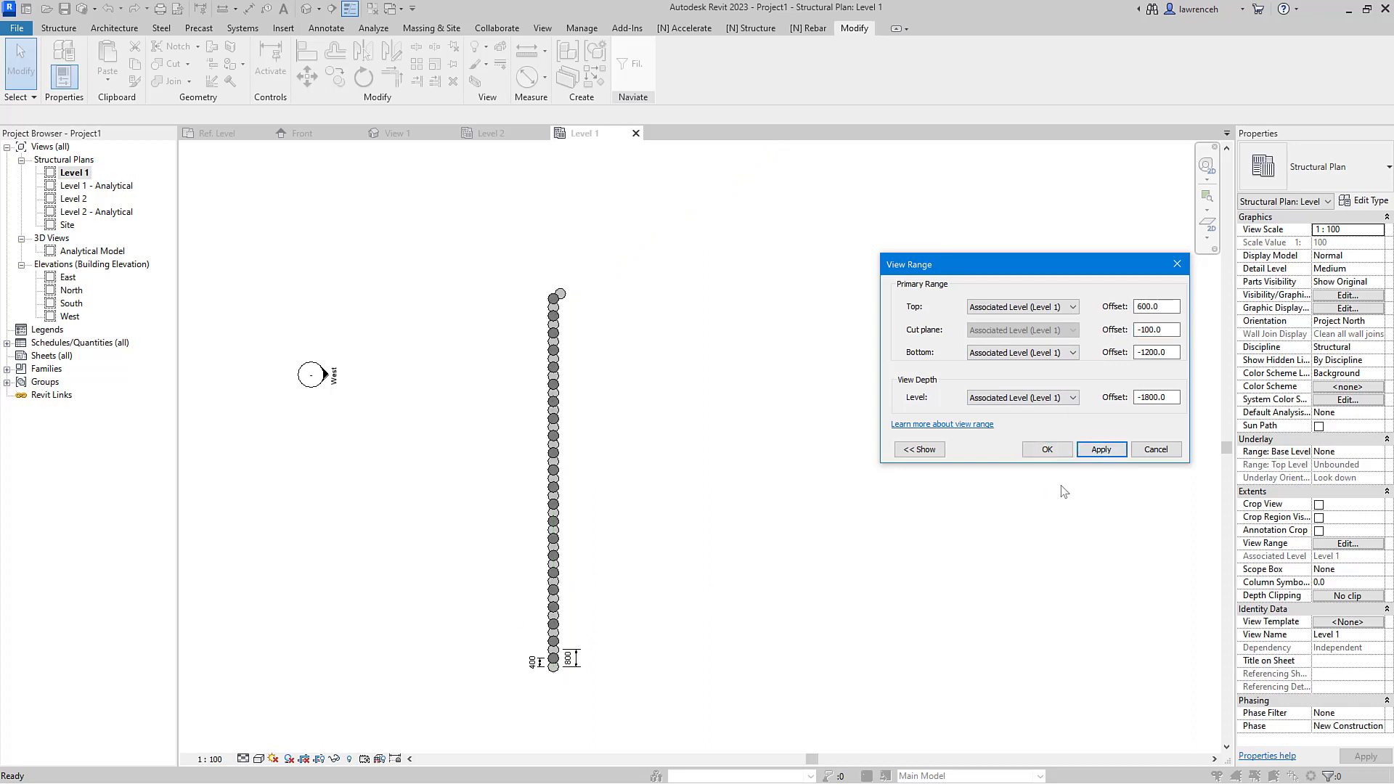
{"action": "left_click", "coordinate": [1047, 449]}
{"action": "scroll", "coordinate": [558, 672], "scroll_direction": "up", "scroll_amount": 3}
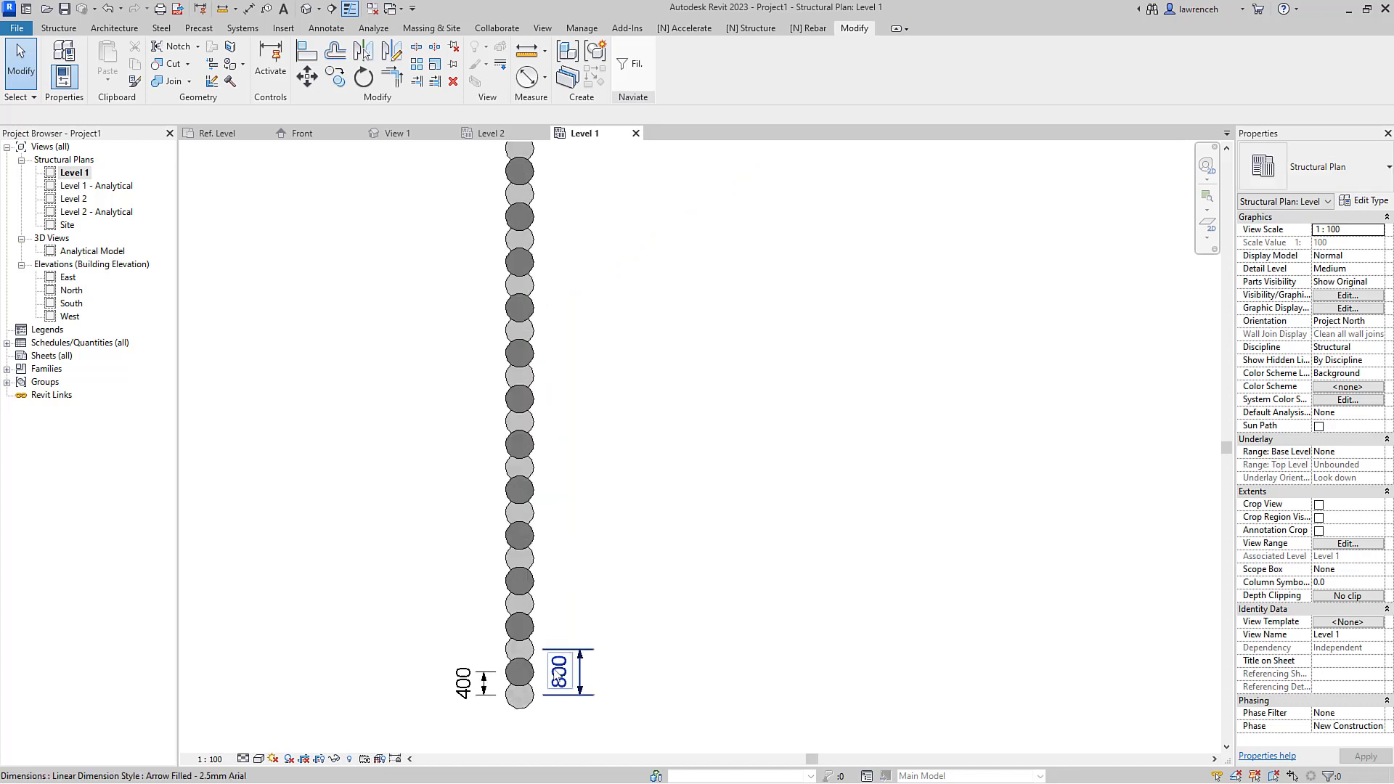
{"action": "scroll", "coordinate": [574, 326], "scroll_direction": "down", "scroll_amount": 3}
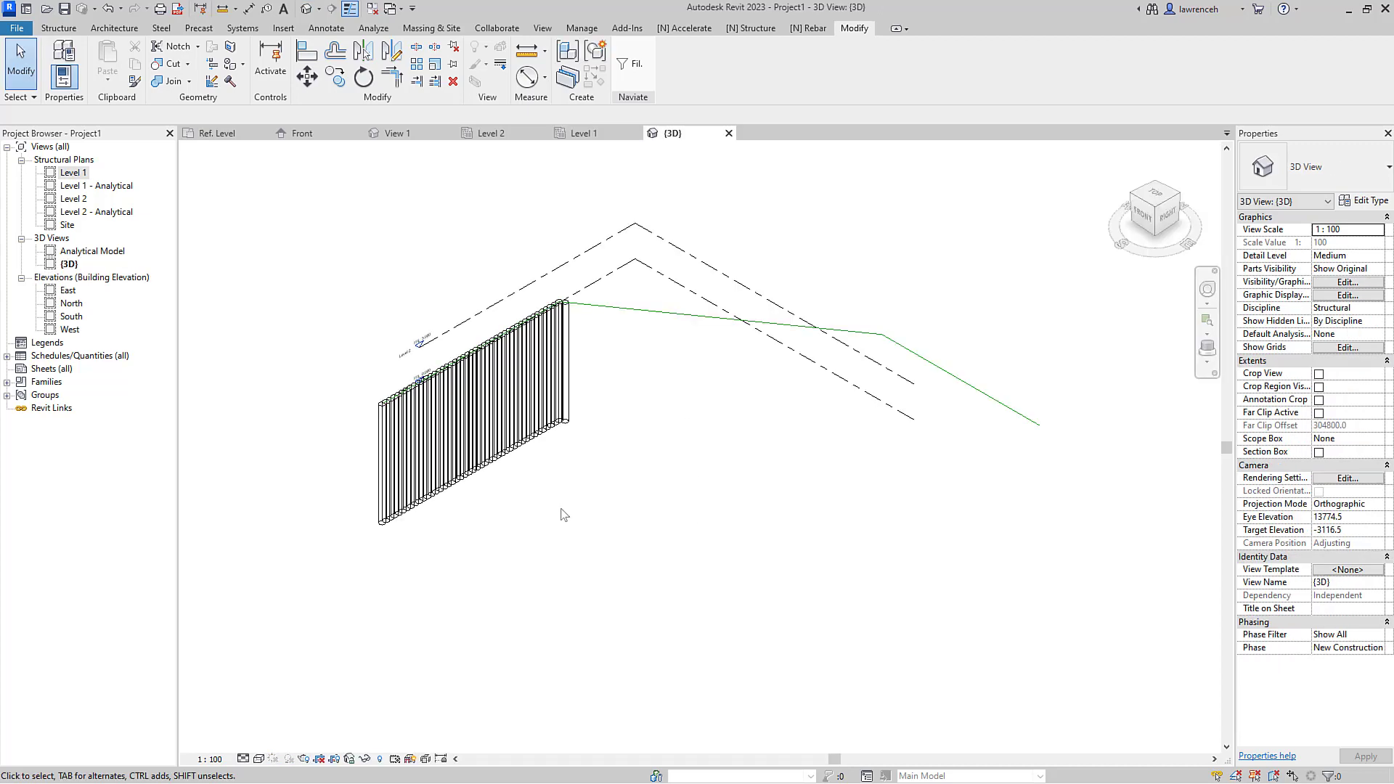
Step: Display the piled wall in the 3D view with the Shaded visual style
{"action": "scroll", "coordinate": [344, 490], "scroll_direction": "up", "scroll_amount": 3}
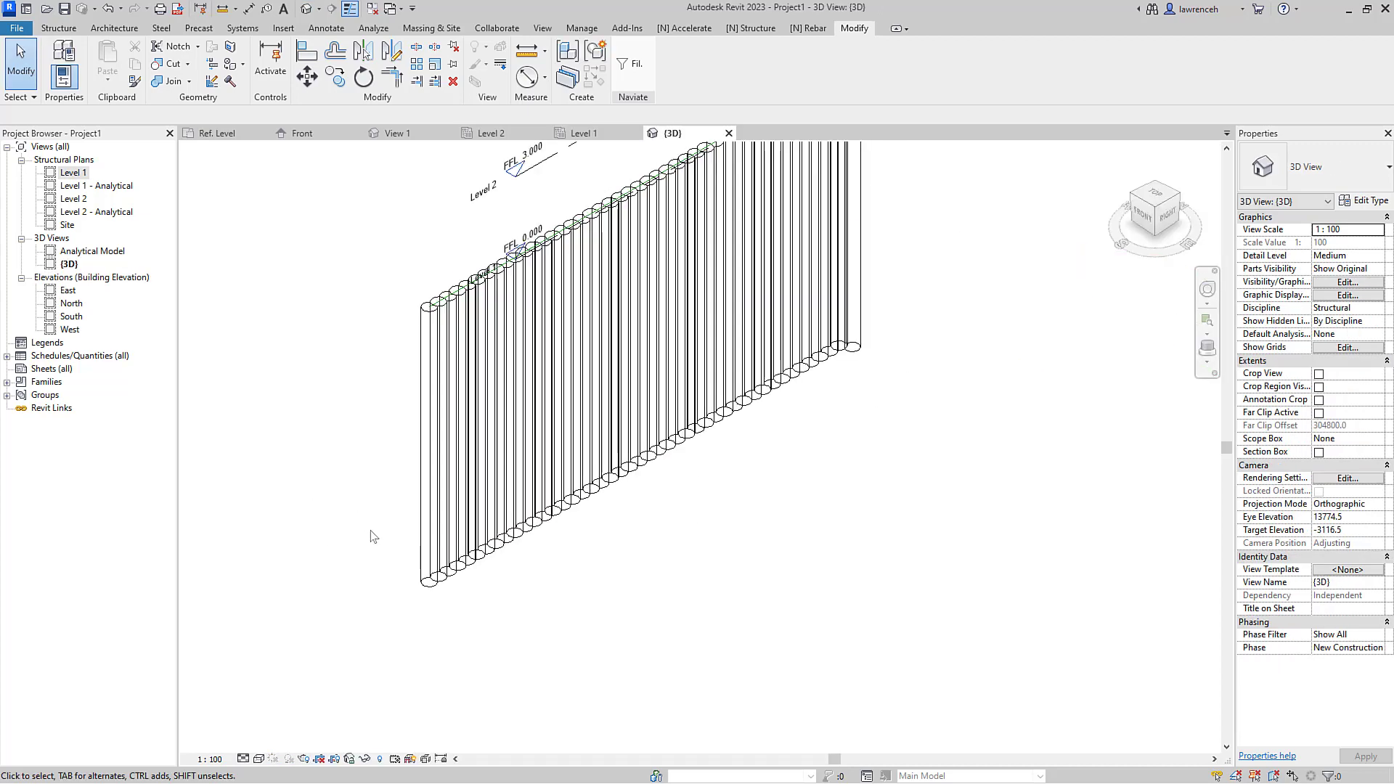
{"action": "left_click", "coordinate": [259, 759]}
{"action": "left_click", "coordinate": [272, 716]}
{"action": "mouse_move", "coordinate": [678, 560]}
{"action": "middle_mouse_down", "text": "shift"}
{"action": "mouse_move", "coordinate": [625, 523]}
{"action": "mouse_move", "coordinate": [675, 508]}
{"action": "mouse_move", "coordinate": [646, 545]}
{"action": "middle_mouse_up", "text": "shift"}
{"action": "scroll", "coordinate": [404, 395], "scroll_direction": "up", "scroll_amount": 5}
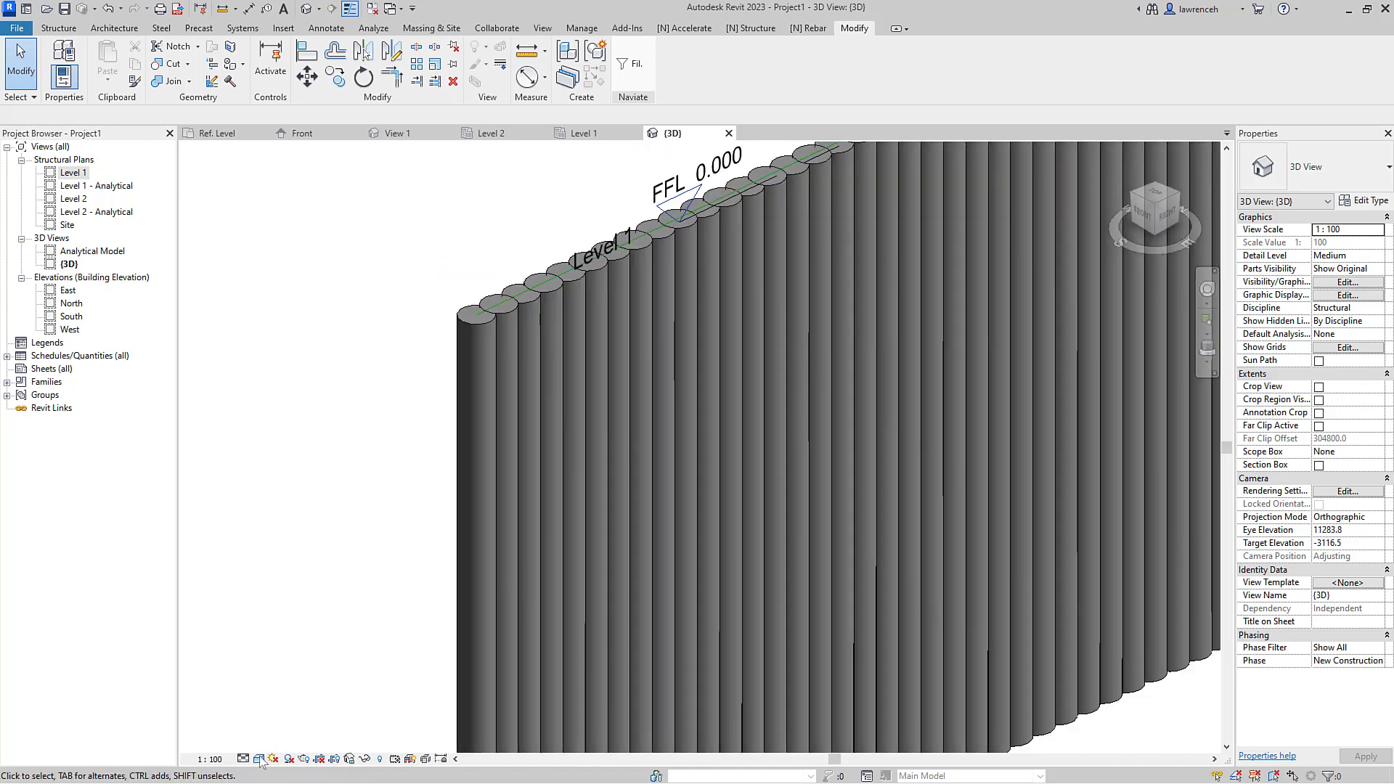
Step: Set the 3D view's visual style to Realistic
{"action": "left_click", "coordinate": [260, 758]}
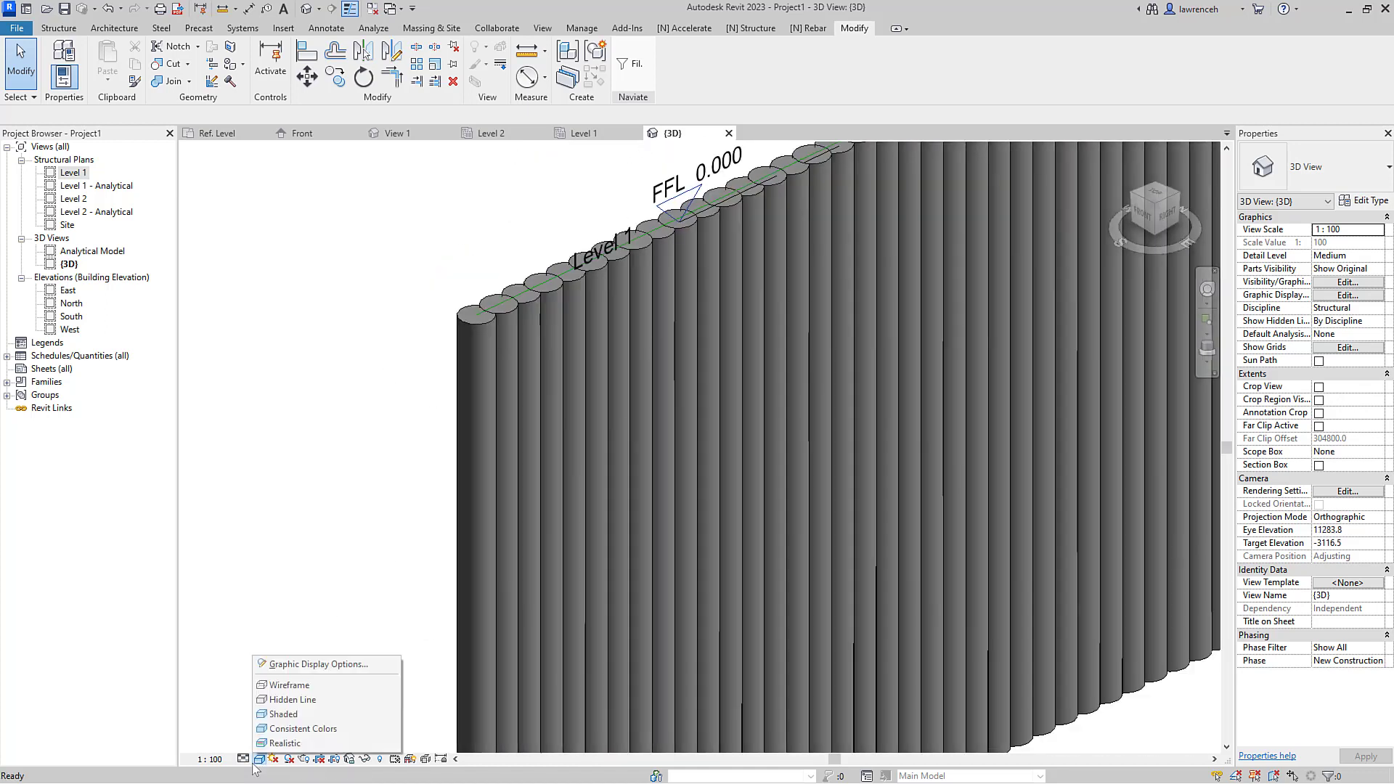
{"action": "left_click", "coordinate": [289, 744]}
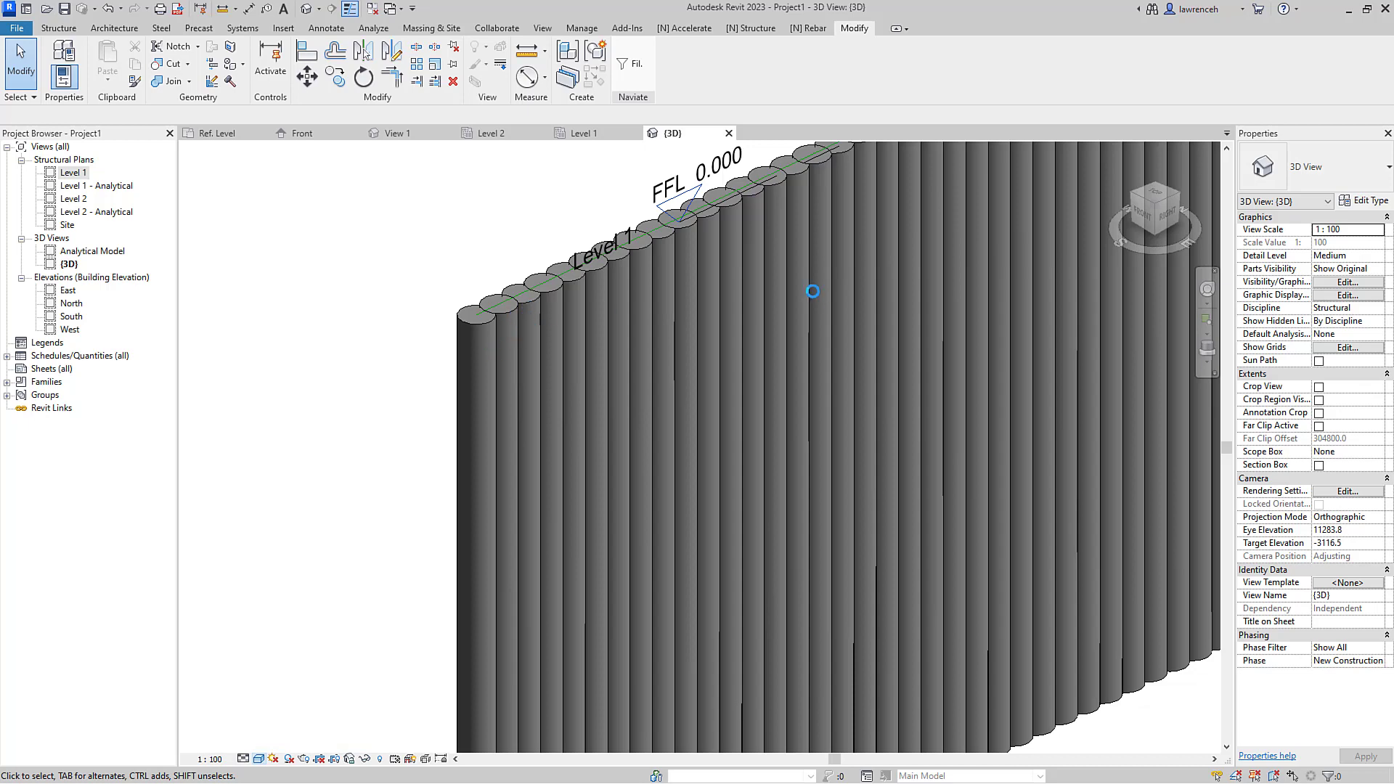
{"action": "scroll", "coordinate": [509, 312], "scroll_direction": "up", "scroll_amount": 3}
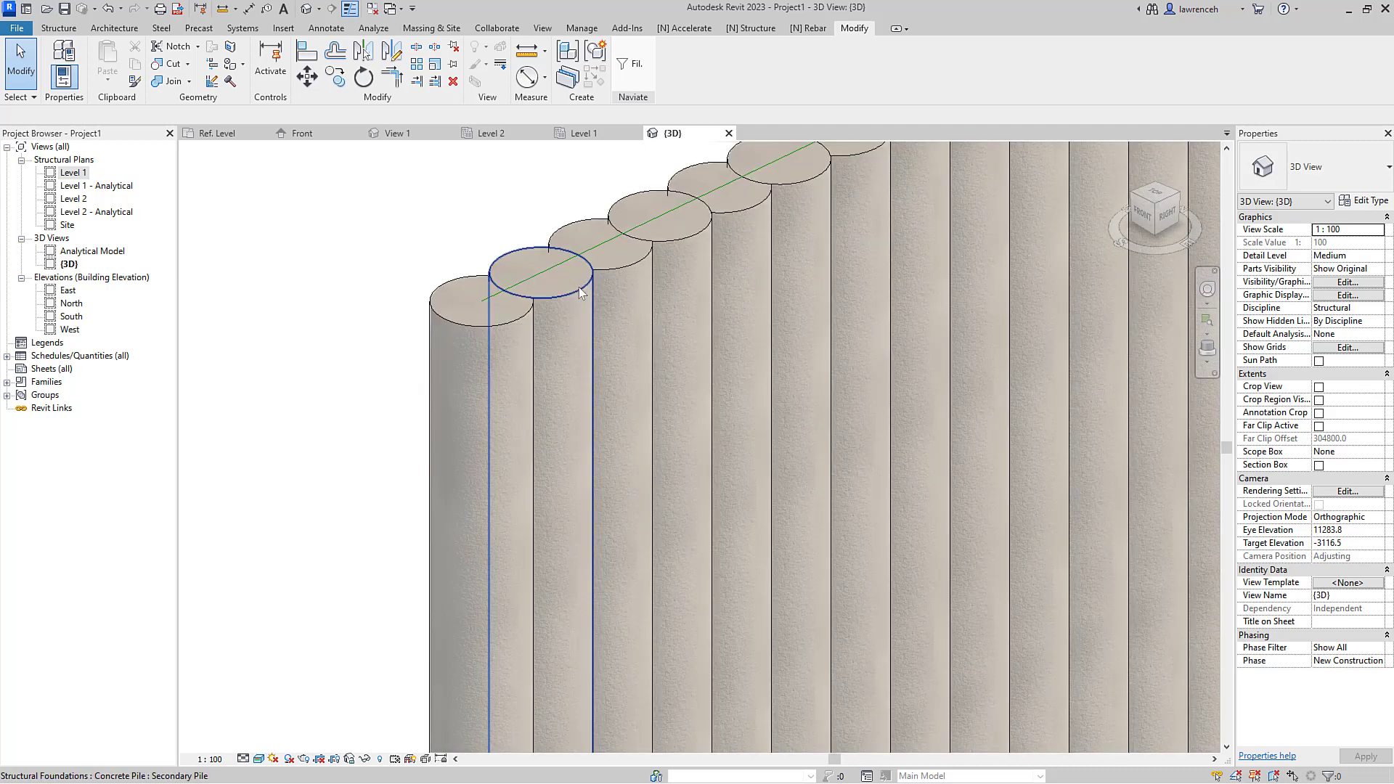
Step: Examine how the first Secondary Pile overlaps its neighbours at the wall's near end, and review the whole wall in 3D
{"action": "left_click", "coordinate": [578, 288]}
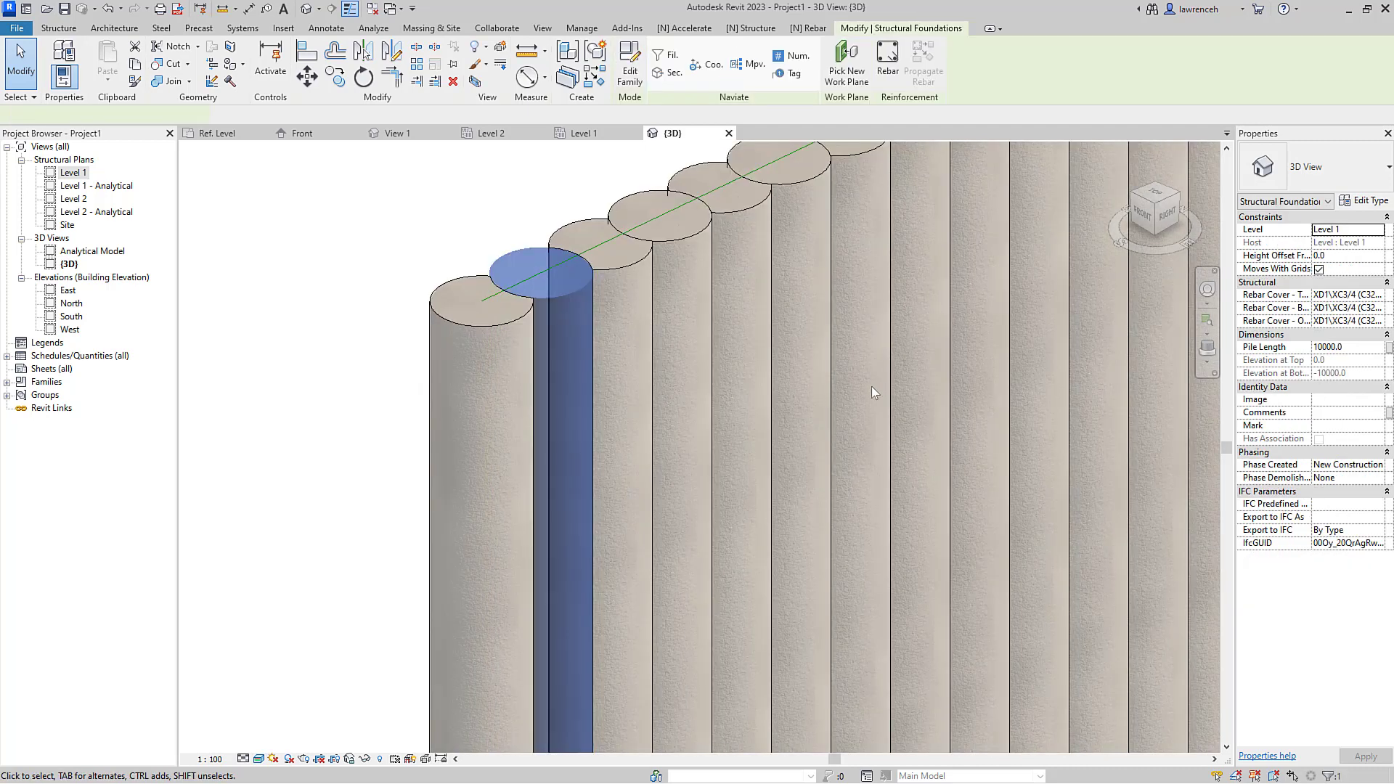
{"action": "scroll", "coordinate": [756, 388], "scroll_direction": "down", "scroll_amount": 3}
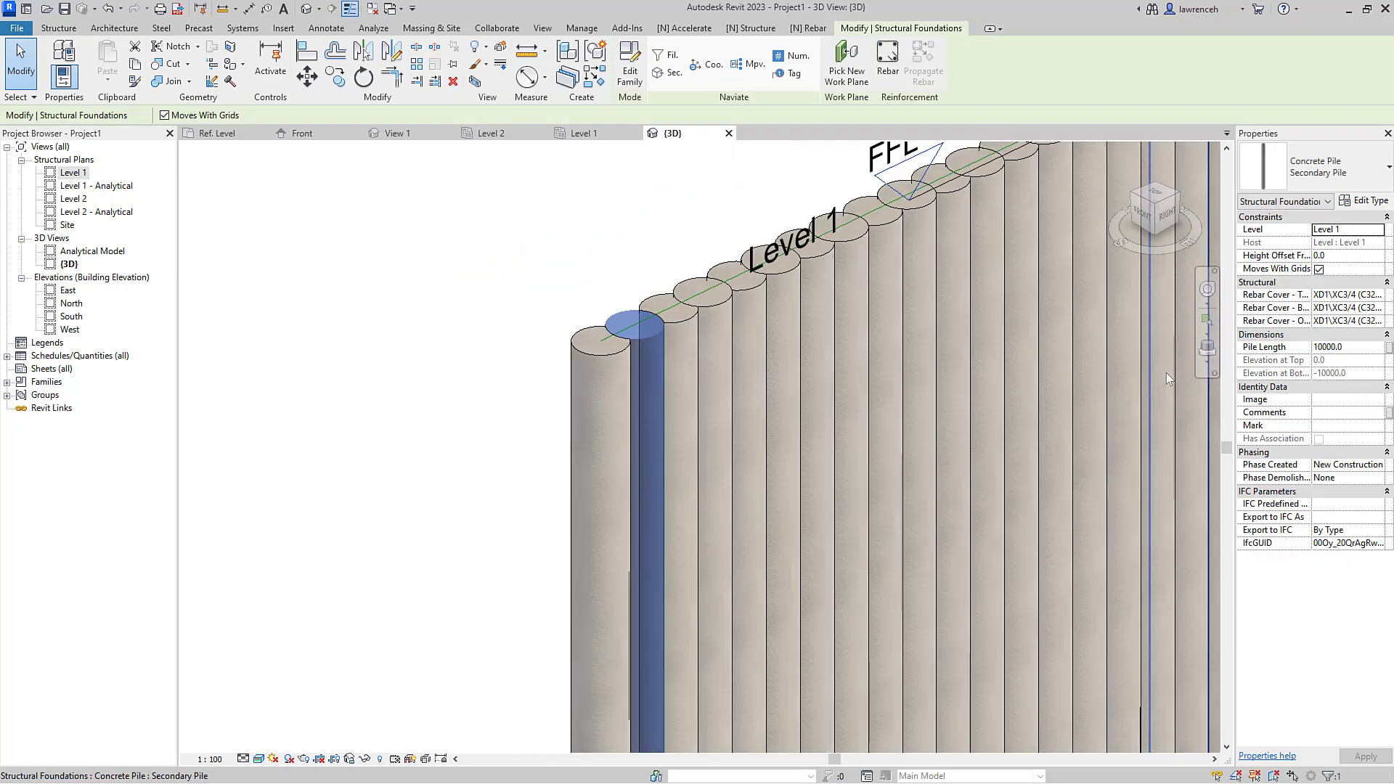
{"action": "left_click", "coordinate": [515, 313]}
{"action": "scroll", "coordinate": [512, 385], "scroll_direction": "down", "scroll_amount": 6}
{"action": "middle_click_drag", "start_coordinate": [833, 511], "coordinate": [771, 536]}
{"action": "scroll", "coordinate": [676, 561], "scroll_direction": "up", "scroll_amount": 2}
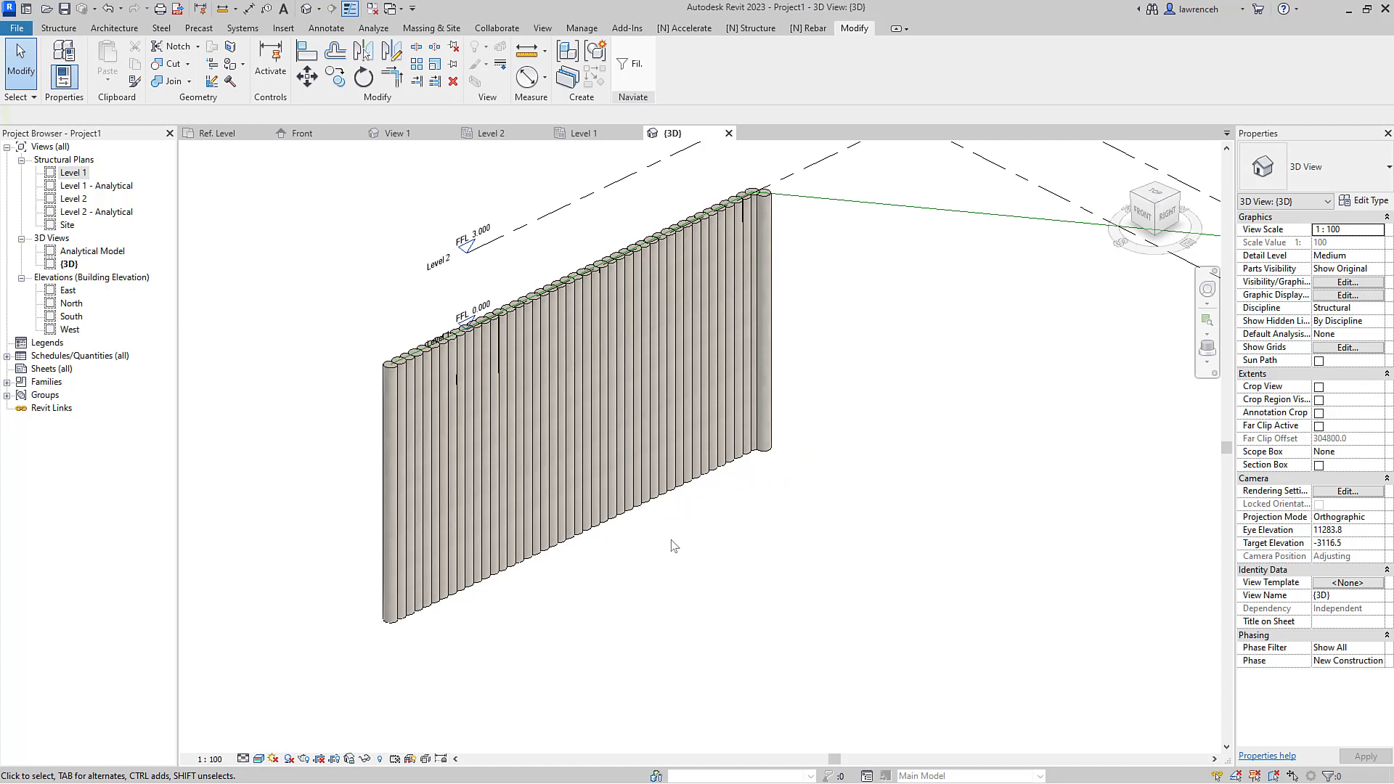